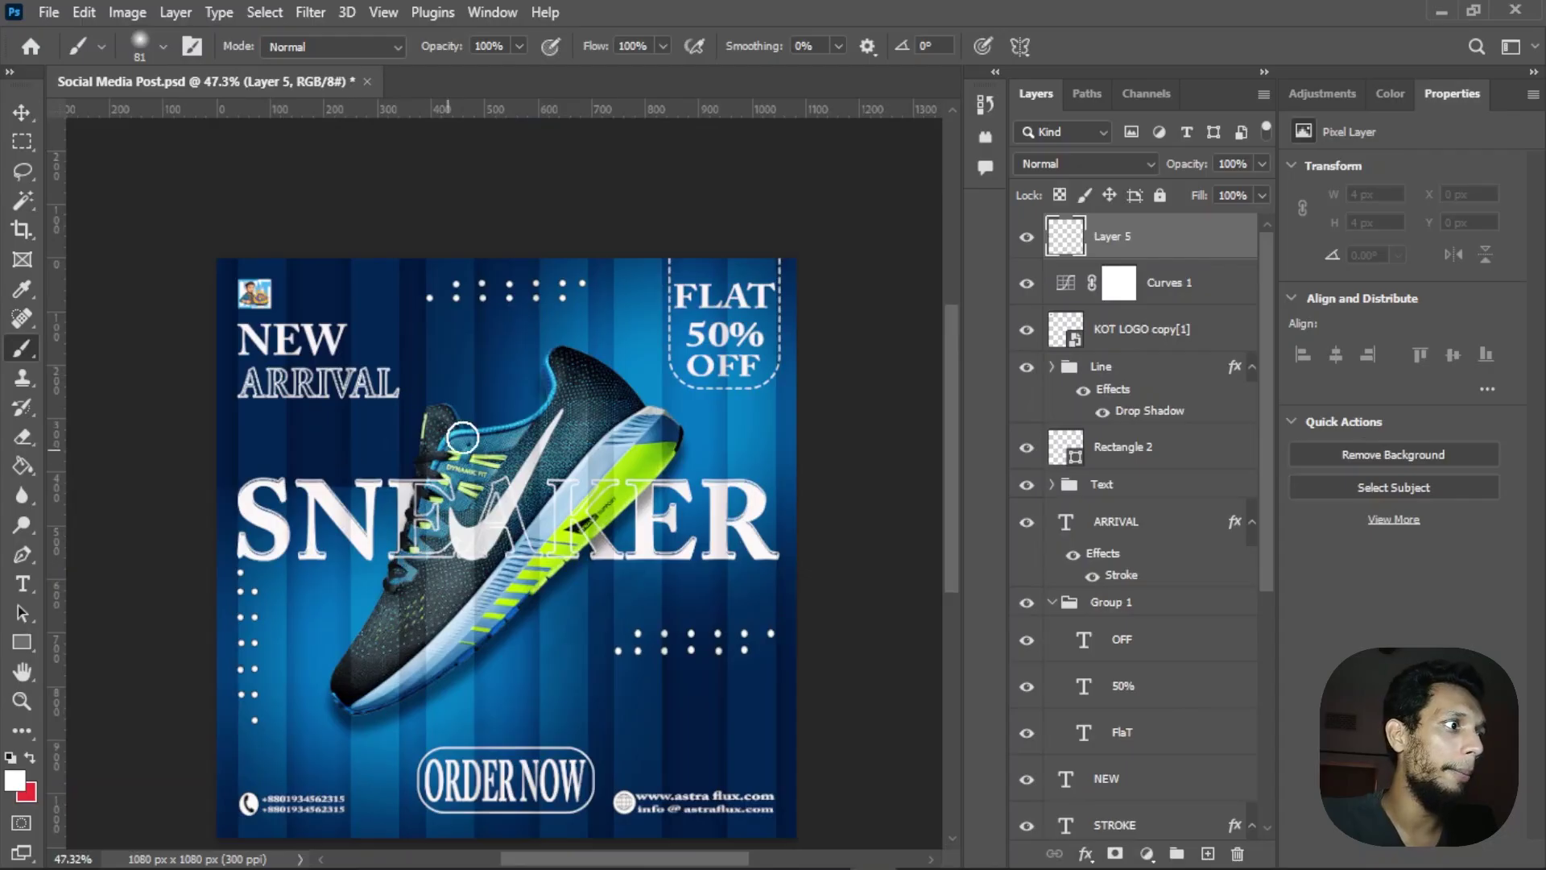
Step: Mark the small logo above the NEW ARRIVAL text with red brush strokes on Layer 5 and undo them
{"action": "scroll", "coordinate": [386, 338], "scroll_direction": "up", "scroll_amount": 2}
{"action": "mouse_move", "coordinate": [423, 342]}
{"action": "left_mouse_down"}
{"action": "mouse_move", "coordinate": [423, 288]}
{"action": "mouse_move", "coordinate": [387, 277]}
{"action": "mouse_move", "coordinate": [362, 296]}
{"action": "mouse_move", "coordinate": [388, 345]}
{"action": "left_mouse_up"}
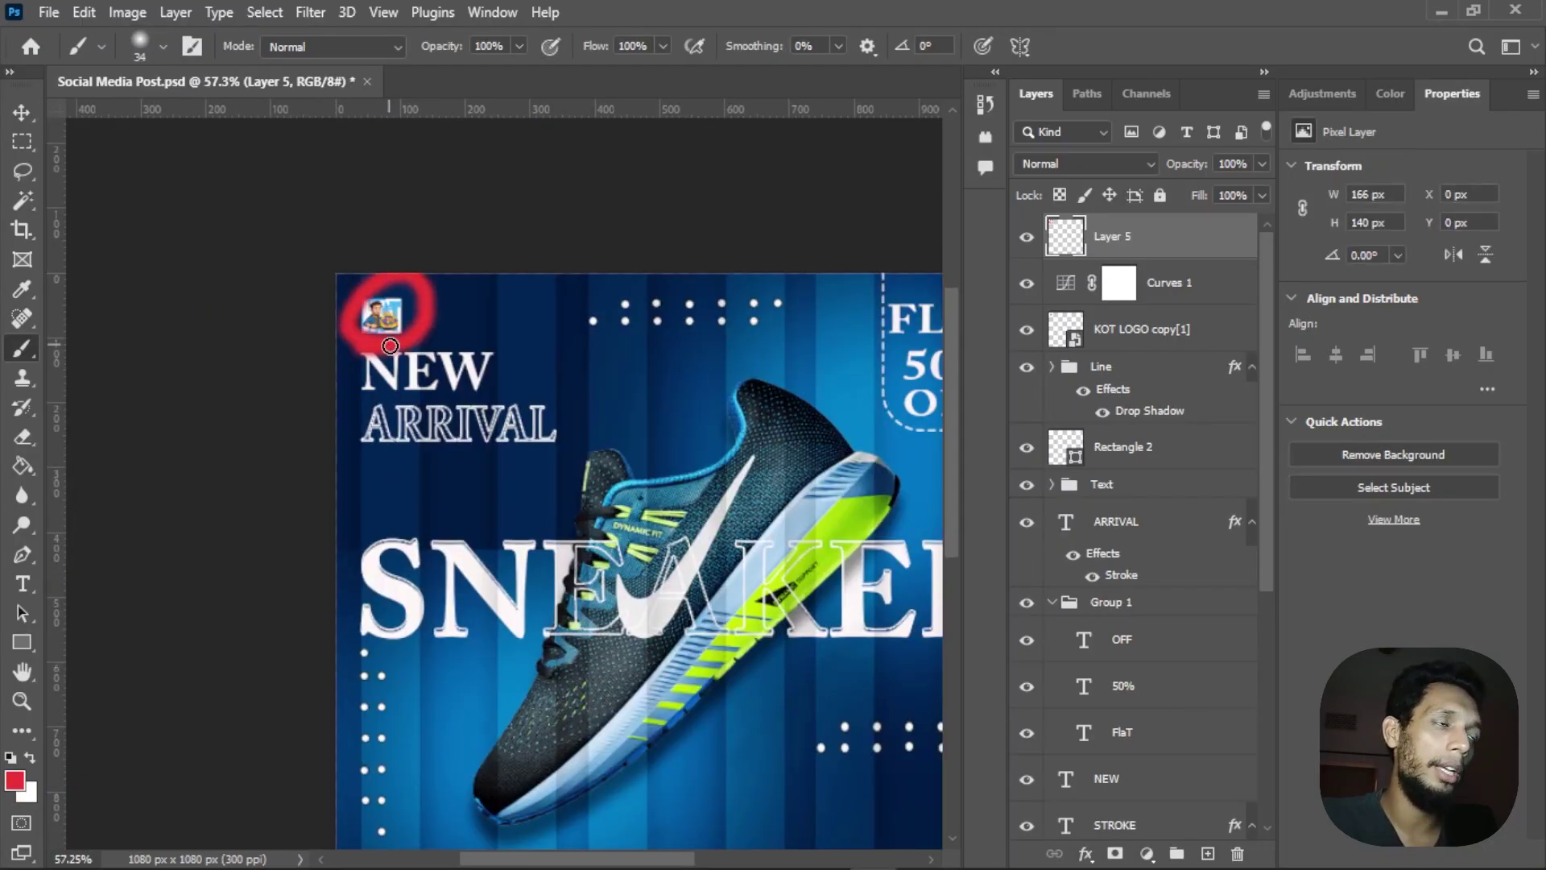
{"action": "key", "text": "ctrl+z"}
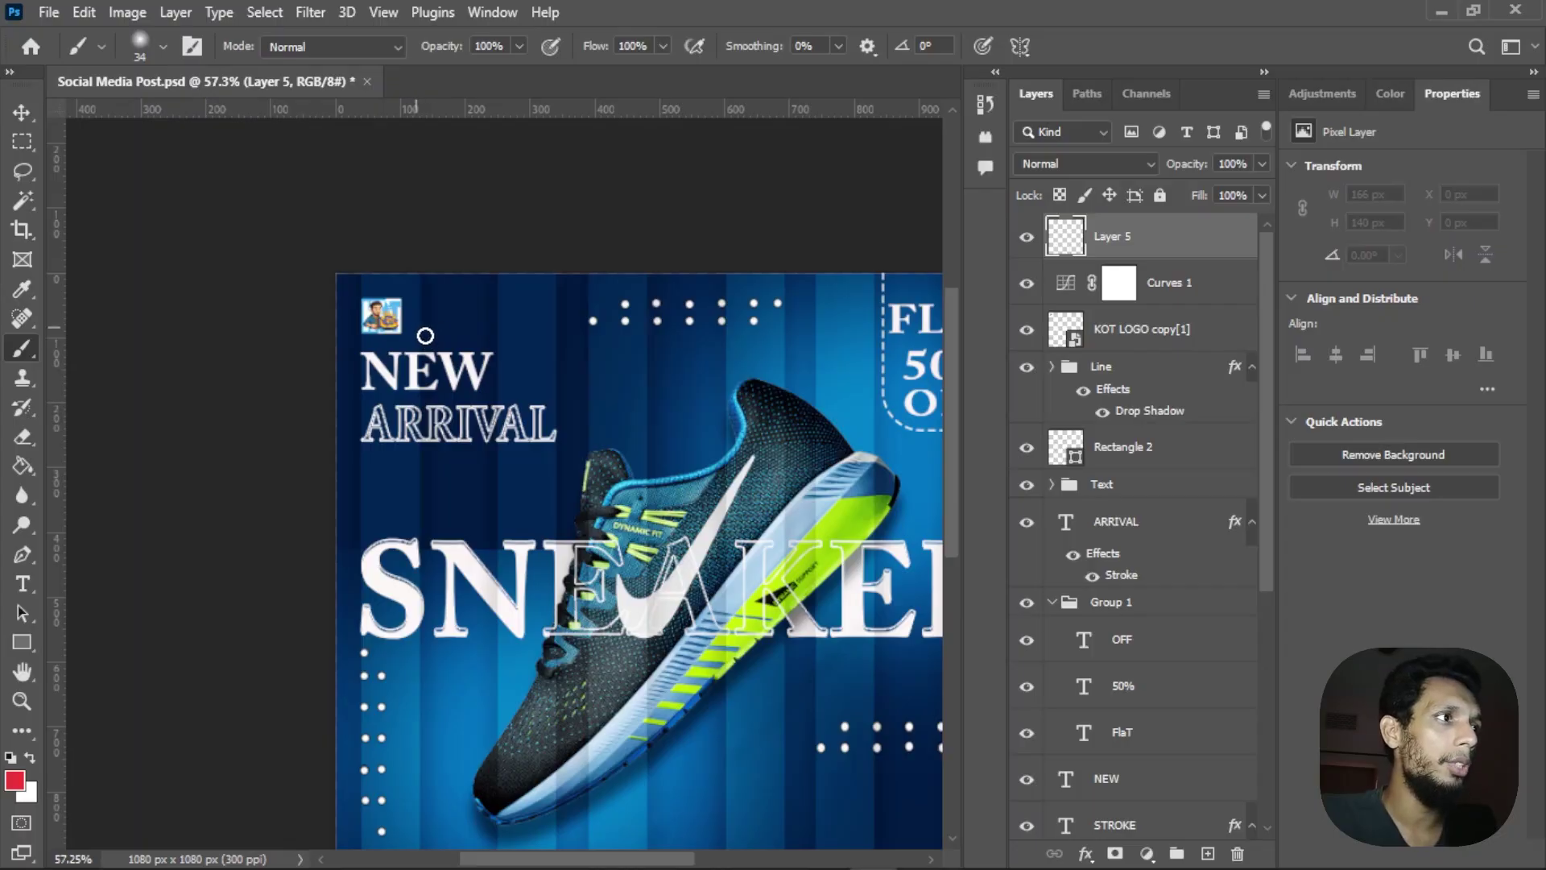
{"action": "left_click_drag", "start_coordinate": [568, 338], "coordinate": [404, 368]}
{"action": "left_click_drag", "start_coordinate": [497, 359], "coordinate": [390, 373]}
{"action": "left_click_drag", "start_coordinate": [251, 396], "coordinate": [336, 344]}
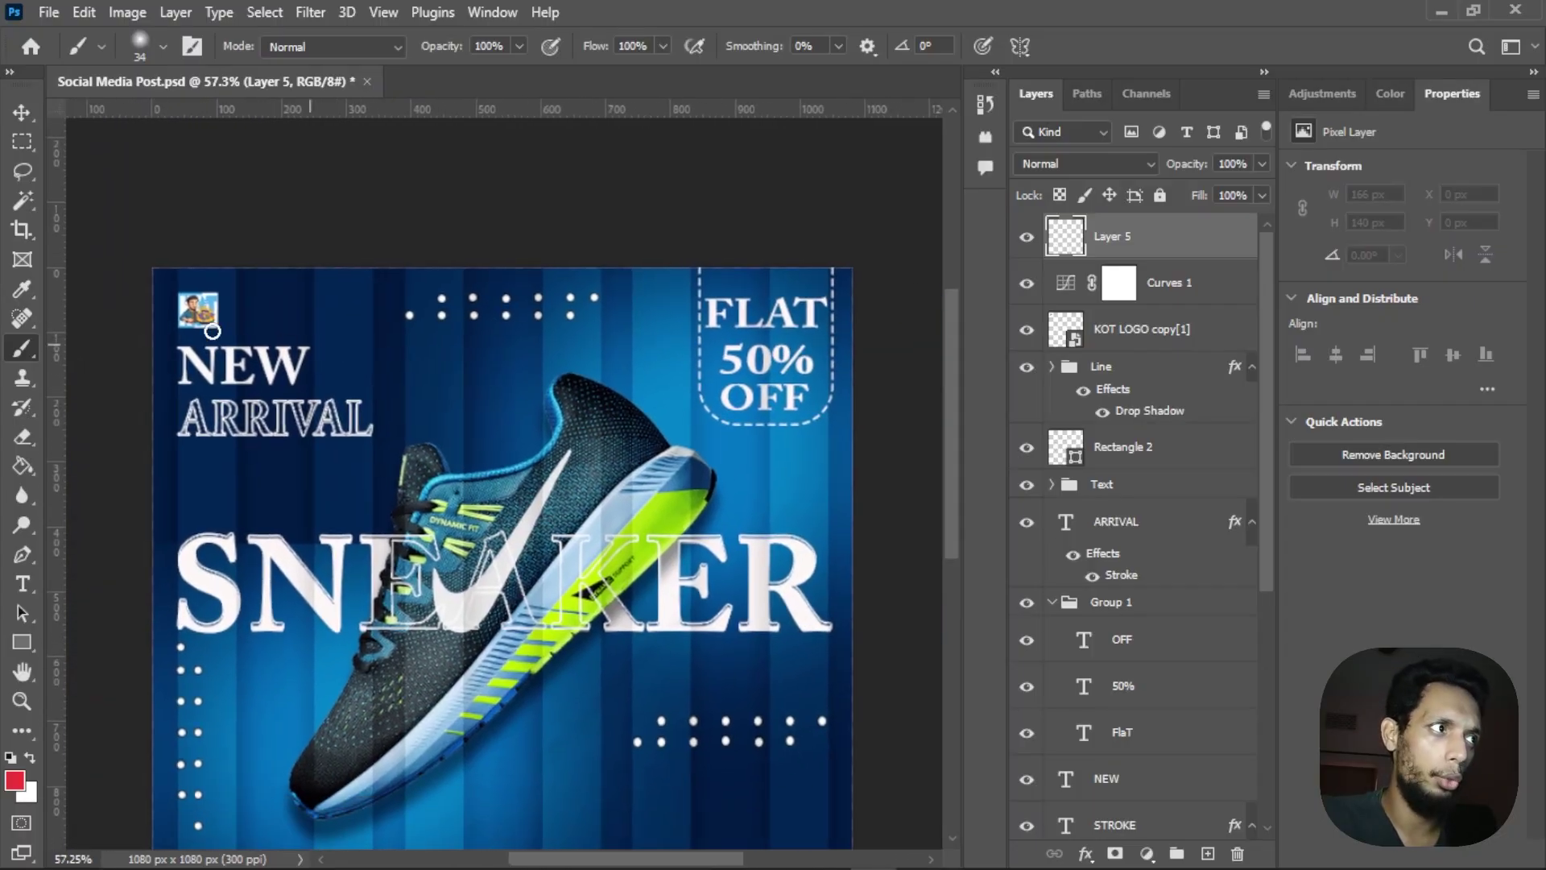
{"action": "mouse_move", "coordinate": [179, 338]}
{"action": "left_mouse_down"}
{"action": "mouse_move", "coordinate": [244, 322]}
{"action": "mouse_move", "coordinate": [230, 280]}
{"action": "mouse_move", "coordinate": [192, 280]}
{"action": "mouse_move", "coordinate": [146, 322]}
{"action": "mouse_move", "coordinate": [197, 346]}
{"action": "left_mouse_up"}
{"action": "key", "text": "ctrl+z"}
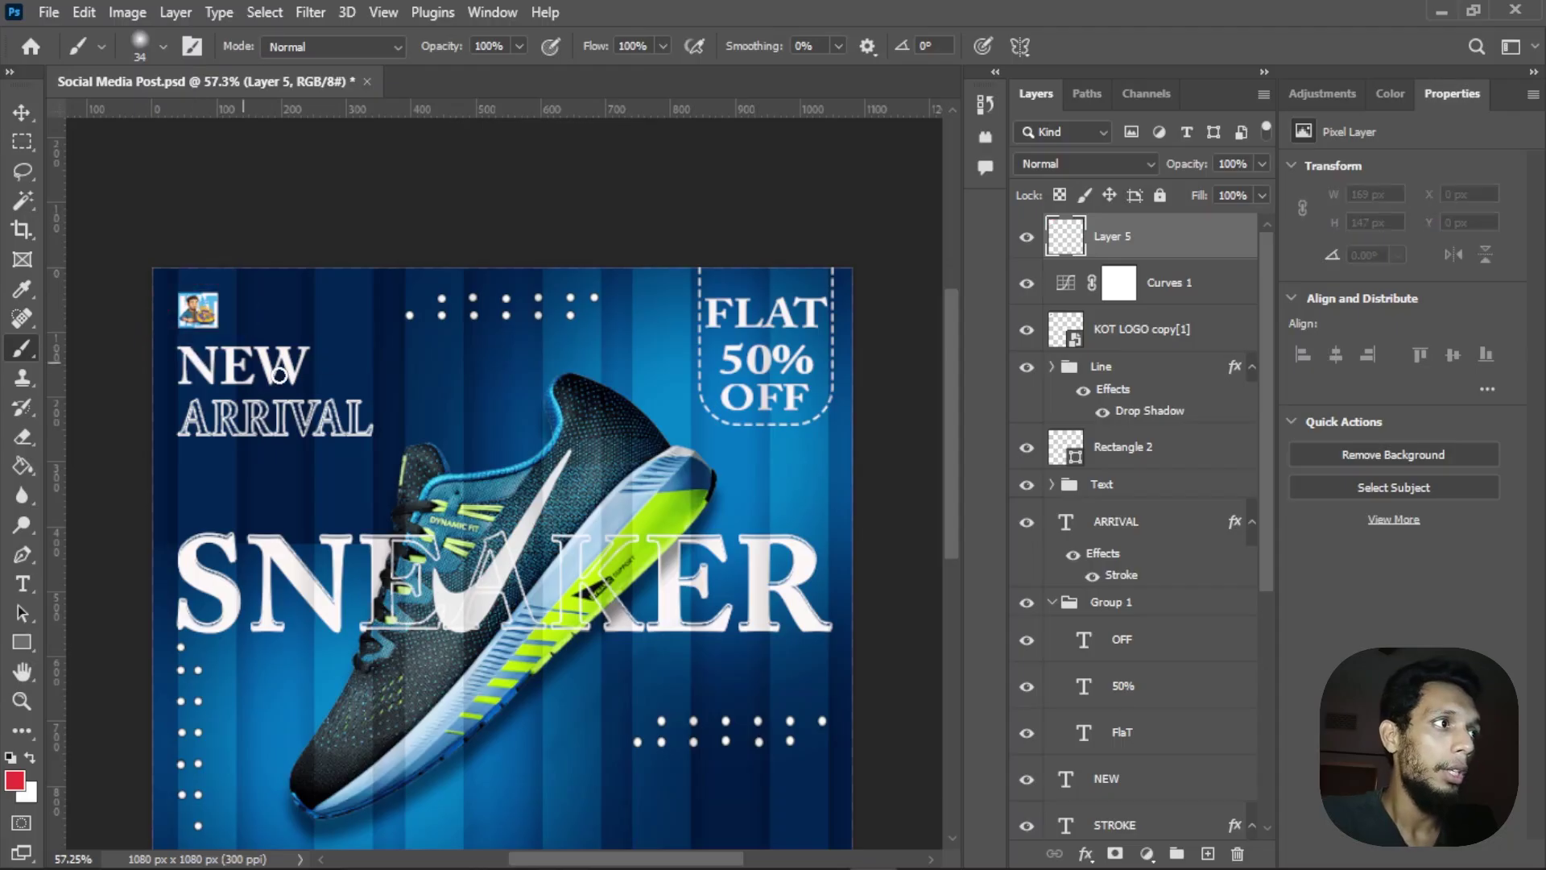
{"action": "left_click_drag", "start_coordinate": [171, 288], "coordinate": [212, 313]}
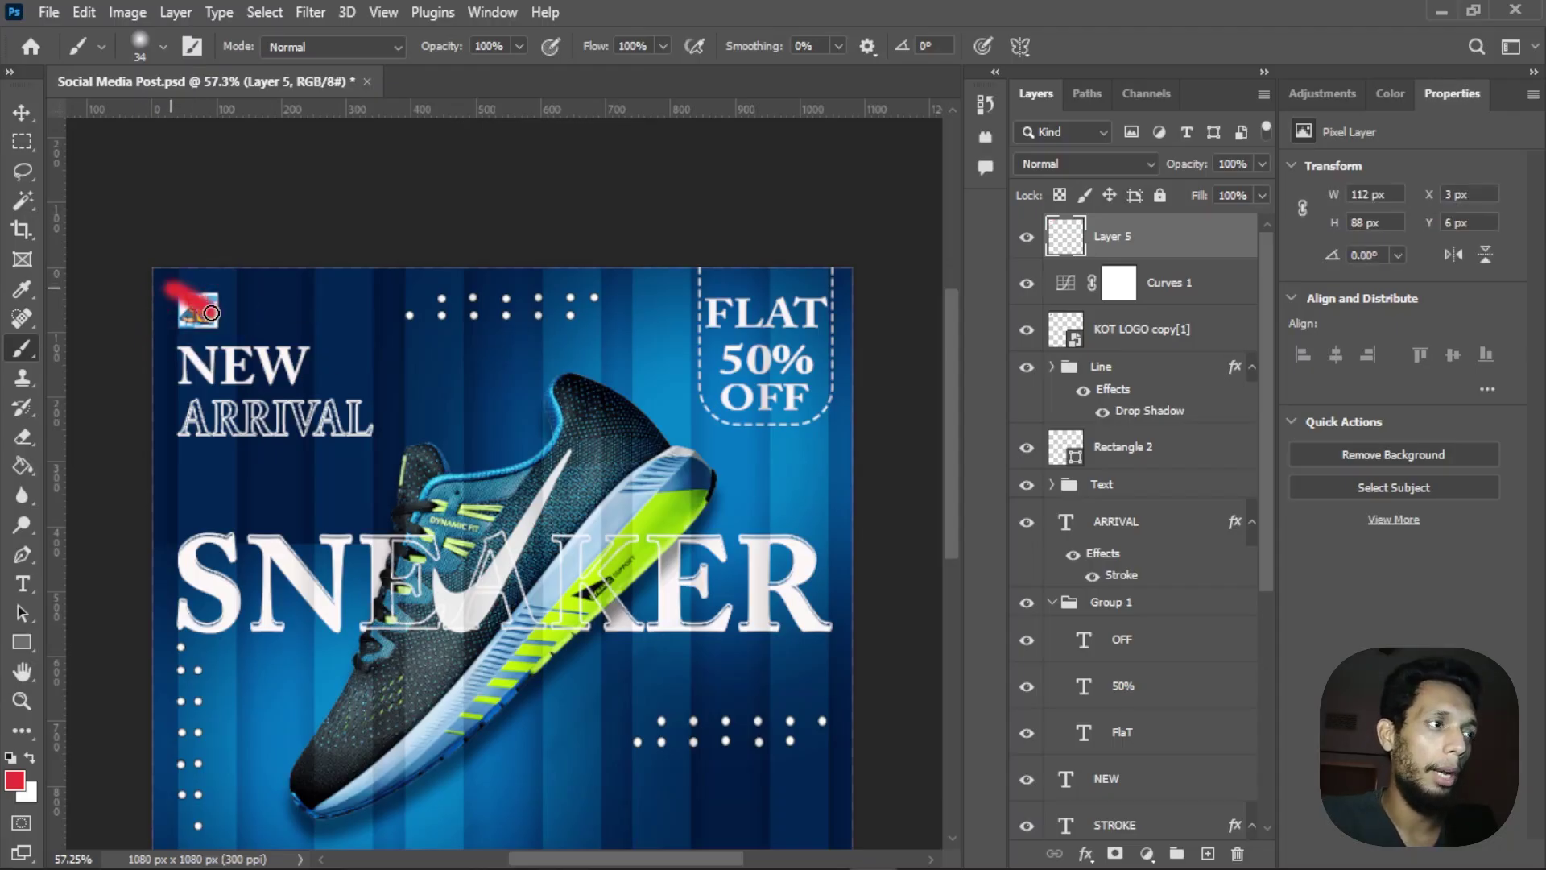
{"action": "key", "text": "ctrl+alt+z"}
Step: Circle the ORDER NOW button near the poster's bottom edge with a red brush stroke on Layer 5
{"action": "scroll", "coordinate": [788, 360], "scroll_direction": "down", "scroll_amount": 2}
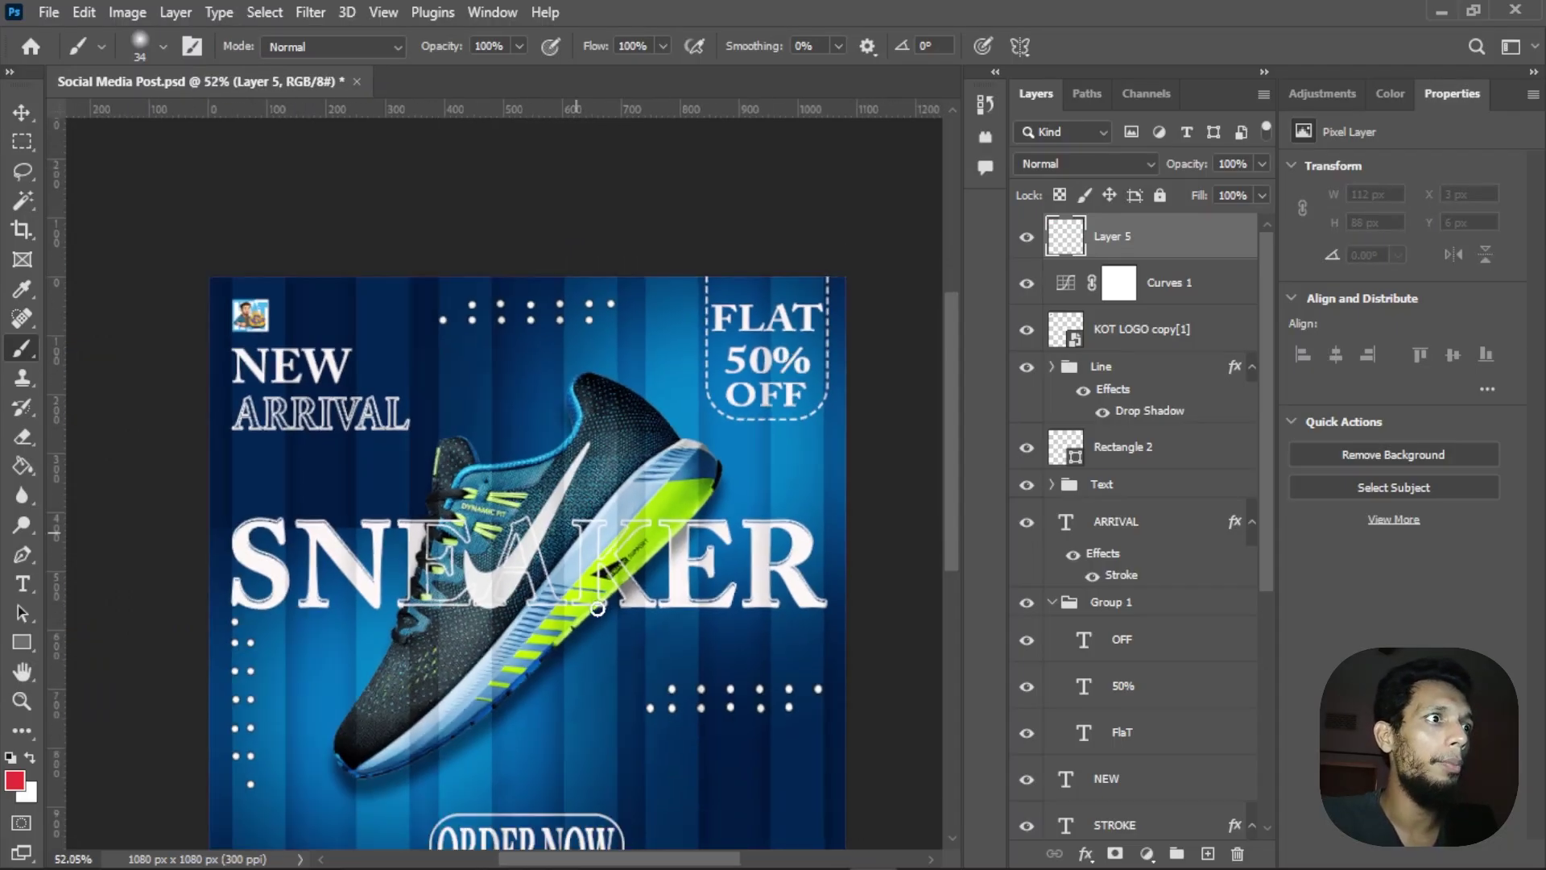
{"action": "scroll", "coordinate": [583, 381], "scroll_direction": "down", "scroll_amount": 5}
{"action": "scroll", "coordinate": [451, 562], "scroll_direction": "up", "scroll_amount": 5}
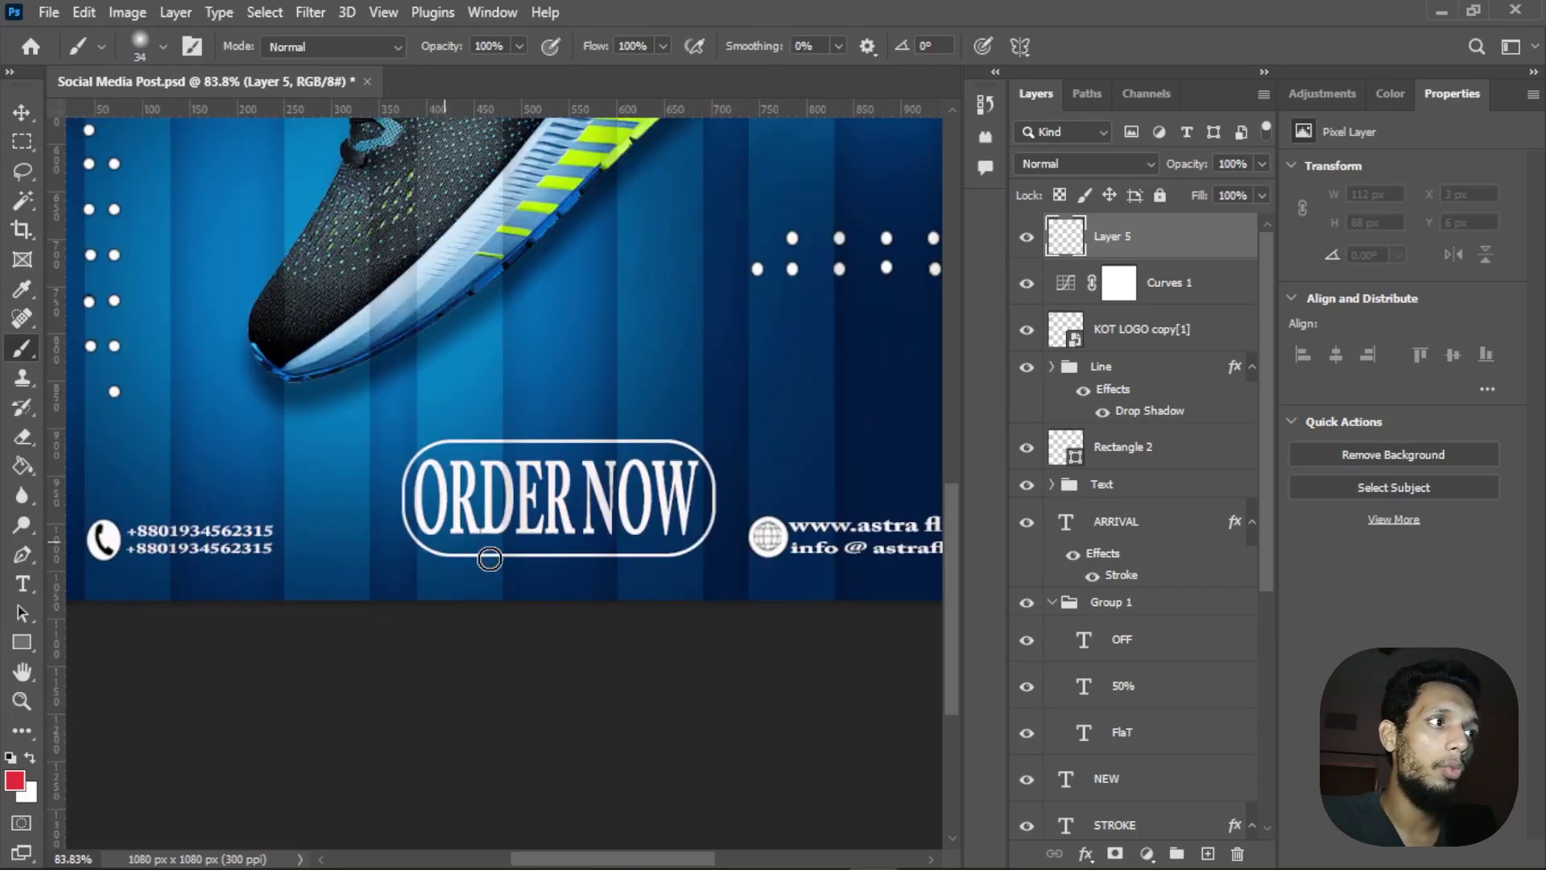
{"action": "mouse_move", "coordinate": [436, 459]}
{"action": "left_mouse_down"}
{"action": "mouse_move", "coordinate": [394, 504]}
{"action": "mouse_move", "coordinate": [419, 540]}
{"action": "mouse_move", "coordinate": [479, 561]}
{"action": "mouse_move", "coordinate": [677, 527]}
{"action": "mouse_move", "coordinate": [702, 473]}
{"action": "mouse_move", "coordinate": [476, 451]}
{"action": "mouse_move", "coordinate": [416, 469]}
{"action": "mouse_move", "coordinate": [426, 537]}
{"action": "mouse_move", "coordinate": [552, 570]}
{"action": "mouse_move", "coordinate": [662, 541]}
{"action": "mouse_move", "coordinate": [702, 502]}
{"action": "mouse_move", "coordinate": [671, 436]}
{"action": "mouse_move", "coordinate": [562, 430]}
{"action": "mouse_move", "coordinate": [420, 471]}
{"action": "left_mouse_up"}
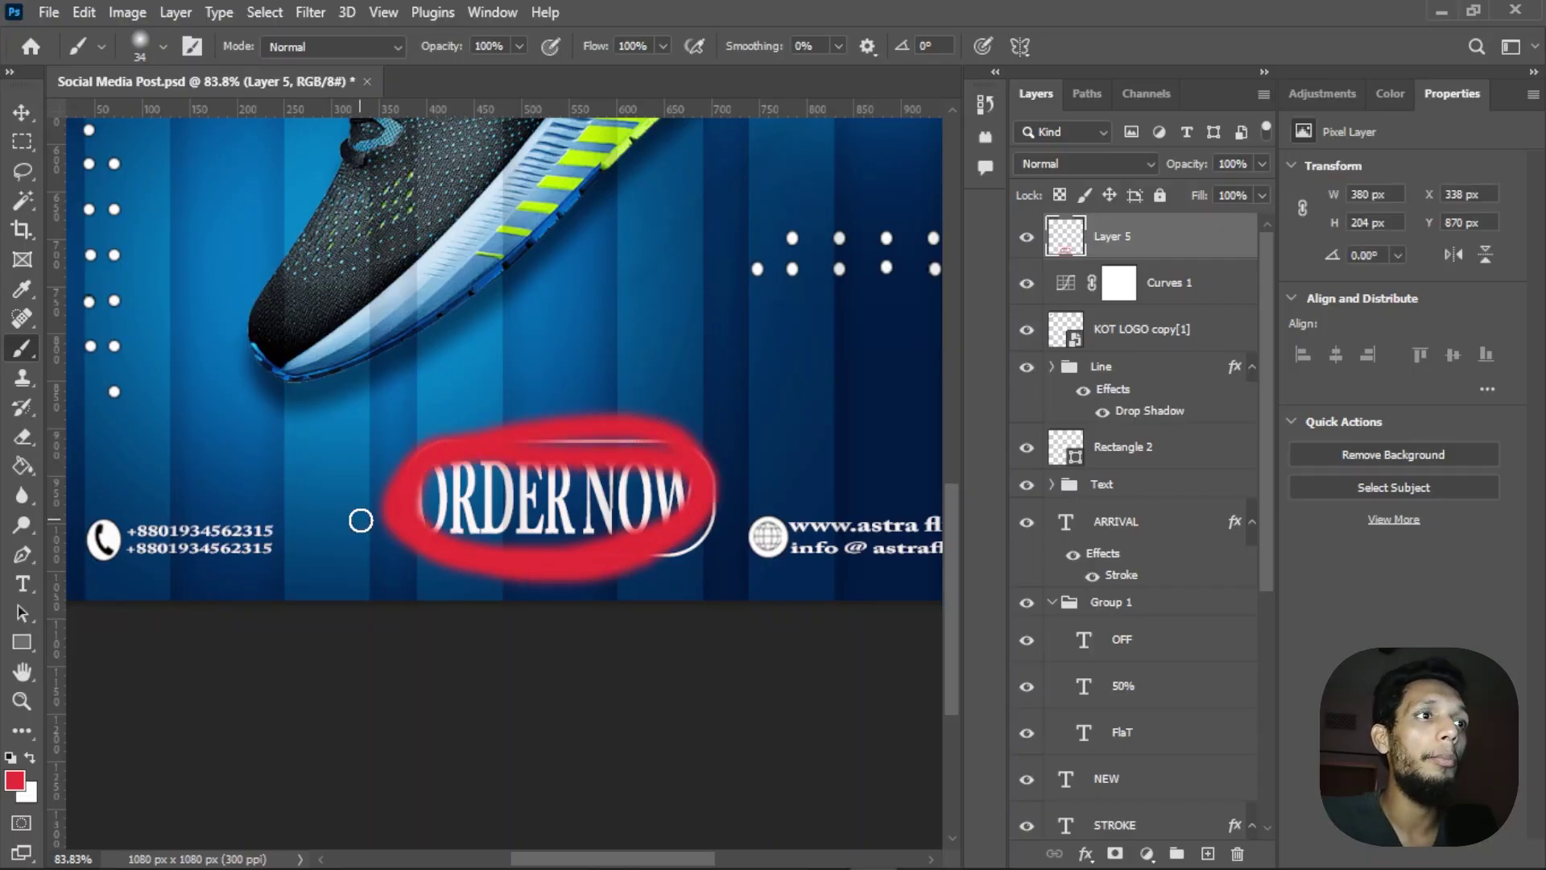
Step: Circle the website details and the phone contact block at the poster's bottom with red brush strokes
{"action": "scroll", "coordinate": [494, 460], "scroll_direction": "down", "scroll_amount": 2}
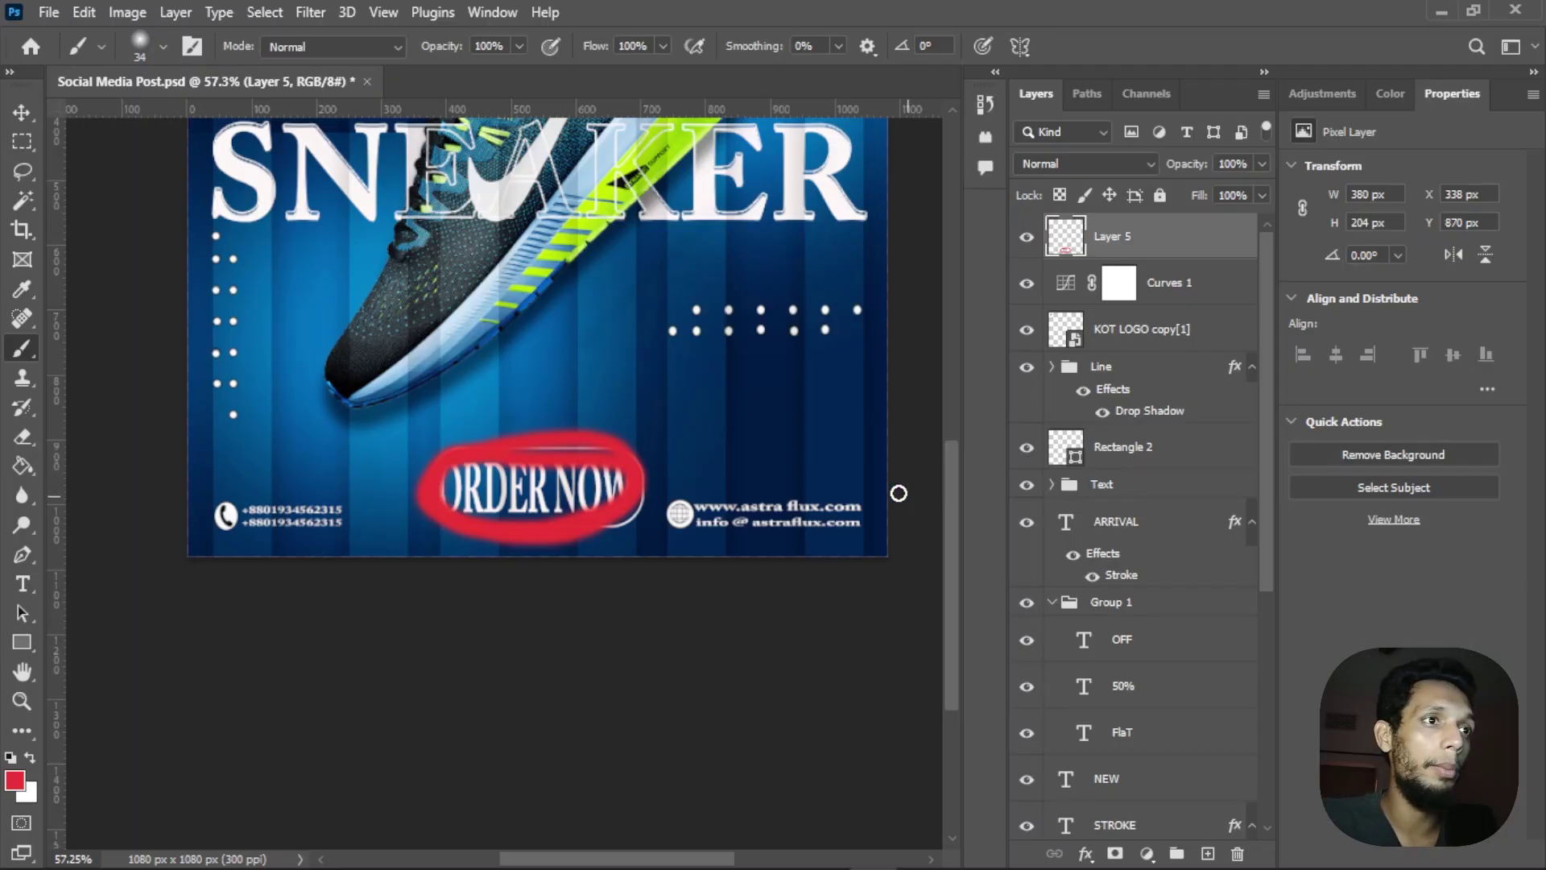
{"action": "scroll", "coordinate": [718, 410], "scroll_direction": "up", "scroll_amount": 4}
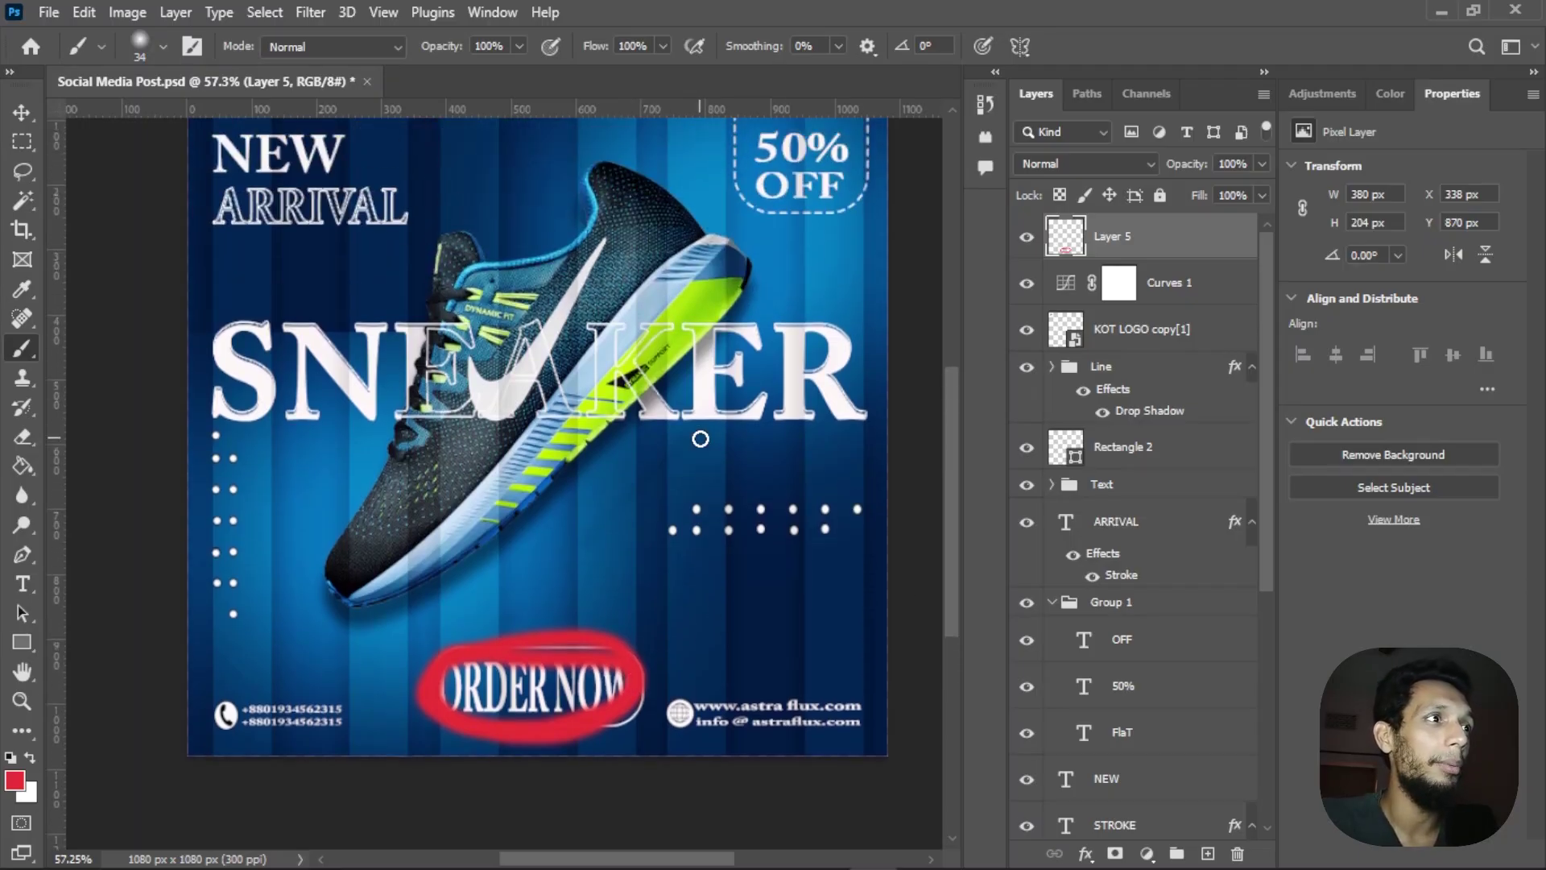
{"action": "scroll", "coordinate": [773, 596], "scroll_direction": "down", "scroll_amount": 2}
{"action": "mouse_move", "coordinate": [684, 652]}
{"action": "left_mouse_down"}
{"action": "mouse_move", "coordinate": [845, 608]}
{"action": "mouse_move", "coordinate": [676, 645]}
{"action": "left_mouse_up"}
{"action": "left_click_drag", "start_coordinate": [242, 600], "coordinate": [247, 591]}
Step: Mark the large SNEAKER title with red brush strokes and undo those strokes
{"action": "scroll", "coordinate": [246, 590], "scroll_direction": "up", "scroll_amount": 3}
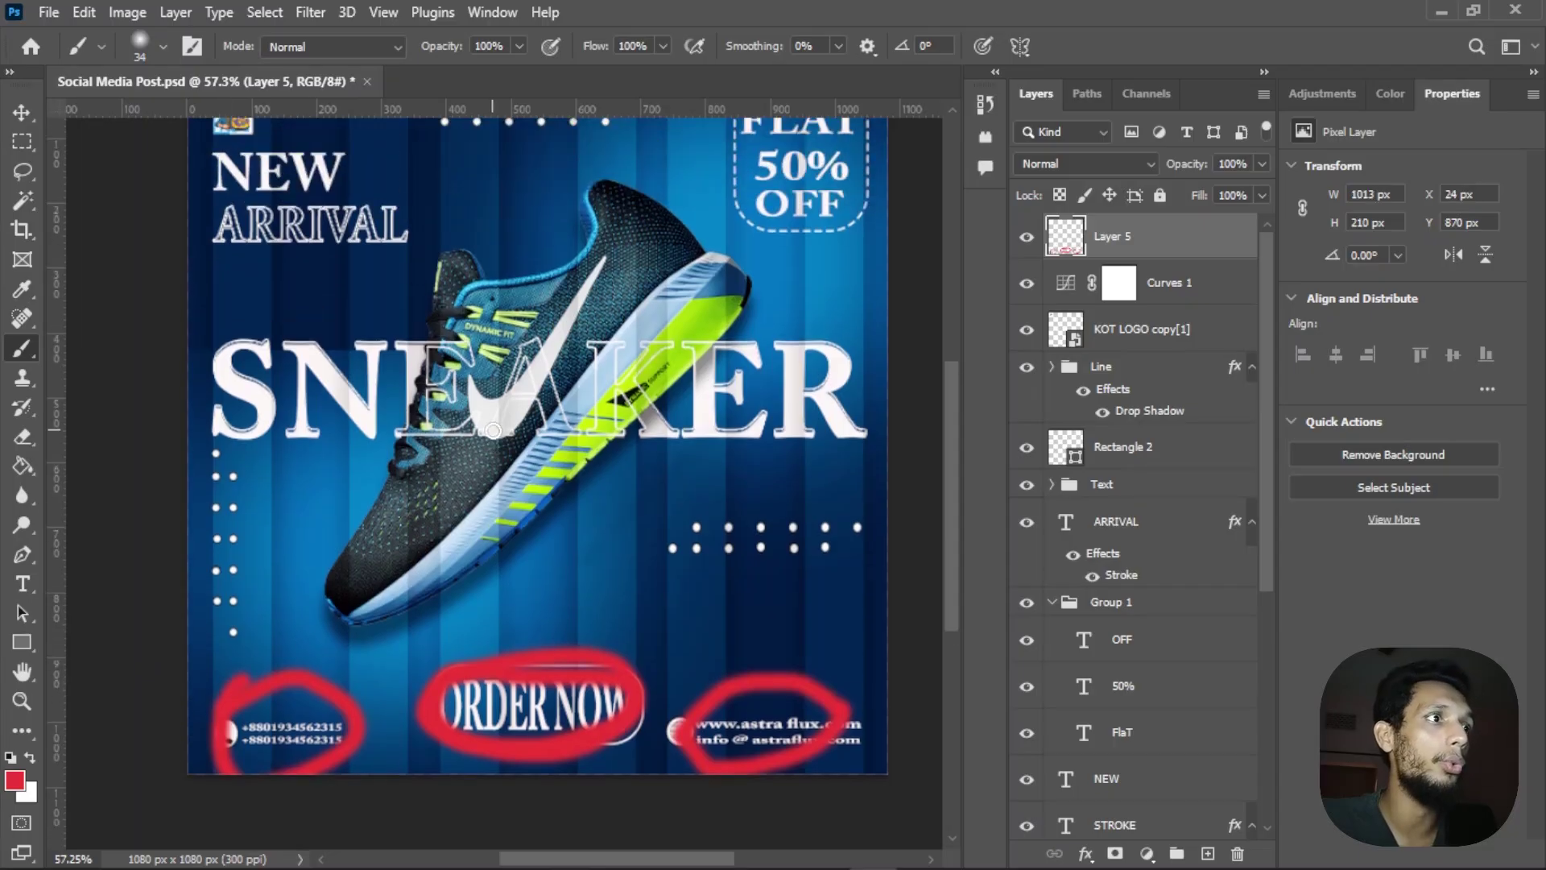
{"action": "mouse_move", "coordinate": [320, 523]}
{"action": "left_mouse_down"}
{"action": "mouse_move", "coordinate": [741, 535]}
{"action": "mouse_move", "coordinate": [942, 501]}
{"action": "mouse_move", "coordinate": [896, 390]}
{"action": "mouse_move", "coordinate": [286, 357]}
{"action": "mouse_move", "coordinate": [186, 490]}
{"action": "mouse_move", "coordinate": [354, 540]}
{"action": "left_mouse_up"}
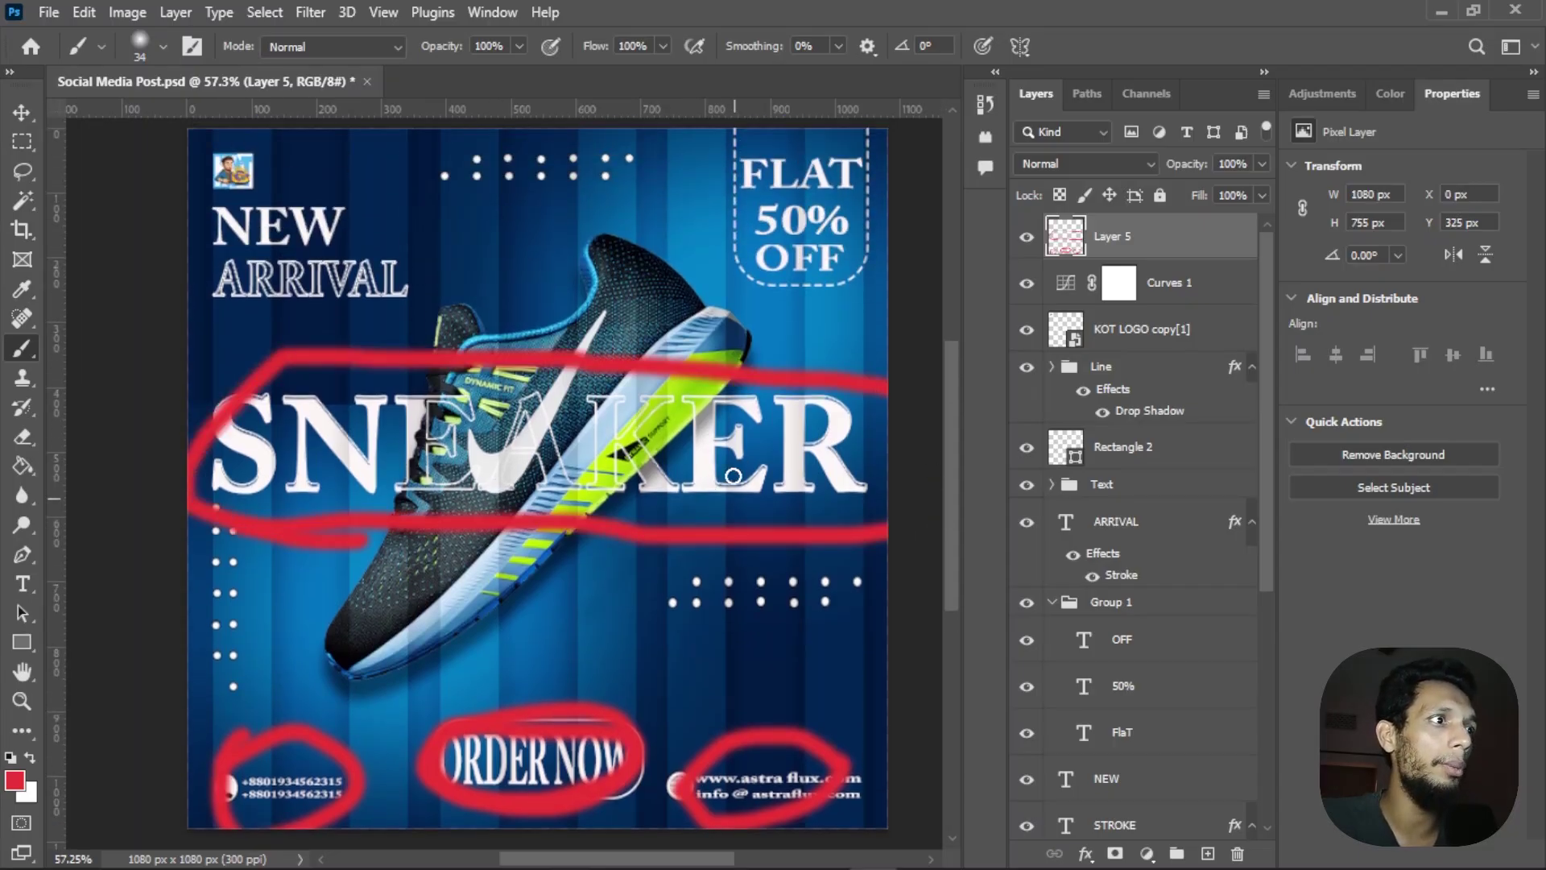
{"action": "mouse_move", "coordinate": [733, 476]}
{"action": "left_mouse_down"}
{"action": "mouse_move", "coordinate": [821, 439]}
{"action": "mouse_move", "coordinate": [842, 487]}
{"action": "mouse_move", "coordinate": [868, 482]}
{"action": "left_mouse_up"}
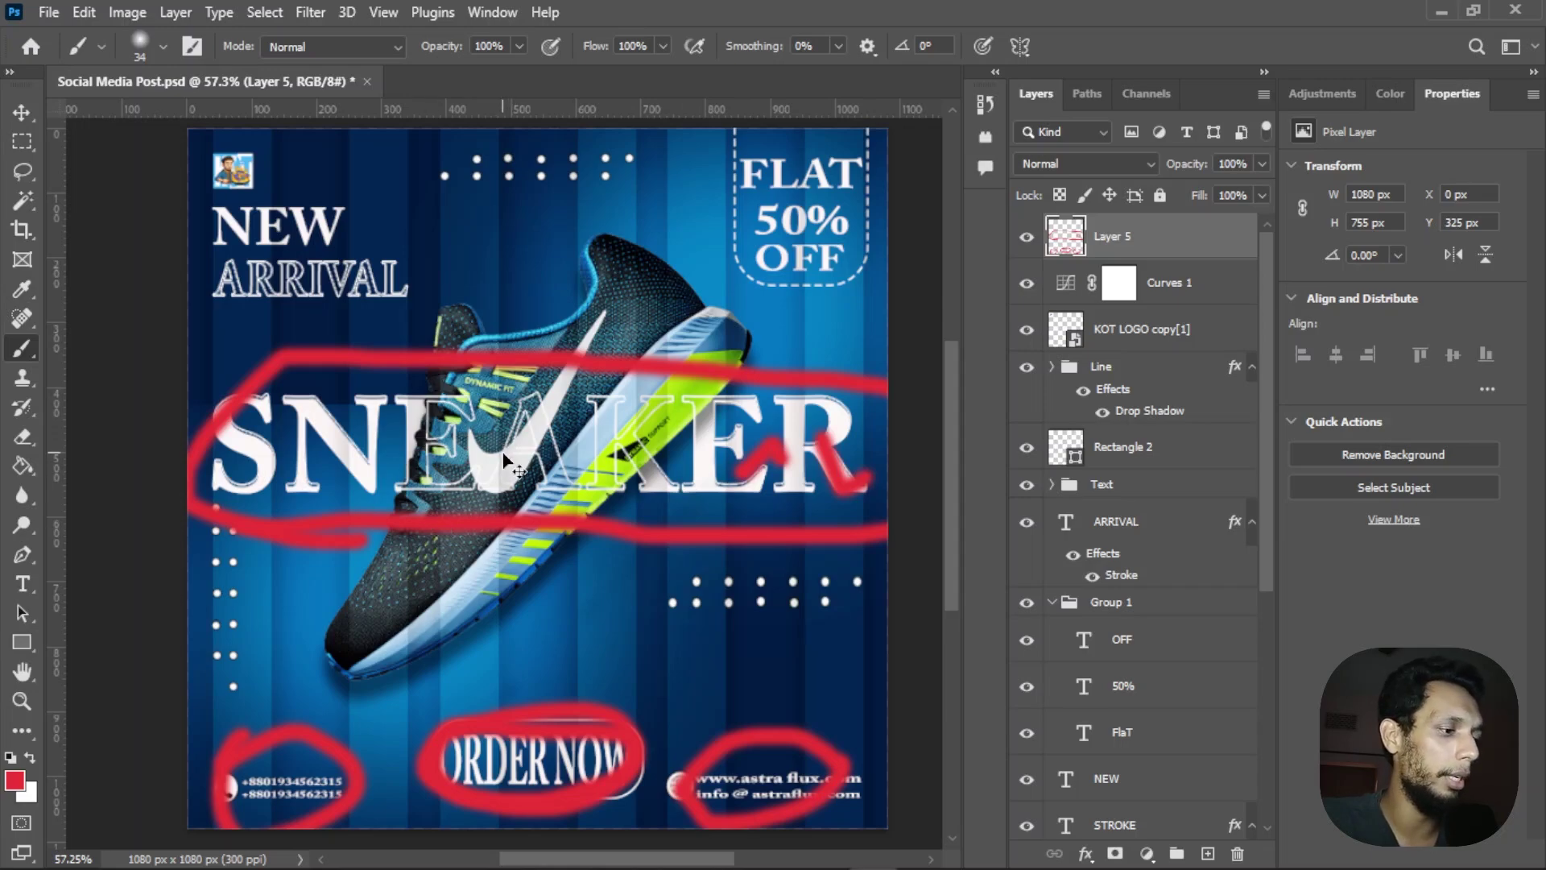
{"action": "key", "text": "ctrl+z"}
{"action": "key", "text": "ctrl+z"}
{"action": "key", "text": "ctrl+z"}
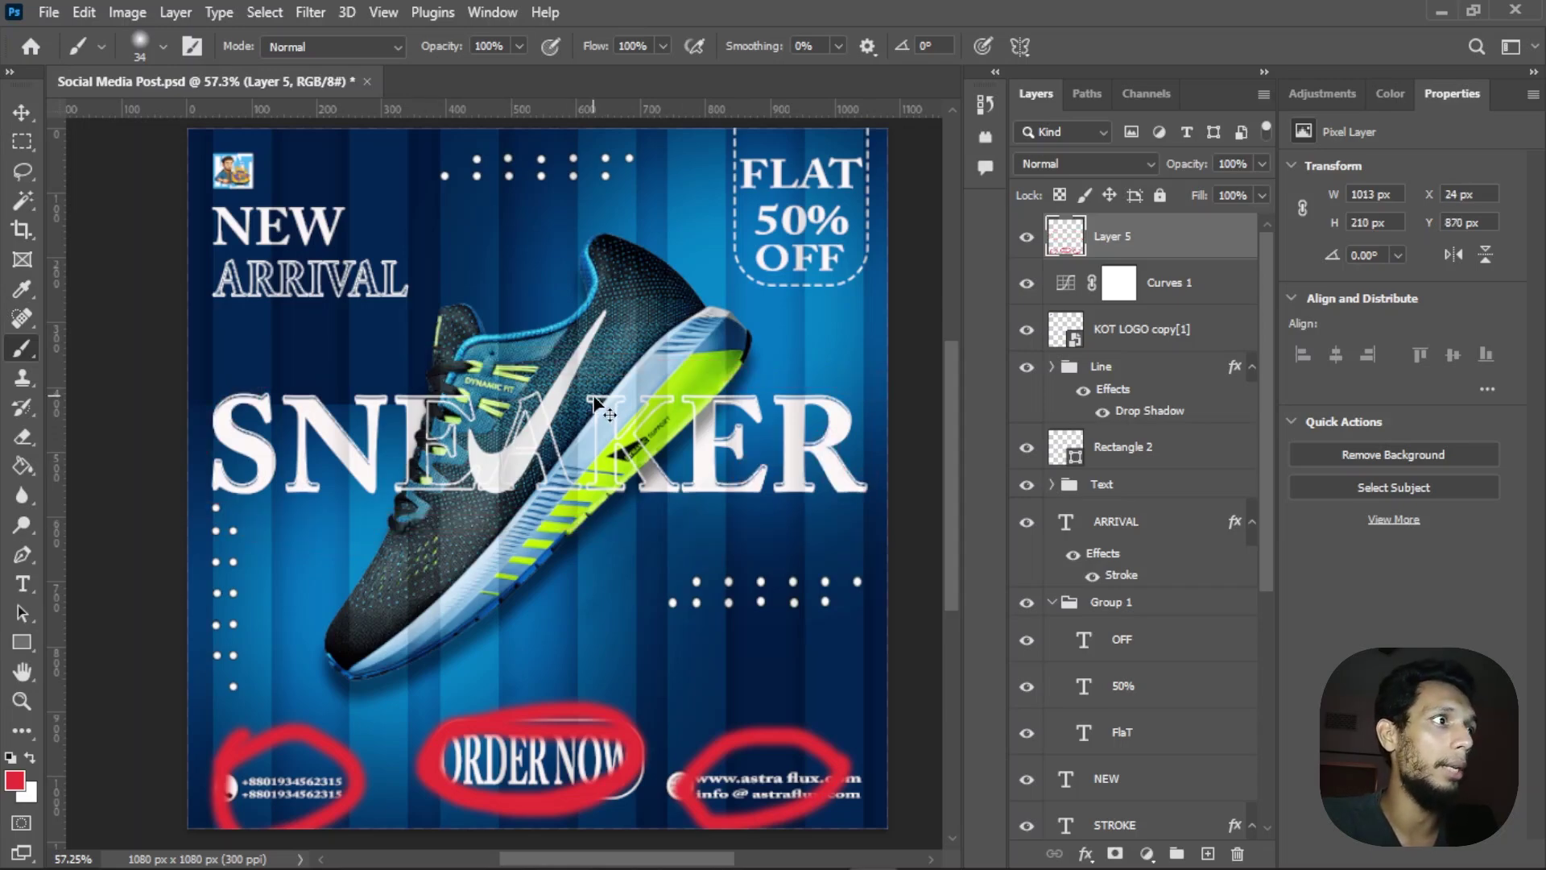
Step: Outline the NEW ARRIVAL text with red brush strokes on Layer 5
{"action": "scroll", "coordinate": [452, 385], "scroll_direction": "up", "scroll_amount": 3}
{"action": "scroll", "coordinate": [265, 422], "scroll_direction": "up", "scroll_amount": 3}
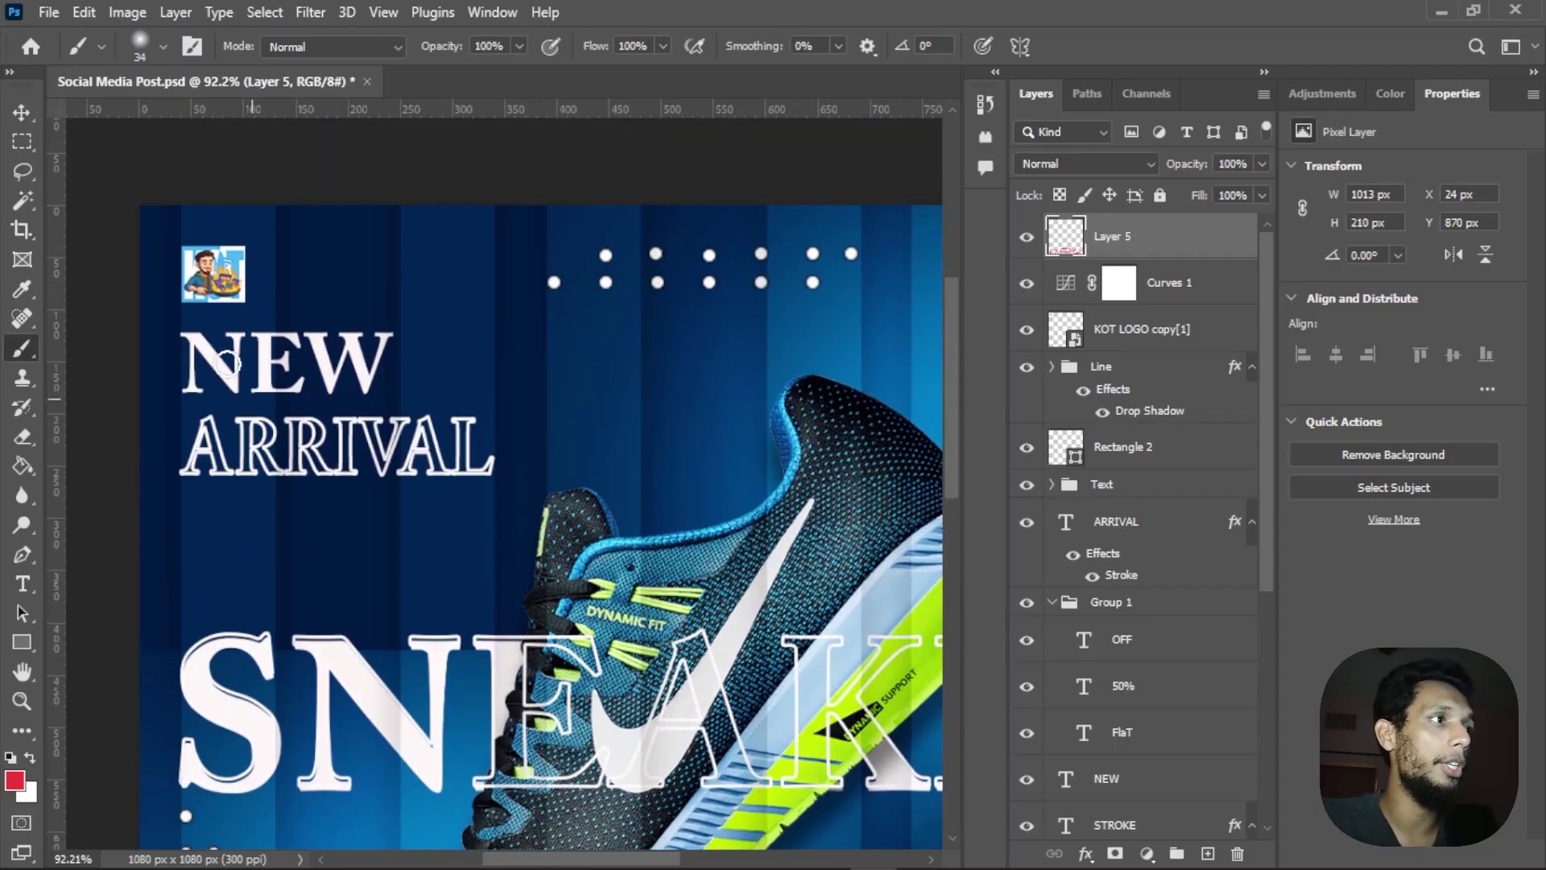
{"action": "left_click", "coordinate": [186, 330]}
{"action": "mouse_move", "coordinate": [188, 355]}
{"action": "left_mouse_down"}
{"action": "mouse_move", "coordinate": [205, 532]}
{"action": "mouse_move", "coordinate": [180, 360]}
{"action": "mouse_move", "coordinate": [494, 332]}
{"action": "mouse_move", "coordinate": [507, 427]}
{"action": "mouse_move", "coordinate": [442, 489]}
{"action": "mouse_move", "coordinate": [288, 497]}
{"action": "left_mouse_up"}
{"action": "scroll", "coordinate": [593, 396], "scroll_direction": "down", "scroll_amount": 3}
{"action": "scroll", "coordinate": [593, 397], "scroll_direction": "down", "scroll_amount": 2}
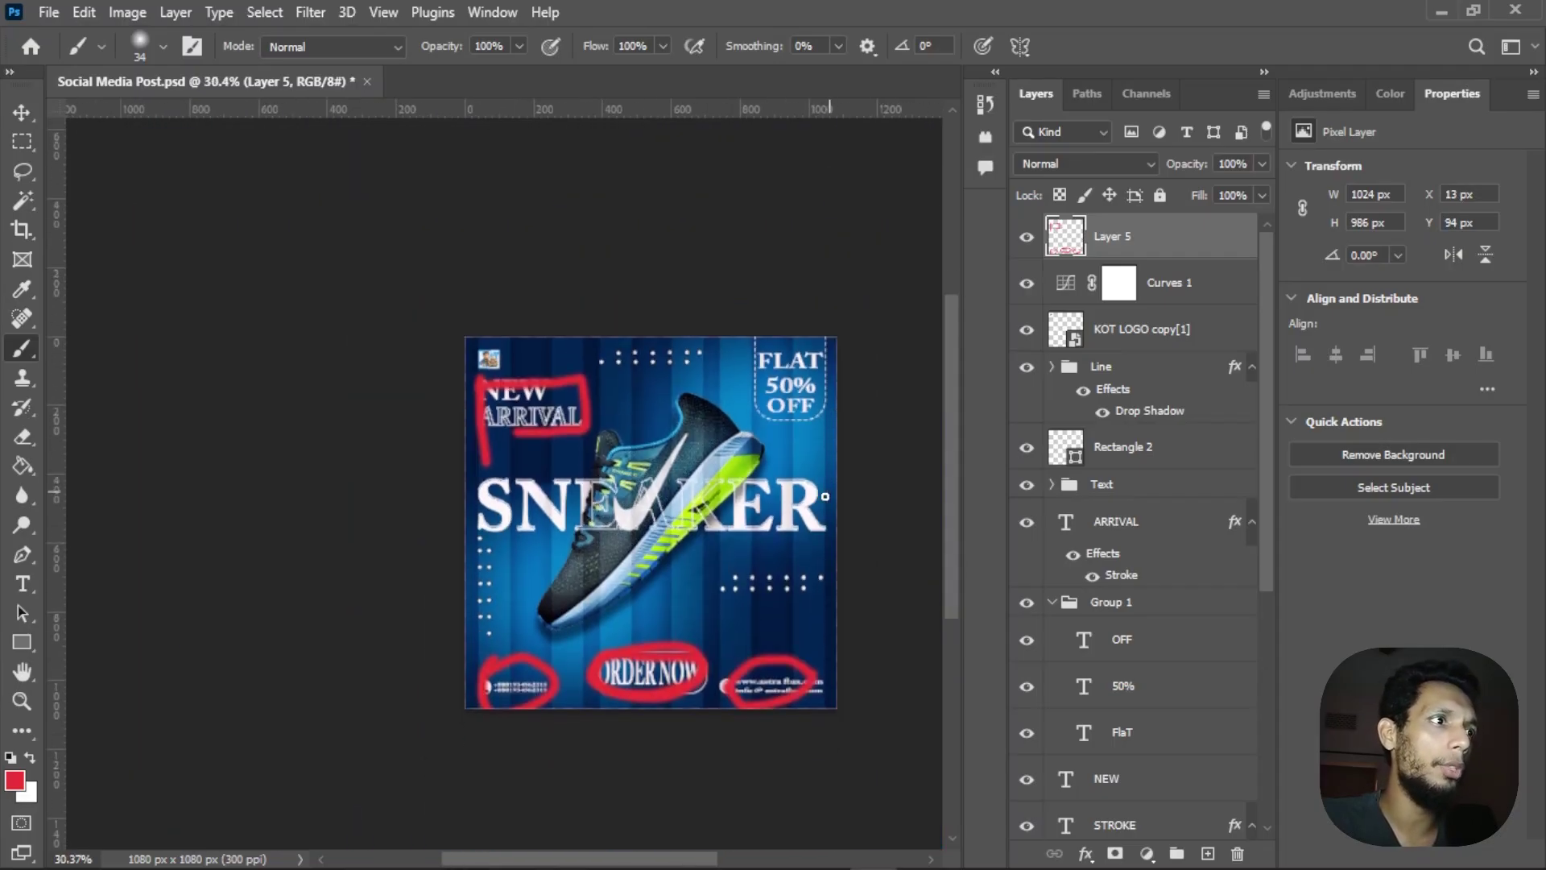
{"action": "scroll", "coordinate": [804, 518], "scroll_direction": "up", "scroll_amount": 1}
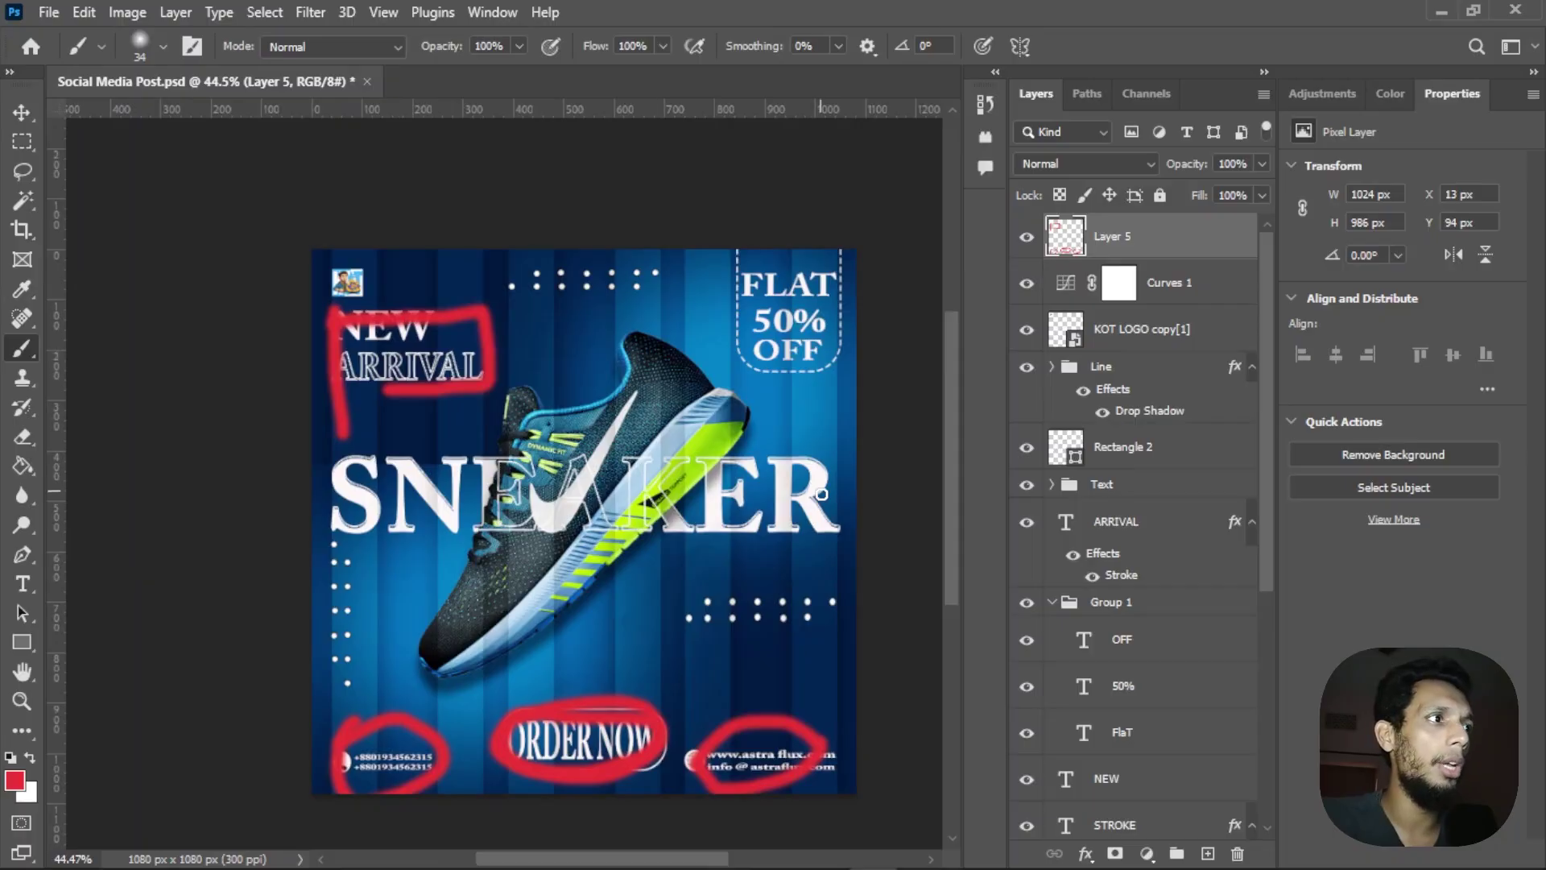
Step: Pick the existing logo above the NEW ARRIVAL text with the Move tool and hide its layer, KOT LOGO copy[1]
{"action": "left_click", "coordinate": [21, 117]}
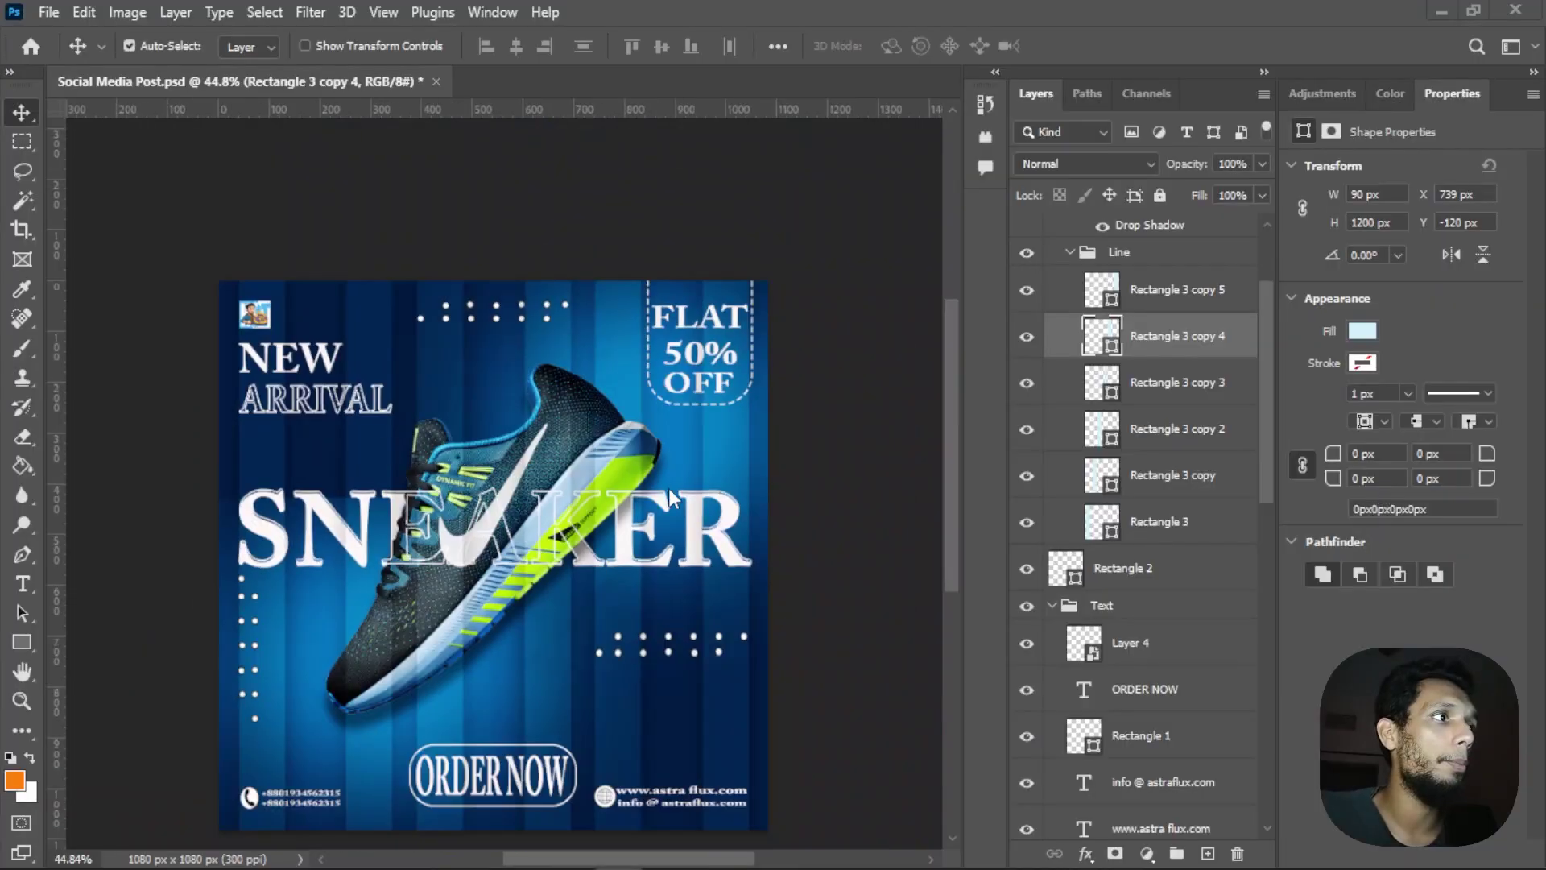
{"action": "scroll", "coordinate": [671, 497], "scroll_direction": "down", "scroll_amount": 2}
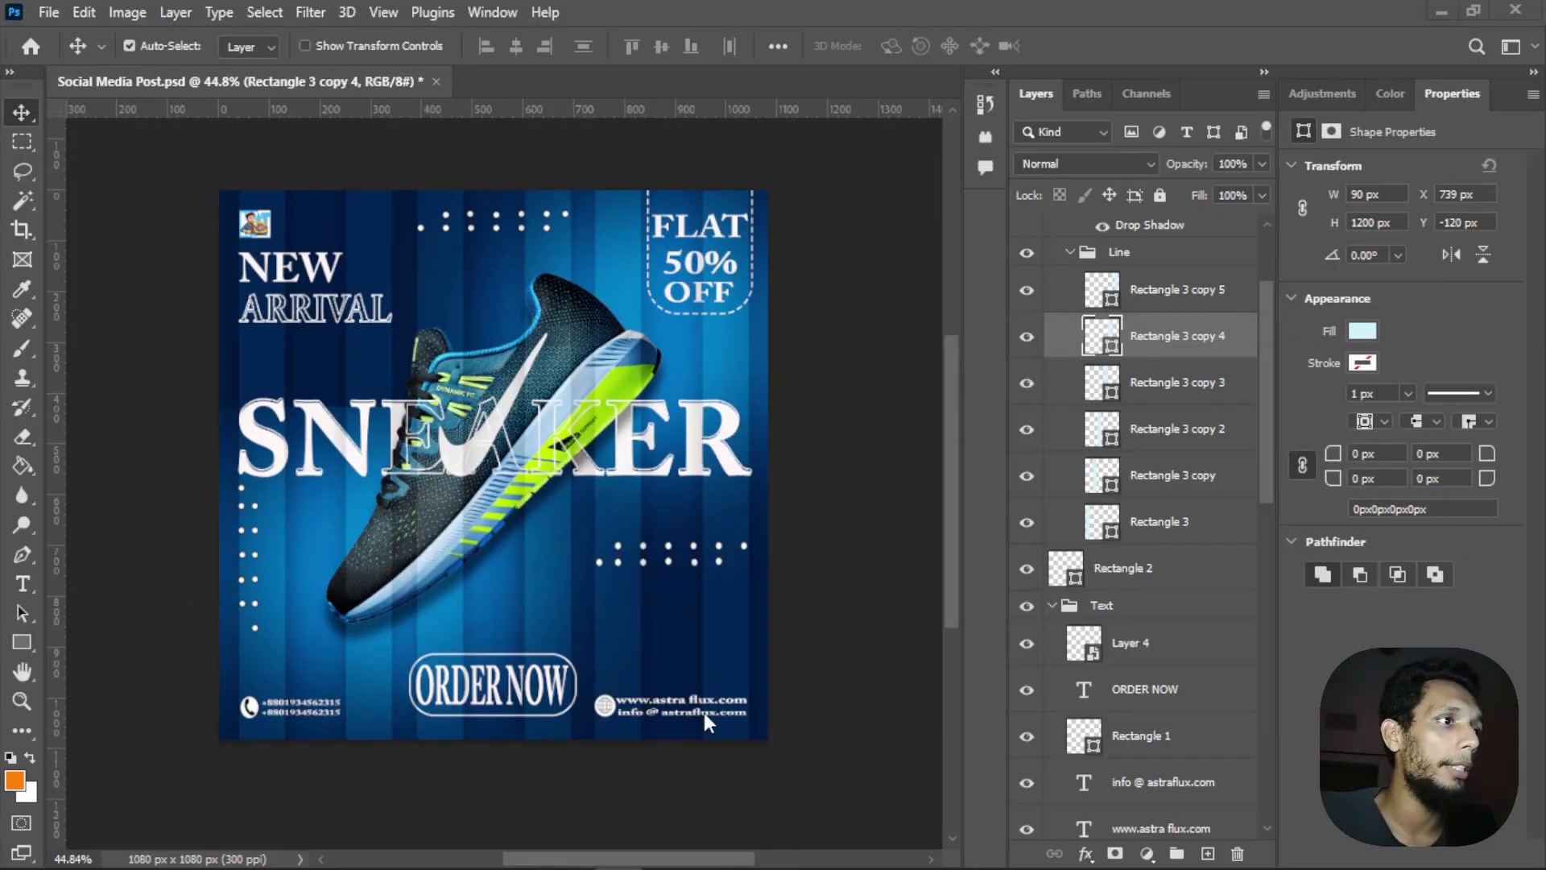
{"action": "scroll", "coordinate": [704, 712], "scroll_direction": "up", "scroll_amount": 2}
{"action": "scroll", "coordinate": [559, 709], "scroll_direction": "down", "scroll_amount": 3}
{"action": "scroll", "coordinate": [232, 525], "scroll_direction": "up", "scroll_amount": 6}
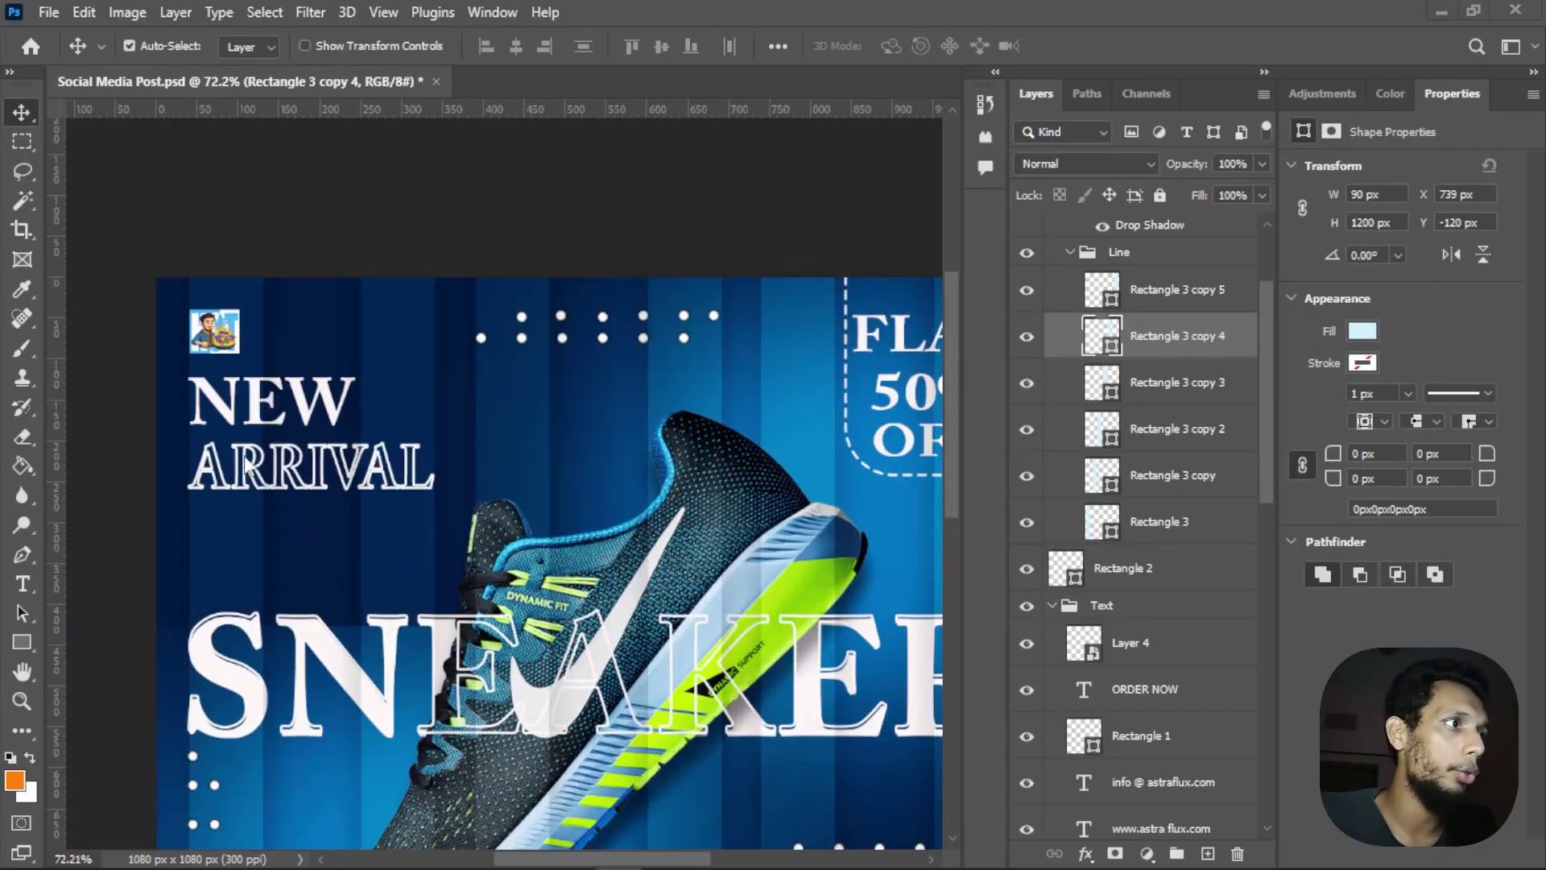
{"action": "left_click", "coordinate": [213, 345]}
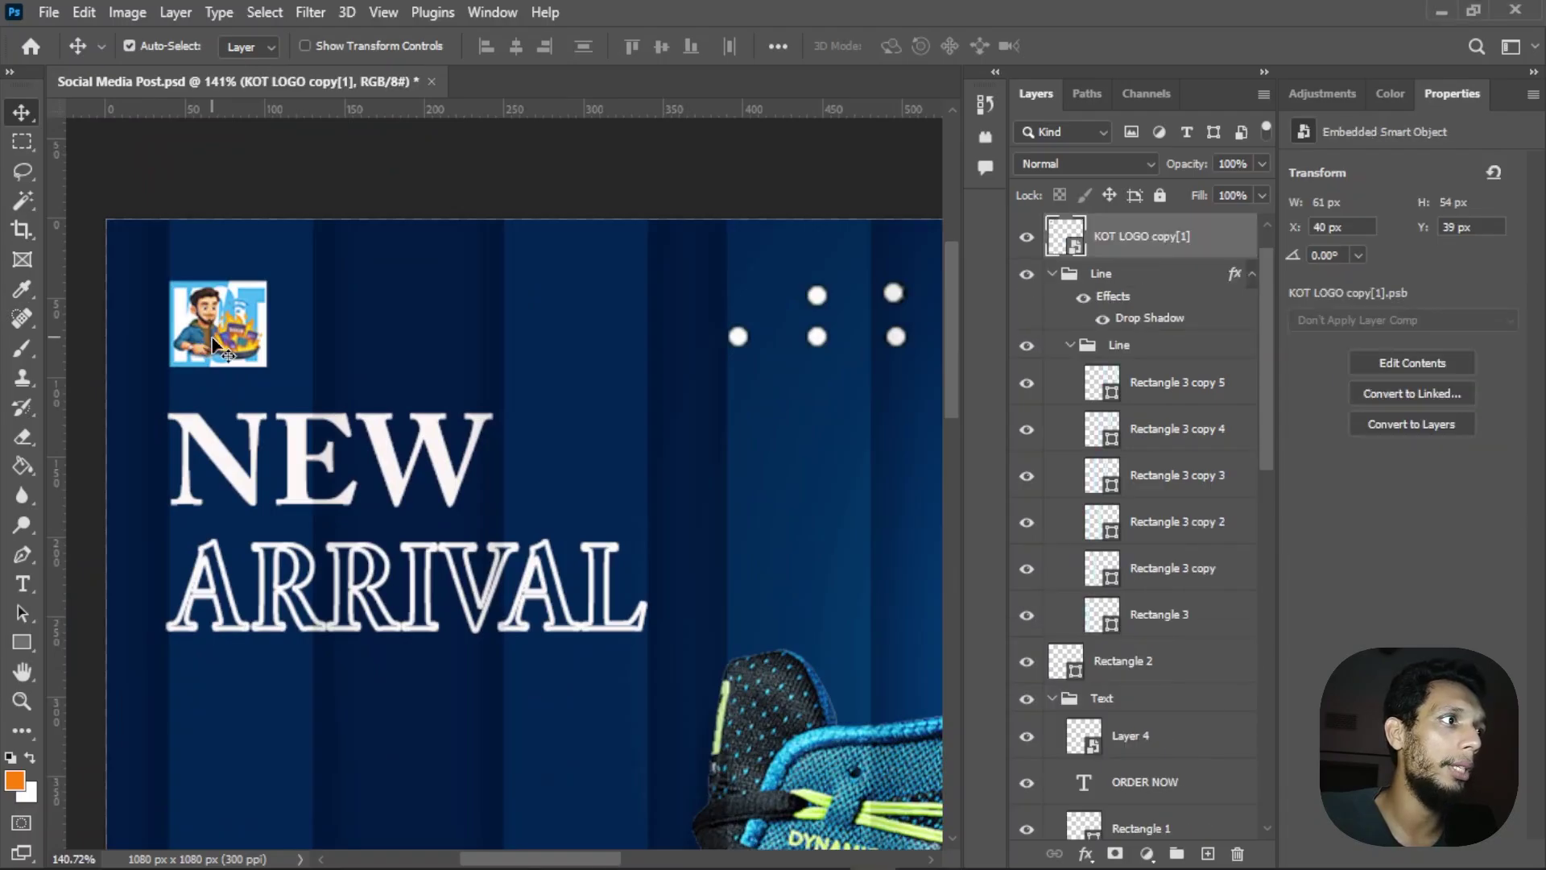
{"action": "scroll", "coordinate": [1055, 274], "scroll_direction": "up", "scroll_amount": 1}
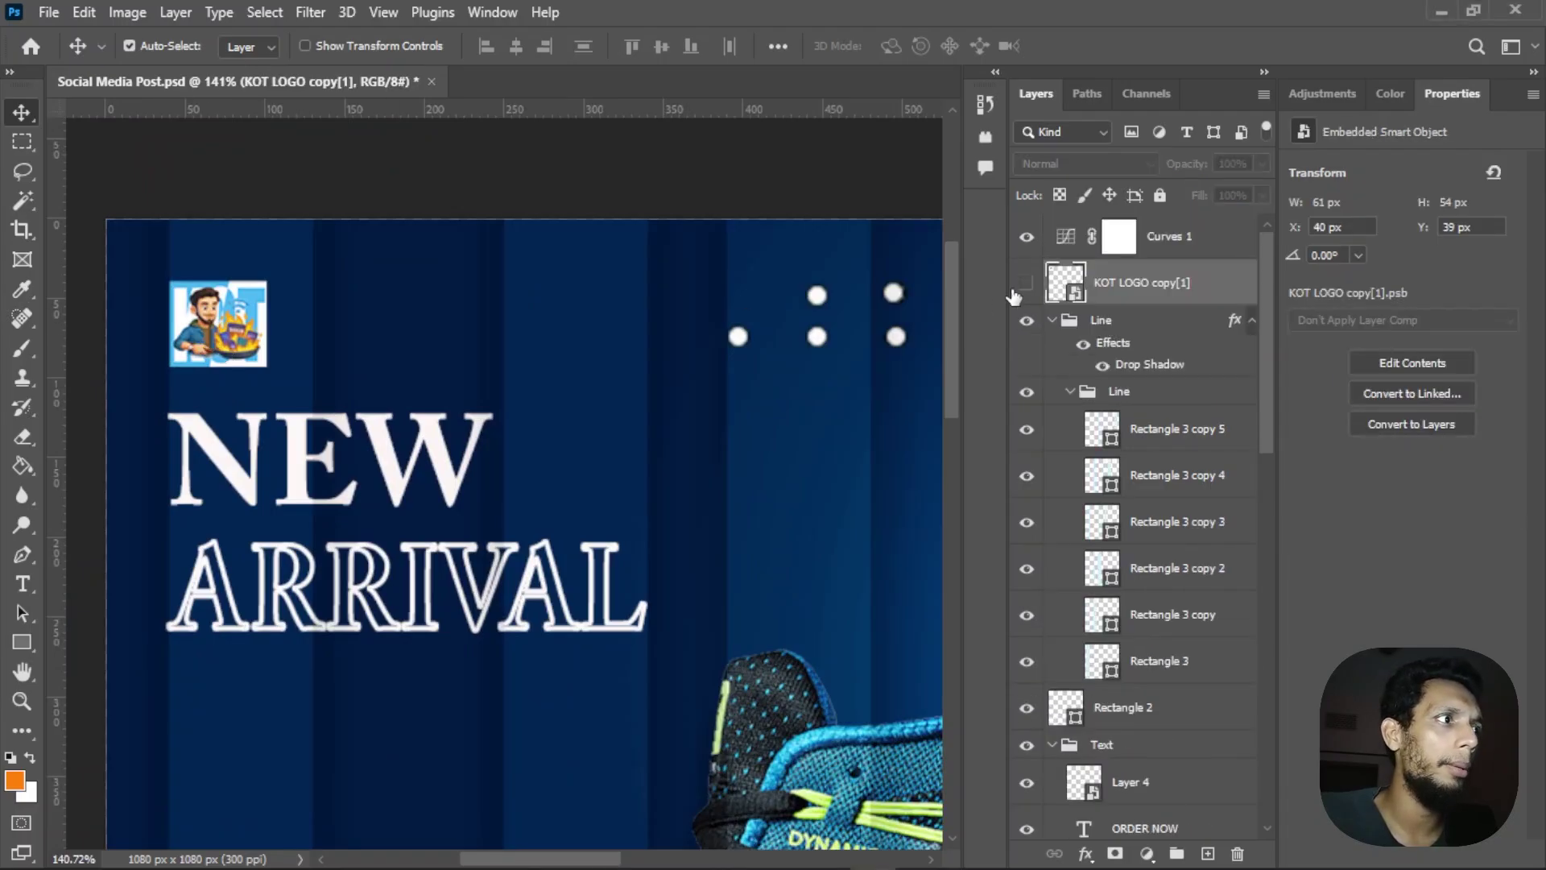
{"action": "left_click", "coordinate": [1026, 282]}
{"action": "scroll", "coordinate": [259, 359], "scroll_direction": "down", "scroll_amount": 2}
Step: Place the kitchen-of-tech-icon file from the KOT folder as an embedded object, scaled to 13.76% above the NEW text
{"action": "left_click", "coordinate": [50, 12]}
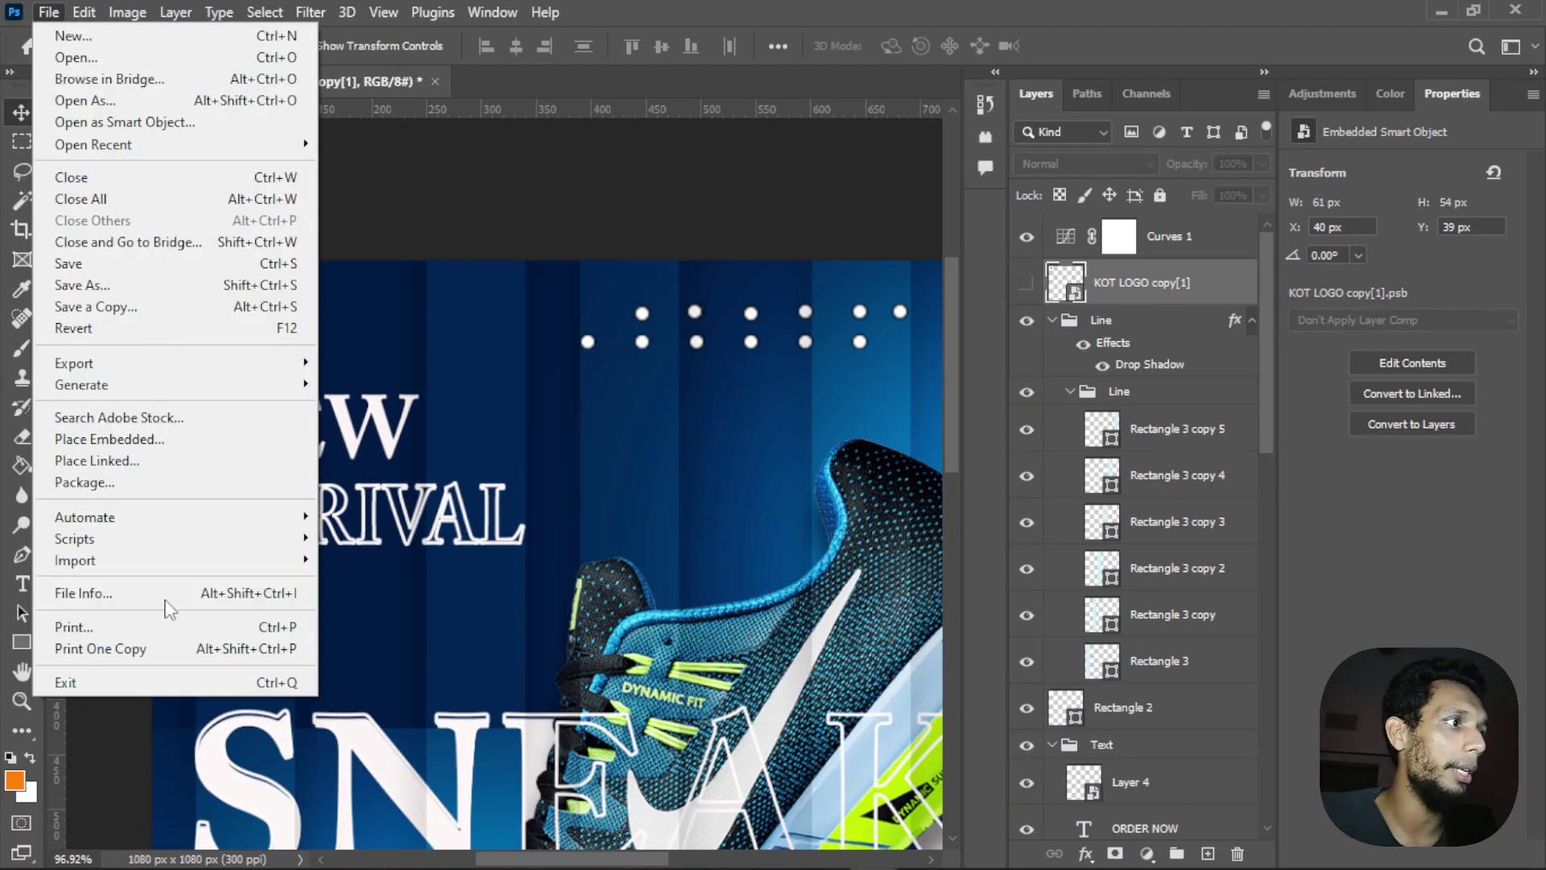
{"action": "mouse_move", "coordinate": [158, 374]}
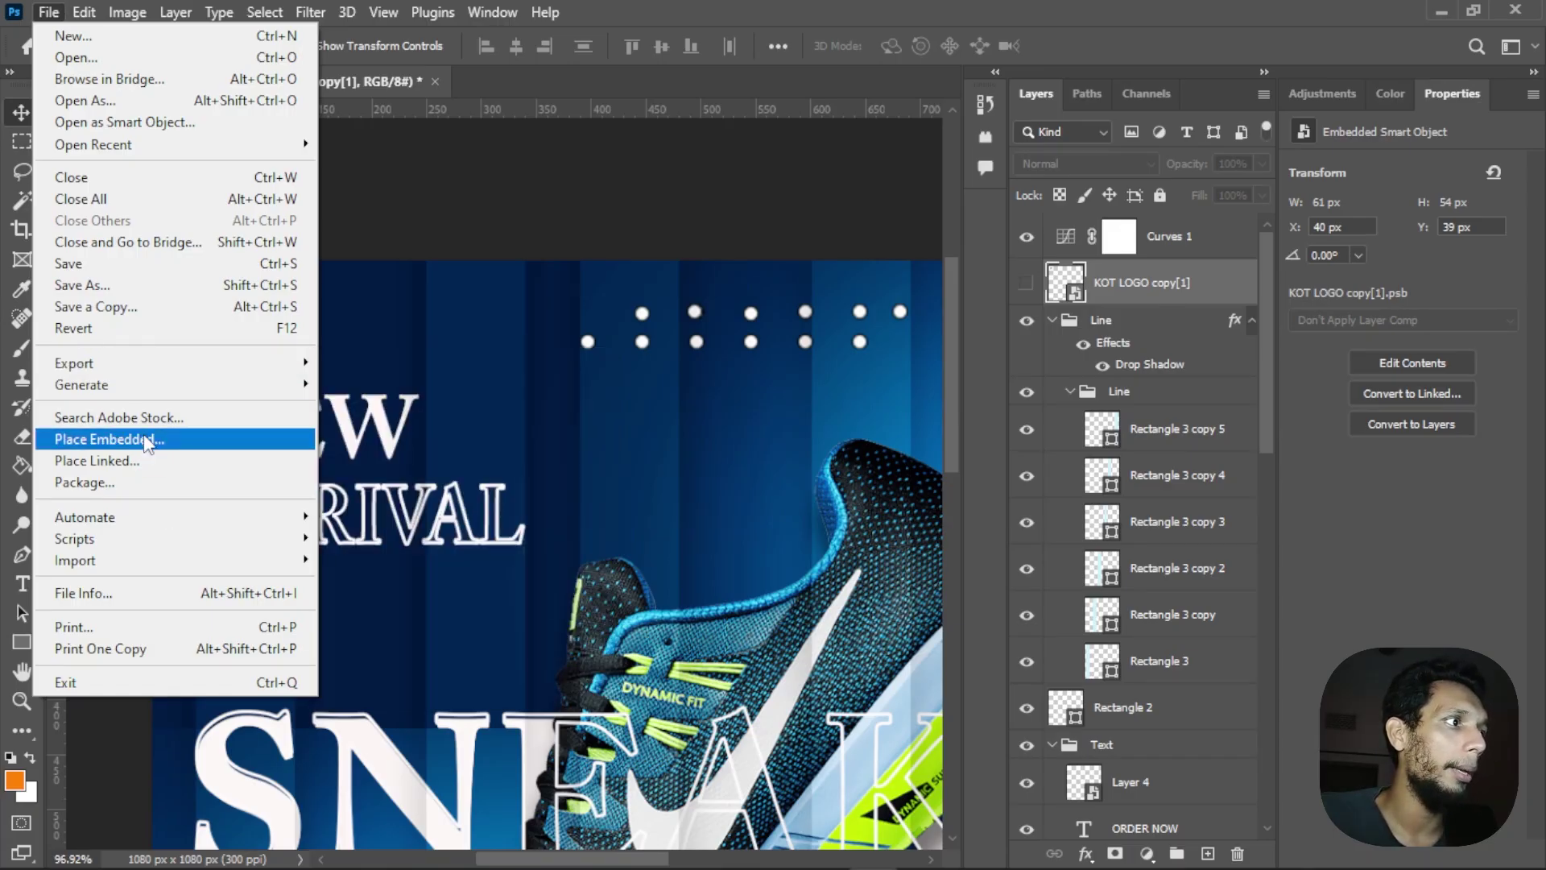
{"action": "left_click", "coordinate": [129, 440]}
{"action": "left_click", "coordinate": [467, 433]}
{"action": "left_click", "coordinate": [697, 456]}
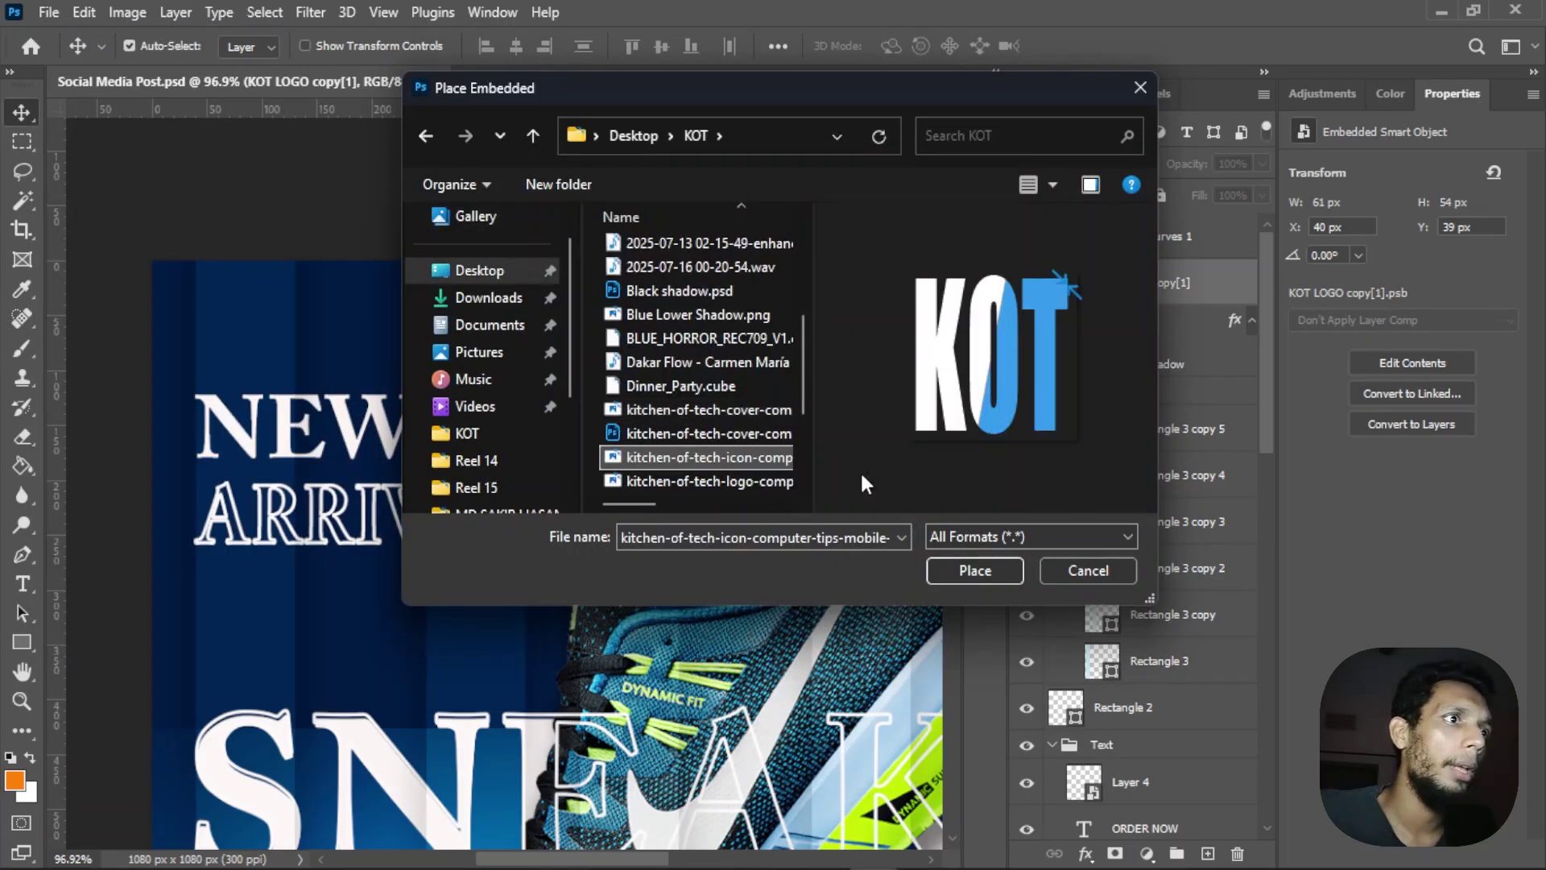
{"action": "left_click", "coordinate": [944, 571]}
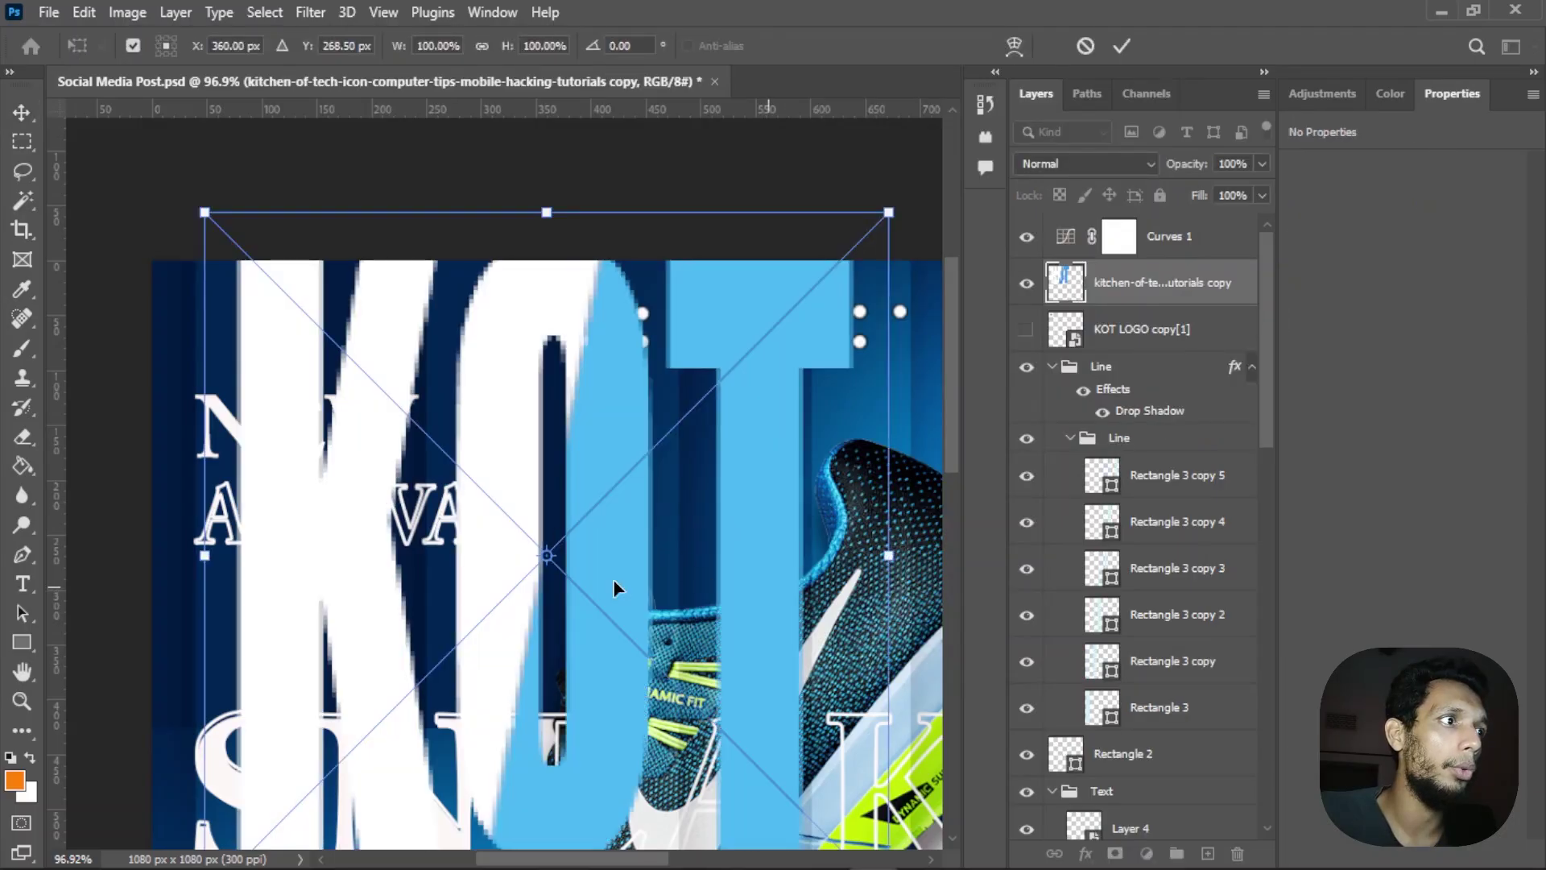
{"action": "left_click_drag", "start_coordinate": [889, 830], "coordinate": [882, 329]}
{"action": "left_click", "coordinate": [1122, 46]}
Step: Add a horizontal guide near the poster's top edge and a vertical guide along the left edge of the headline text
{"action": "scroll", "coordinate": [218, 238], "scroll_direction": "down", "scroll_amount": 2}
{"action": "left_click_drag", "start_coordinate": [628, 242], "coordinate": [838, 231]}
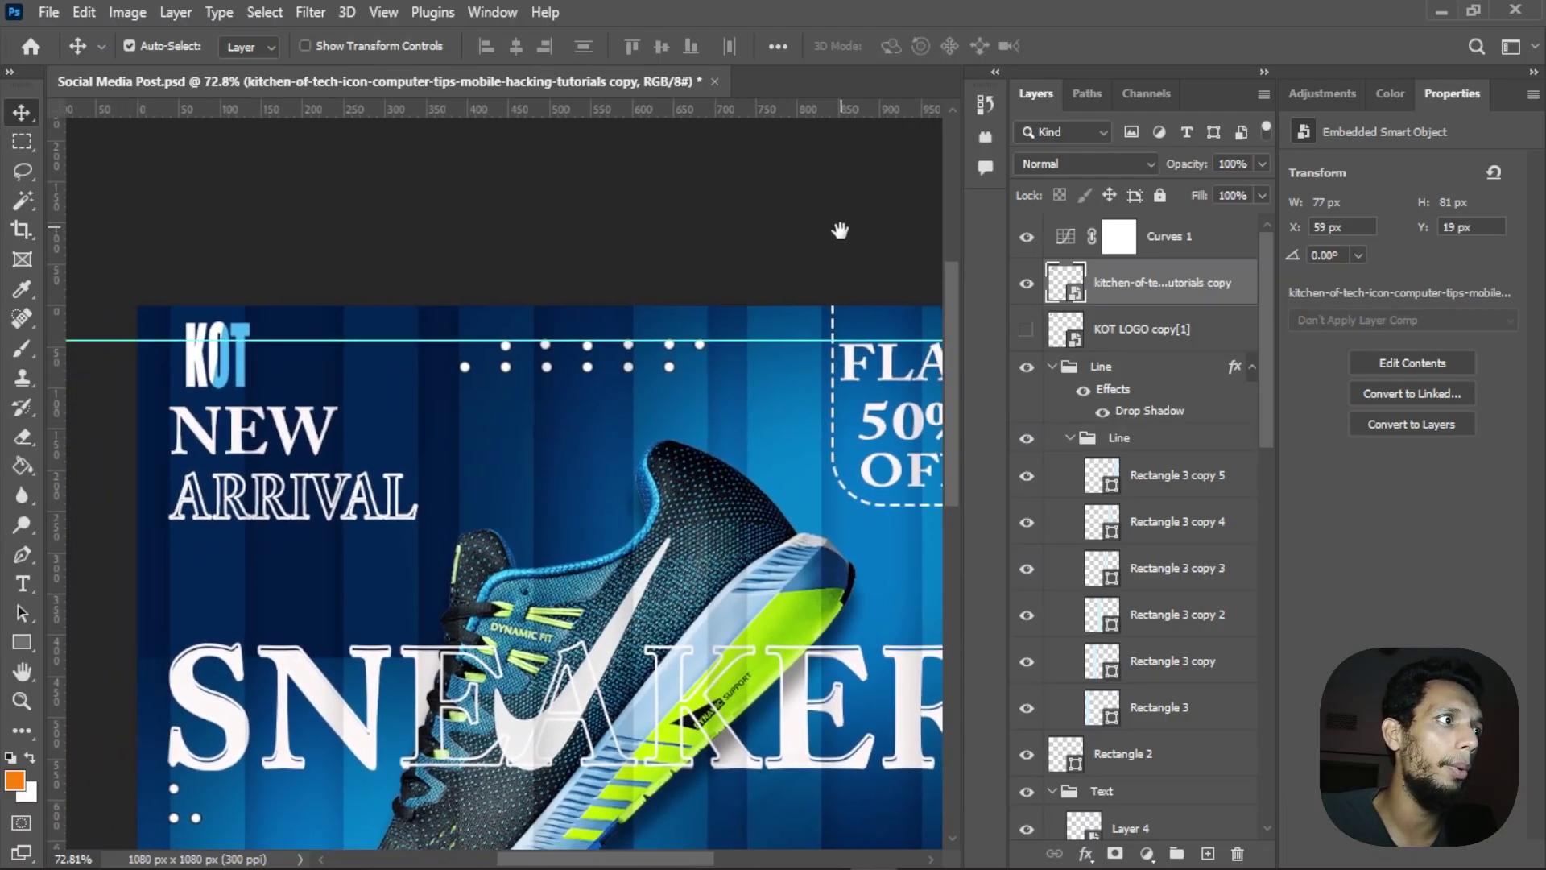
{"action": "scroll", "coordinate": [298, 499], "scroll_direction": "down", "scroll_amount": 2}
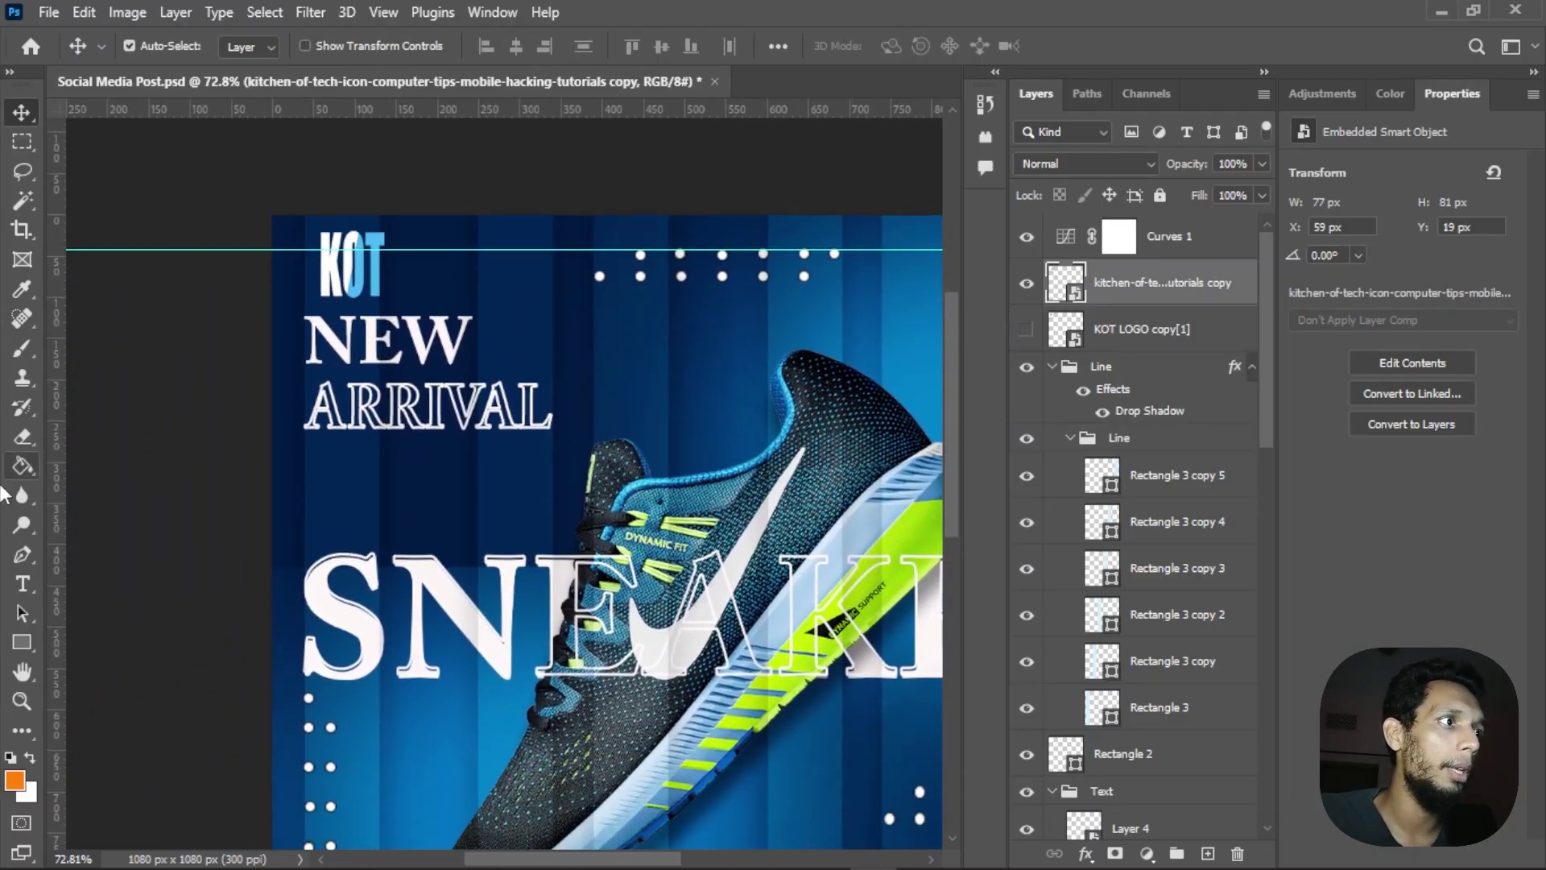
{"action": "left_click_drag", "start_coordinate": [61, 530], "coordinate": [311, 471]}
{"action": "scroll", "coordinate": [322, 612], "scroll_direction": "up", "scroll_amount": 3}
{"action": "scroll", "coordinate": [414, 546], "scroll_direction": "up", "scroll_amount": 2}
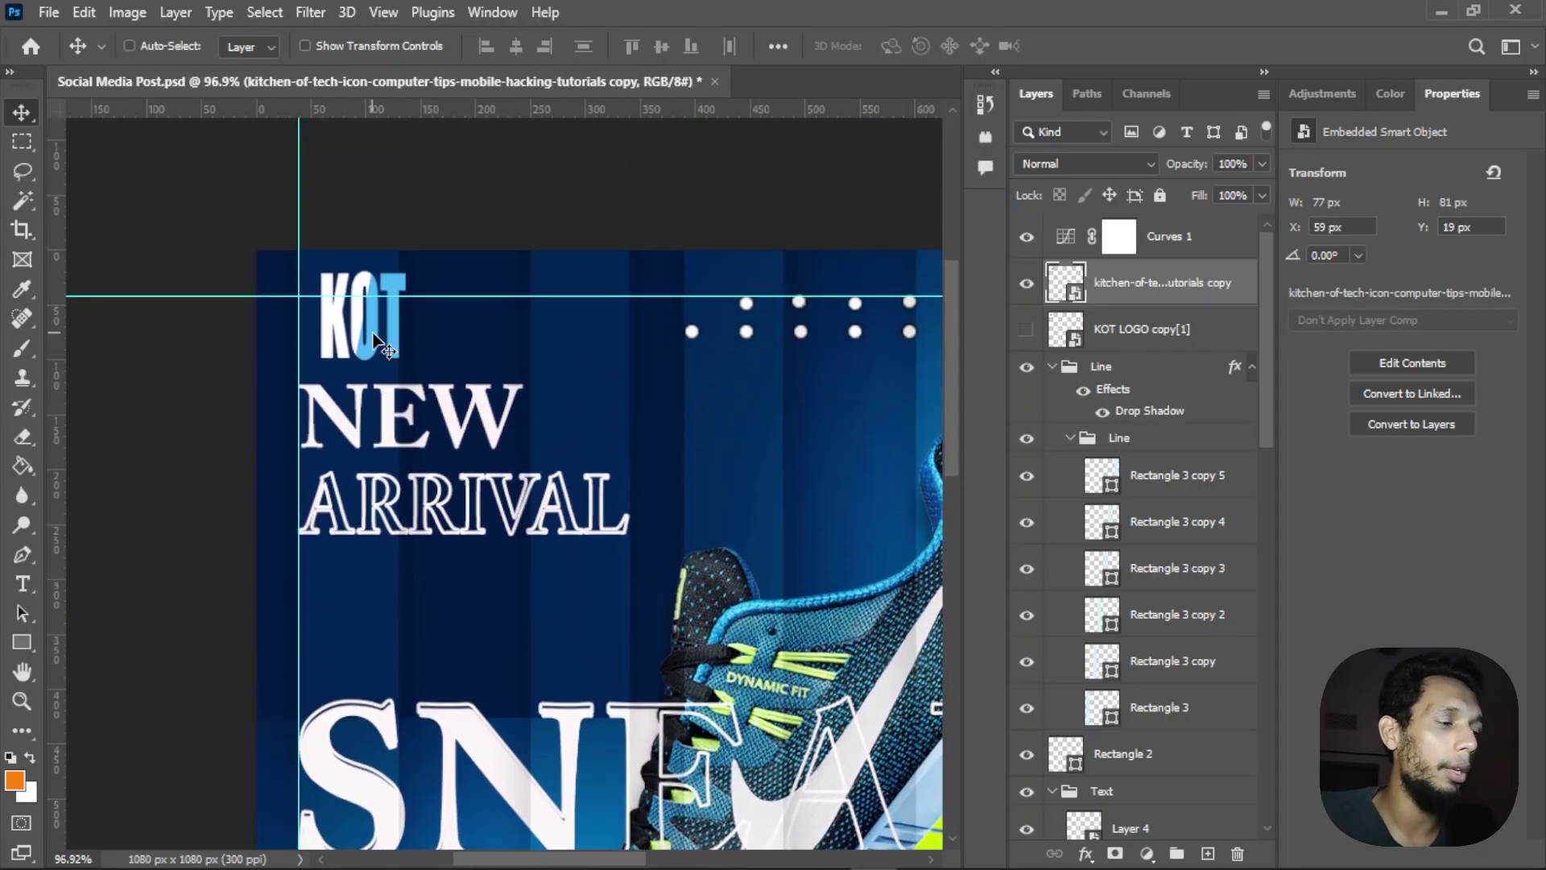
Step: Nudge the placed KOT logo to X 38 px and Y 40 px so it lines up with the two guides
{"action": "key", "text": "ctrl+t"}
{"action": "key", "text": "shift+Left"}
{"action": "key", "text": "shift+Left"}
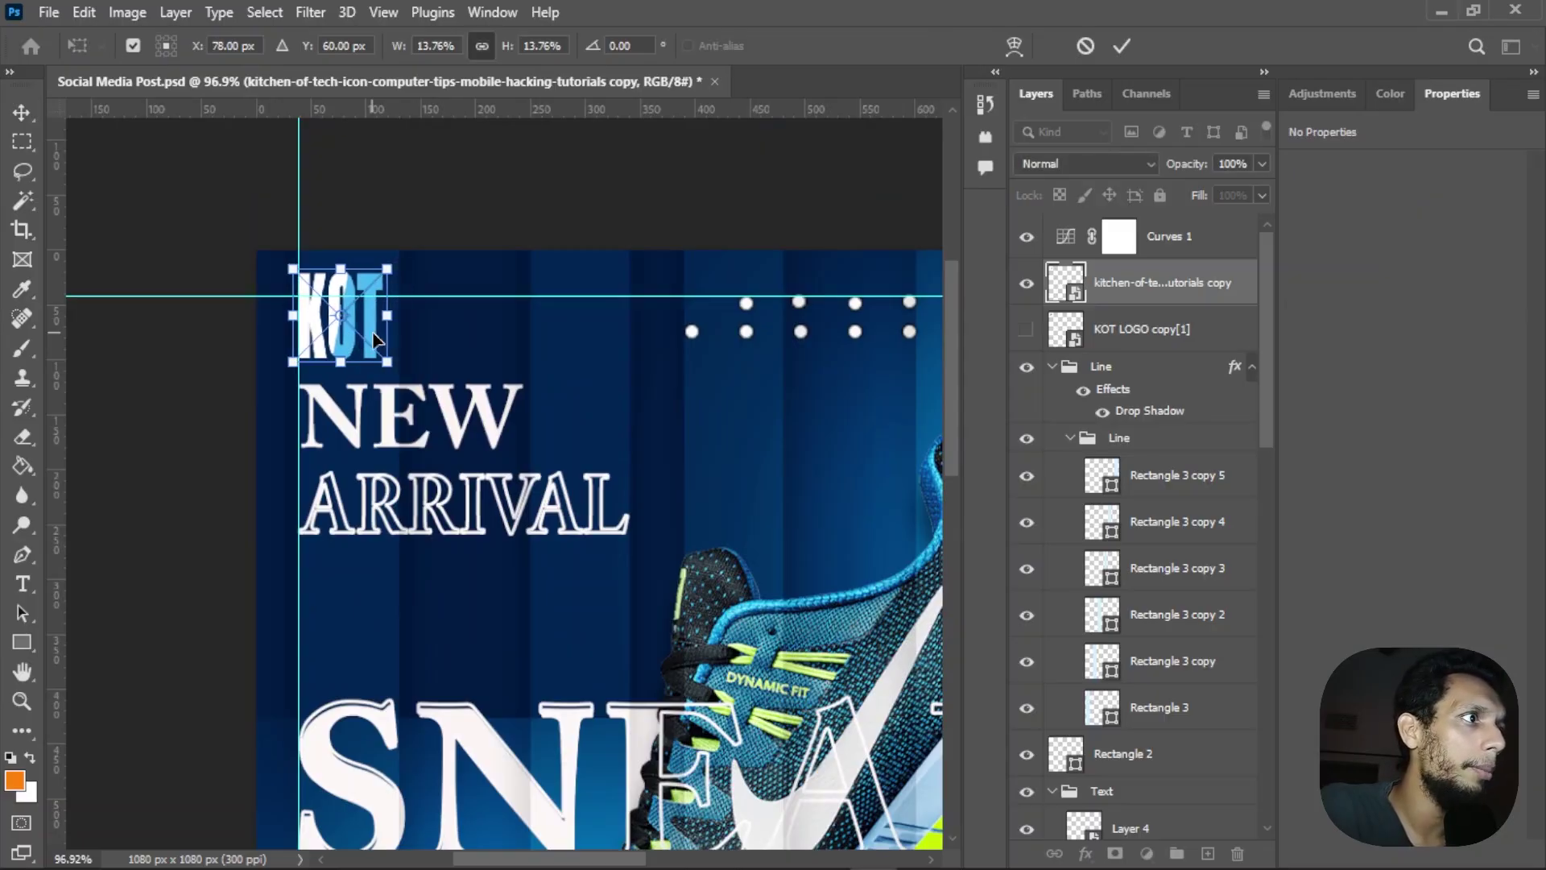
{"action": "key", "text": "Left"}
{"action": "key", "text": "Left"}
{"action": "key", "text": "Right"}
{"action": "key", "text": "Down"}
{"action": "key", "text": "Down"}
{"action": "key", "text": "Down"}
{"action": "key", "text": "Down"}
{"action": "key", "text": "Down"}
{"action": "key", "text": "Down"}
{"action": "key", "text": "Down"}
{"action": "key", "text": "Down"}
{"action": "key", "text": "Down"}
{"action": "key", "text": "Down"}
{"action": "key", "text": "Down"}
{"action": "key", "text": "Down"}
{"action": "key", "text": "Down"}
{"action": "key", "text": "Down"}
{"action": "key", "text": "Down"}
{"action": "key", "text": "Down"}
{"action": "key", "text": "Down"}
{"action": "key", "text": "Down"}
{"action": "key", "text": "Down"}
{"action": "key", "text": "Down"}
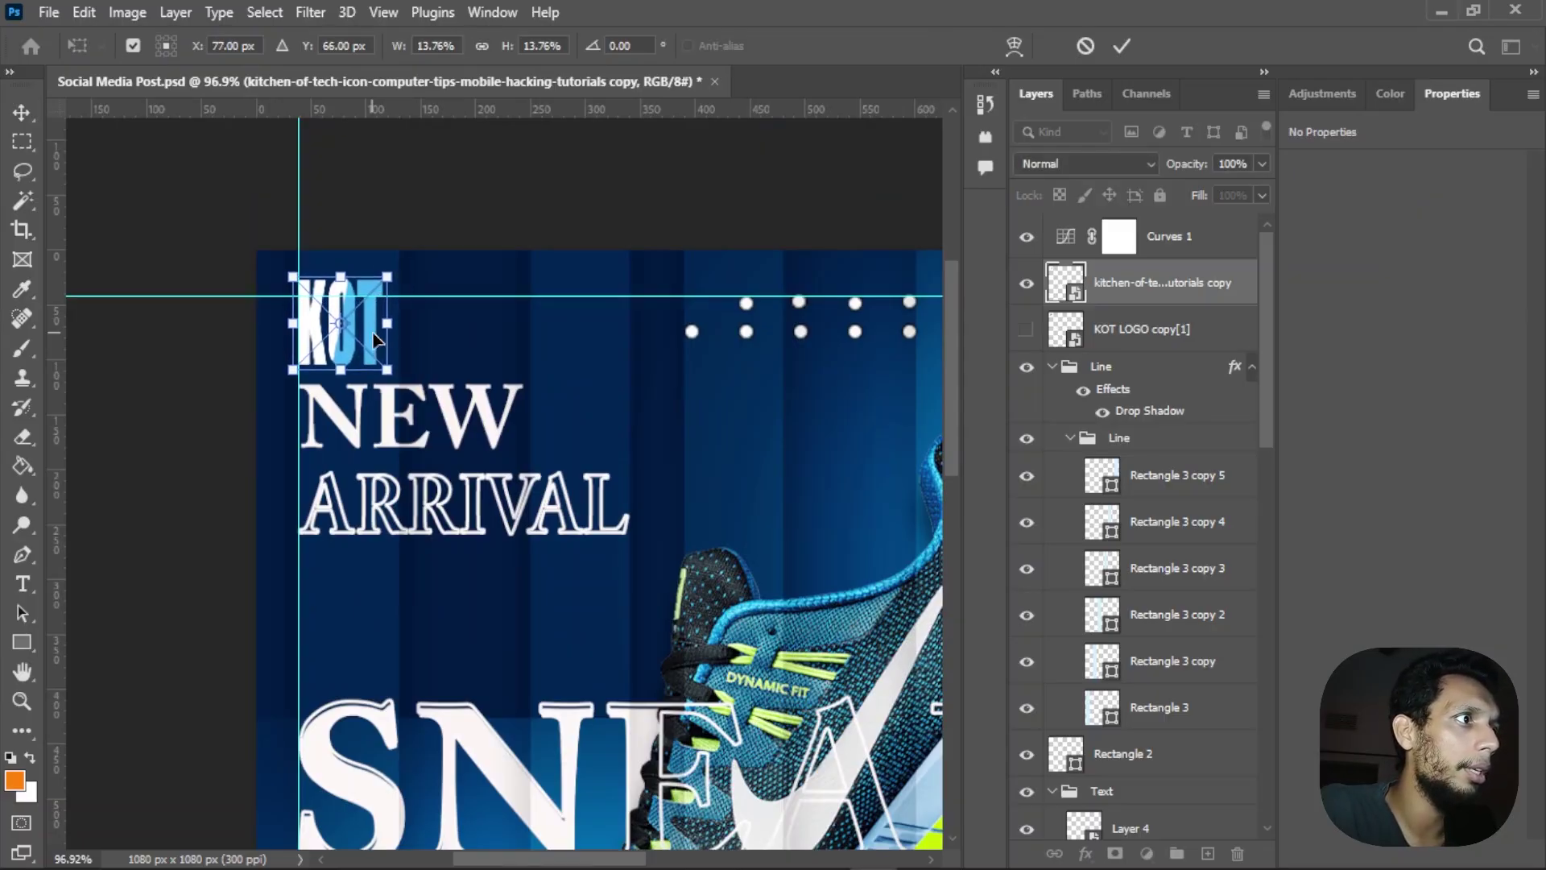
{"action": "key", "text": "Up"}
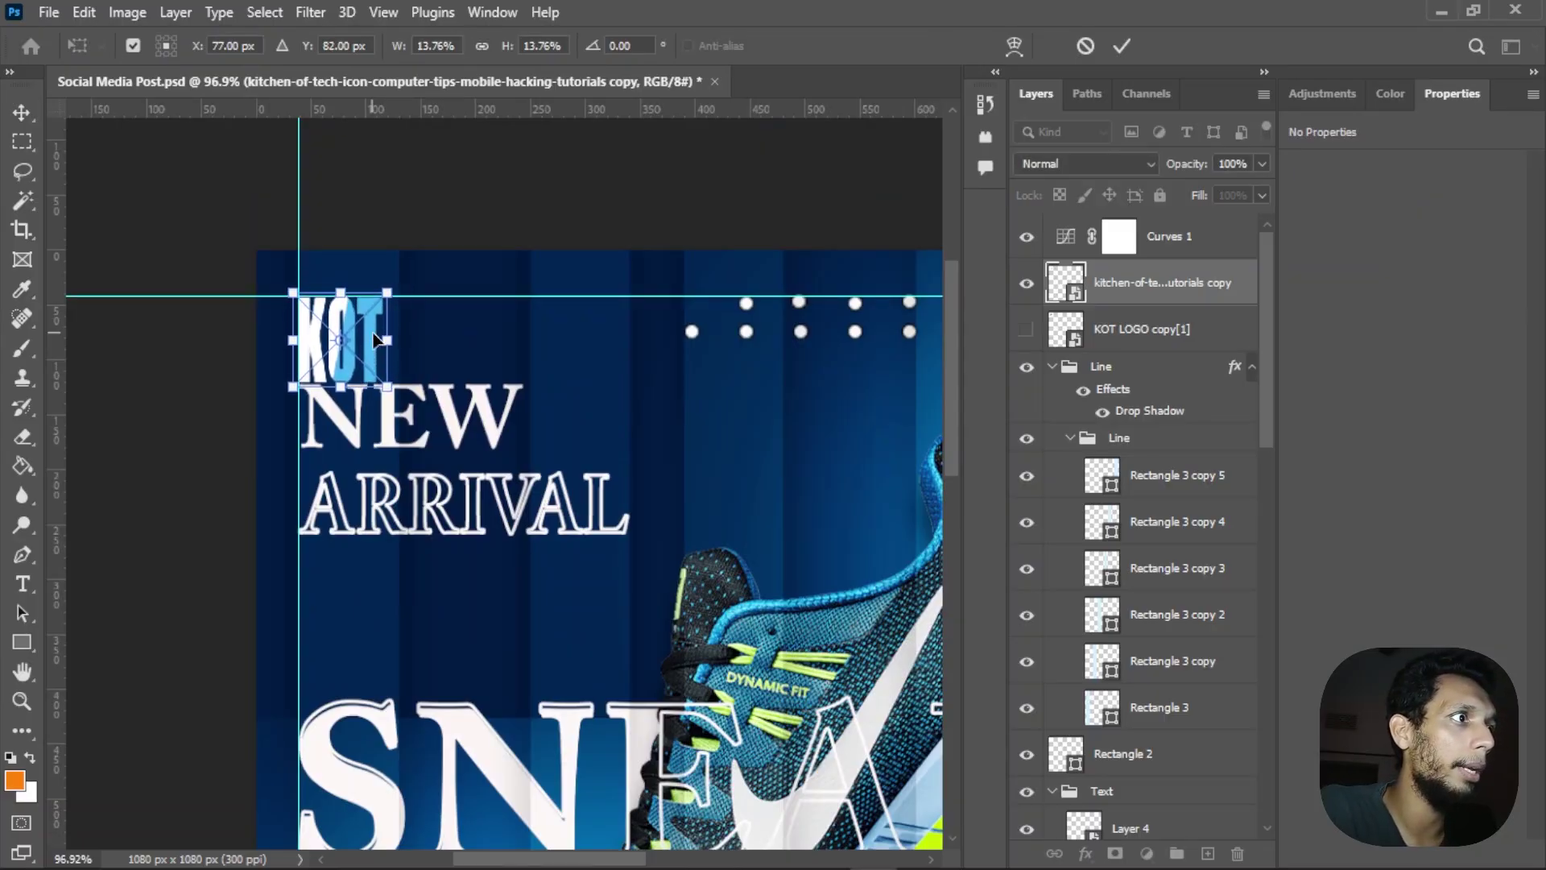
{"action": "key", "text": "Up"}
{"action": "key", "text": "Return"}
Step: Select the NEW and ARRIVAL text layers and combine them into one layer group
{"action": "scroll", "coordinate": [394, 322], "scroll_direction": "down", "scroll_amount": 5}
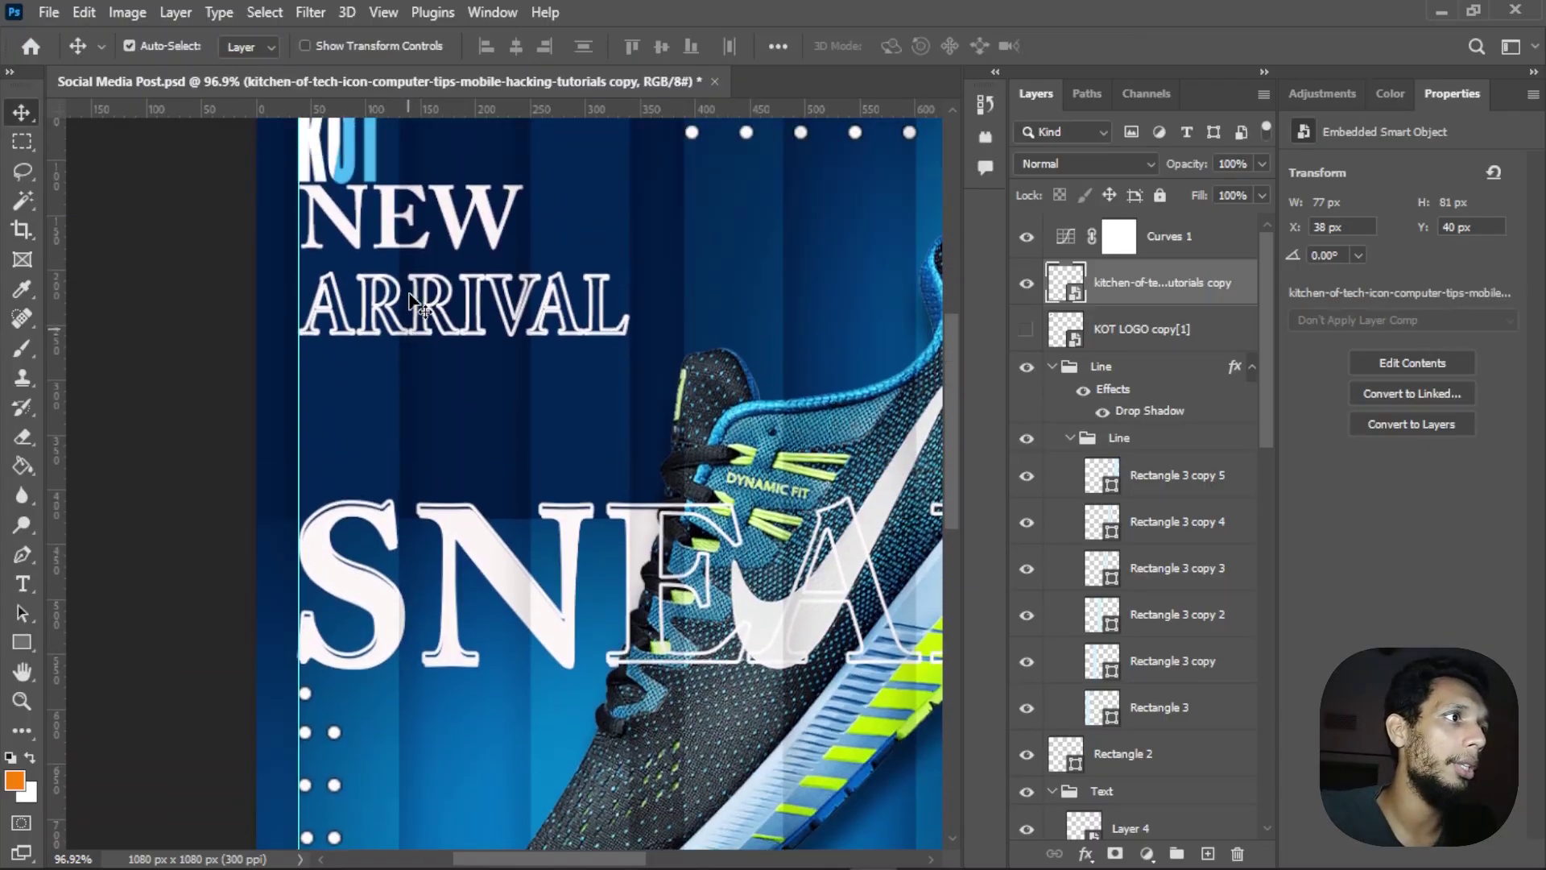
{"action": "scroll", "coordinate": [415, 306], "scroll_direction": "up", "scroll_amount": 1}
{"action": "left_click", "coordinate": [420, 373]}
{"action": "scroll", "coordinate": [421, 372], "scroll_direction": "up", "scroll_amount": 1}
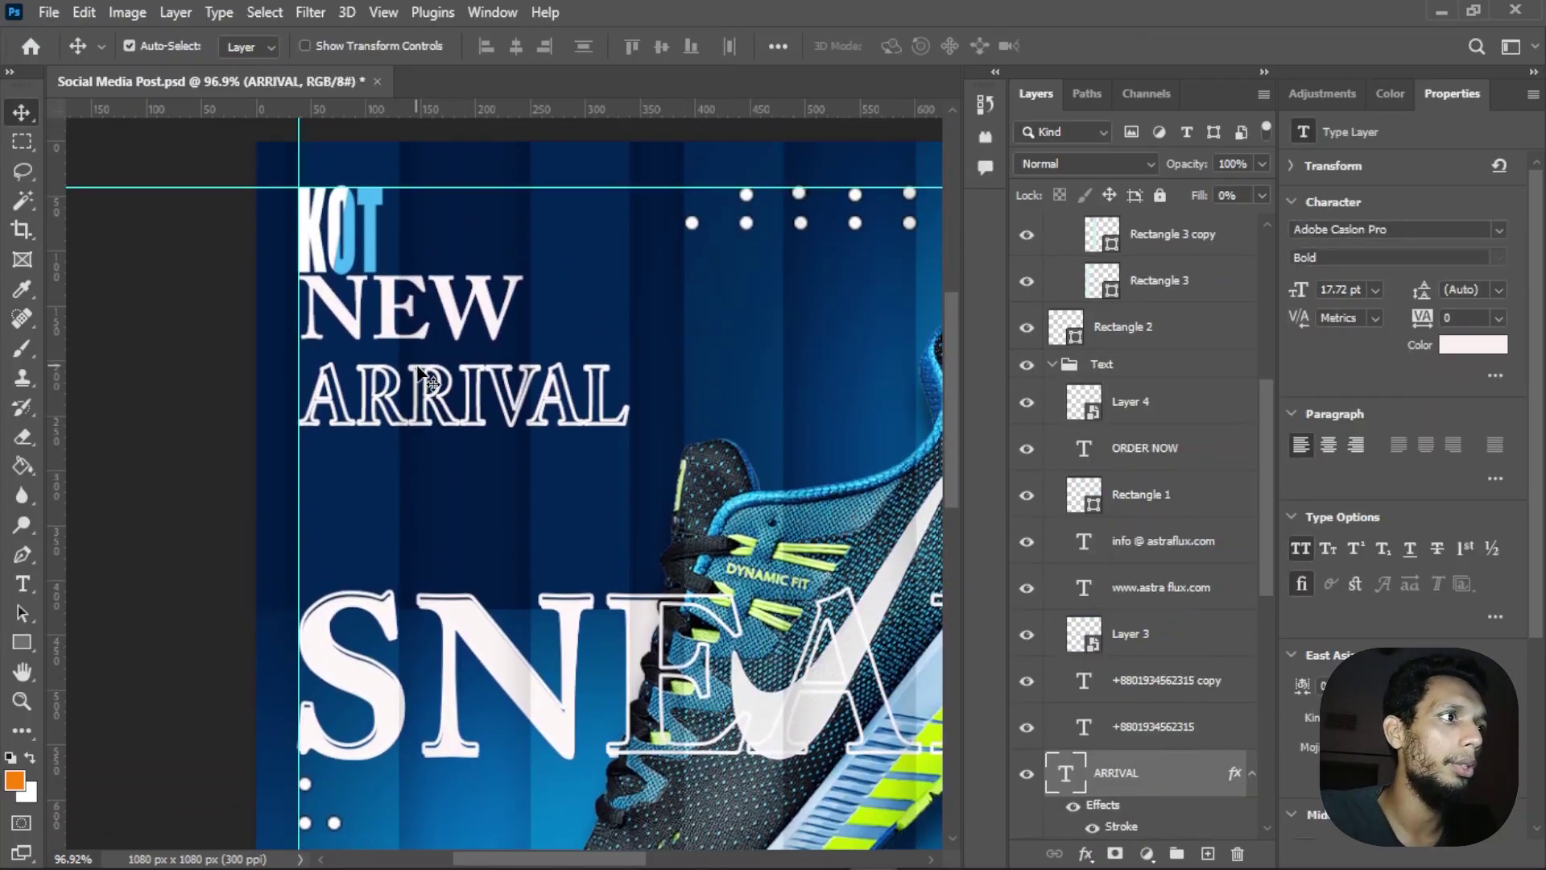
{"action": "key", "text": "ctrl"}
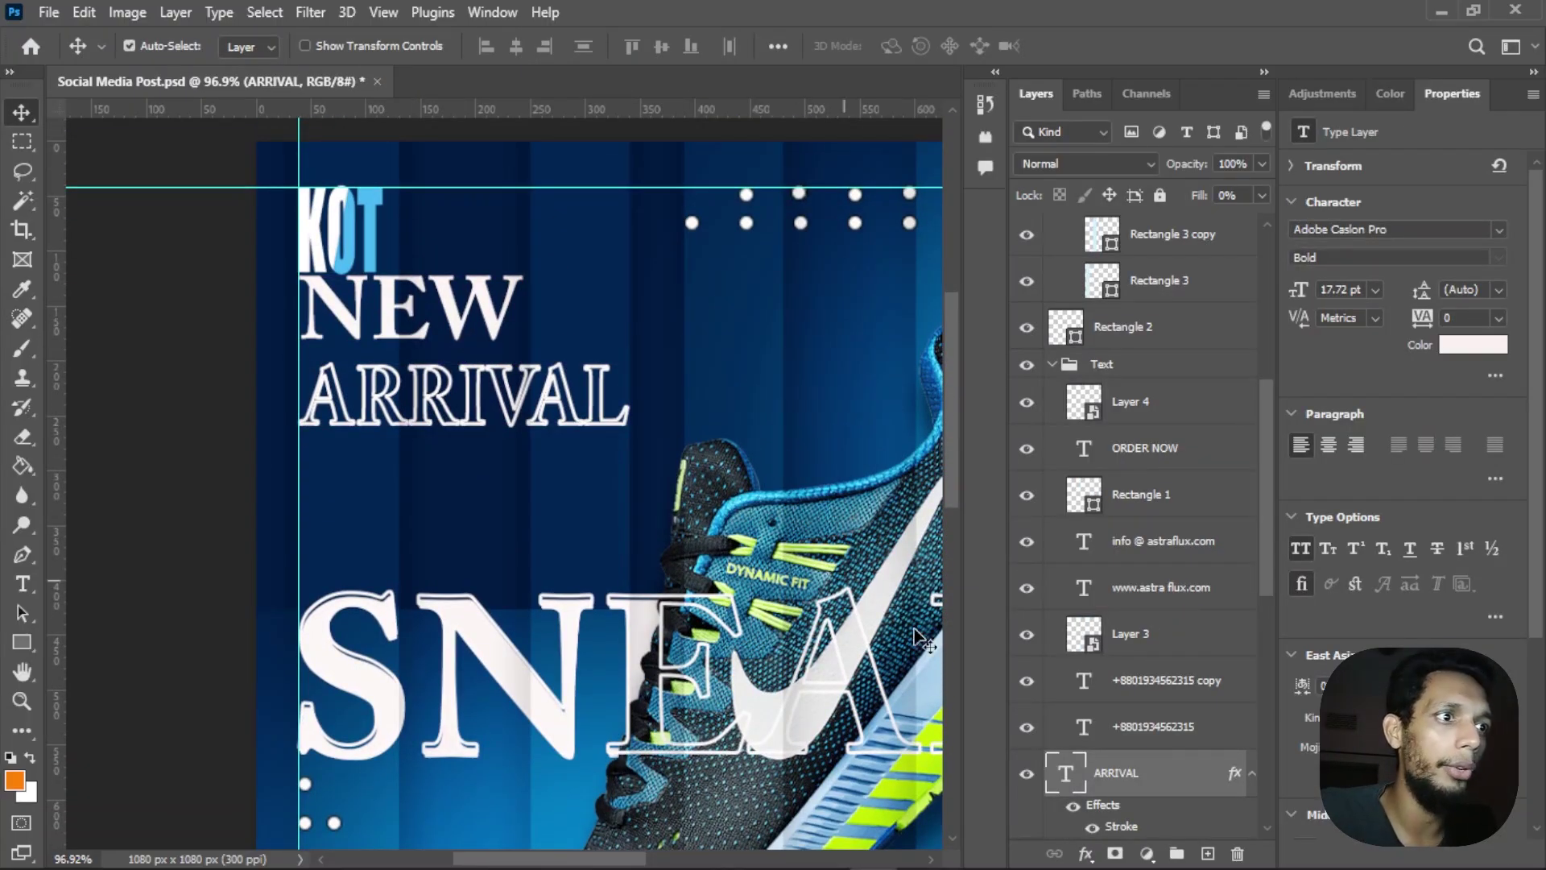
{"action": "scroll", "coordinate": [1149, 785], "scroll_direction": "down", "scroll_amount": 5}
{"action": "left_click", "coordinate": [1163, 632]}
{"action": "left_click", "coordinate": [1186, 381], "text": "ctrl"}
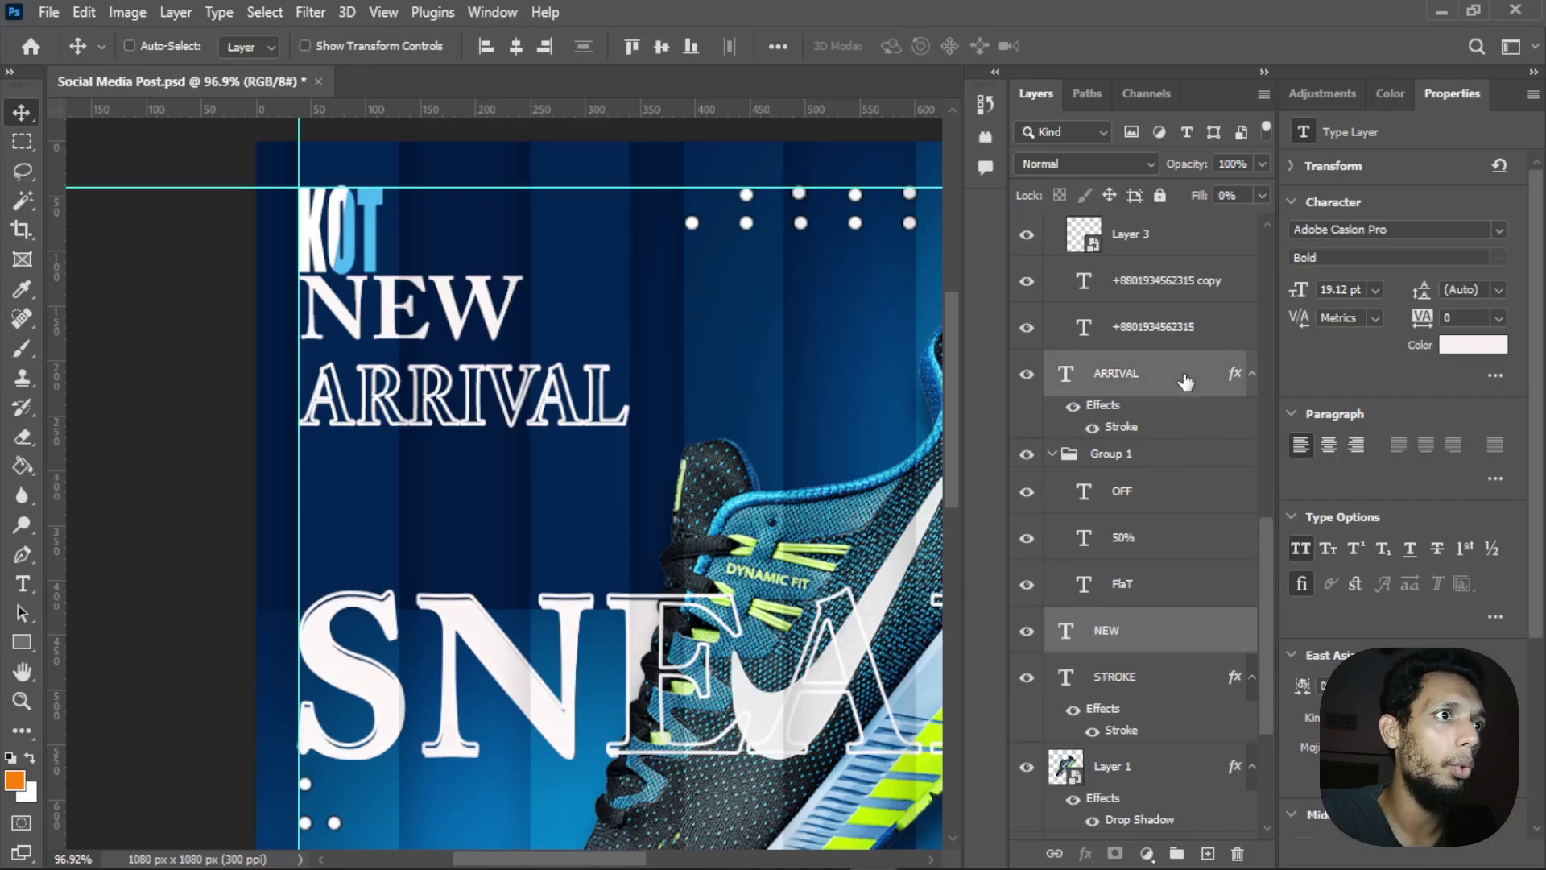
{"action": "key", "text": "ctrl+g"}
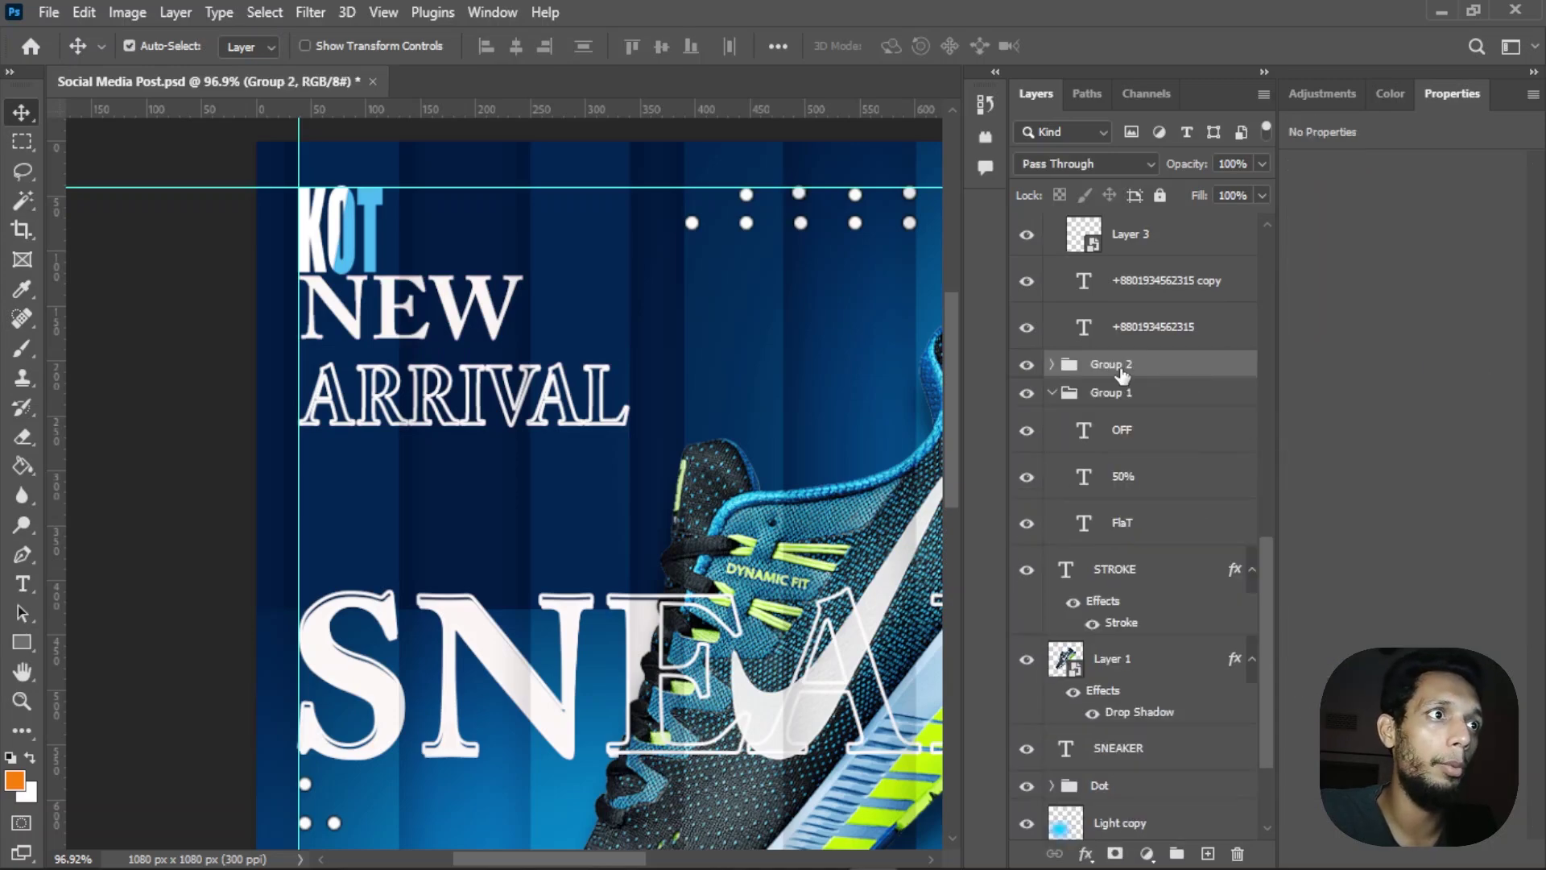
Step: Rename the group holding the NEW and ARRIVAL text layers as New Arrival
{"action": "double_click", "coordinate": [1122, 369]}
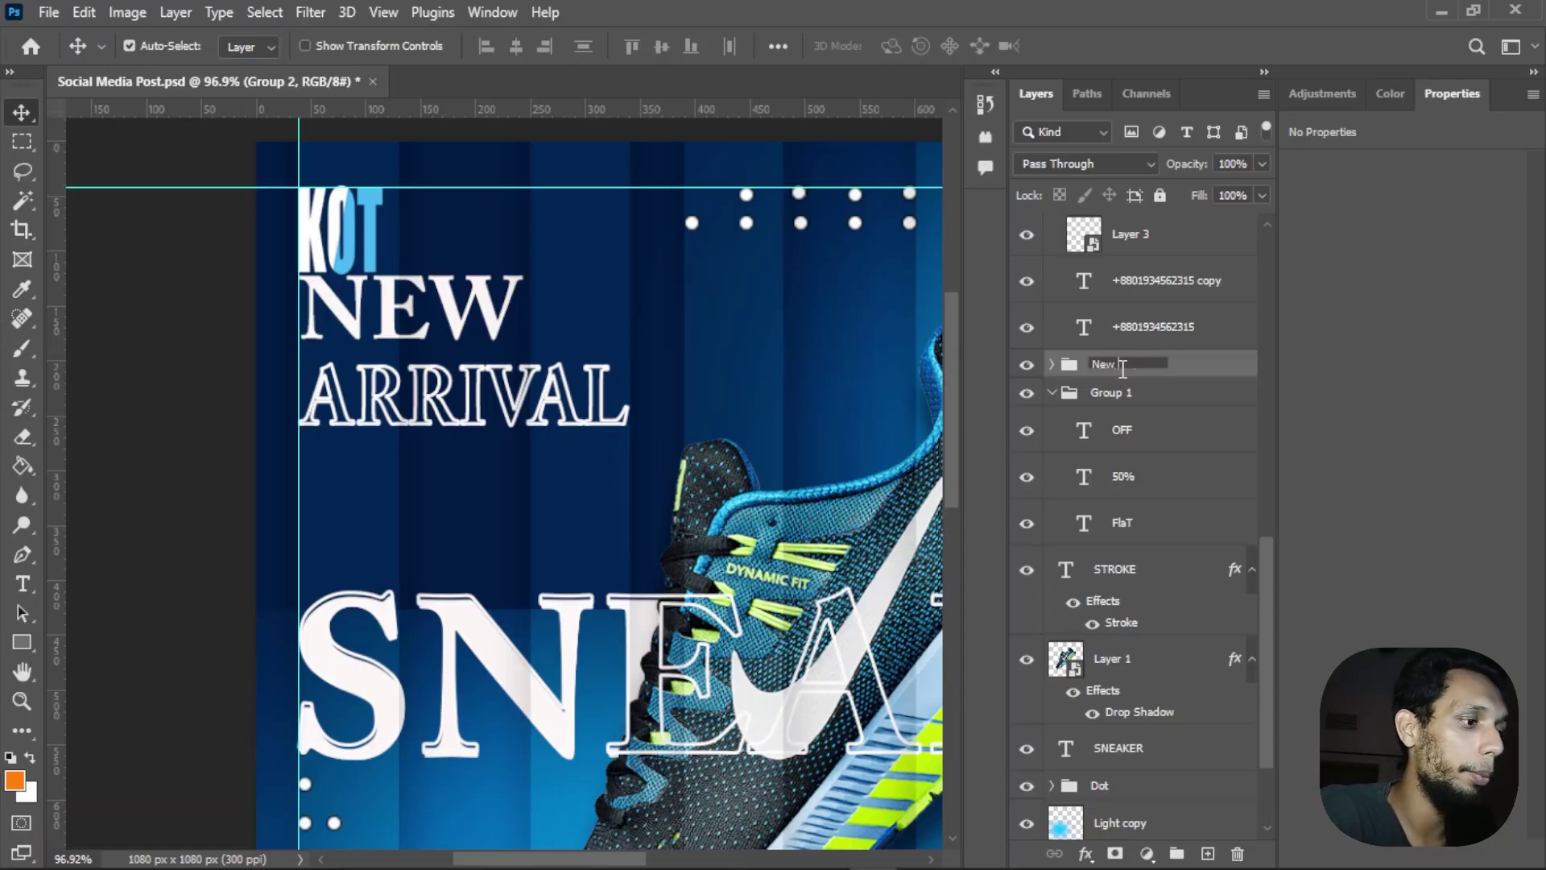
{"action": "type", "text": "New Arr"}
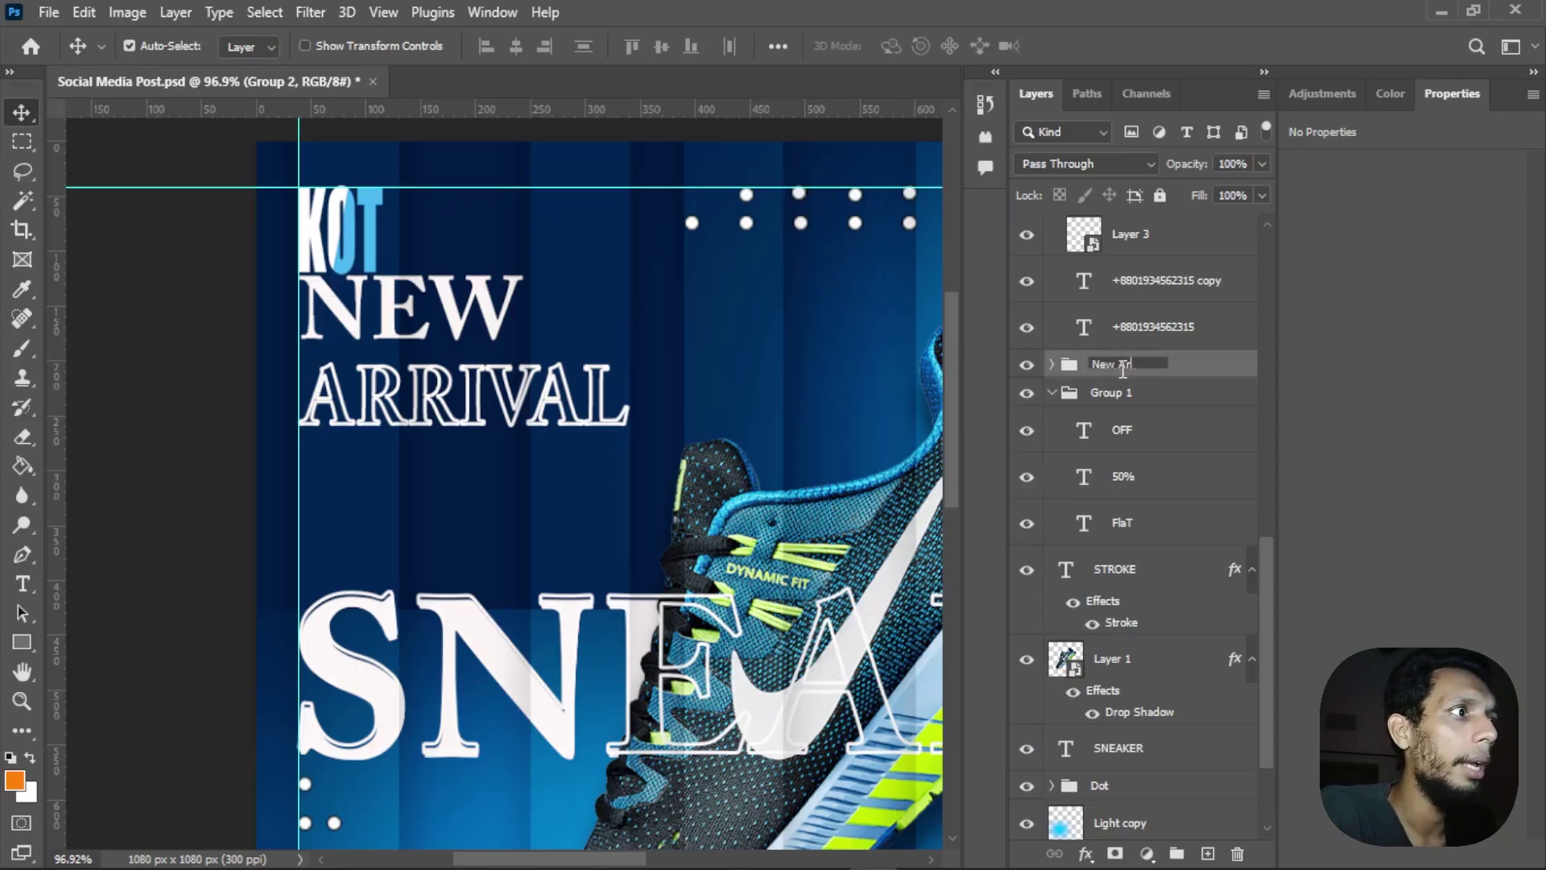
{"action": "type", "text": "iva"}
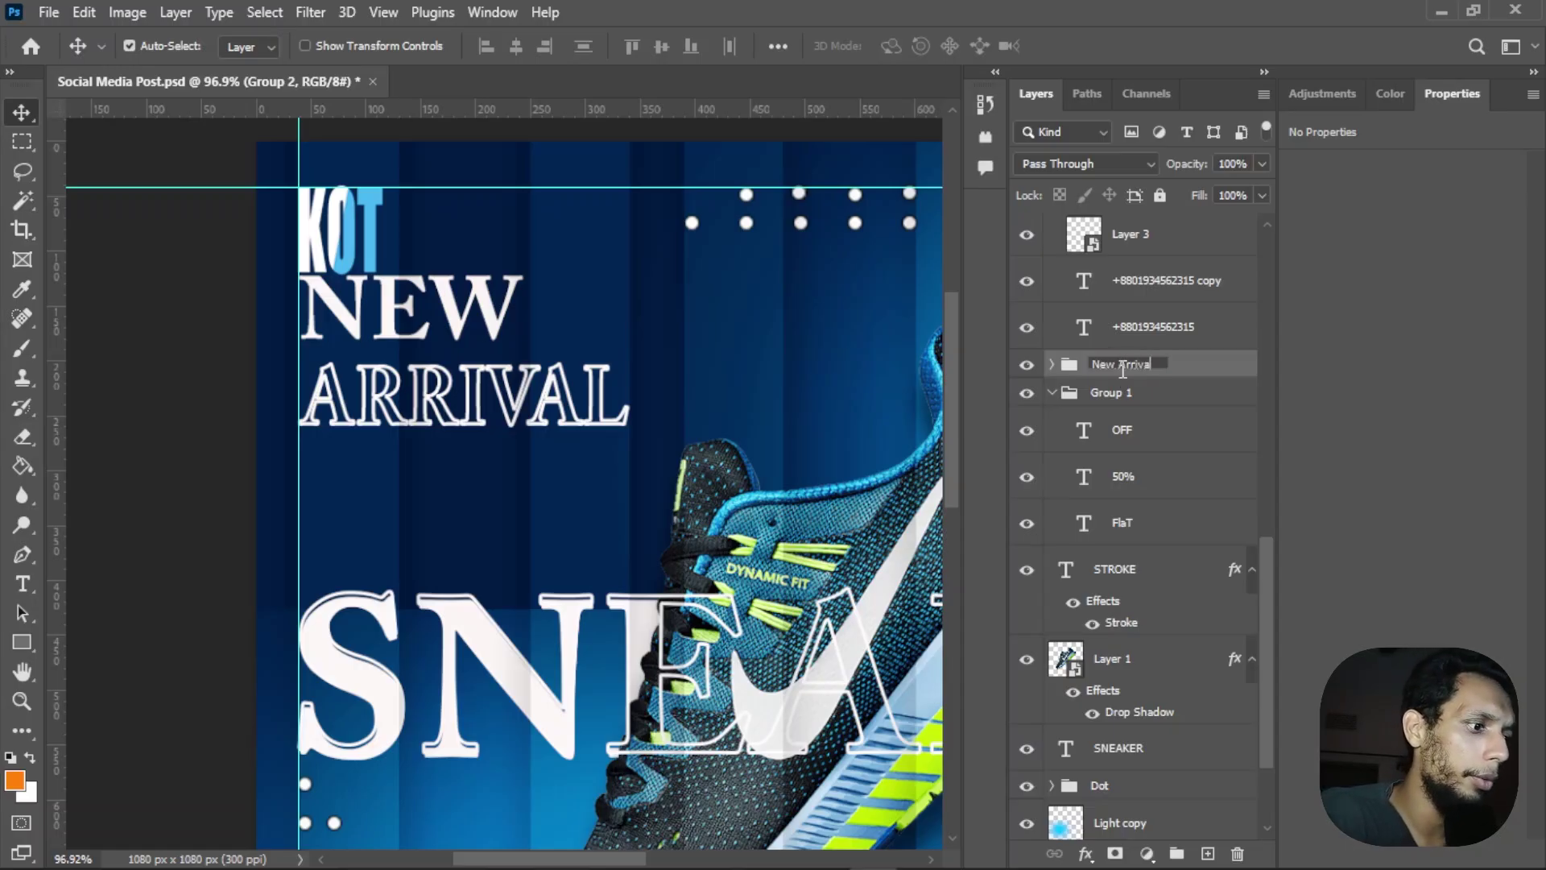
{"action": "type", "text": "l"}
{"action": "key", "text": "Return"}
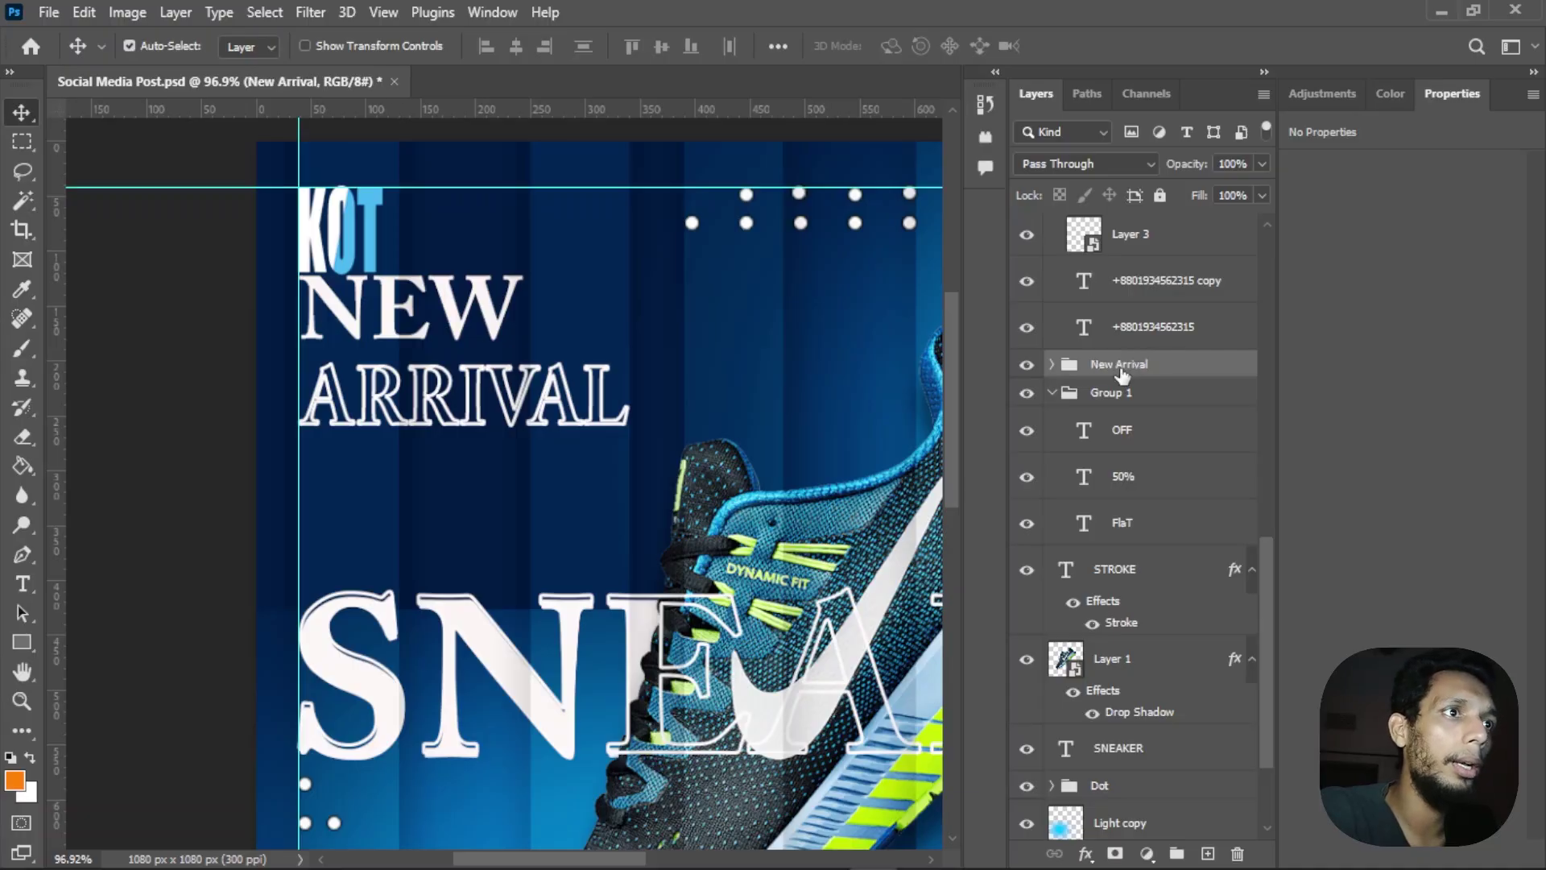
Step: Nudge the New Arrival group straight down by about 55 px to open a gap below the KOT logo
{"action": "key", "text": "ctrl+t"}
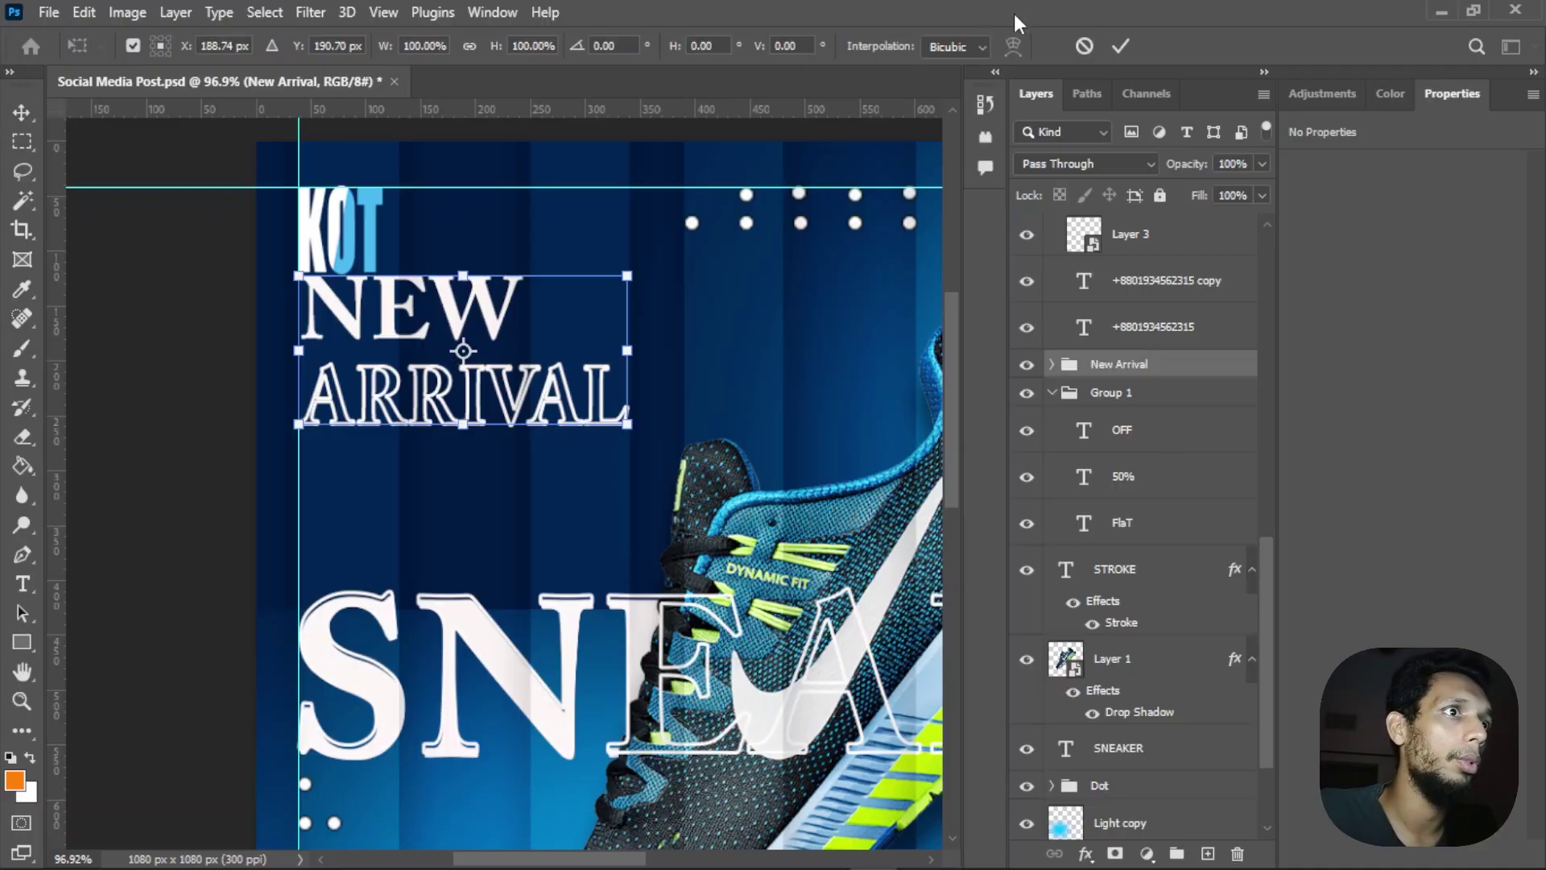
{"action": "left_click", "coordinate": [1121, 46]}
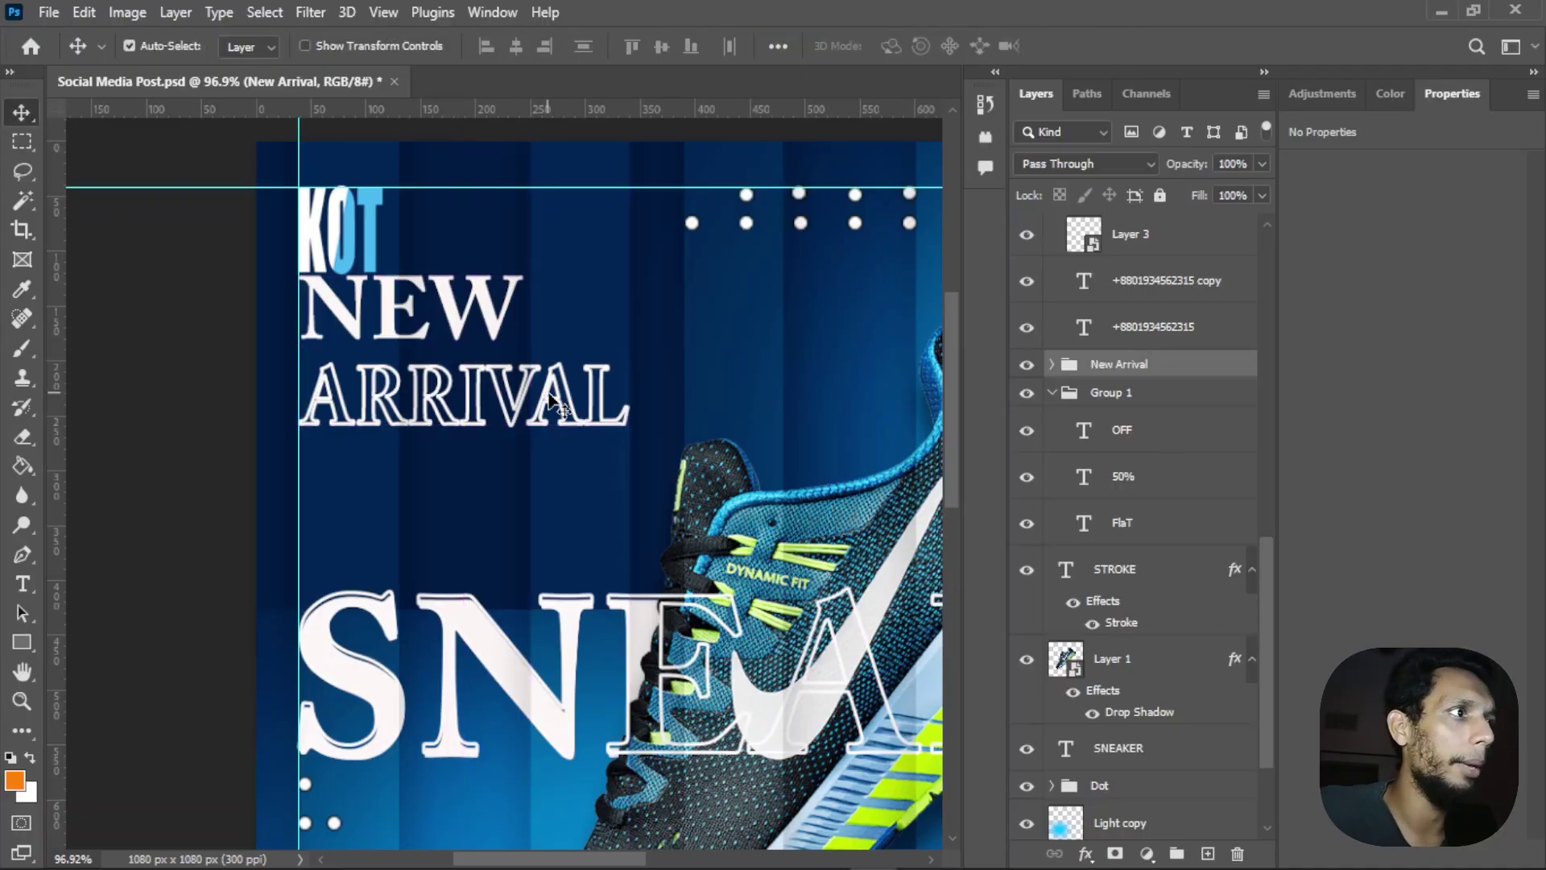
{"action": "key", "text": "Down"}
{"action": "key", "text": "Down"}
{"action": "key", "text": "Down"}
{"action": "key", "text": "Down"}
{"action": "key", "text": "Down"}
{"action": "key", "text": "Down"}
{"action": "key", "text": "Down"}
{"action": "key", "text": "Down"}
{"action": "key", "text": "Down"}
{"action": "key", "text": "Down"}
{"action": "key", "text": "Down"}
{"action": "key", "text": "Down"}
{"action": "key", "text": "Down"}
{"action": "key", "text": "Down"}
{"action": "key", "text": "Down"}
{"action": "key", "text": "Down"}
{"action": "key", "text": "Down"}
{"action": "key", "text": "Down"}
{"action": "key", "text": "Down"}
{"action": "key", "text": "Down"}
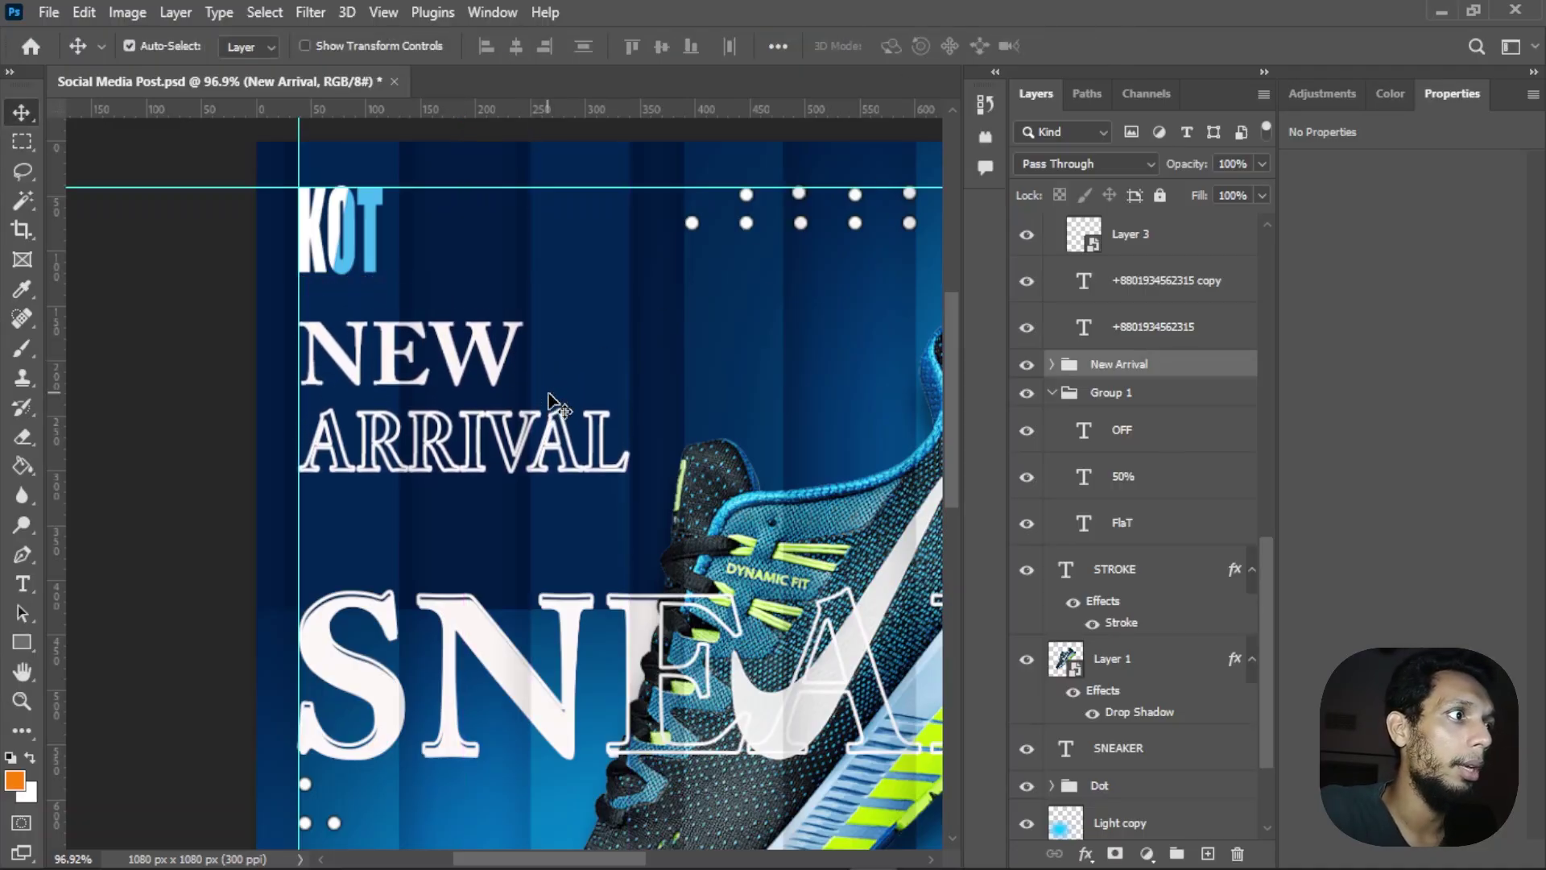
{"action": "key", "text": "Down"}
{"action": "key", "text": "Down"}
{"action": "key", "text": "Down"}
{"action": "key", "text": "Down"}
{"action": "key", "text": "Down"}
{"action": "key", "text": "Down"}
{"action": "key", "text": "Down"}
{"action": "key", "text": "Down"}
{"action": "key", "text": "Down"}
{"action": "key", "text": "Down"}
{"action": "key", "text": "Down"}
{"action": "key", "text": "Down"}
{"action": "key", "text": "Down"}
{"action": "key", "text": "Down"}
{"action": "key", "text": "Down"}
{"action": "key", "text": "Down"}
{"action": "key", "text": "Down"}
{"action": "key", "text": "Down"}
{"action": "key", "text": "Down"}
{"action": "key", "text": "Down"}
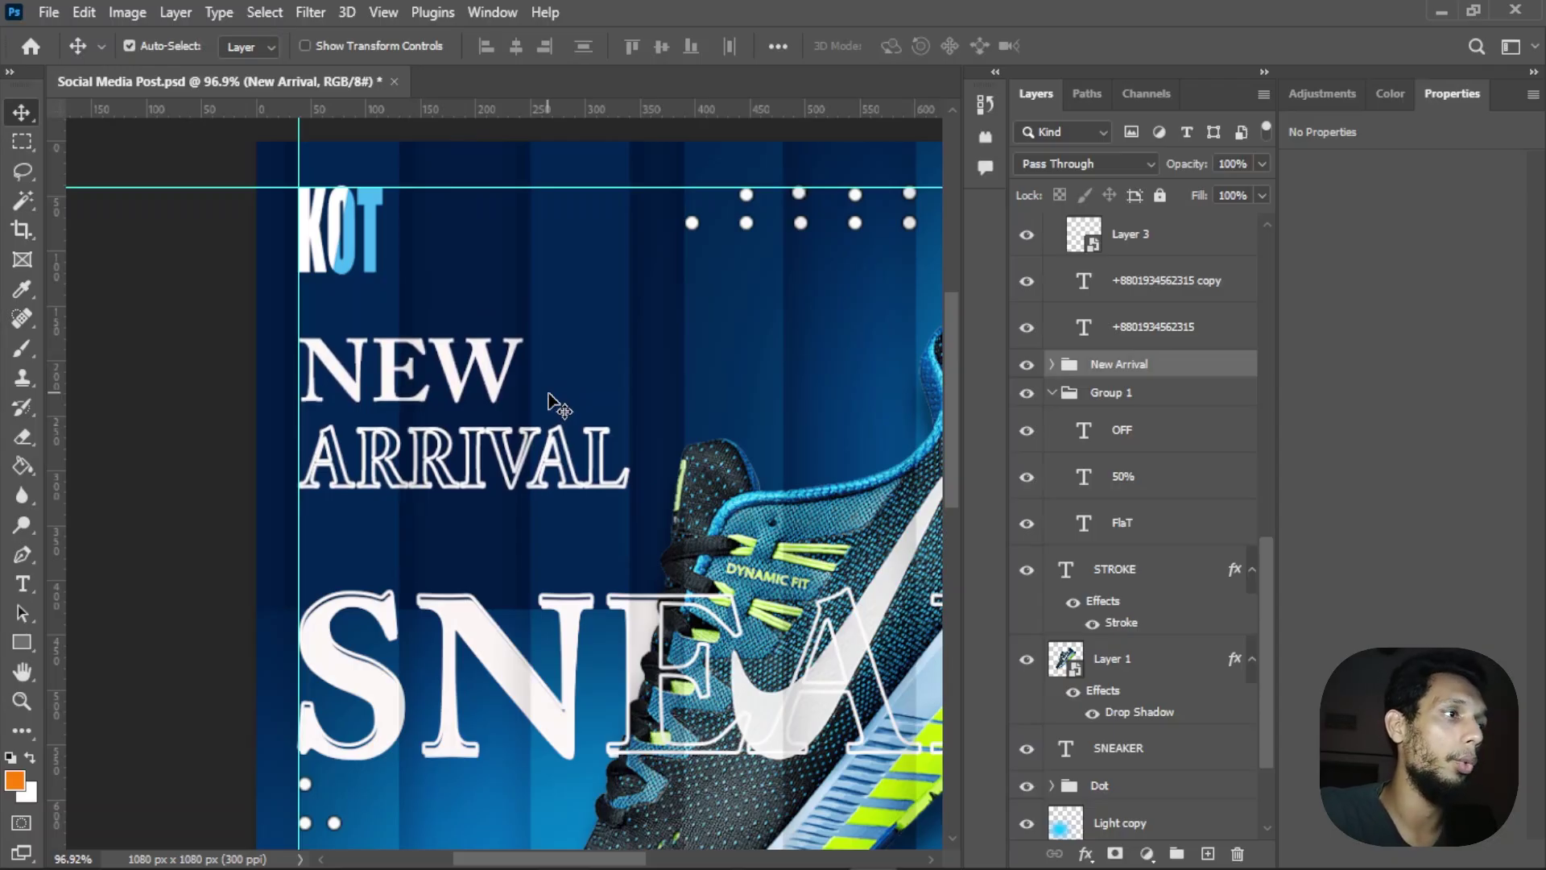
Step: Select the NEW and ARRIVAL text layers together and align their left edges
{"action": "left_click", "coordinate": [663, 379]}
{"action": "scroll", "coordinate": [628, 395], "scroll_direction": "down", "scroll_amount": 2}
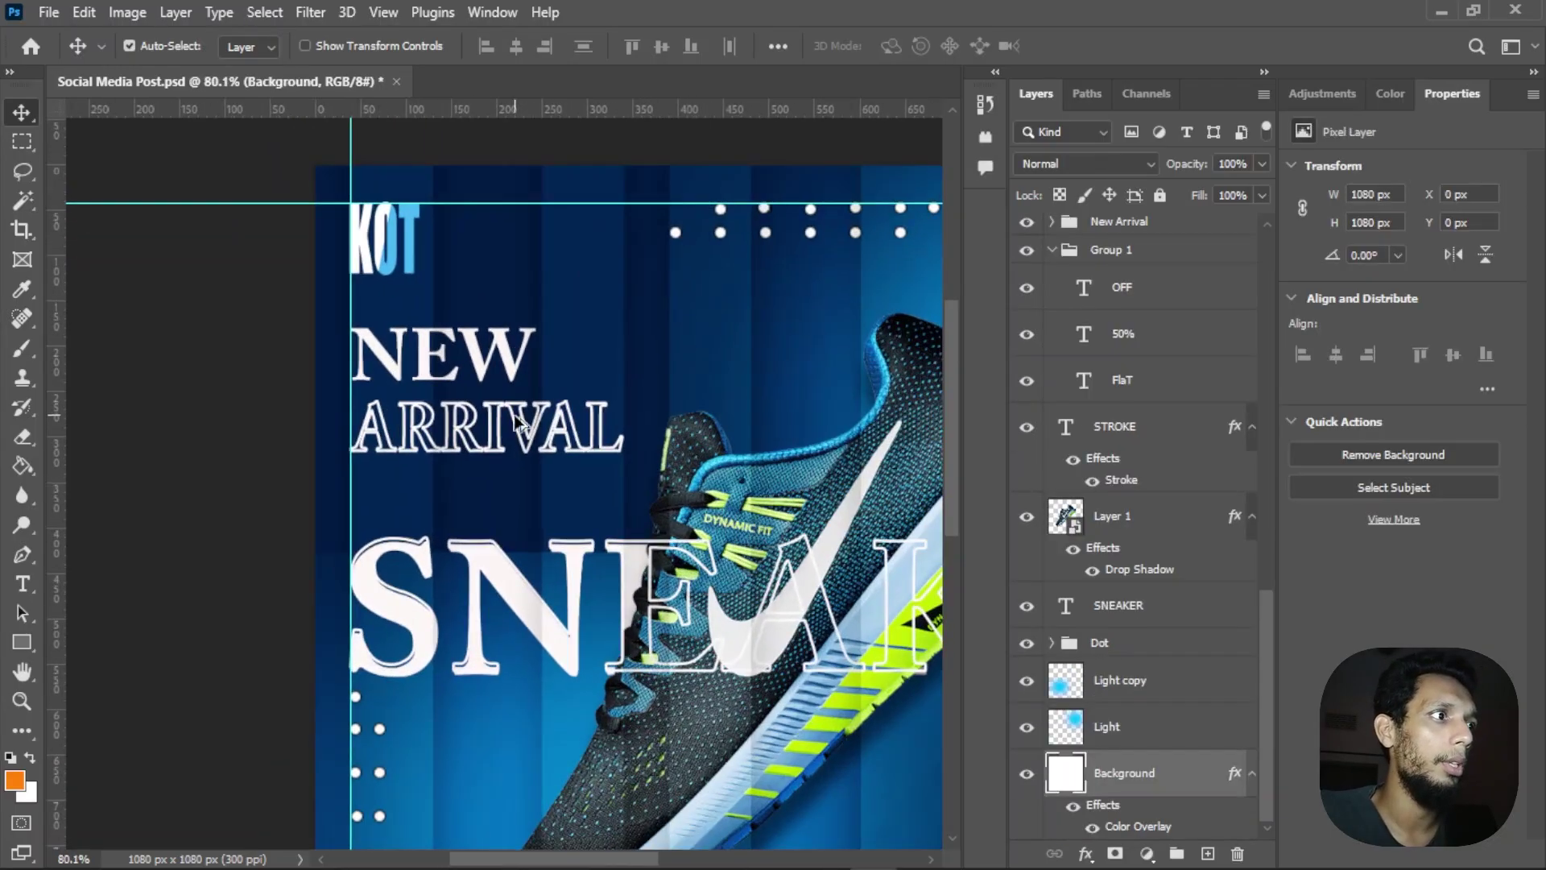
{"action": "scroll", "coordinate": [515, 420], "scroll_direction": "up", "scroll_amount": 2}
{"action": "left_click", "coordinate": [481, 421]}
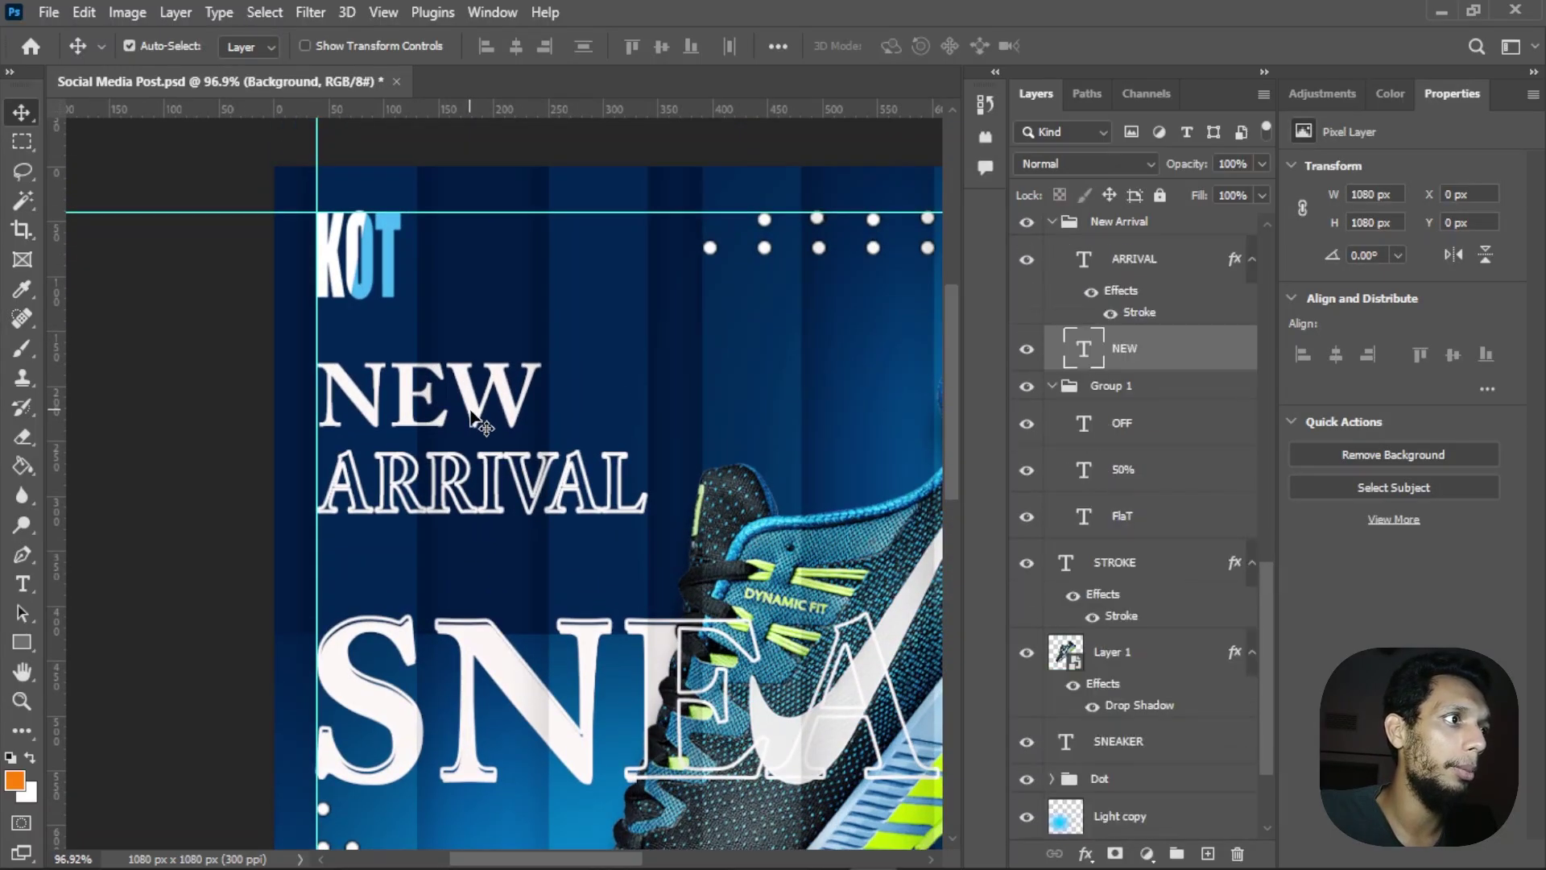
{"action": "left_click", "coordinate": [528, 468], "text": "shift"}
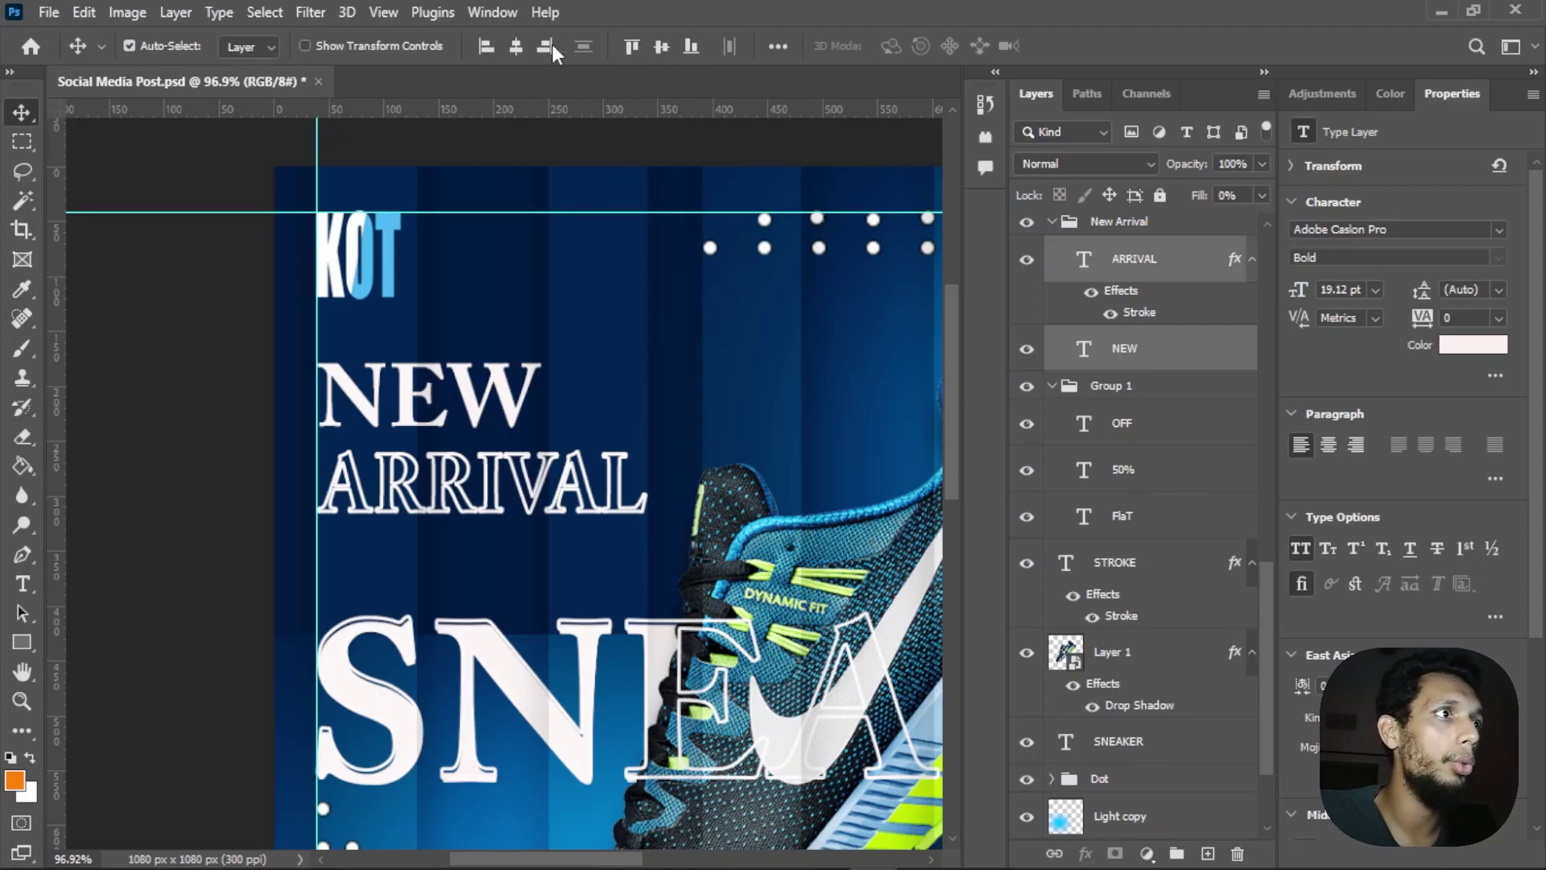
{"action": "left_click", "coordinate": [486, 46]}
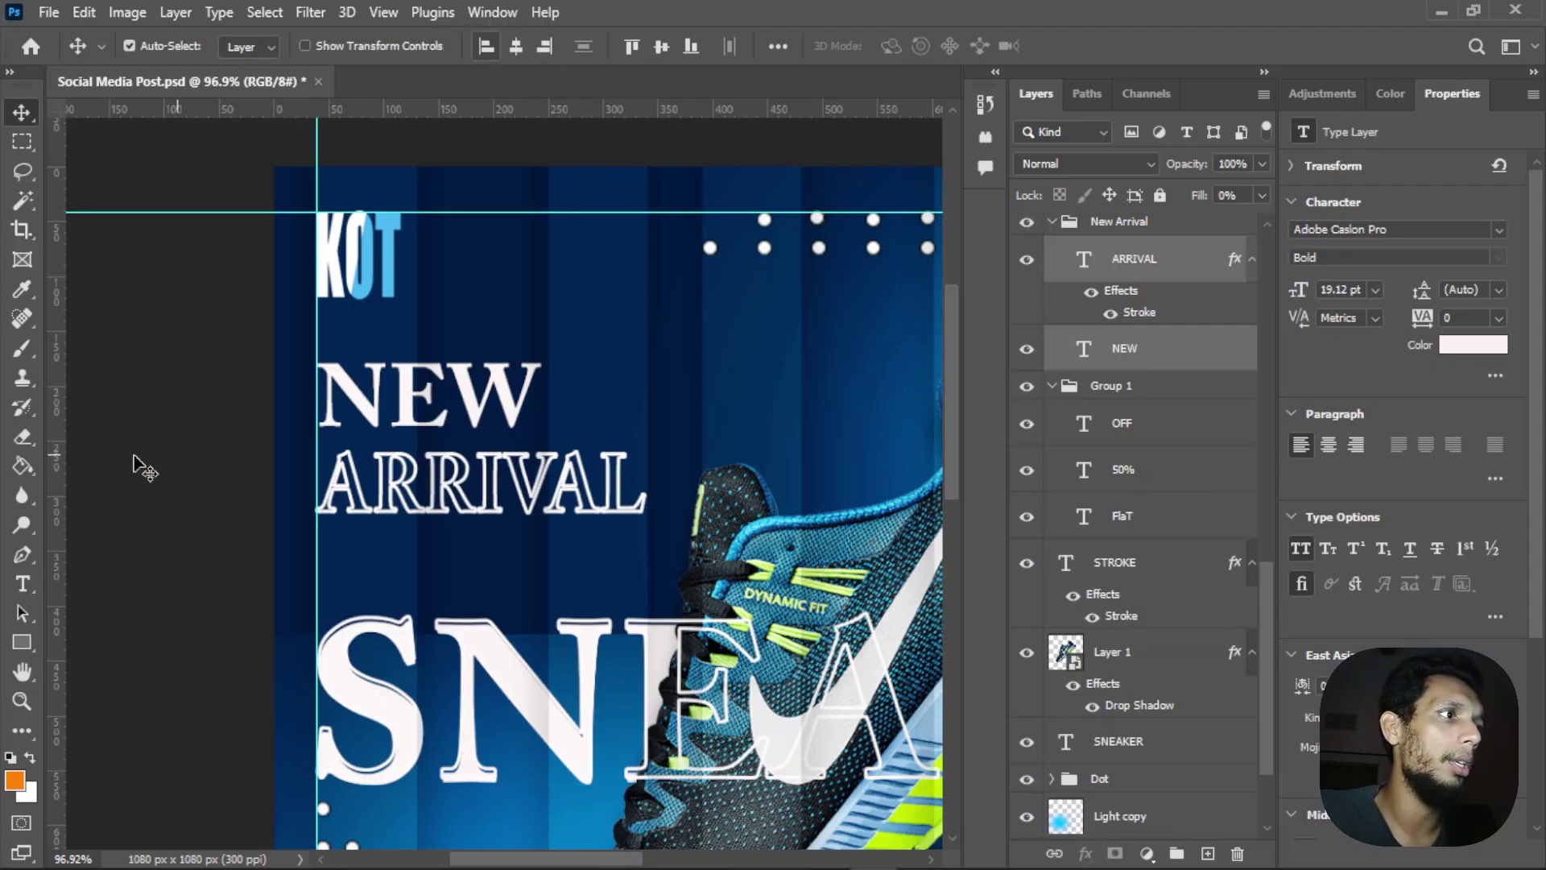
Step: Lower the New Arrival group a little further with Free Transform, bringing its centre to Y 255 px
{"action": "scroll", "coordinate": [442, 511], "scroll_direction": "down", "scroll_amount": 2}
{"action": "scroll", "coordinate": [477, 501], "scroll_direction": "down", "scroll_amount": 4}
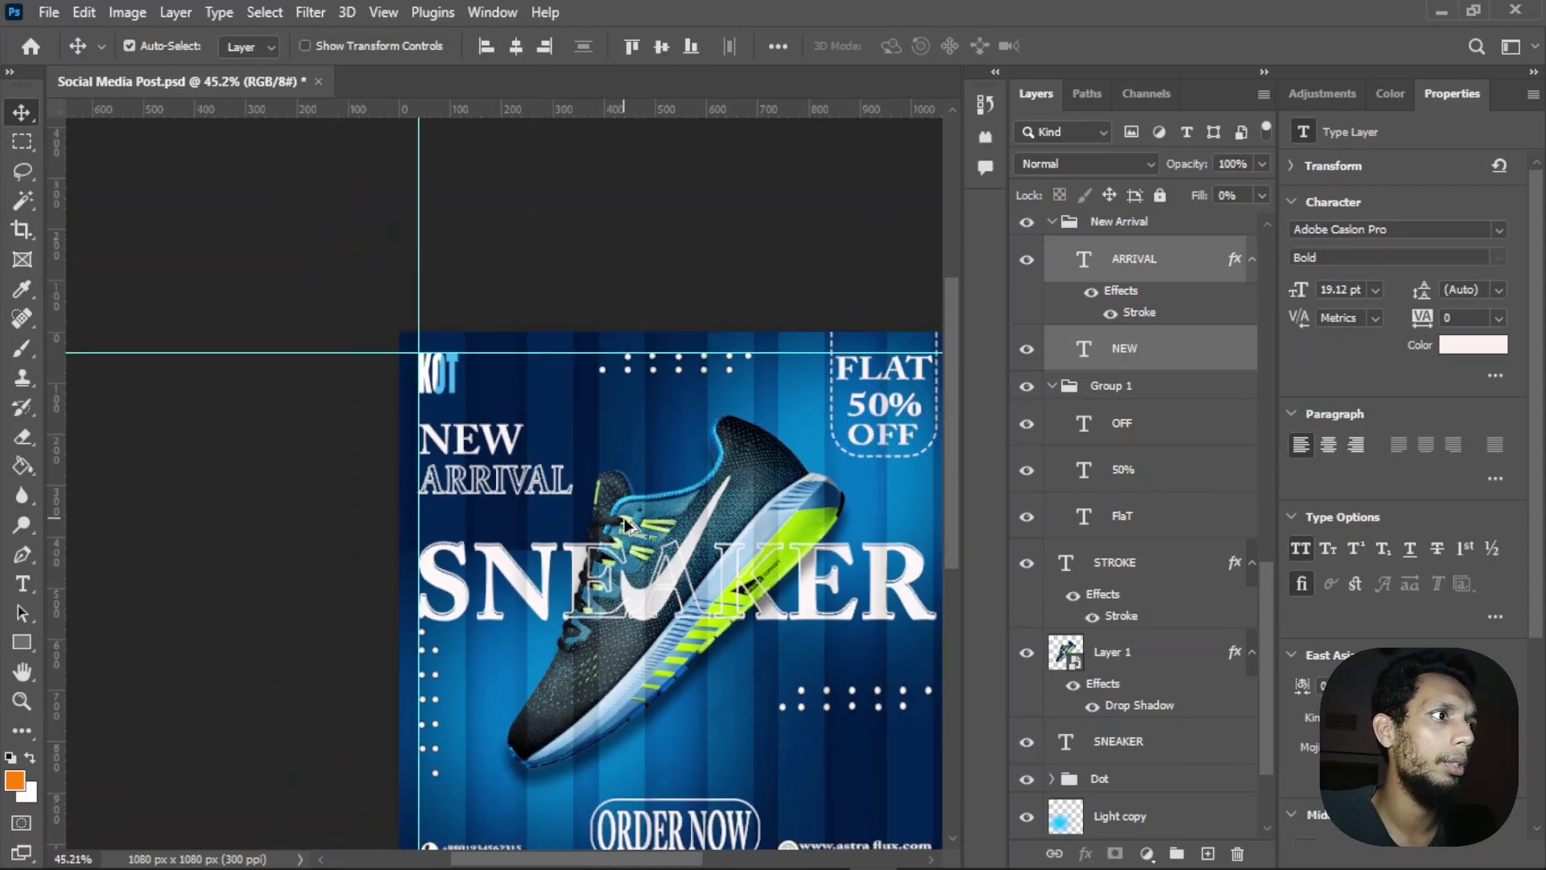
{"action": "scroll", "coordinate": [482, 471], "scroll_direction": "up", "scroll_amount": 5}
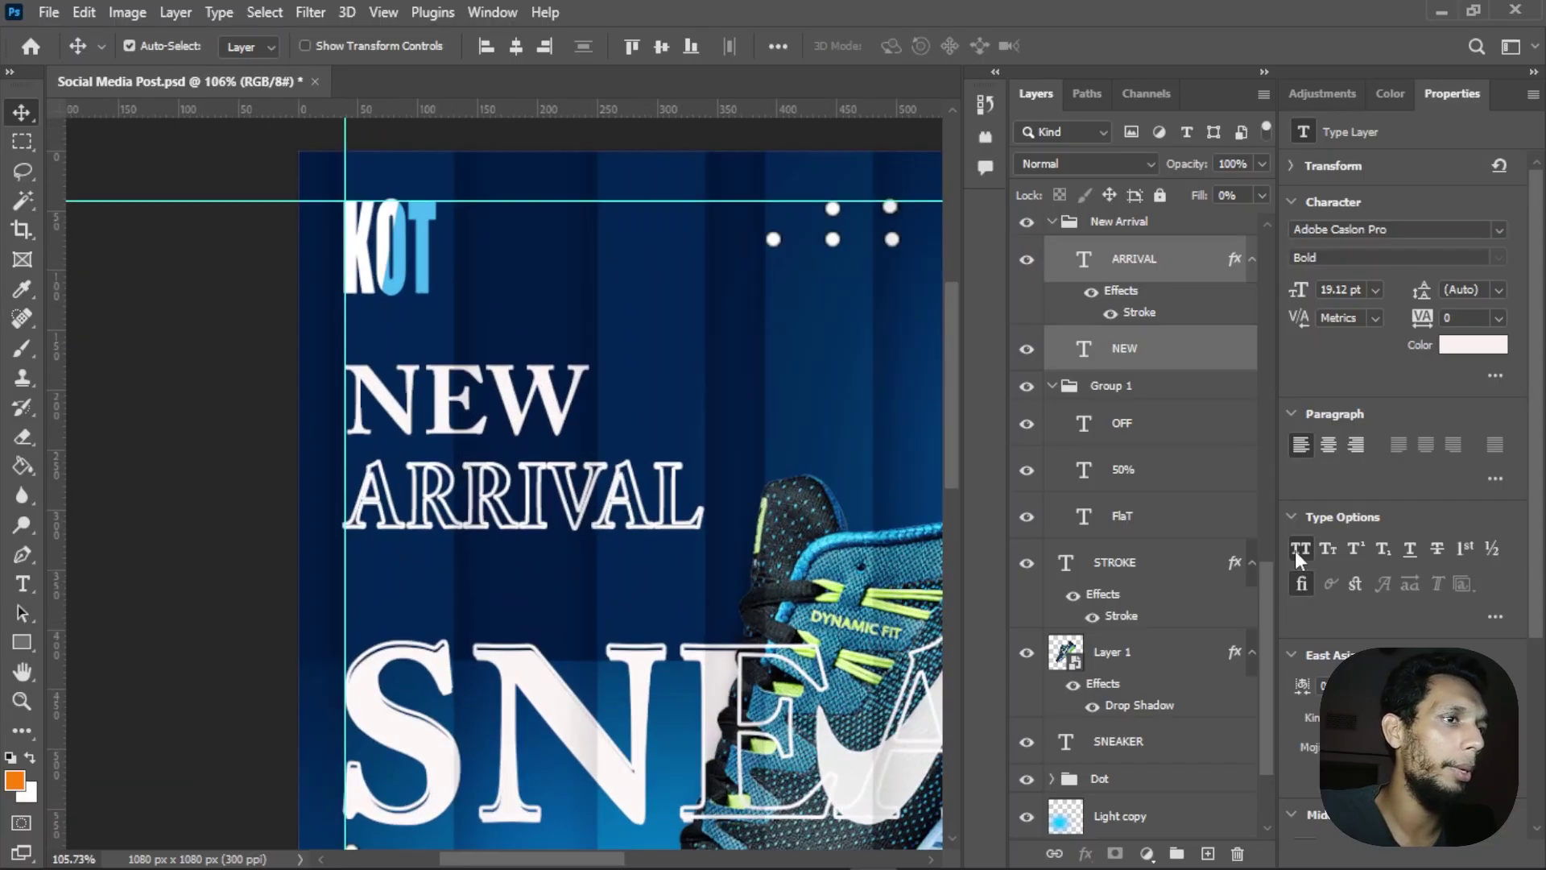
{"action": "scroll", "coordinate": [1157, 370], "scroll_direction": "up", "scroll_amount": 2}
{"action": "left_click", "coordinate": [1138, 315]}
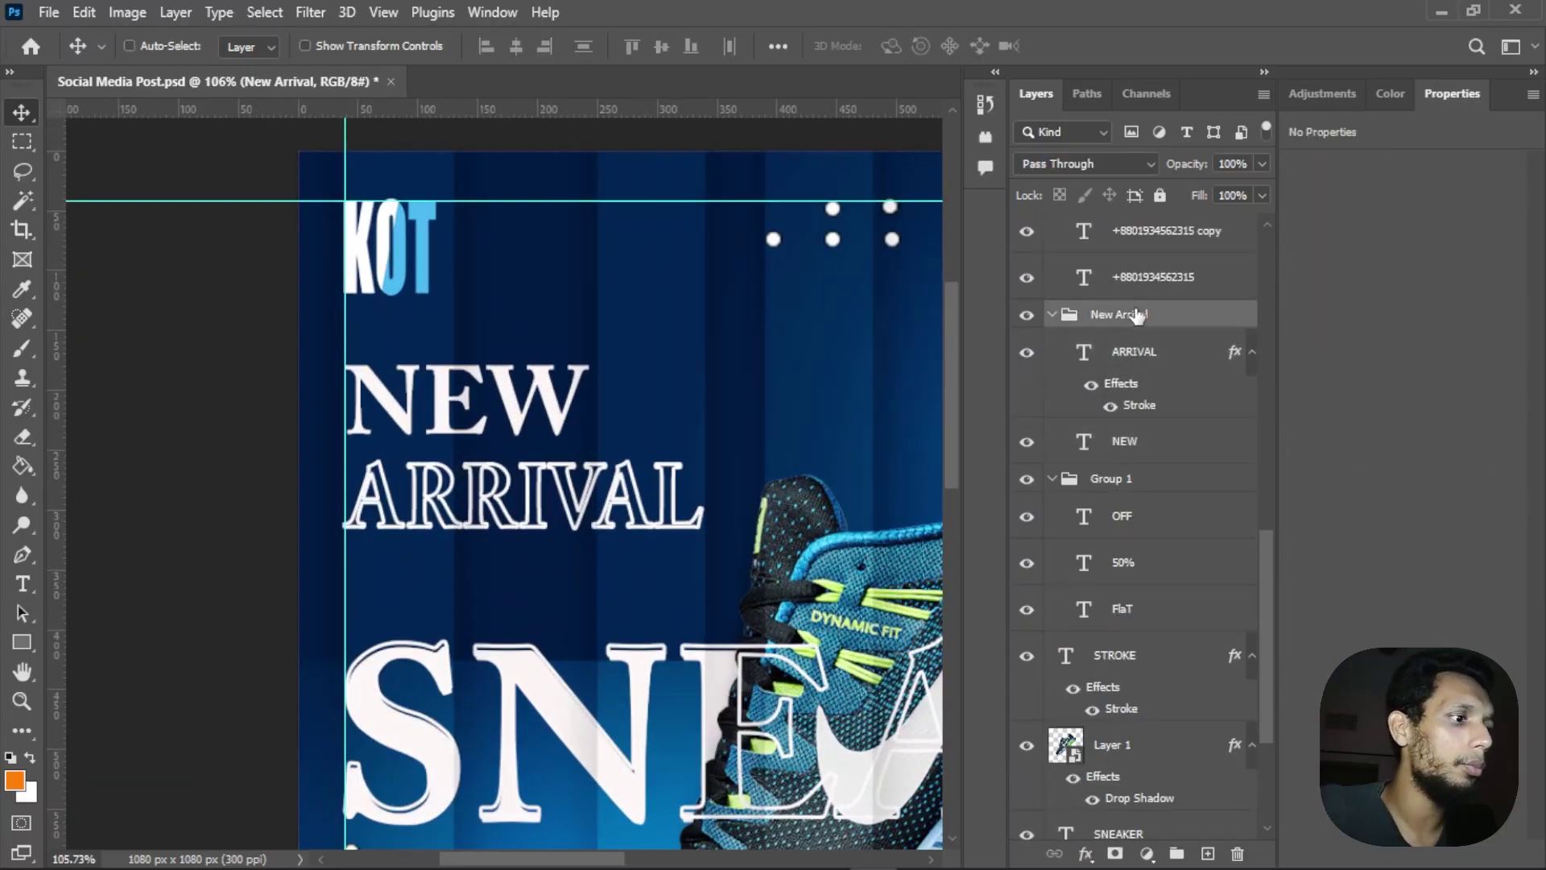
{"action": "key", "text": "ctrl+t"}
{"action": "key", "text": "Down"}
{"action": "key", "text": "Down"}
{"action": "key", "text": "Down"}
{"action": "key", "text": "Down"}
{"action": "key", "text": "Down"}
{"action": "key", "text": "Down"}
{"action": "key", "text": "Down"}
{"action": "key", "text": "Down"}
{"action": "key", "text": "Down"}
{"action": "key", "text": "Down"}
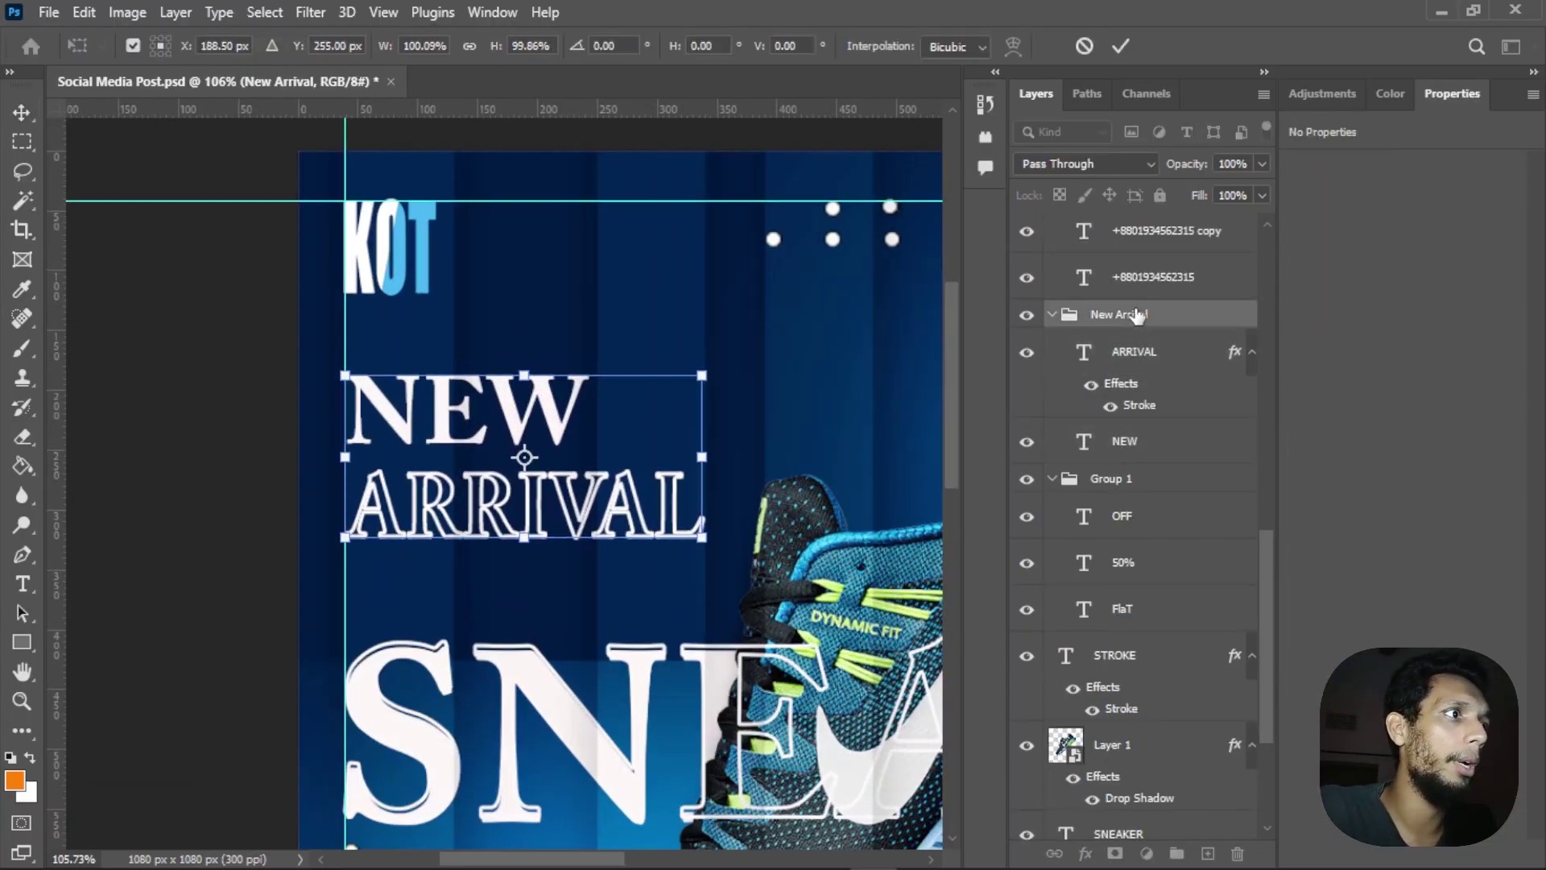
{"action": "key", "text": "Return"}
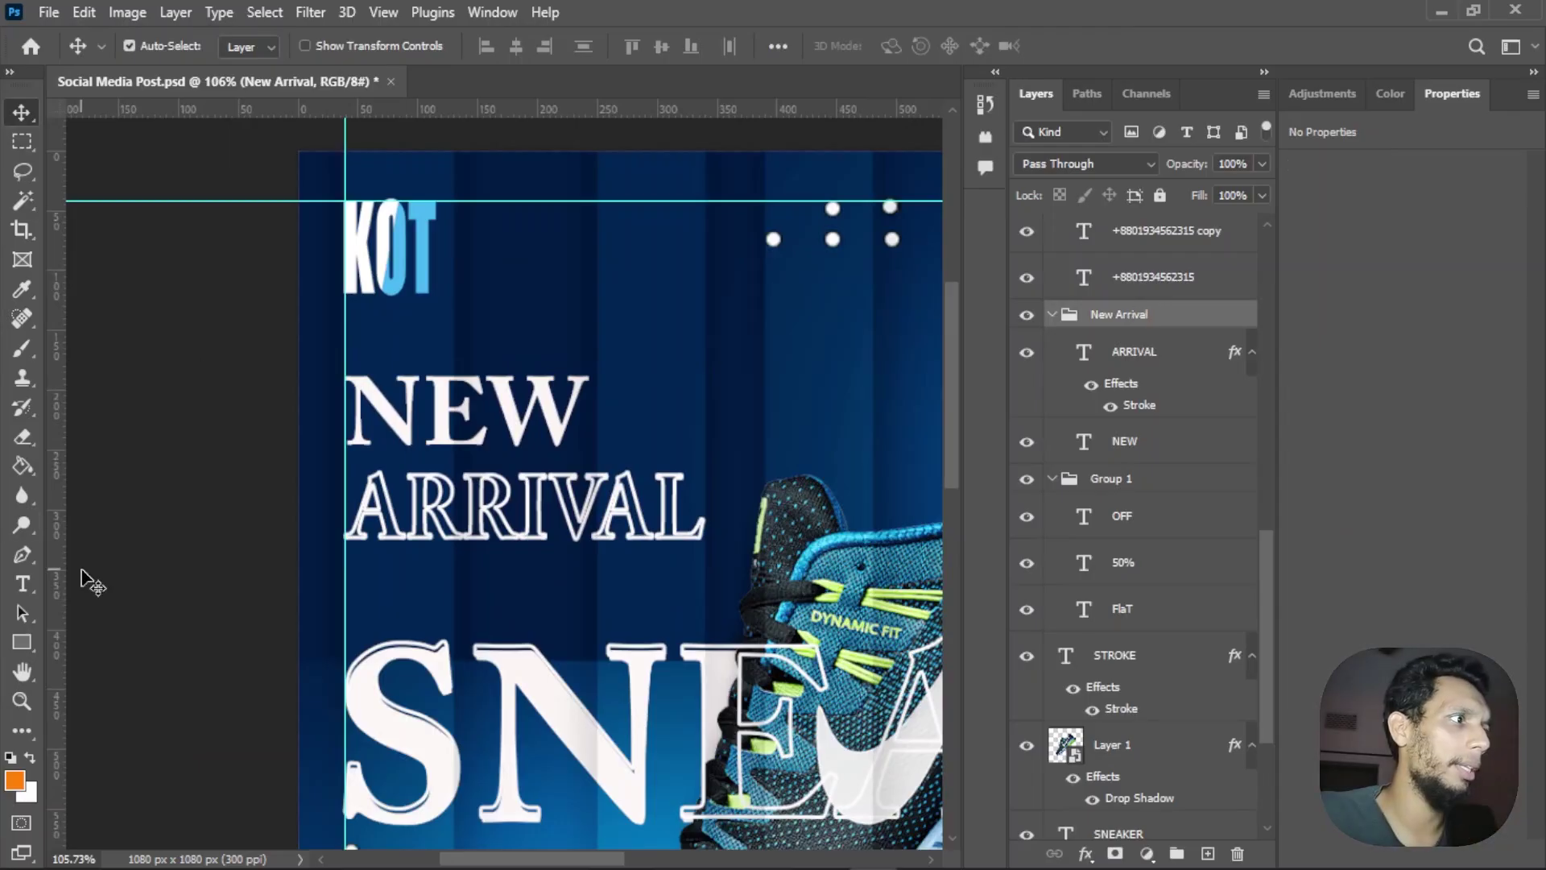
Step: Mark the gaps above and below NEW ARRIVAL with orange brush strokes on a new layer, and delete that layer
{"action": "key", "text": "b"}
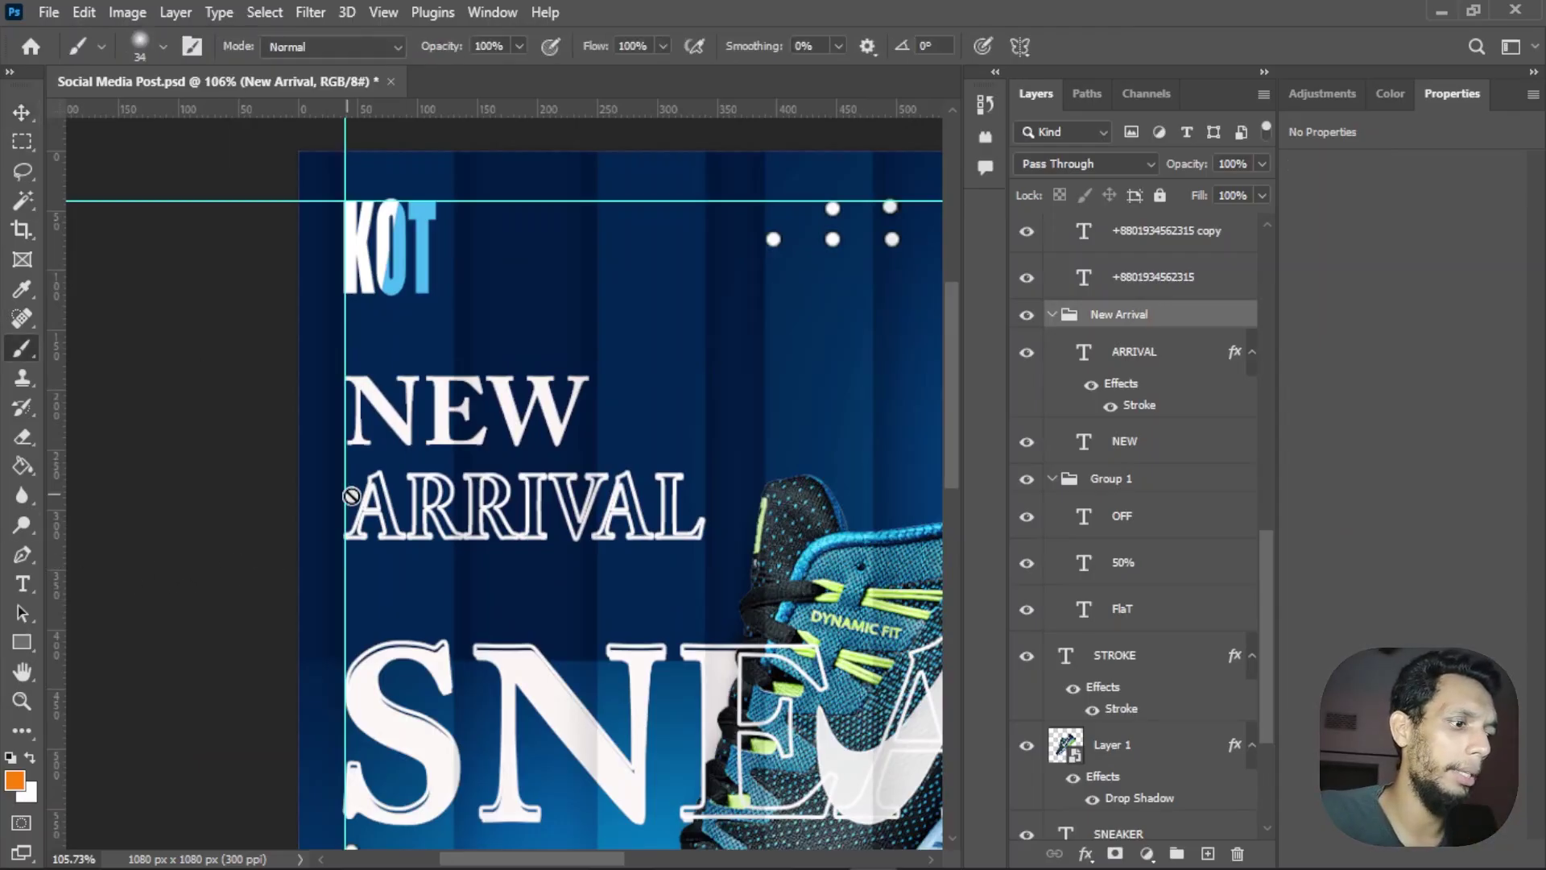
{"action": "left_click", "coordinate": [1208, 854]}
{"action": "left_click_drag", "start_coordinate": [399, 304], "coordinate": [380, 354]}
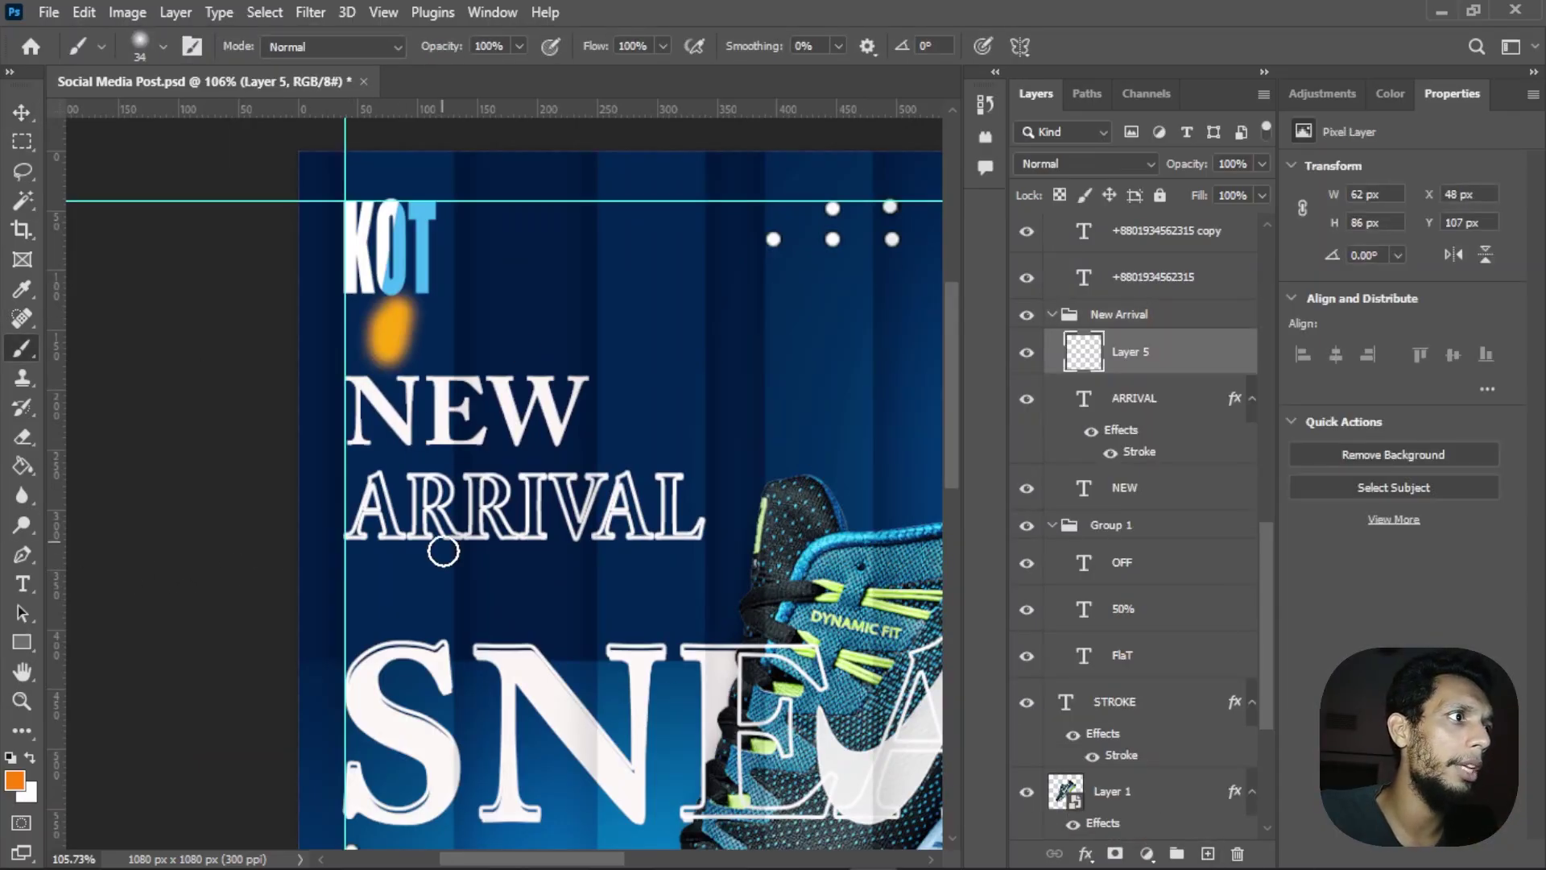
{"action": "left_click_drag", "start_coordinate": [428, 556], "coordinate": [409, 606]}
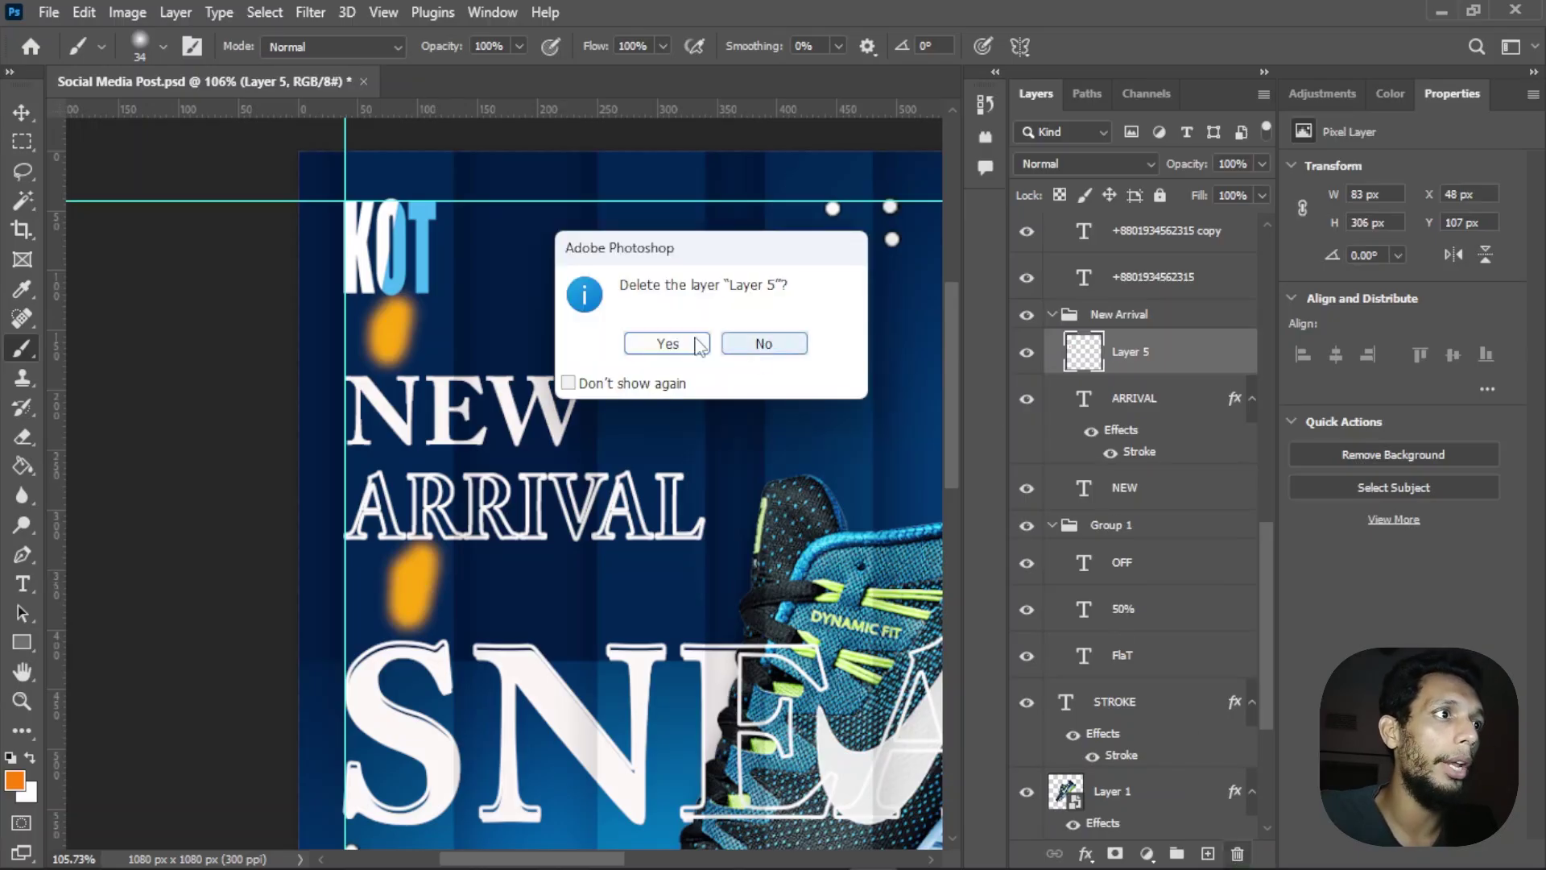
{"action": "left_click", "coordinate": [668, 343]}
Step: Add a new ORDER NOW text layer in 12 pt Adobe Caslon Pro Bold above the existing ORDER NOW button
{"action": "scroll", "coordinate": [768, 486], "scroll_direction": "up", "scroll_amount": 1}
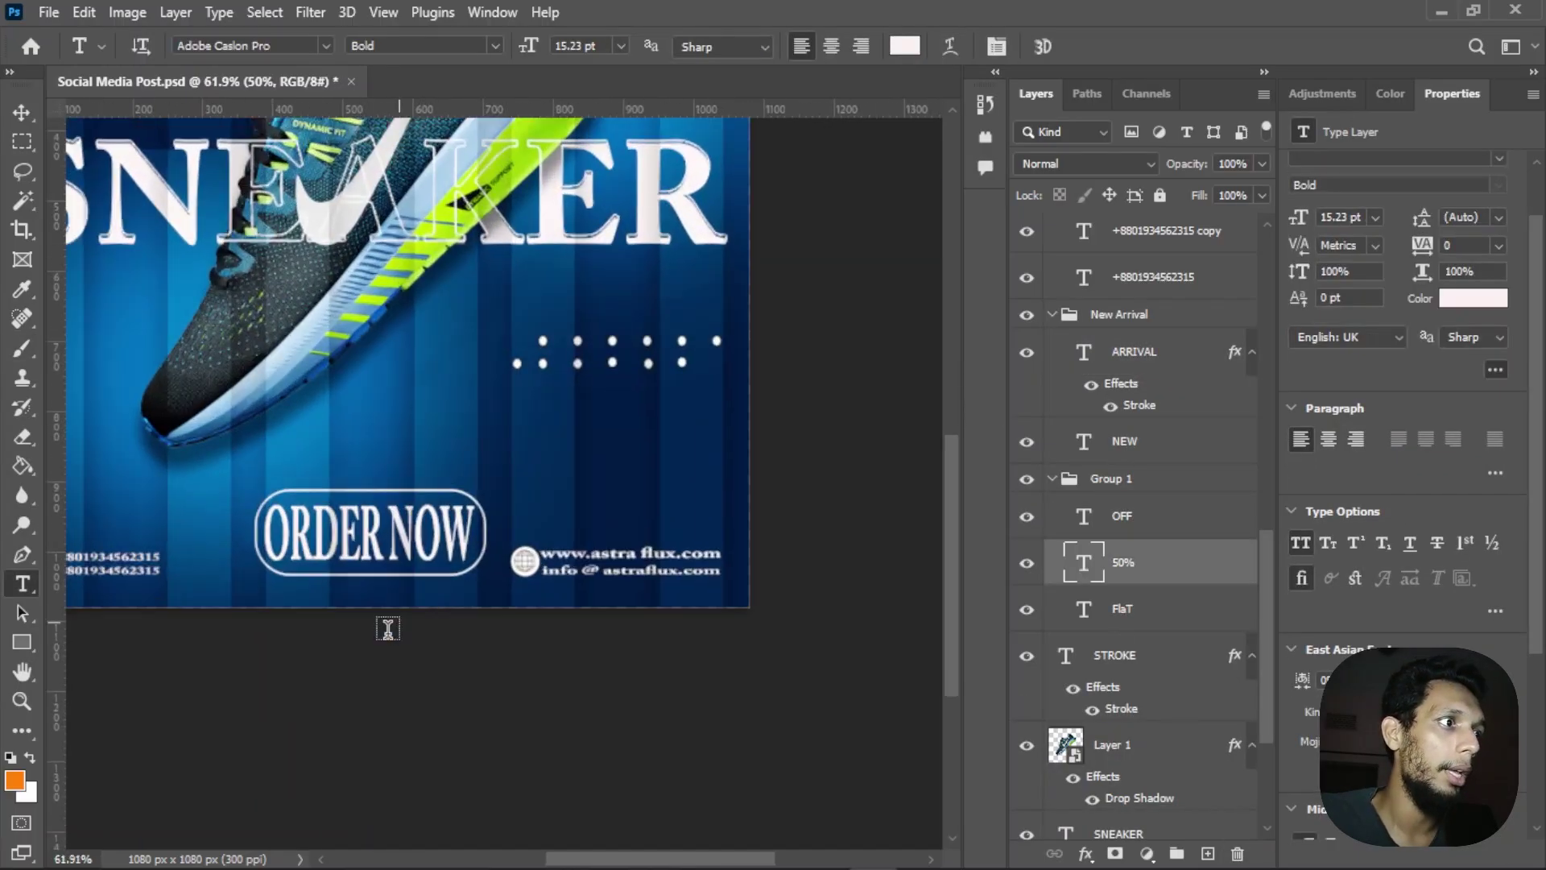
{"action": "scroll", "coordinate": [383, 628], "scroll_direction": "up", "scroll_amount": 2}
{"action": "left_click", "coordinate": [22, 111]}
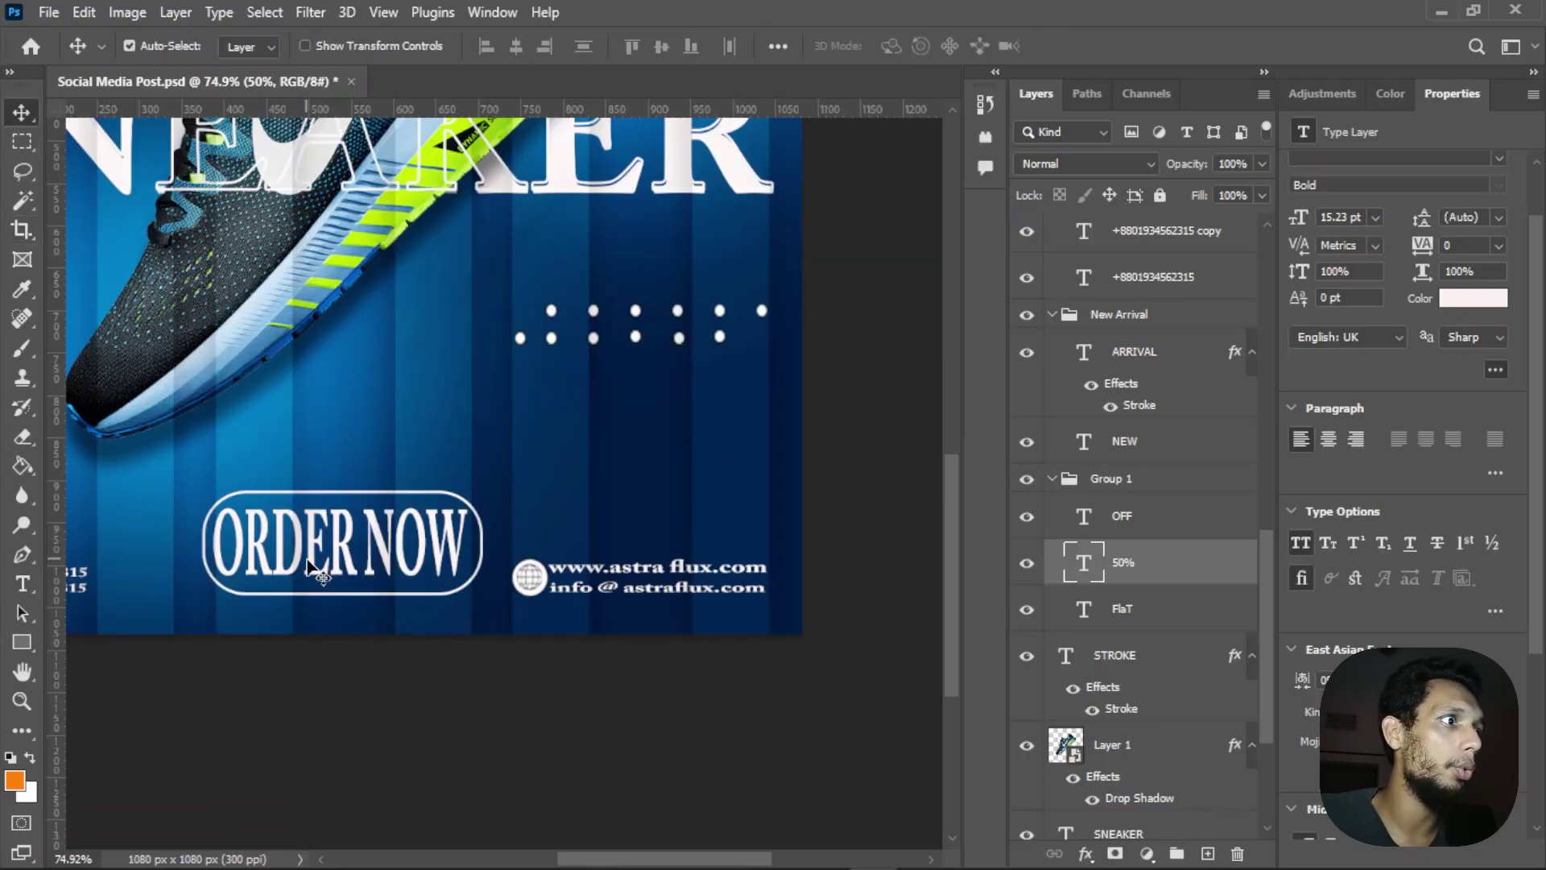
{"action": "left_click", "coordinate": [318, 556]}
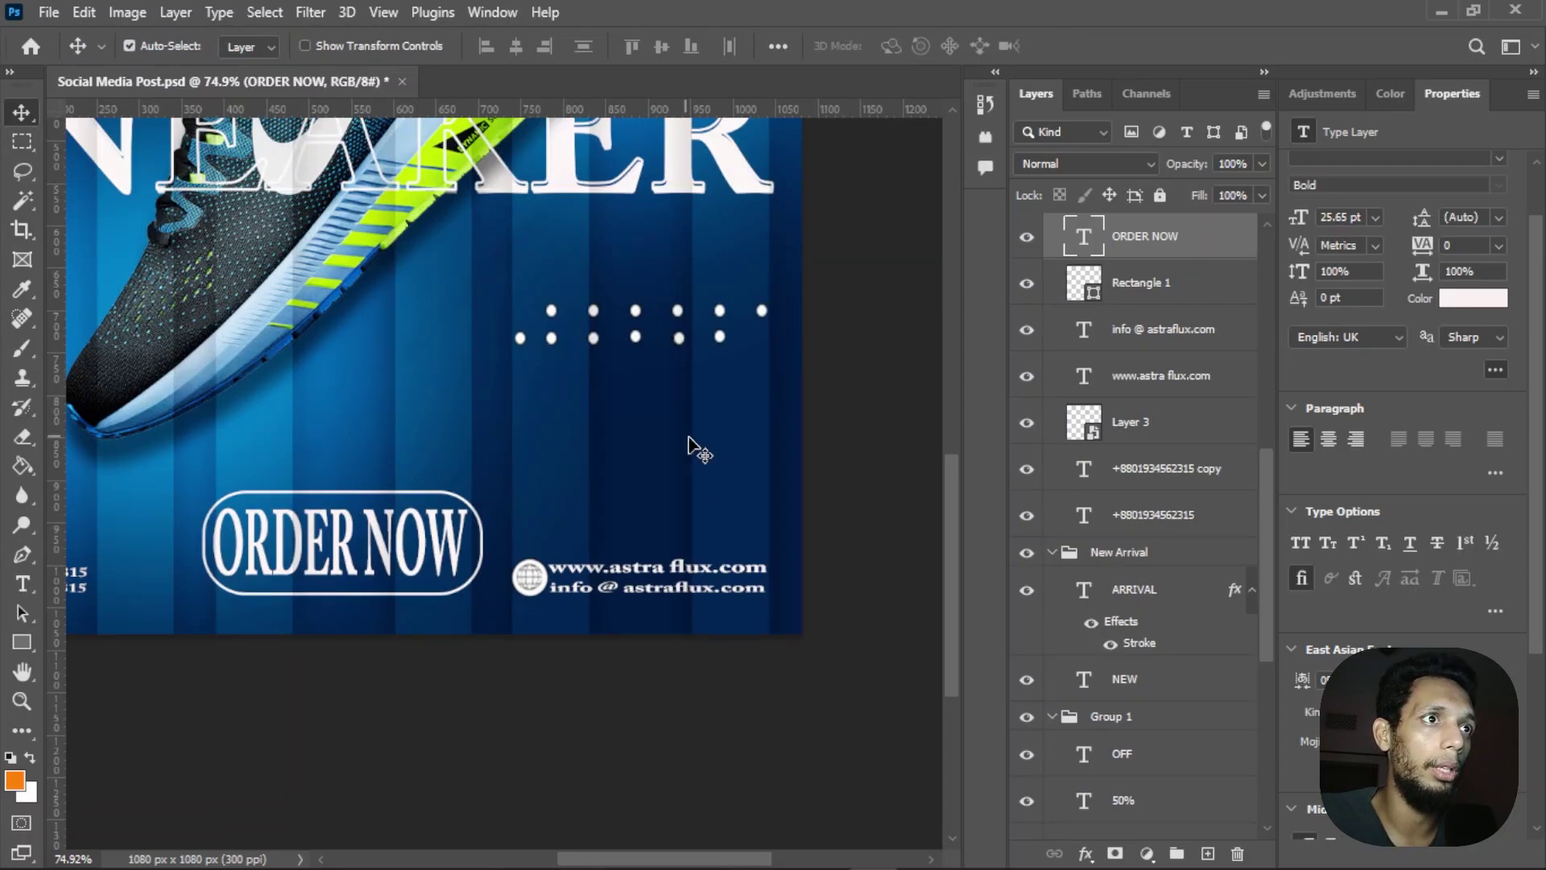
{"action": "scroll", "coordinate": [408, 579], "scroll_direction": "down", "scroll_amount": 1}
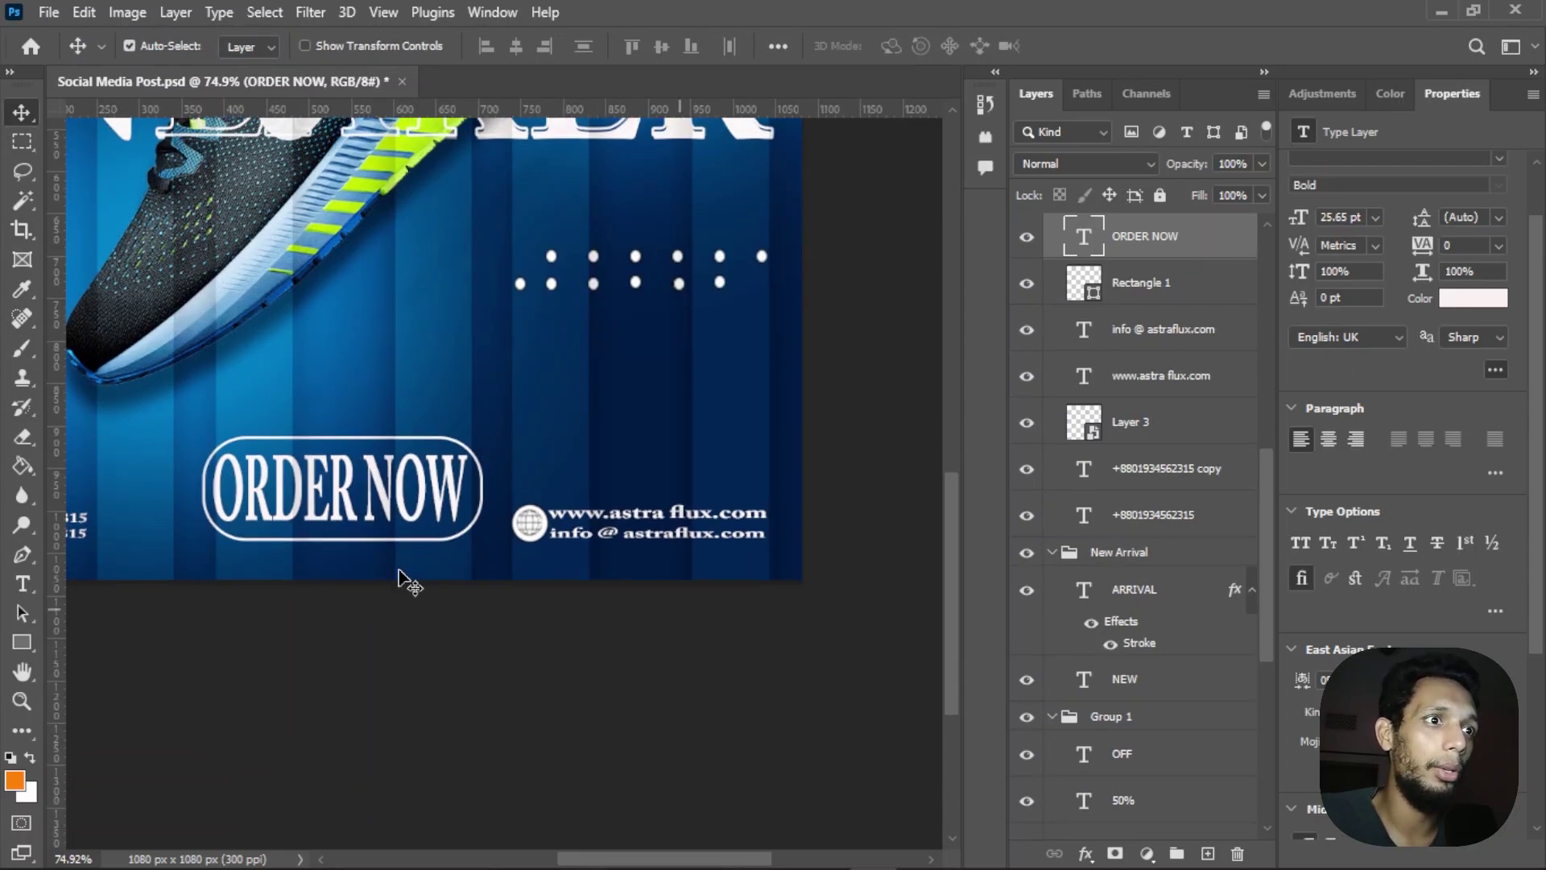
{"action": "left_click_drag", "start_coordinate": [266, 586], "coordinate": [486, 639]}
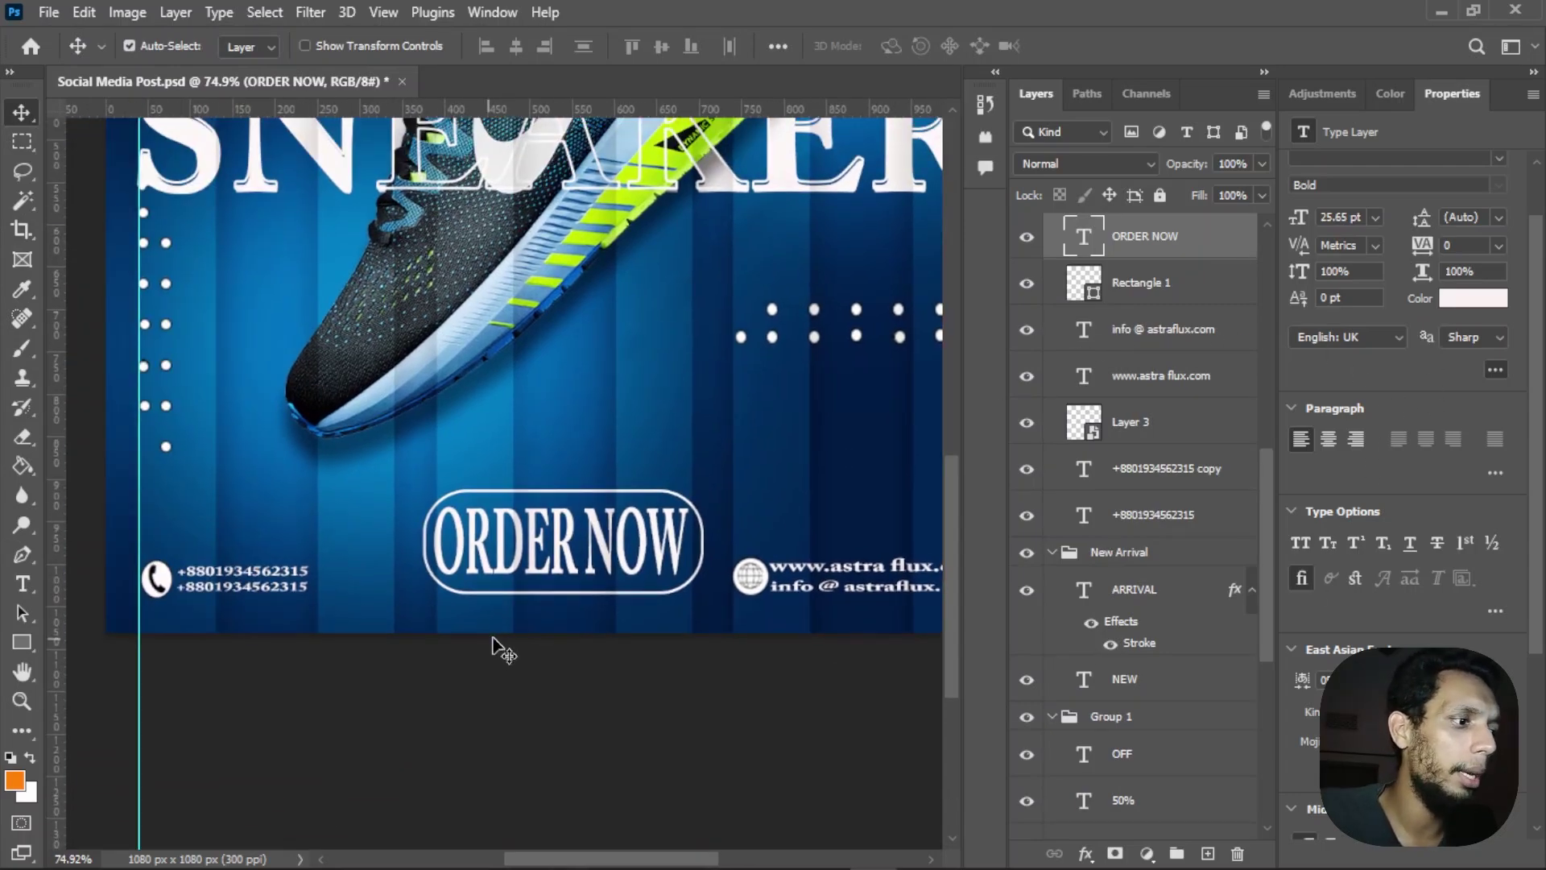
{"action": "key", "text": "t"}
{"action": "left_click", "coordinate": [534, 419]}
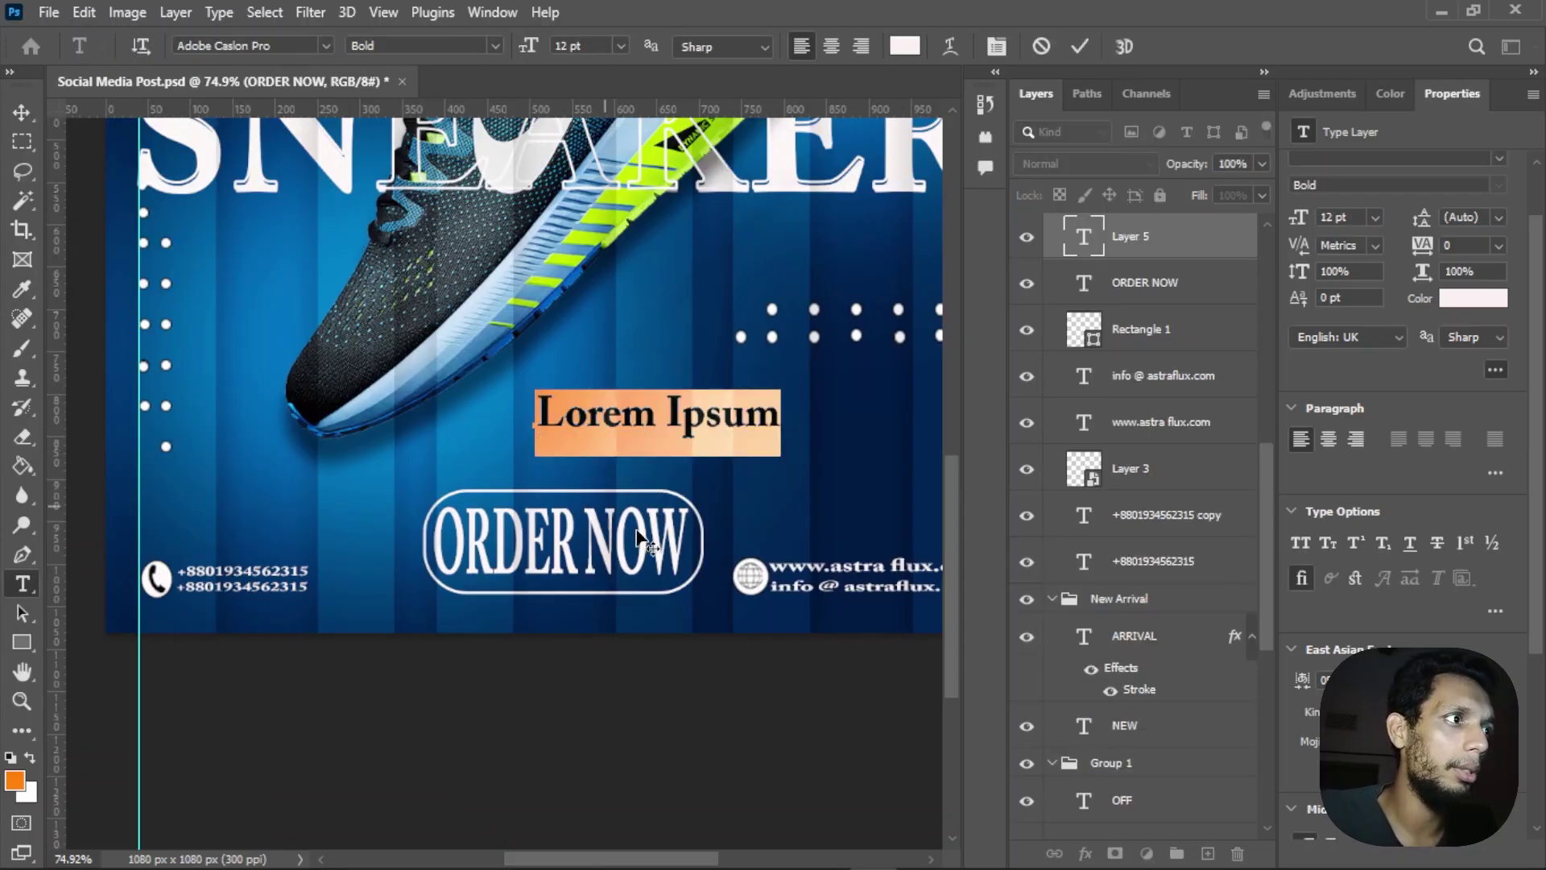
{"action": "type", "text": "O"}
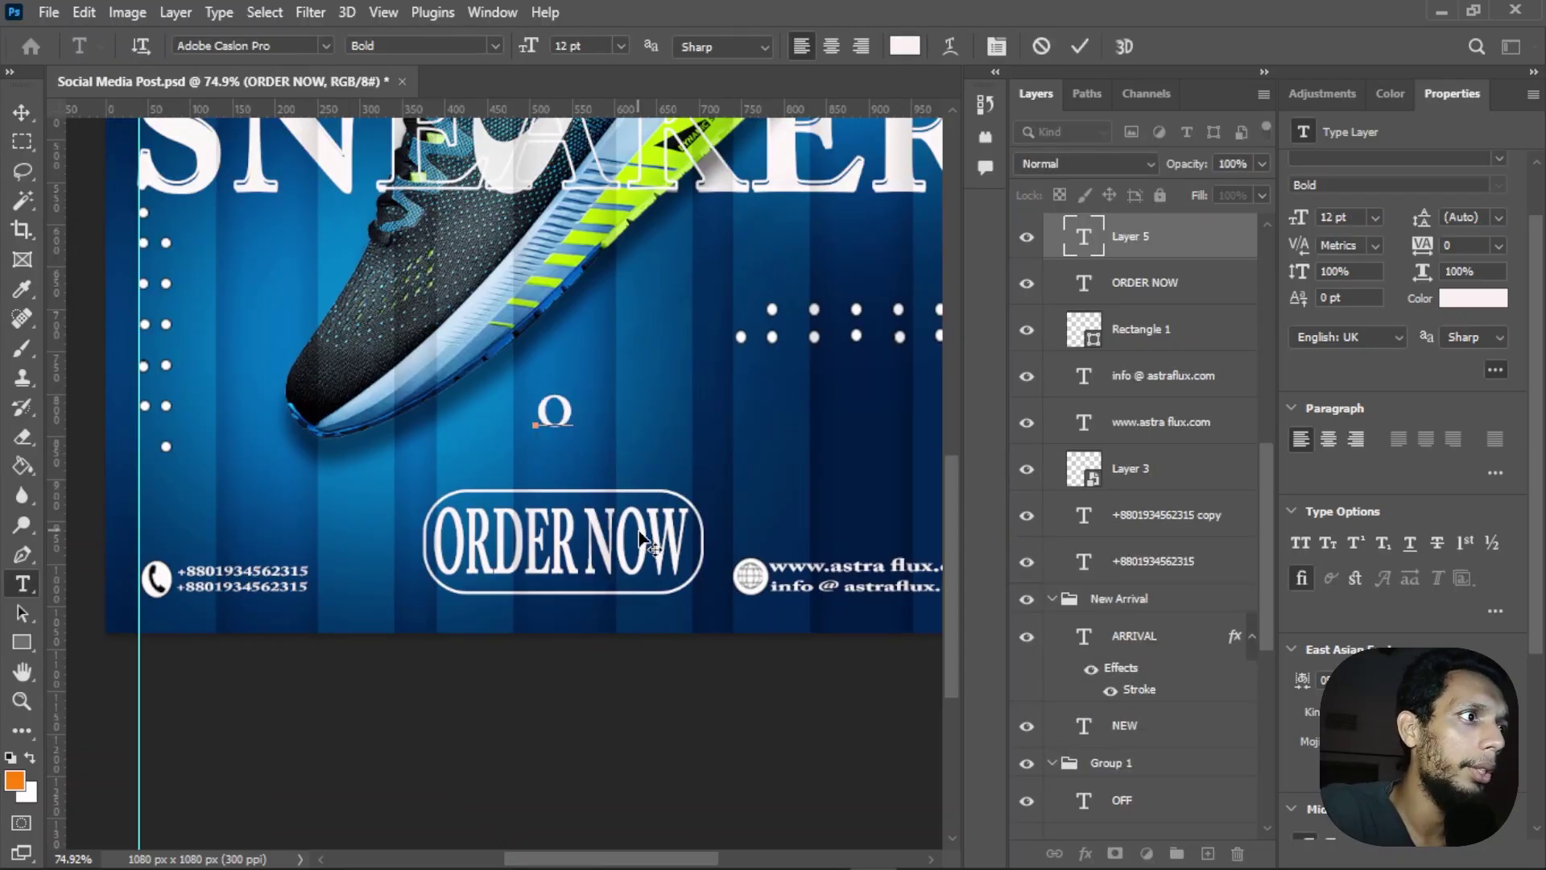
{"action": "type", "text": "RDER"}
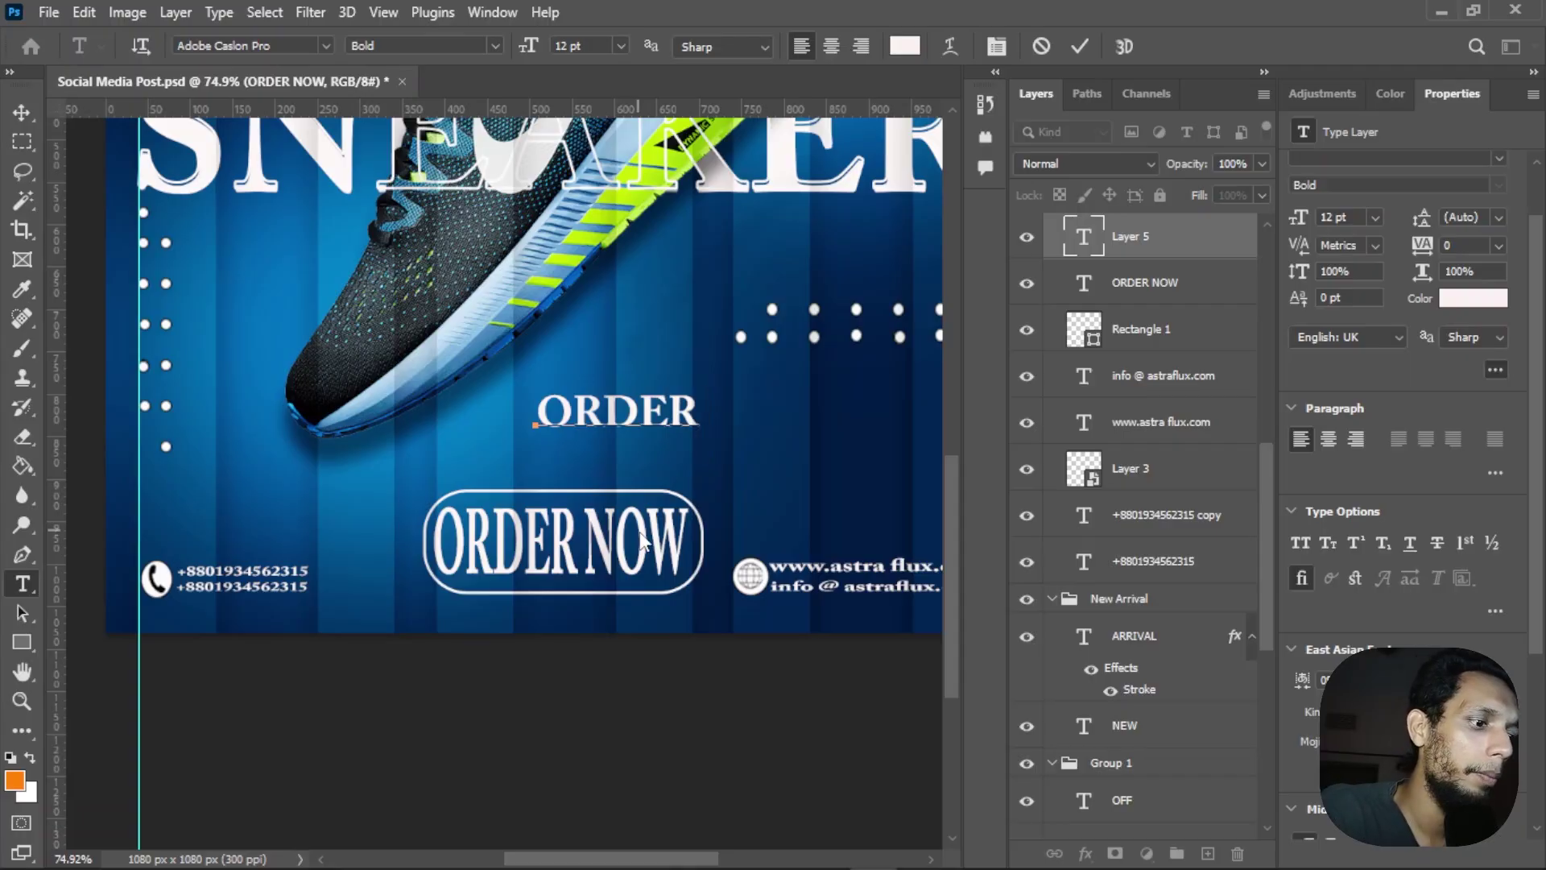
{"action": "type", "text": " NOW"}
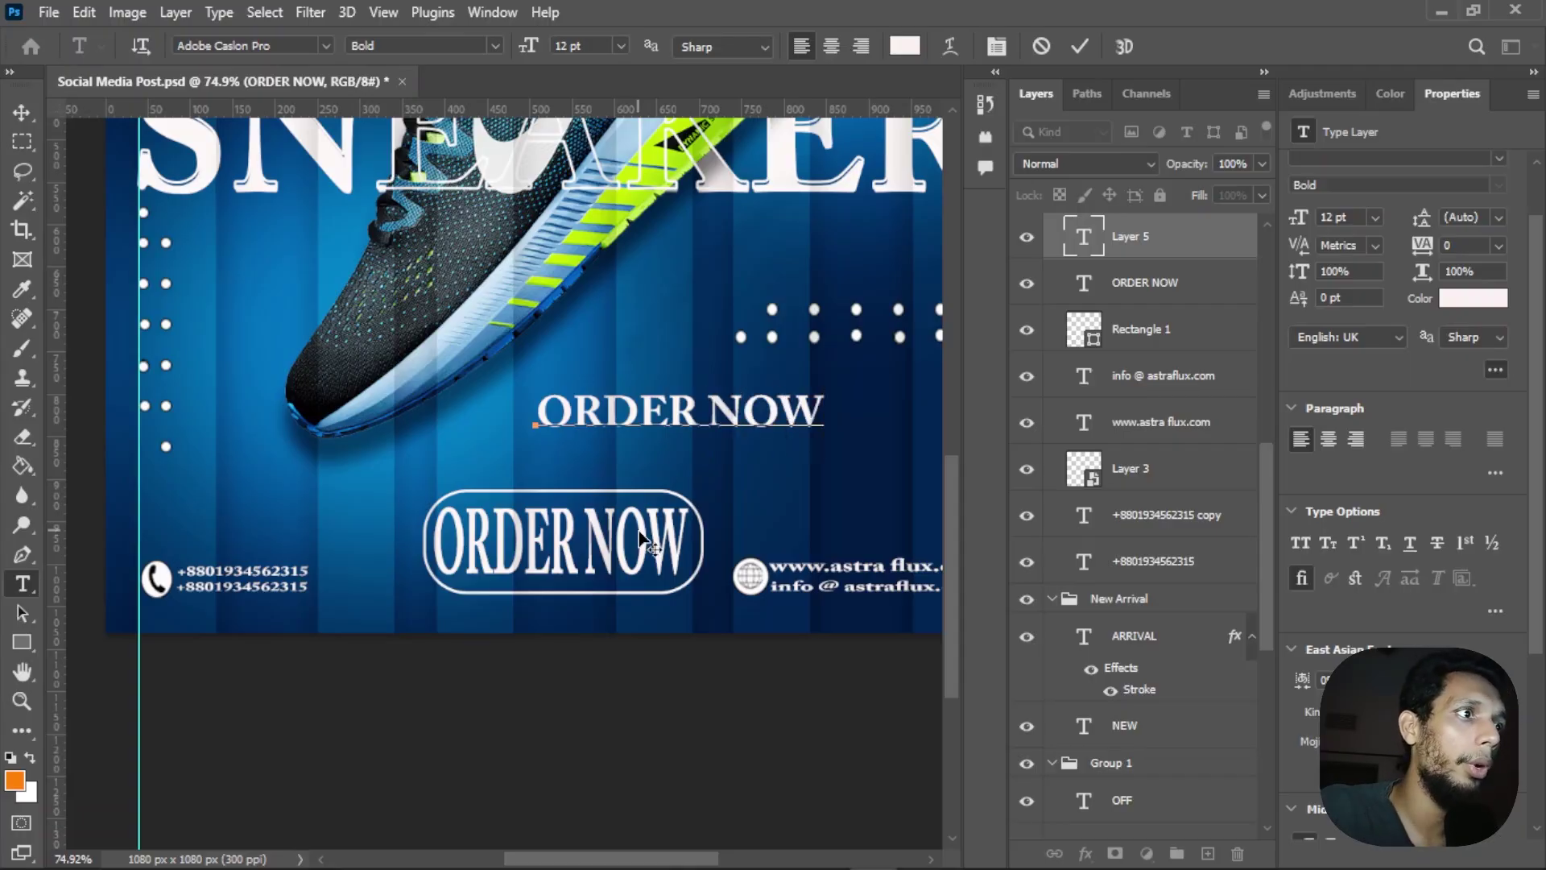
{"action": "left_click", "coordinate": [1080, 46]}
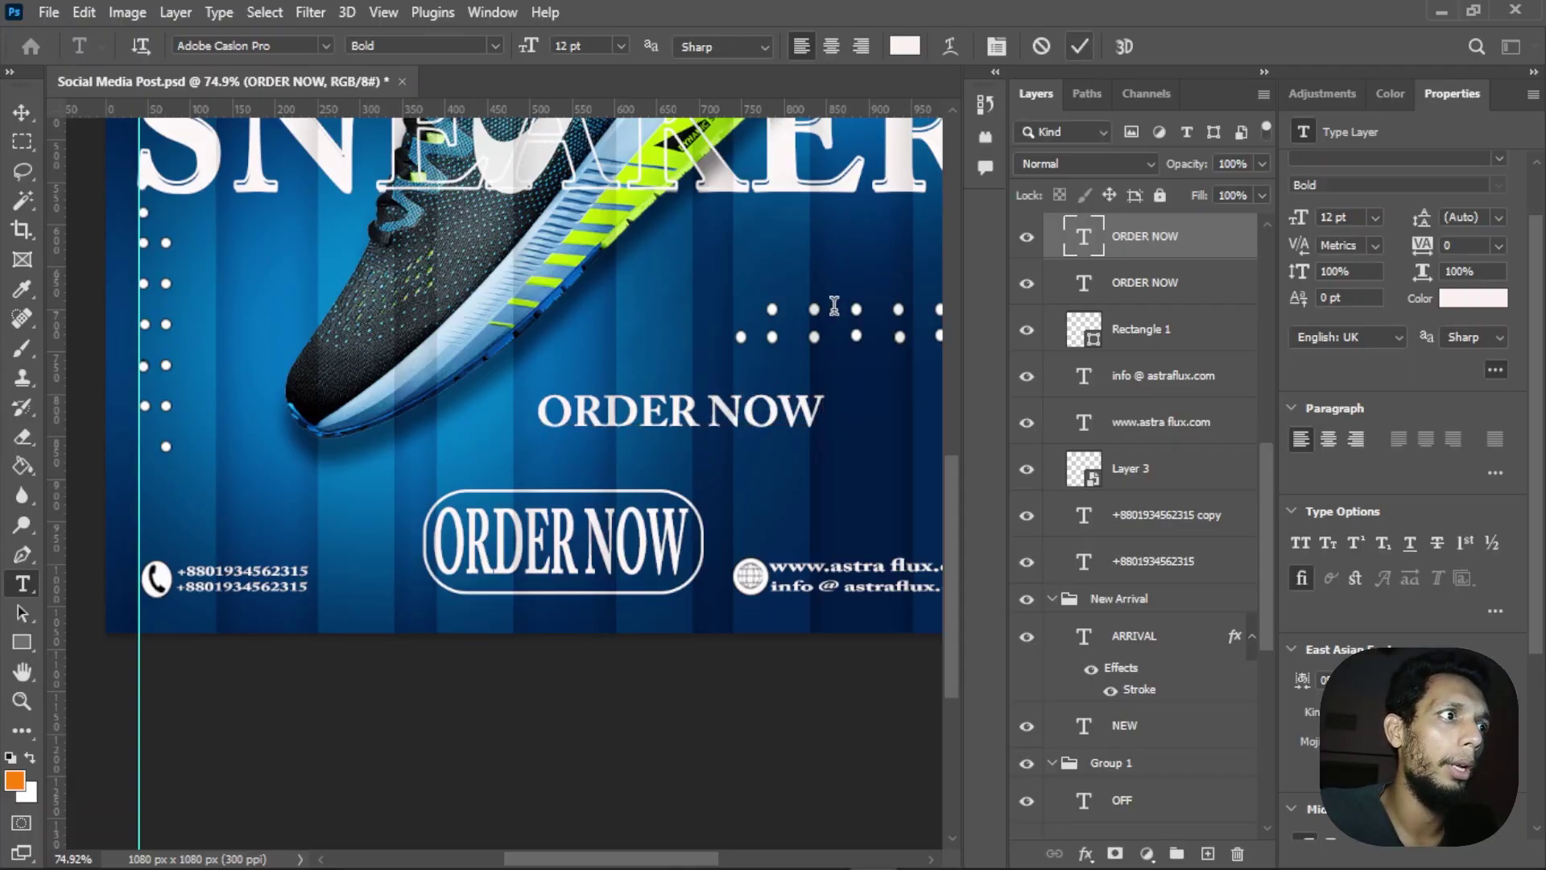
Step: Change the font of the new ORDER NOW text to Poppins ExtraBold
{"action": "scroll", "coordinate": [552, 493], "scroll_direction": "down", "scroll_amount": 3}
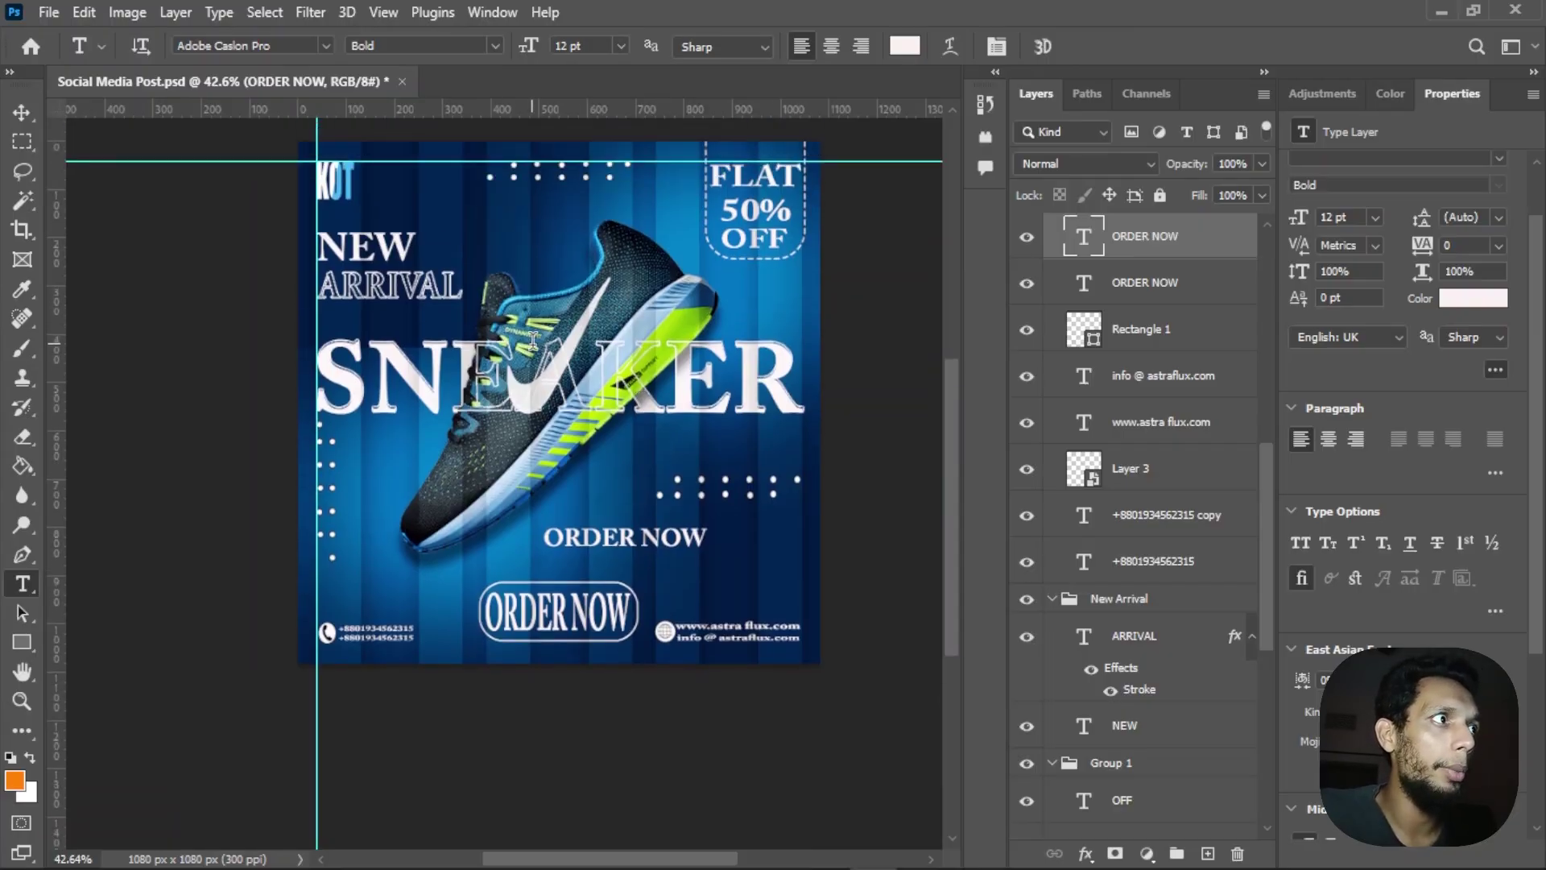
{"action": "scroll", "coordinate": [531, 354], "scroll_direction": "down", "scroll_amount": 1}
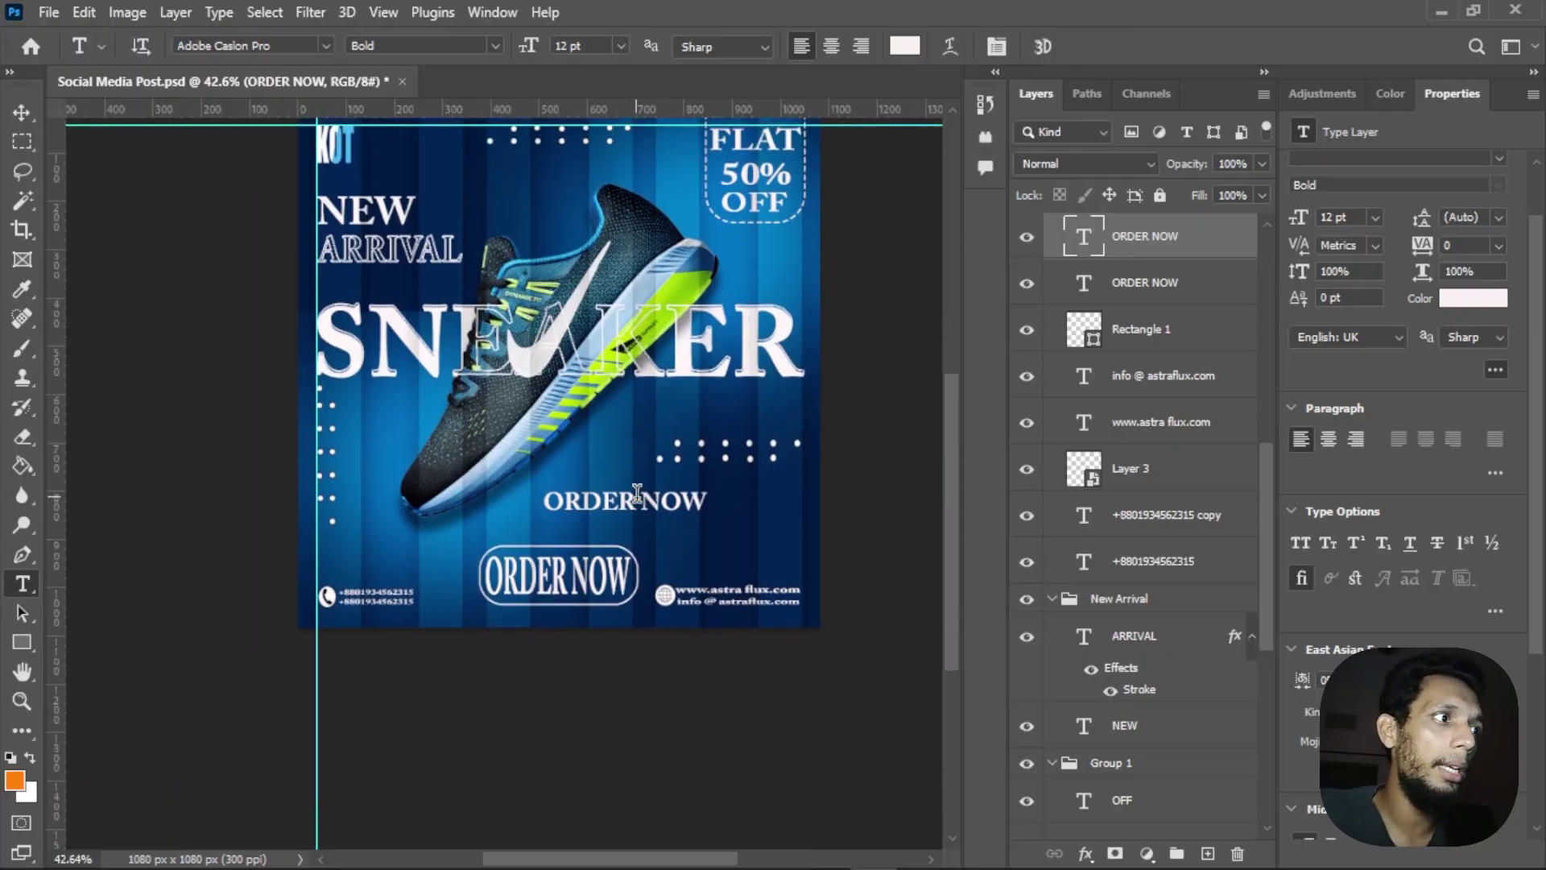
{"action": "triple_click", "coordinate": [637, 496]}
{"action": "left_click", "coordinate": [288, 45]}
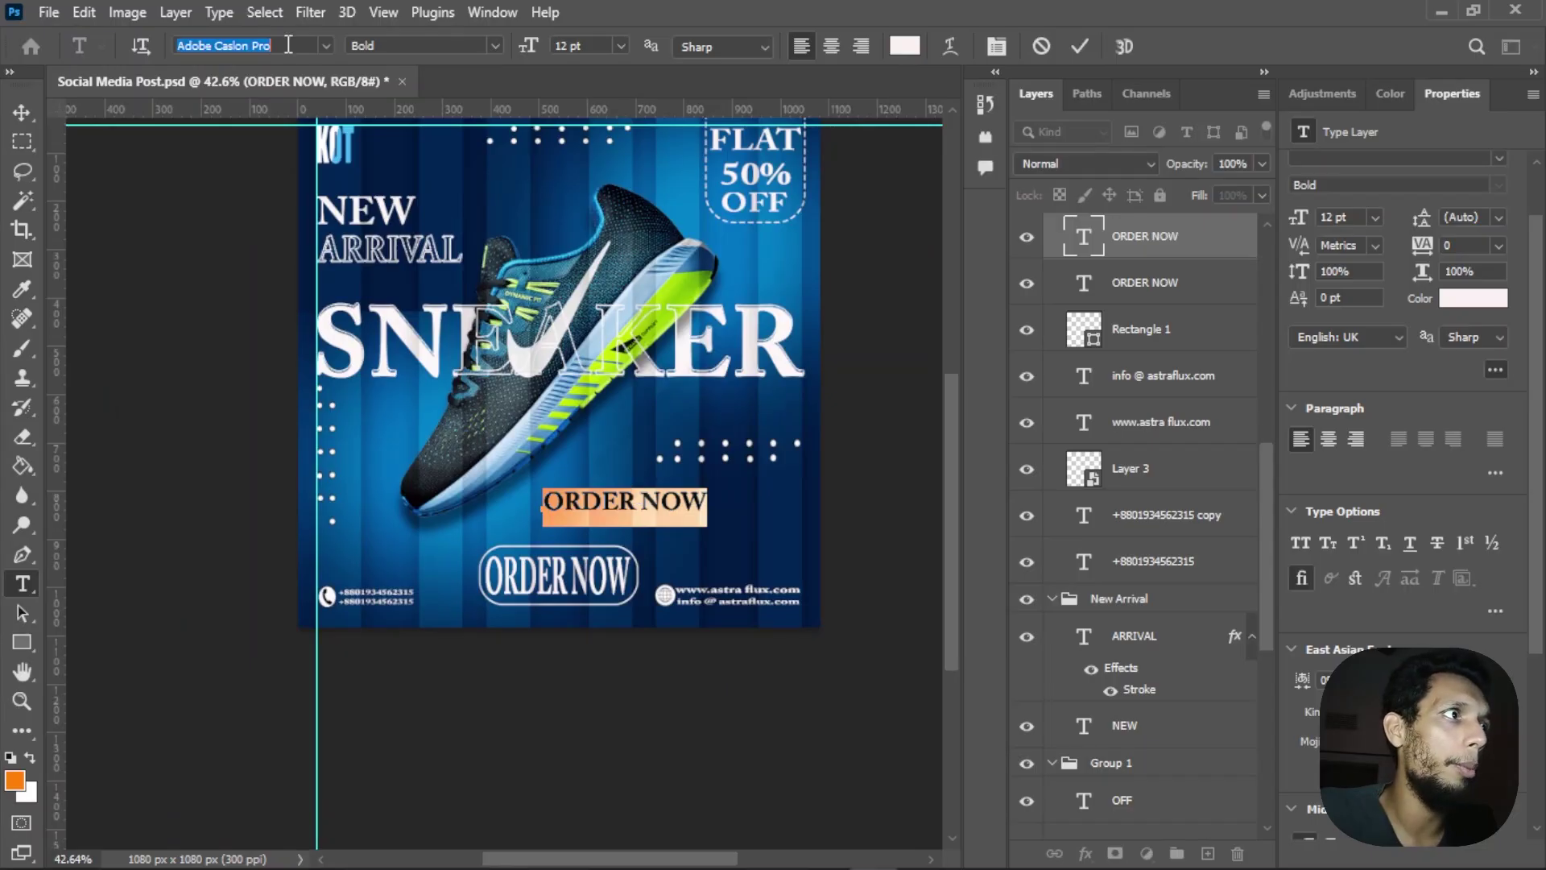
{"action": "type", "text": "ppins"}
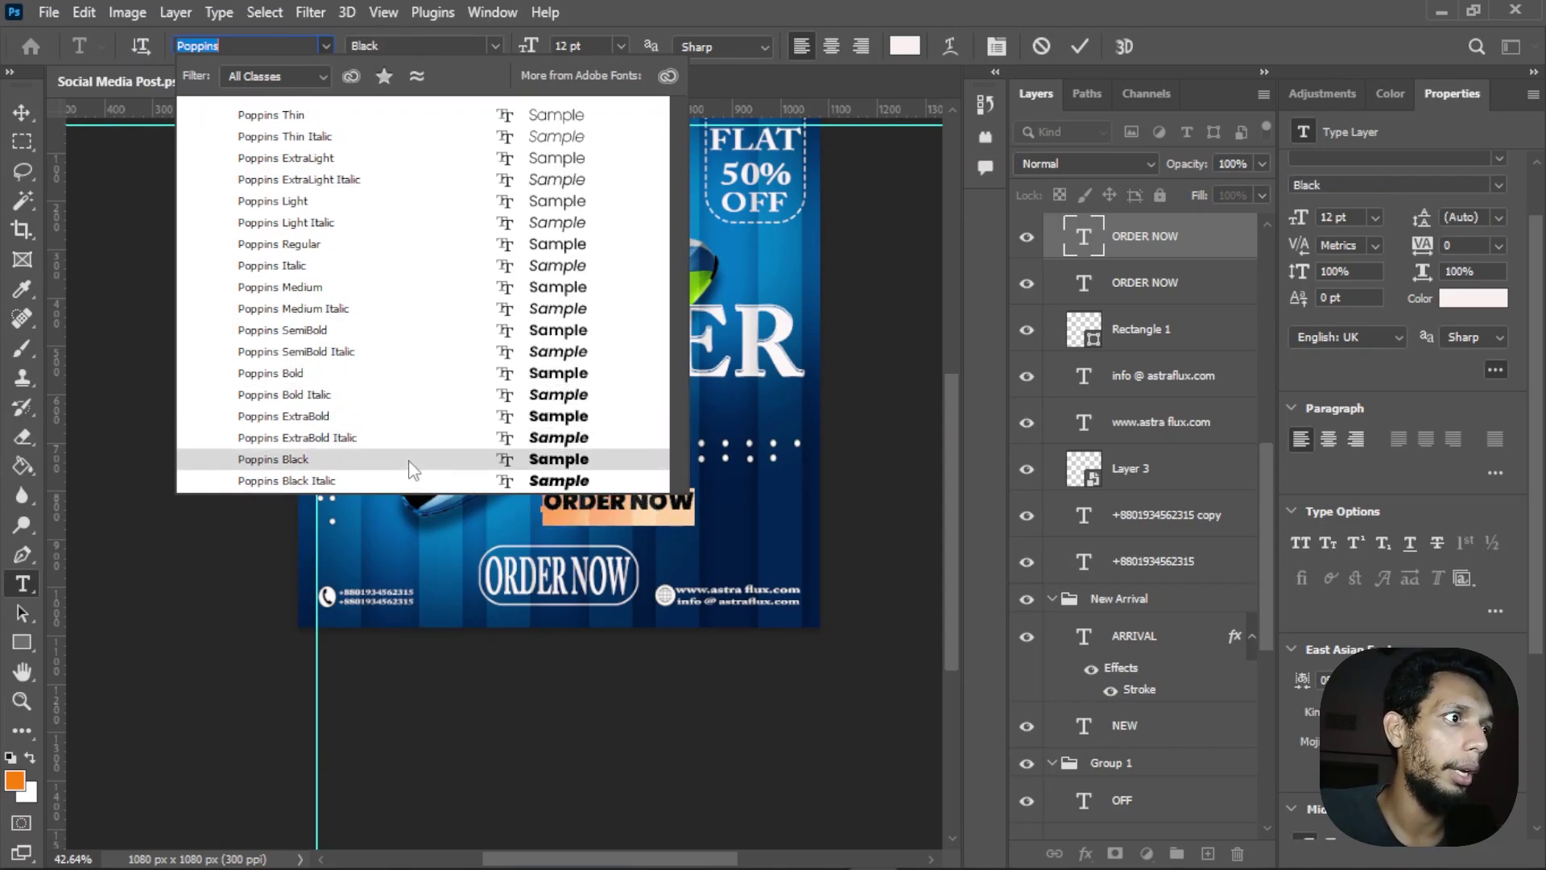
{"action": "left_click", "coordinate": [424, 413]}
{"action": "scroll", "coordinate": [818, 458], "scroll_direction": "down", "scroll_amount": 1}
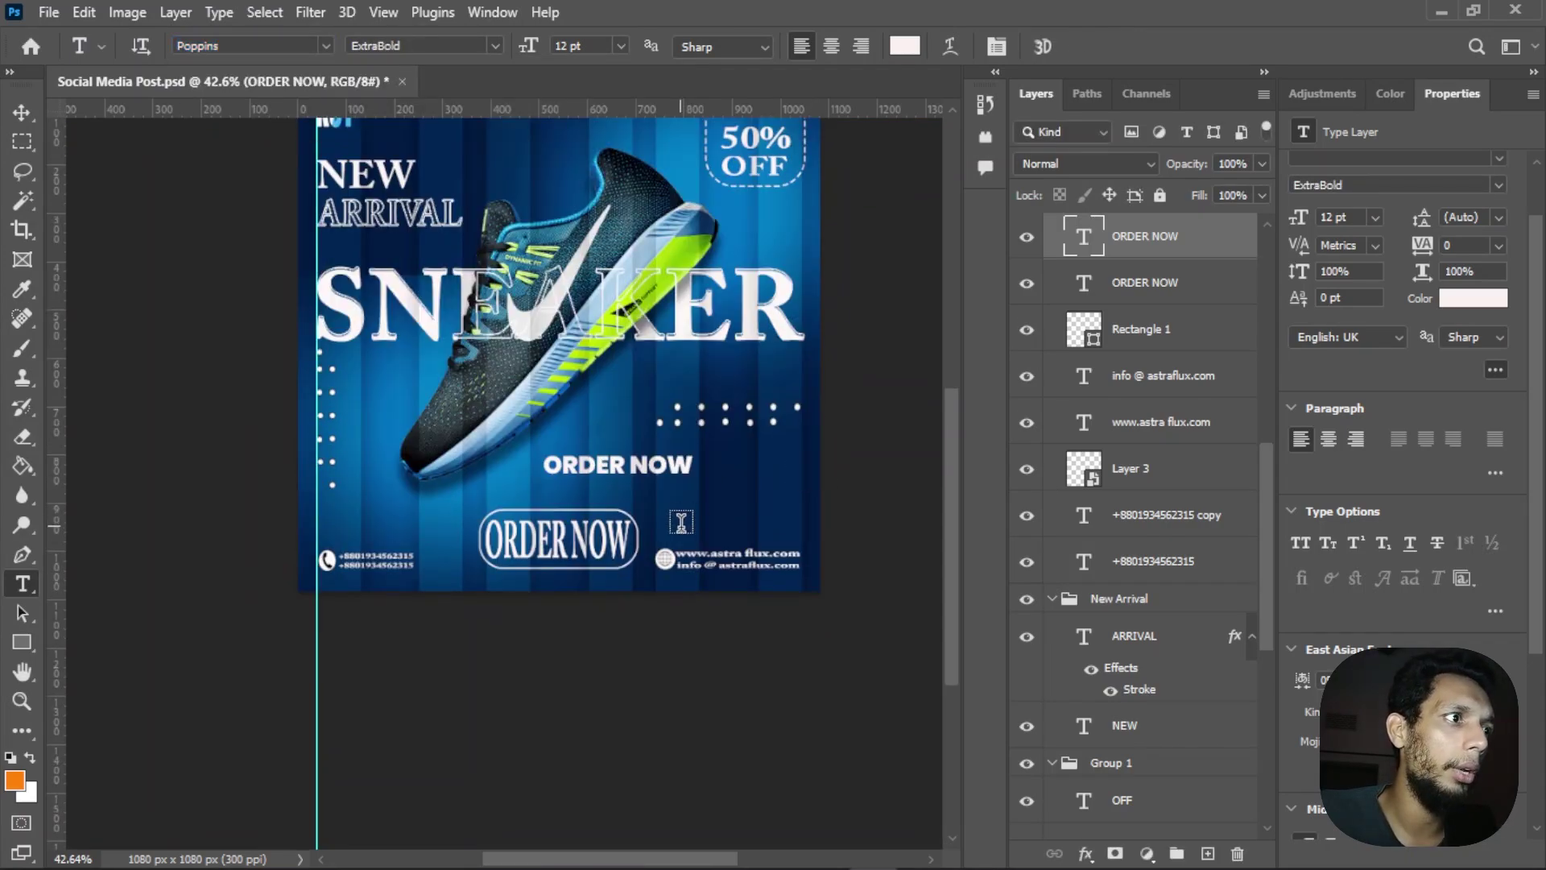
Step: Group the old stretched ORDER NOW text with its Rectangle 1 outline and hide that group
{"action": "scroll", "coordinate": [756, 523], "scroll_direction": "up", "scroll_amount": 1}
{"action": "scroll", "coordinate": [702, 588], "scroll_direction": "down", "scroll_amount": 1}
{"action": "scroll", "coordinate": [702, 588], "scroll_direction": "up", "scroll_amount": 5}
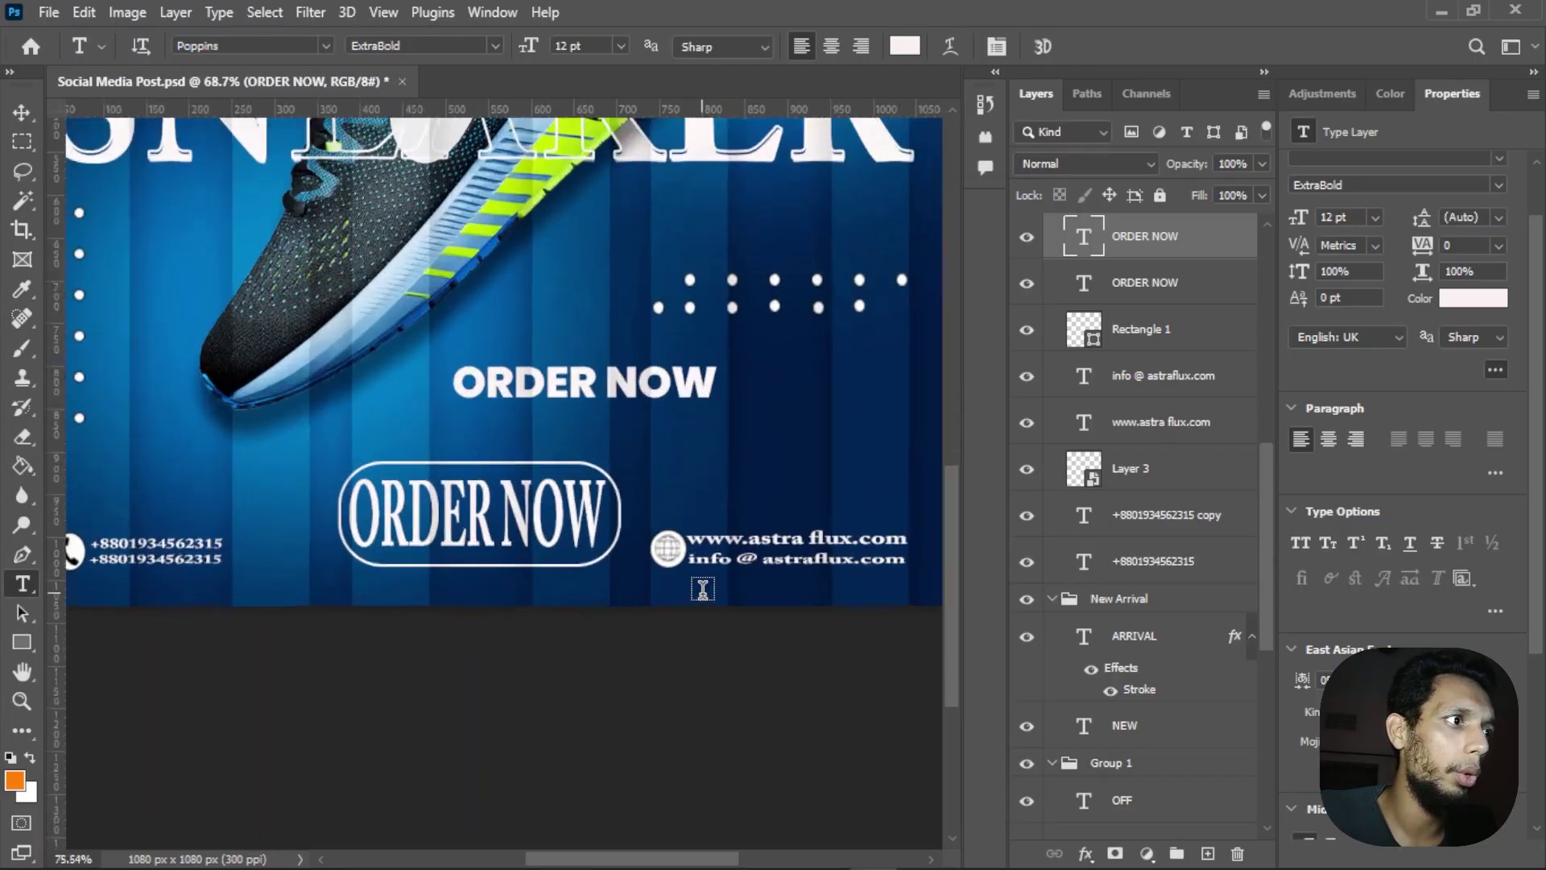
{"action": "key", "text": "b"}
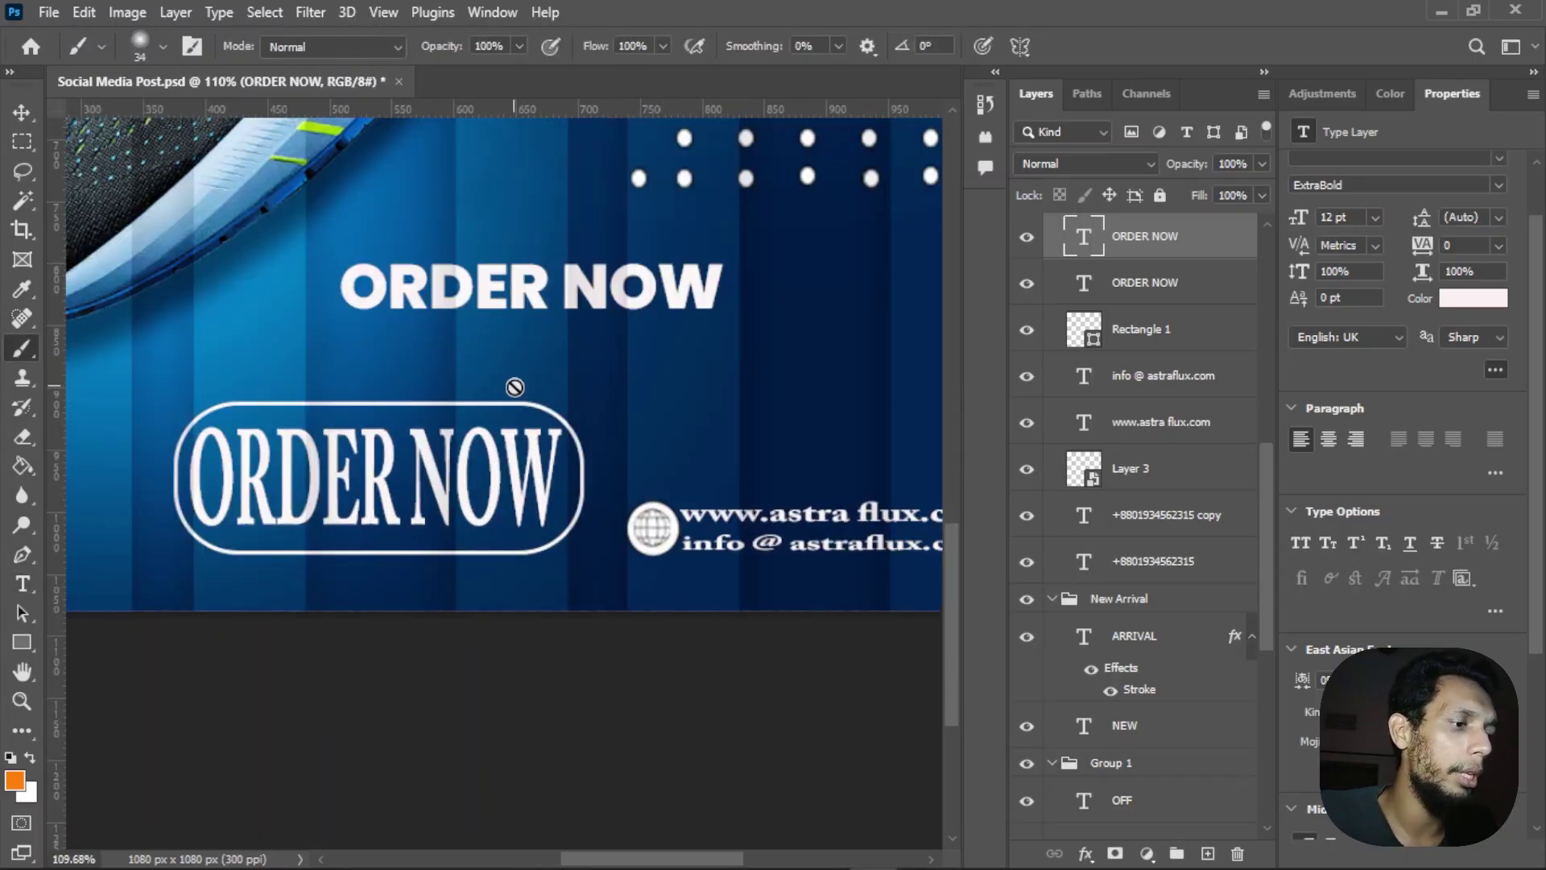
{"action": "key", "text": "v"}
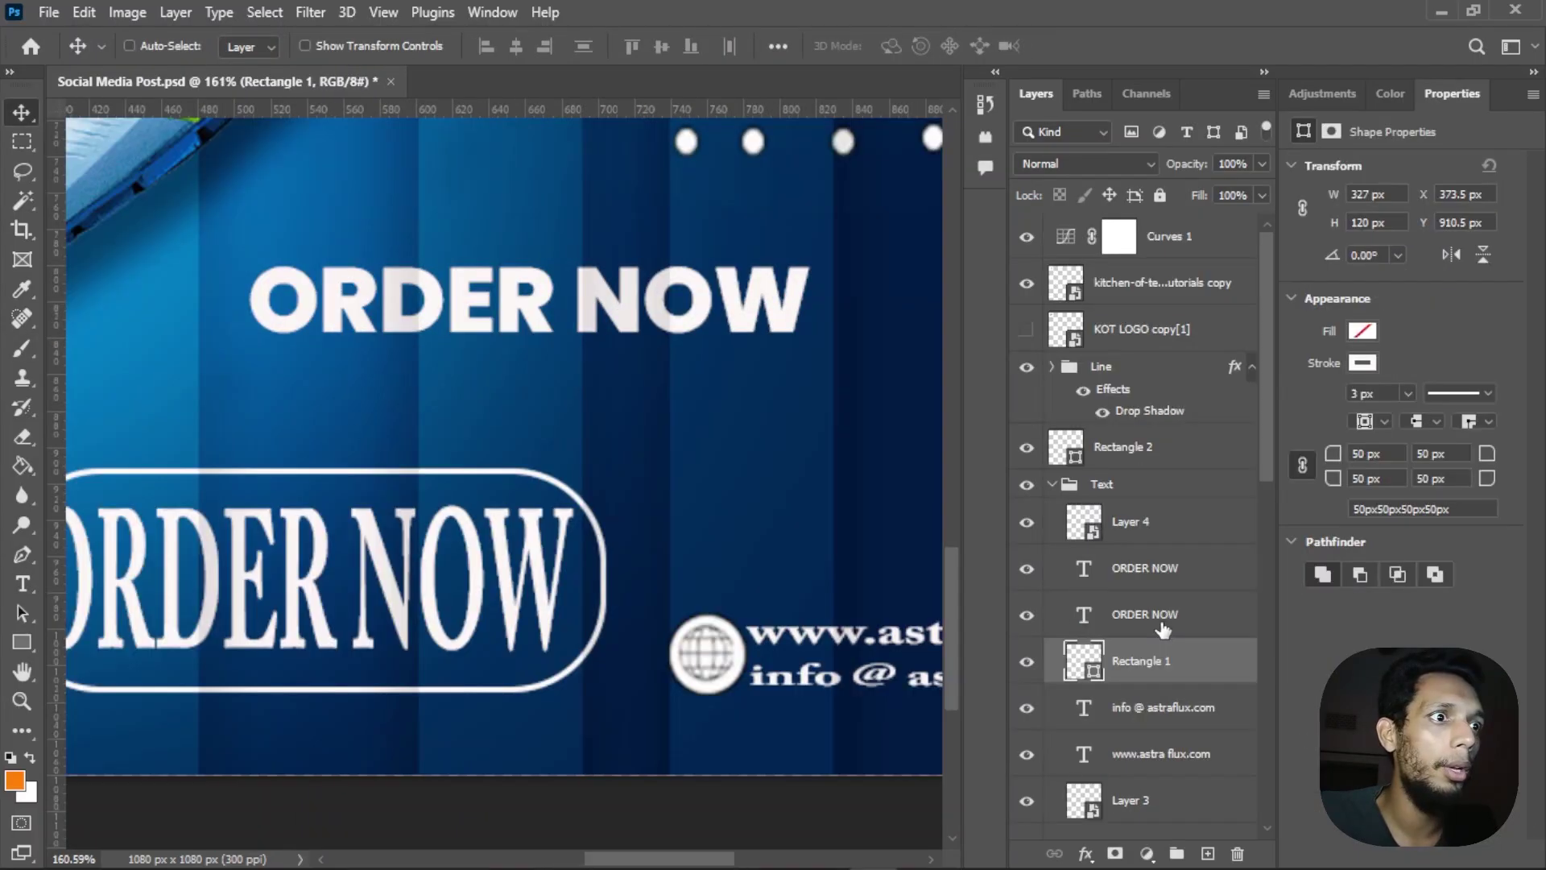
{"action": "left_click", "coordinate": [1162, 630], "text": "ctrl"}
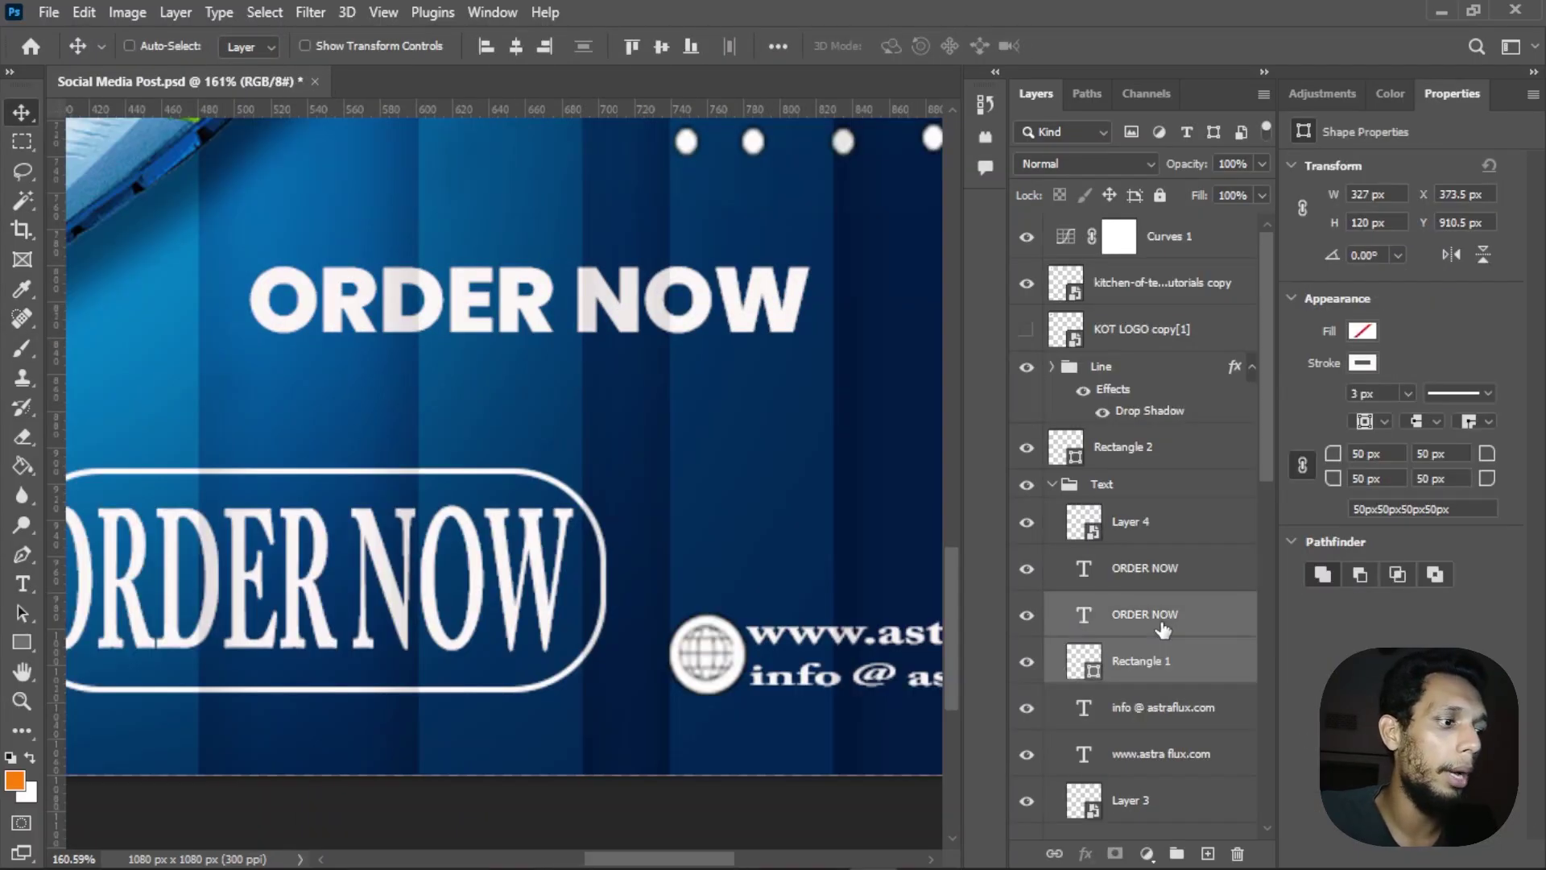
{"action": "key", "text": "ctrl+g"}
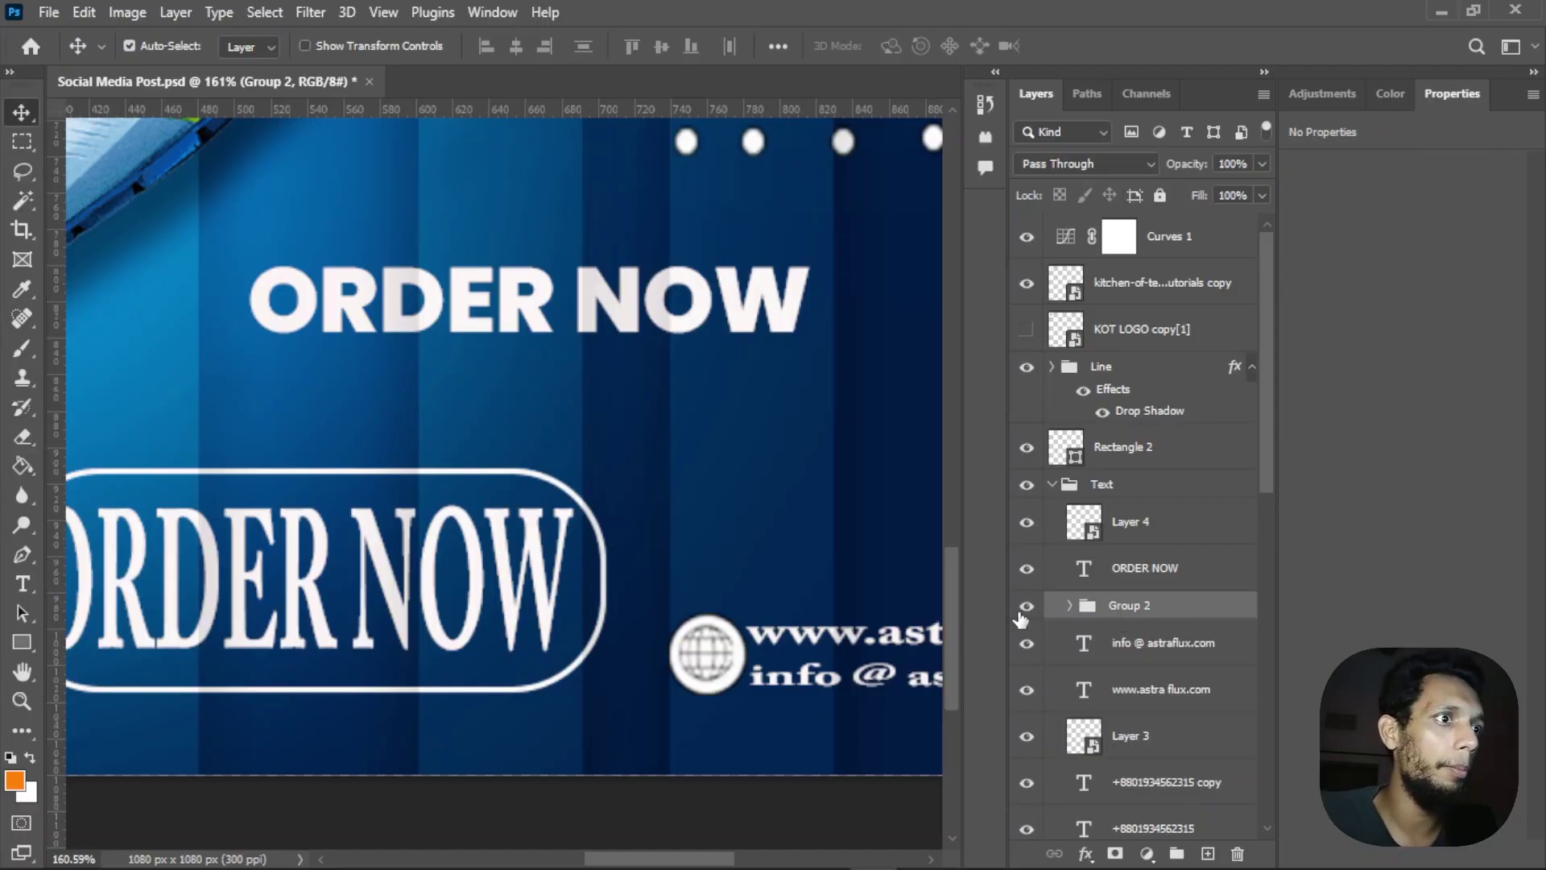
{"action": "left_click", "coordinate": [1026, 606]}
{"action": "scroll", "coordinate": [1021, 612], "scroll_direction": "down", "scroll_amount": 3}
{"action": "scroll", "coordinate": [728, 620], "scroll_direction": "up", "scroll_amount": 1}
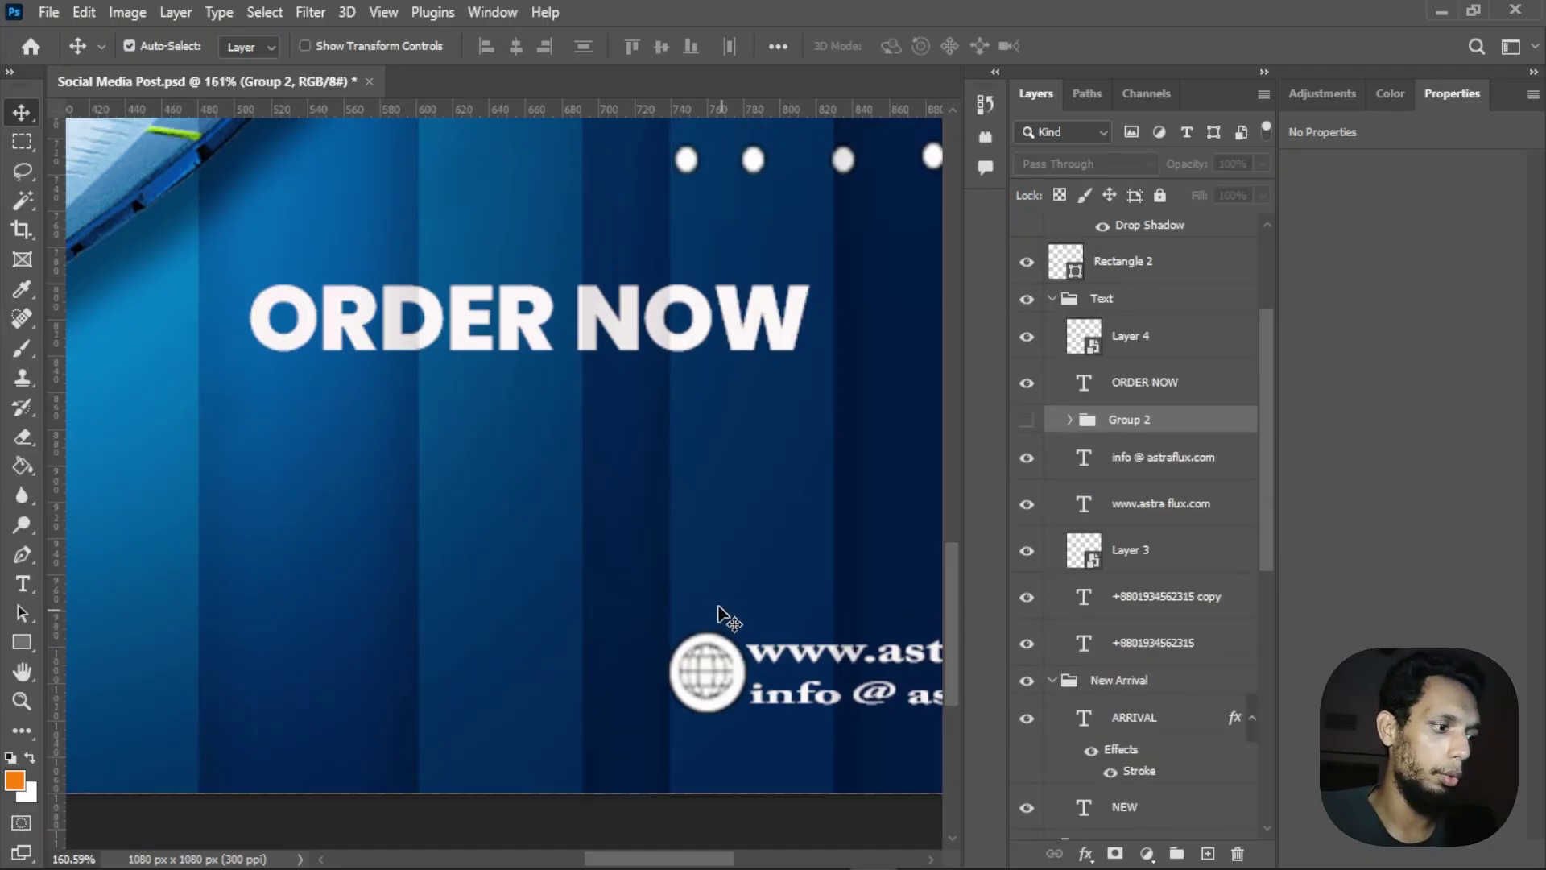
{"action": "scroll", "coordinate": [1164, 515], "scroll_direction": "up", "scroll_amount": 2}
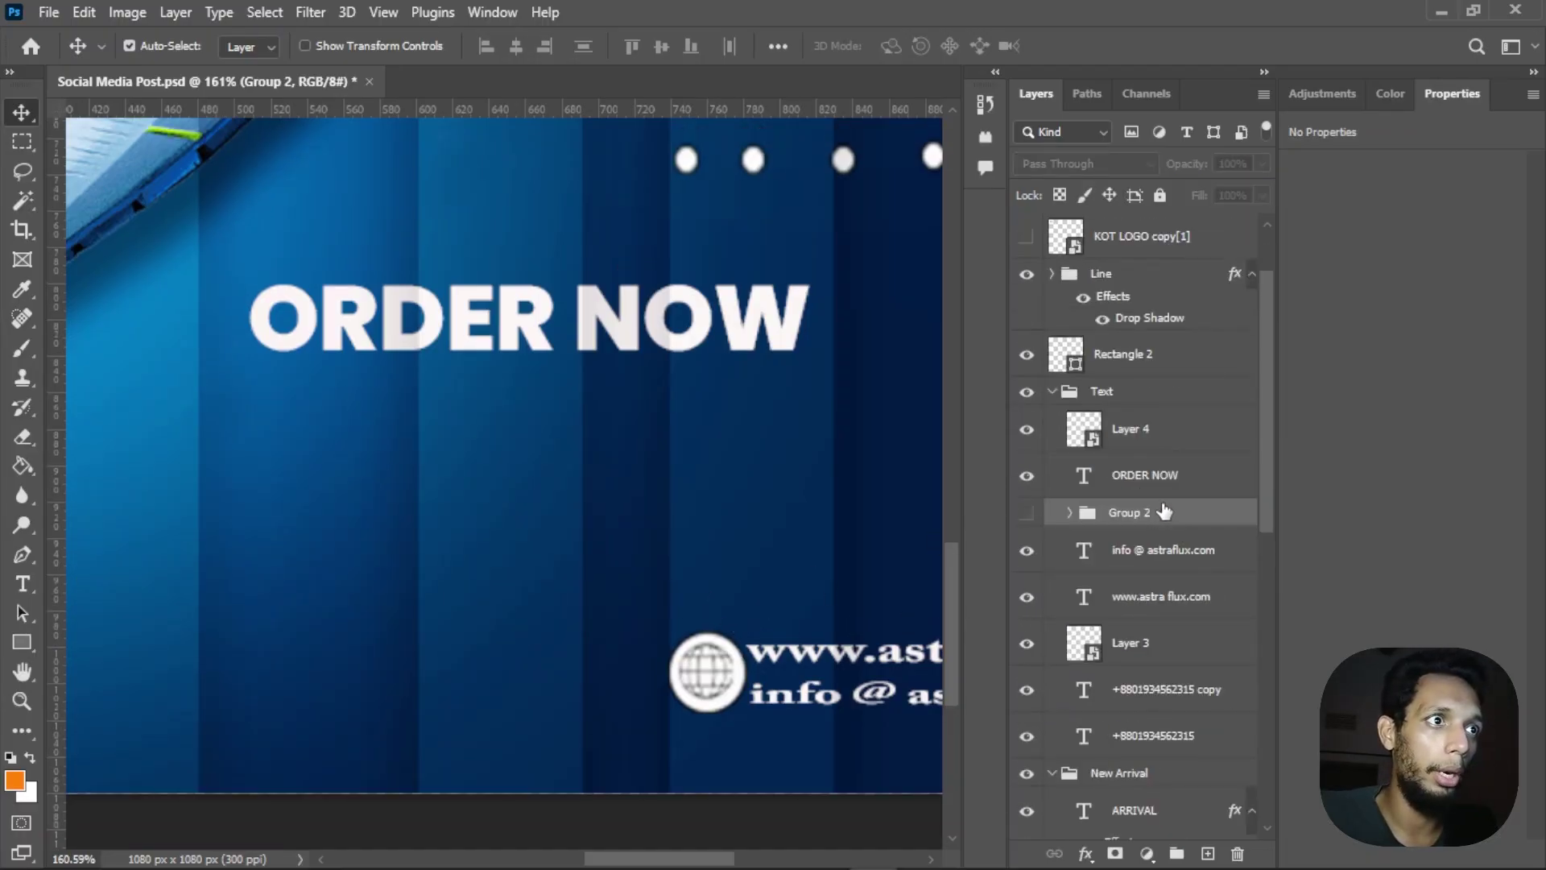
Step: Draw a rectangle about 358 by 74 px around the new ORDER NOW text, with no fill and a white stroke
{"action": "left_click", "coordinate": [1135, 483]}
{"action": "scroll", "coordinate": [549, 483], "scroll_direction": "down", "scroll_amount": 3}
{"action": "left_click", "coordinate": [22, 642]}
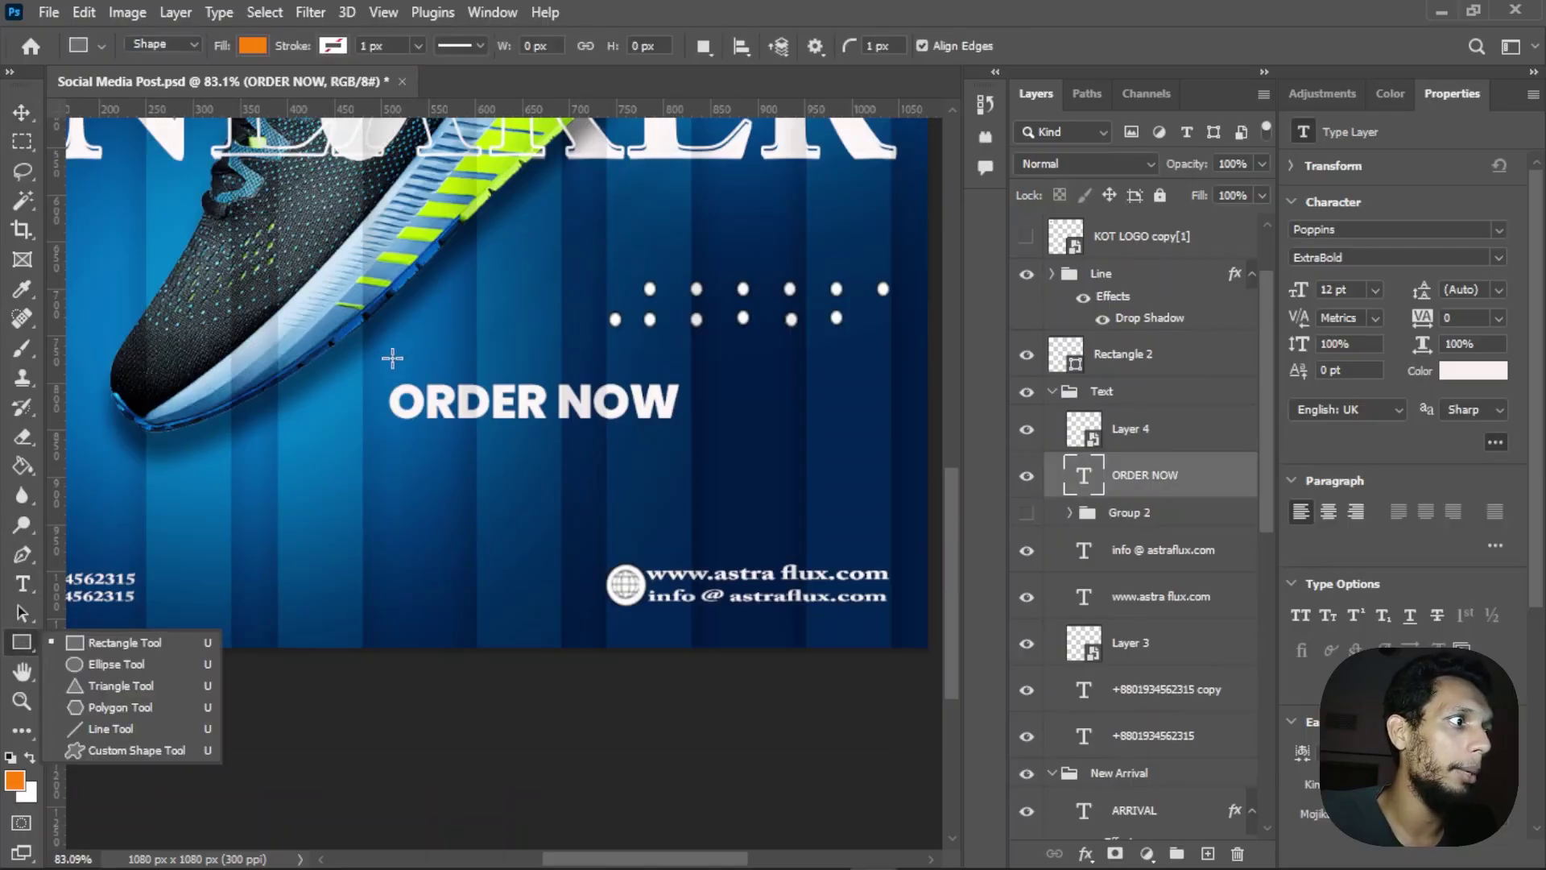
{"action": "left_click_drag", "start_coordinate": [370, 365], "coordinate": [707, 433]}
{"action": "left_click", "coordinate": [255, 46]}
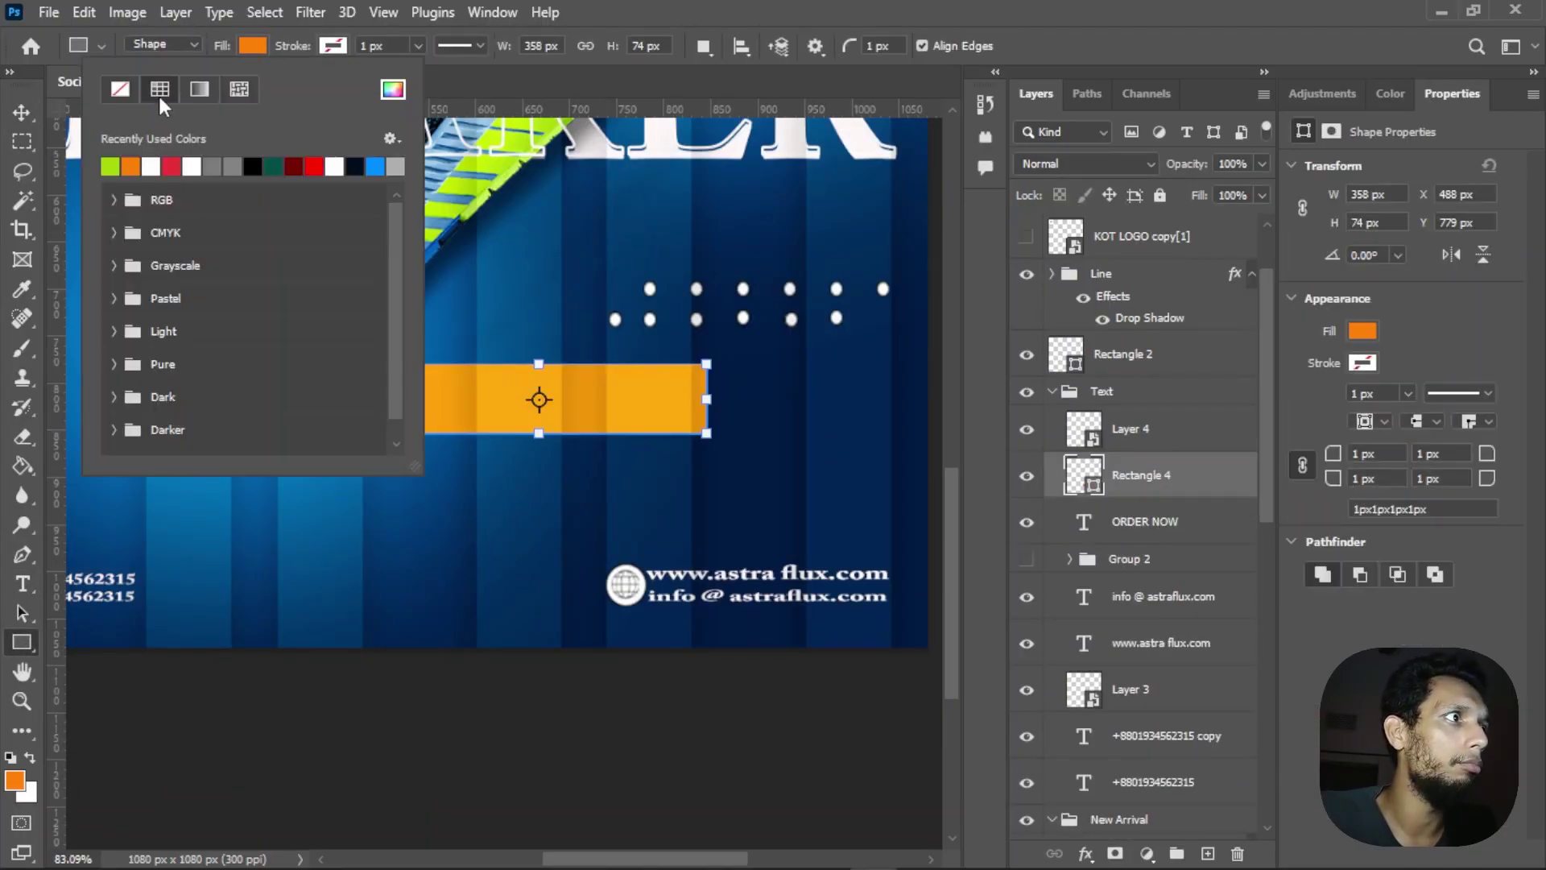
{"action": "left_click", "coordinate": [121, 90]}
{"action": "left_click", "coordinate": [338, 39]}
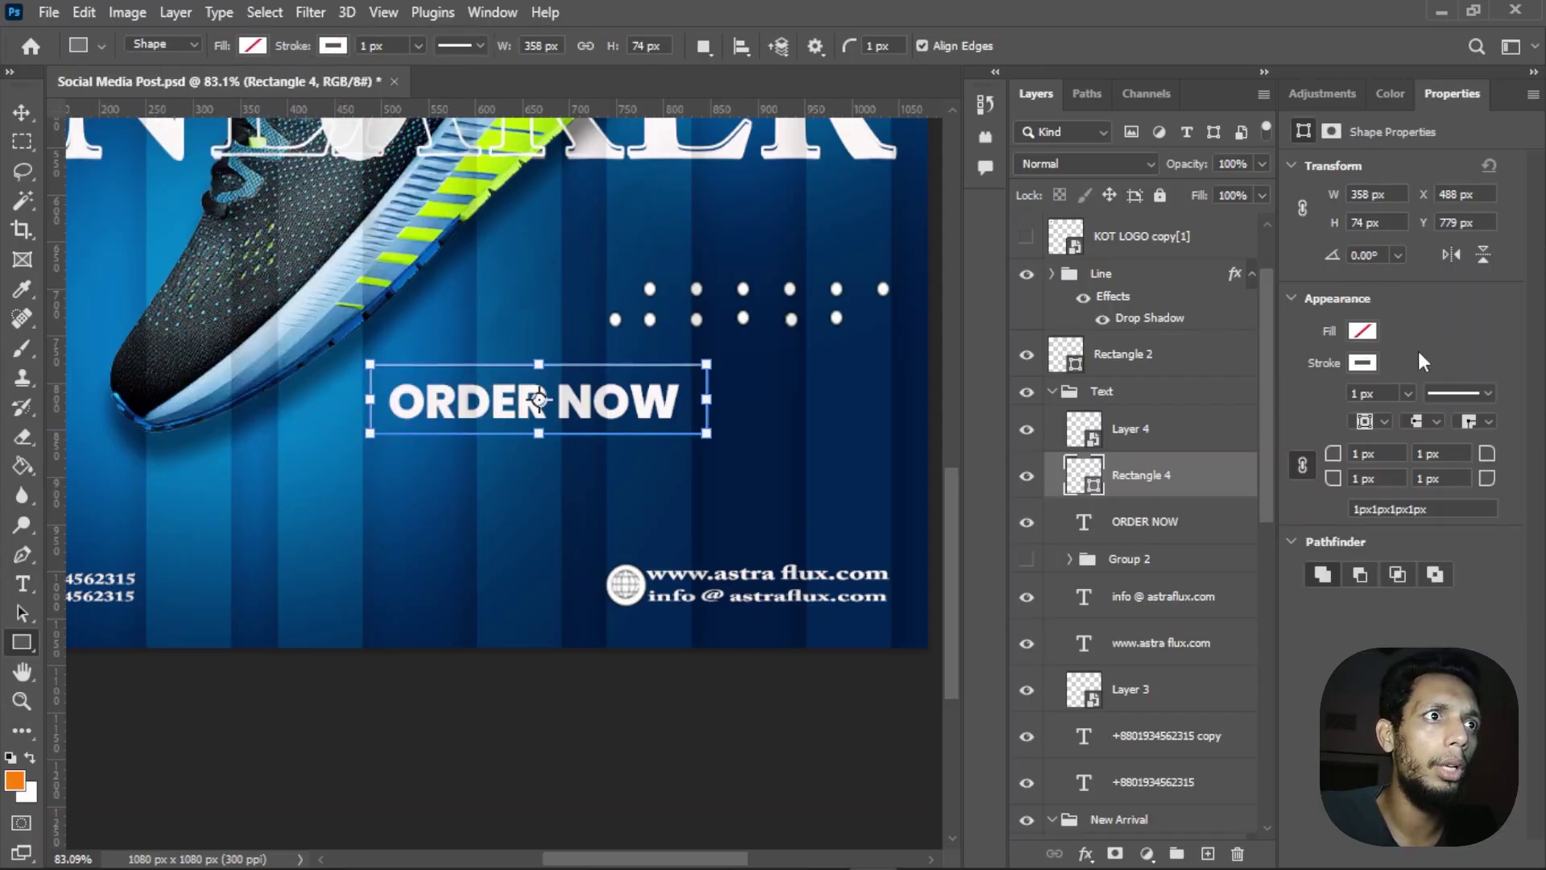
Step: Set the new rectangle's stroke width to 10 px and round all its corners to 22 px
{"action": "left_click", "coordinate": [1374, 361]}
{"action": "left_click", "coordinate": [1375, 361]}
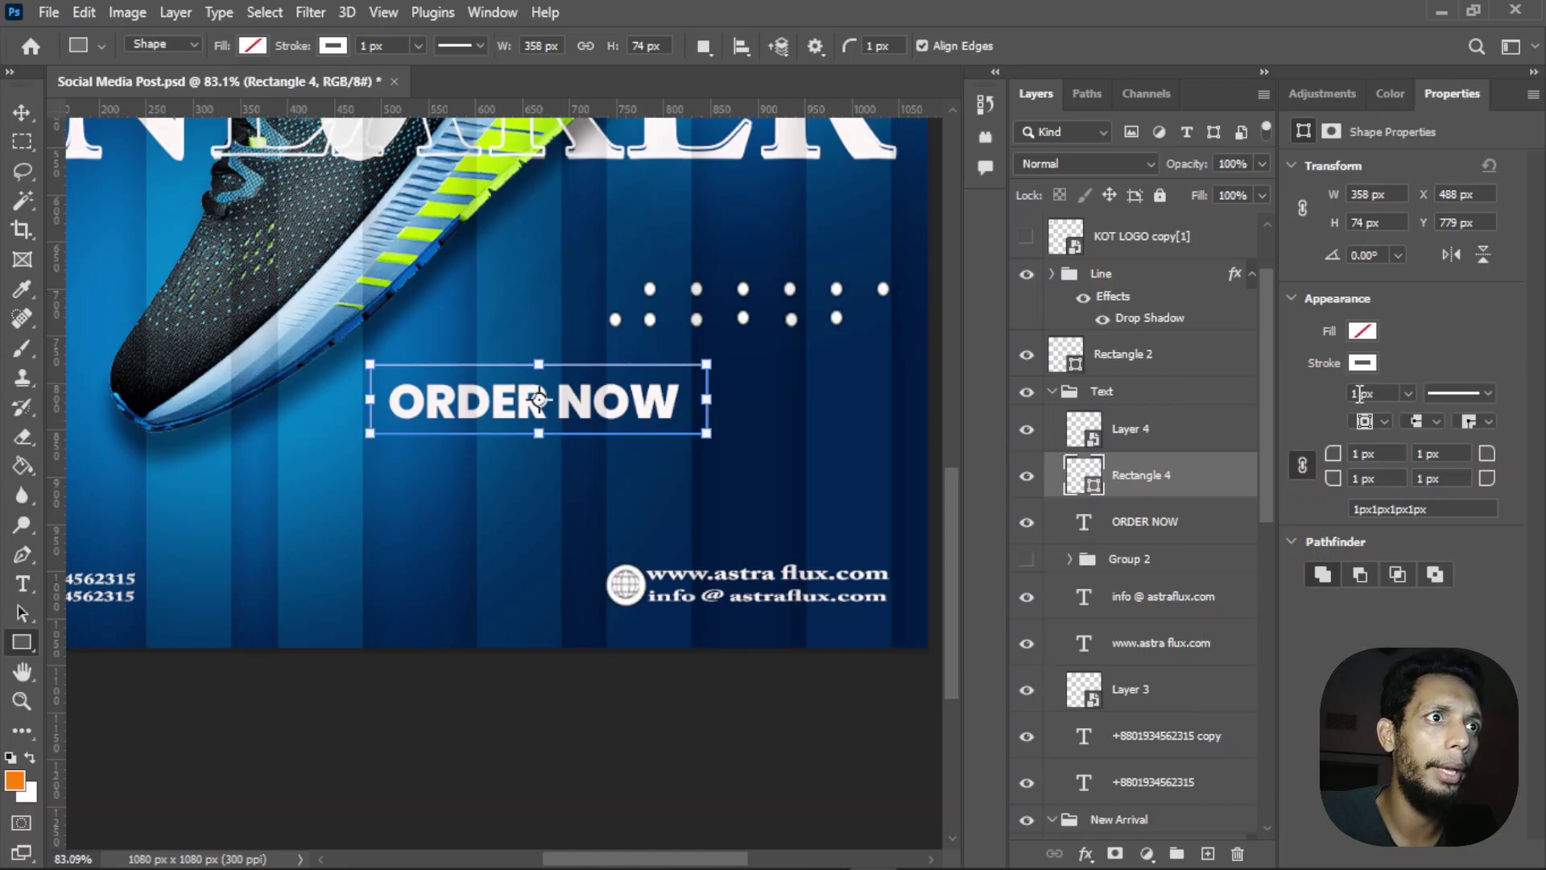
{"action": "left_click_drag", "start_coordinate": [1339, 395], "coordinate": [1081, 419]}
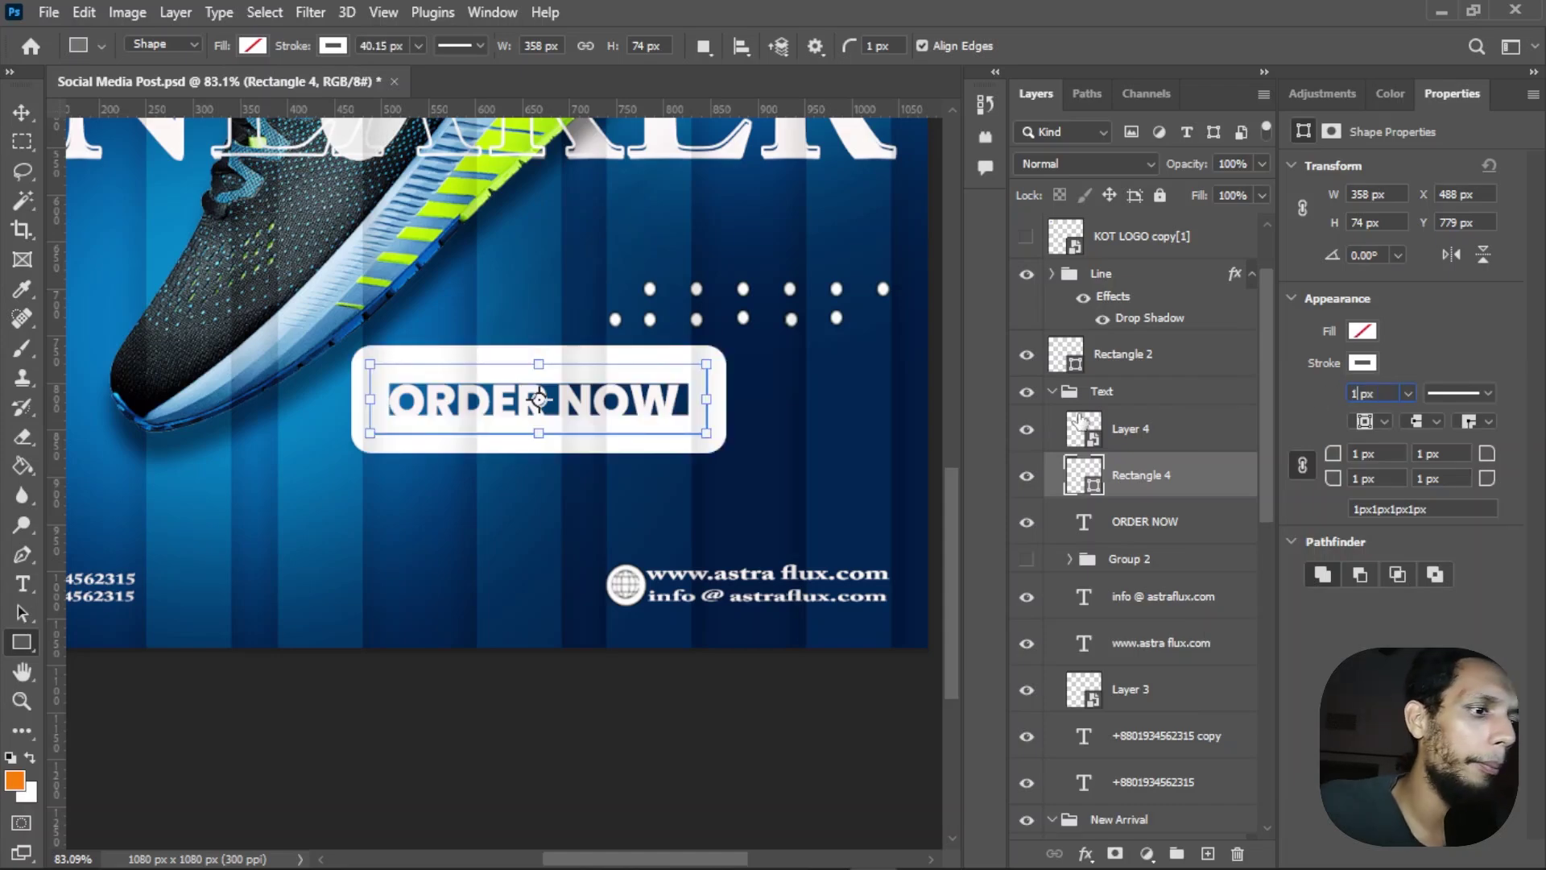
{"action": "type", "text": "10"}
{"action": "key", "text": "Return"}
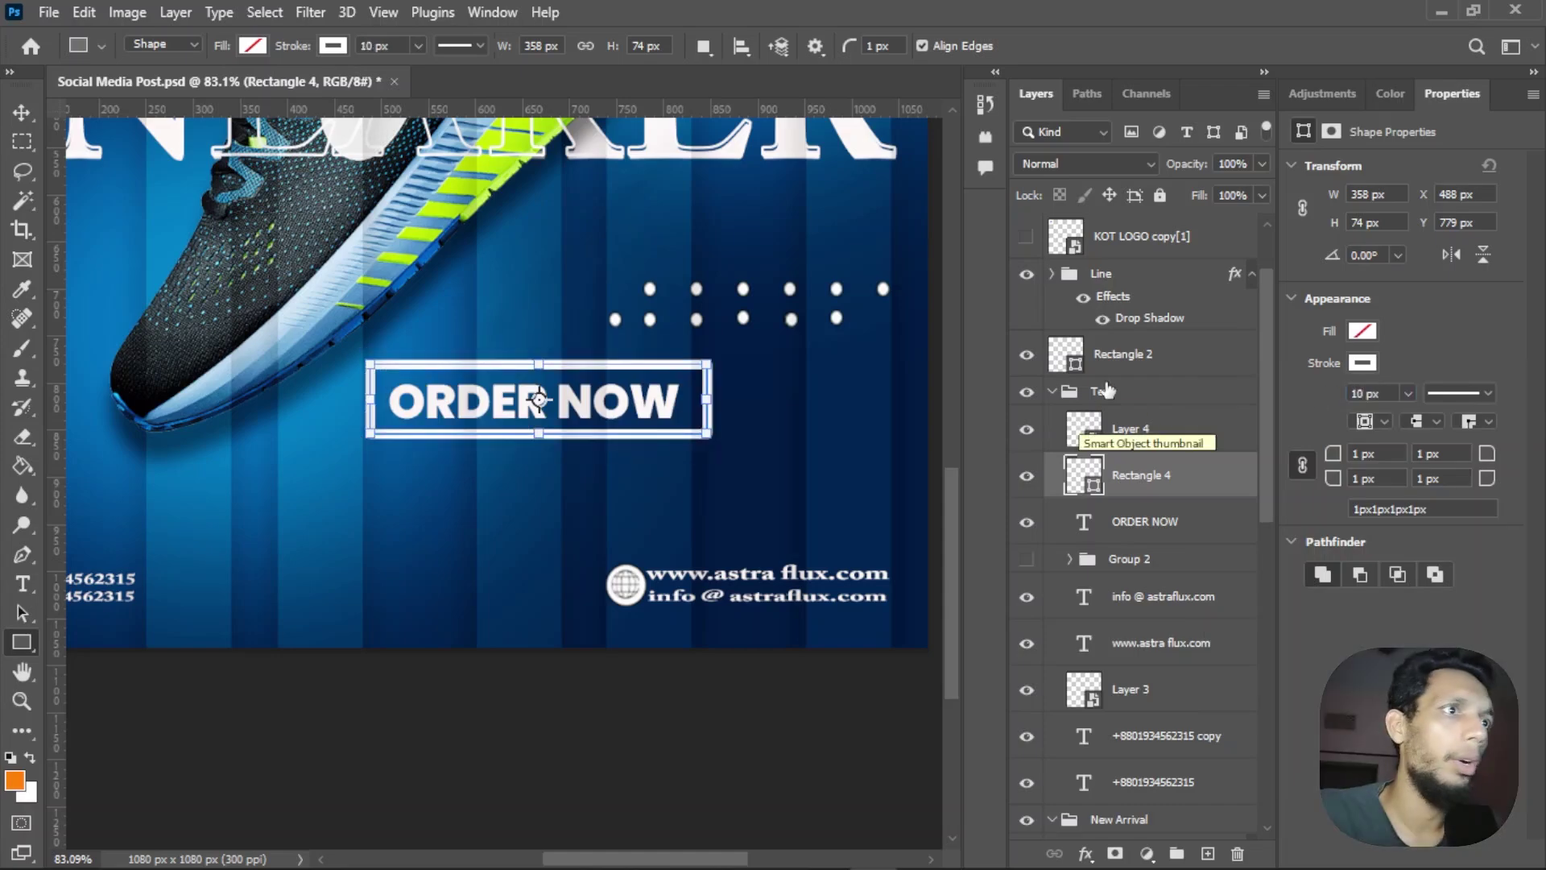
{"action": "mouse_move", "coordinate": [1334, 458]}
{"action": "left_mouse_down"}
{"action": "mouse_move", "coordinate": [1373, 456]}
{"action": "mouse_move", "coordinate": [1349, 463]}
{"action": "left_mouse_up"}
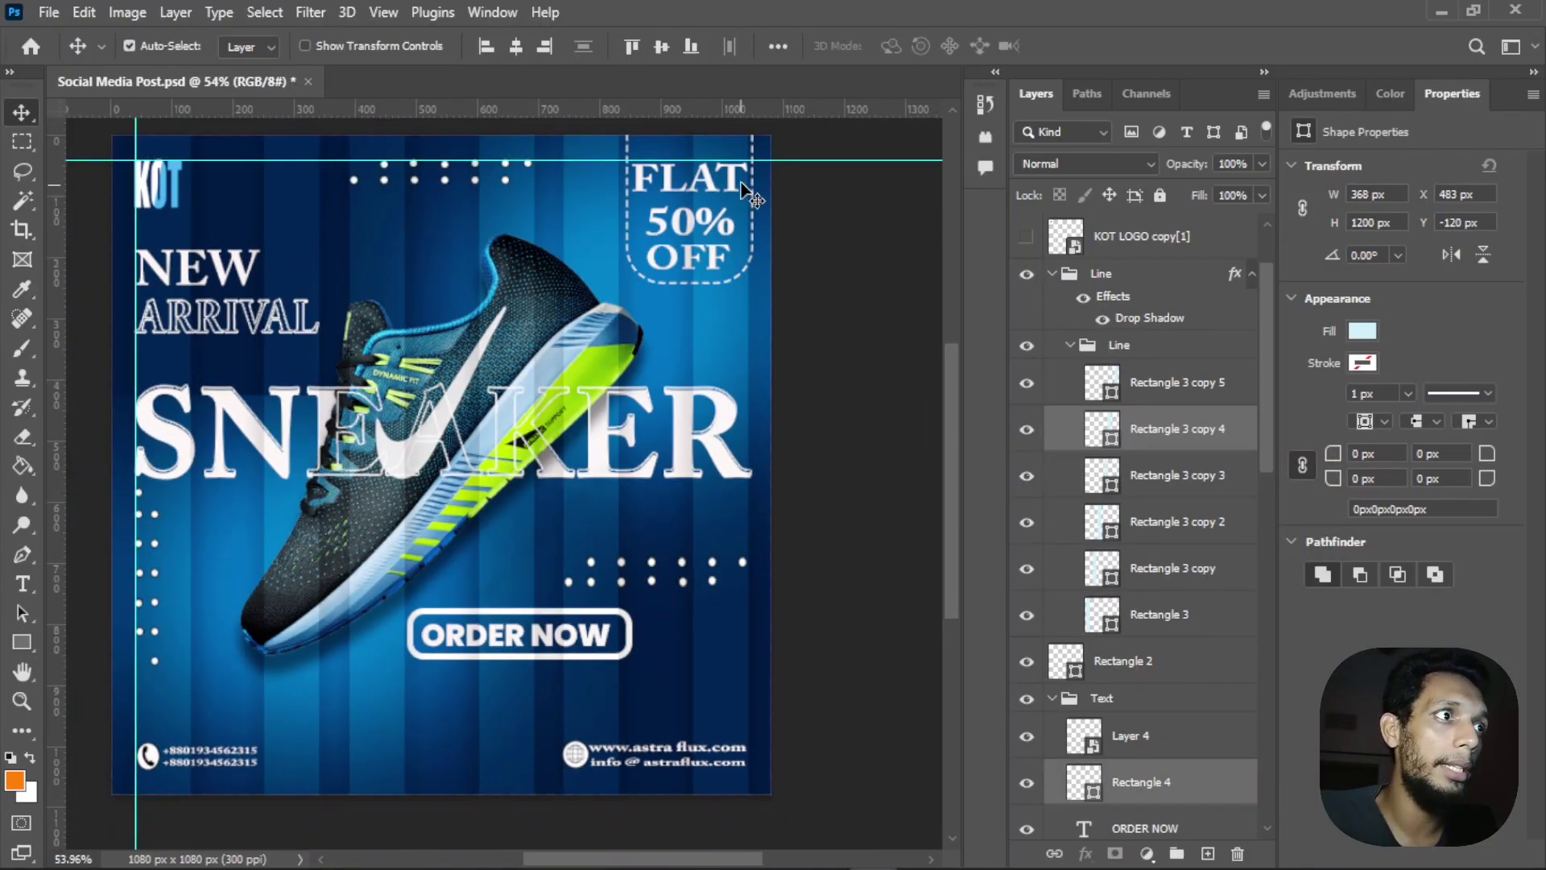
Step: Group the new ORDER NOW text with its rounded rectangle and name the group Order Now
{"action": "scroll", "coordinate": [542, 691], "scroll_direction": "up", "scroll_amount": 3}
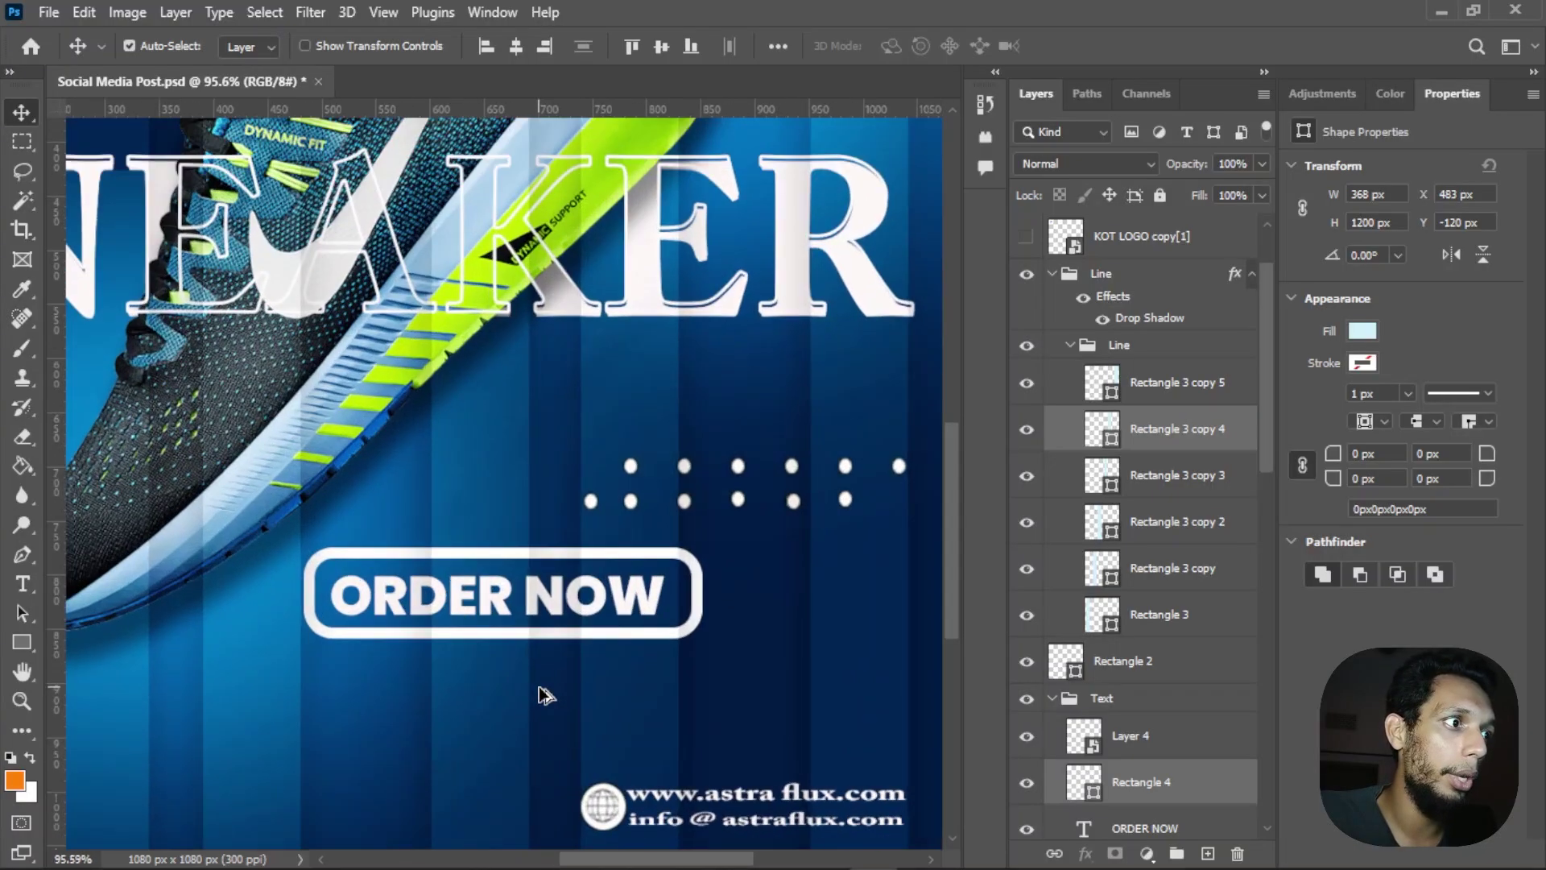
{"action": "left_click", "coordinate": [554, 614]}
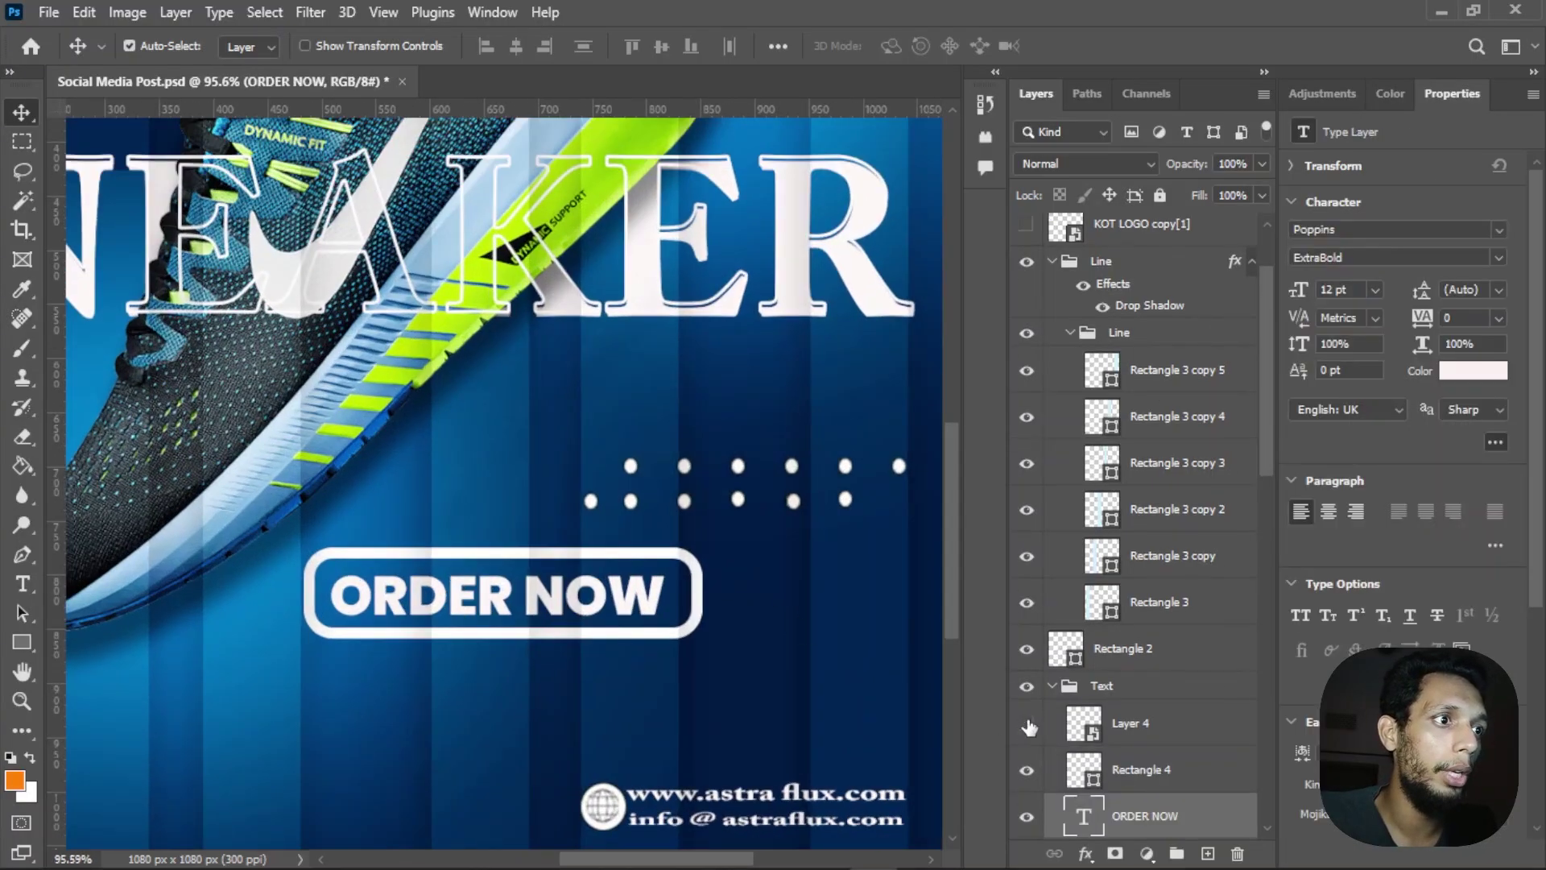
{"action": "scroll", "coordinate": [1127, 709], "scroll_direction": "down", "scroll_amount": 2}
{"action": "left_click", "coordinate": [1148, 681], "text": "ctrl"}
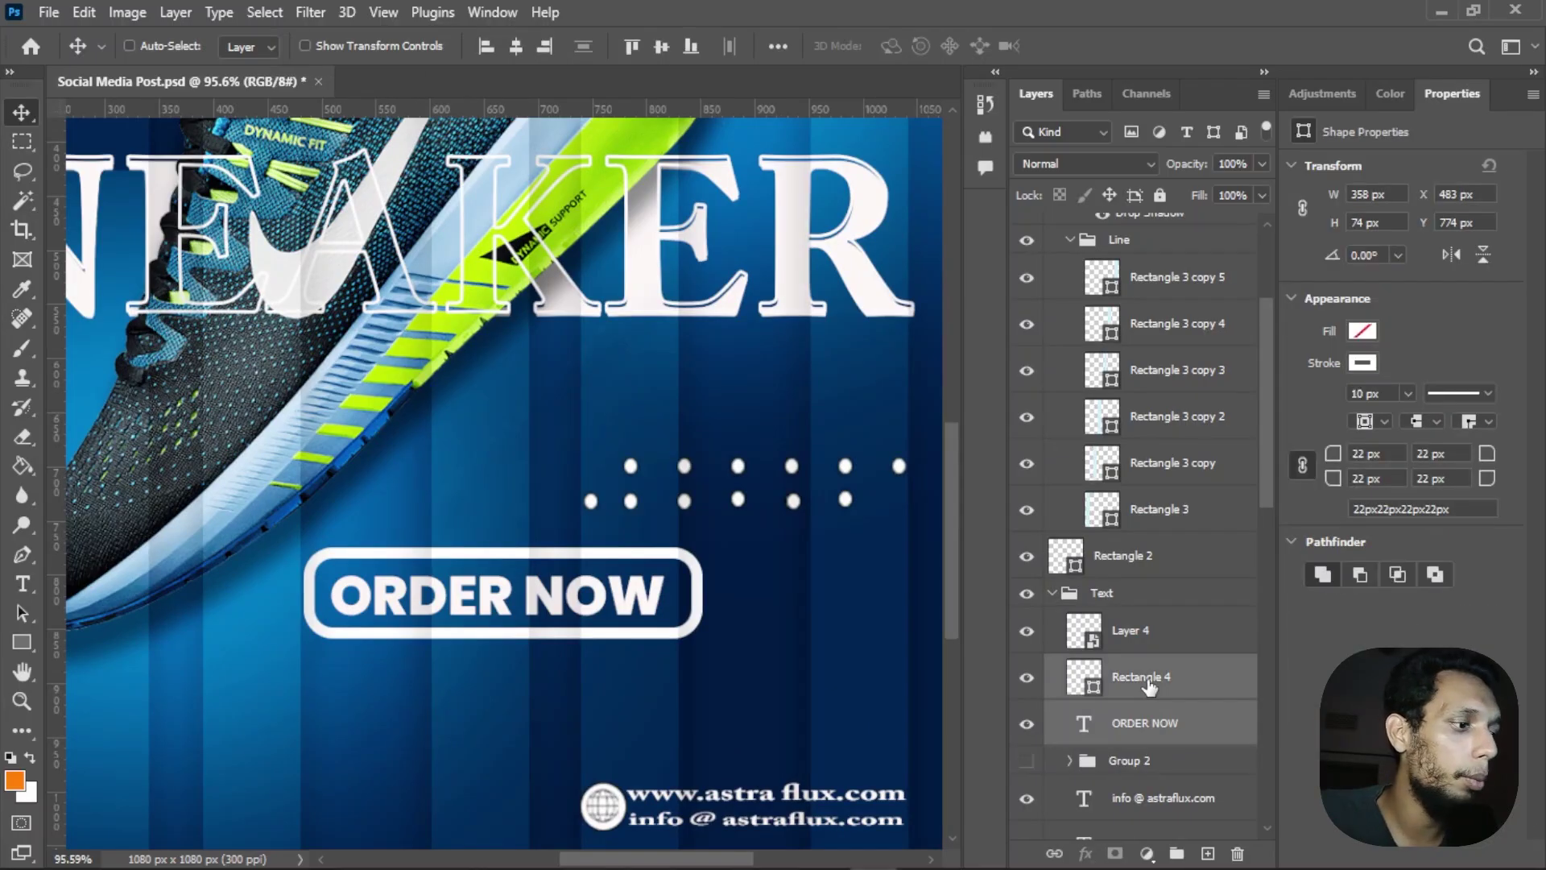
{"action": "key", "text": "ctrl+g"}
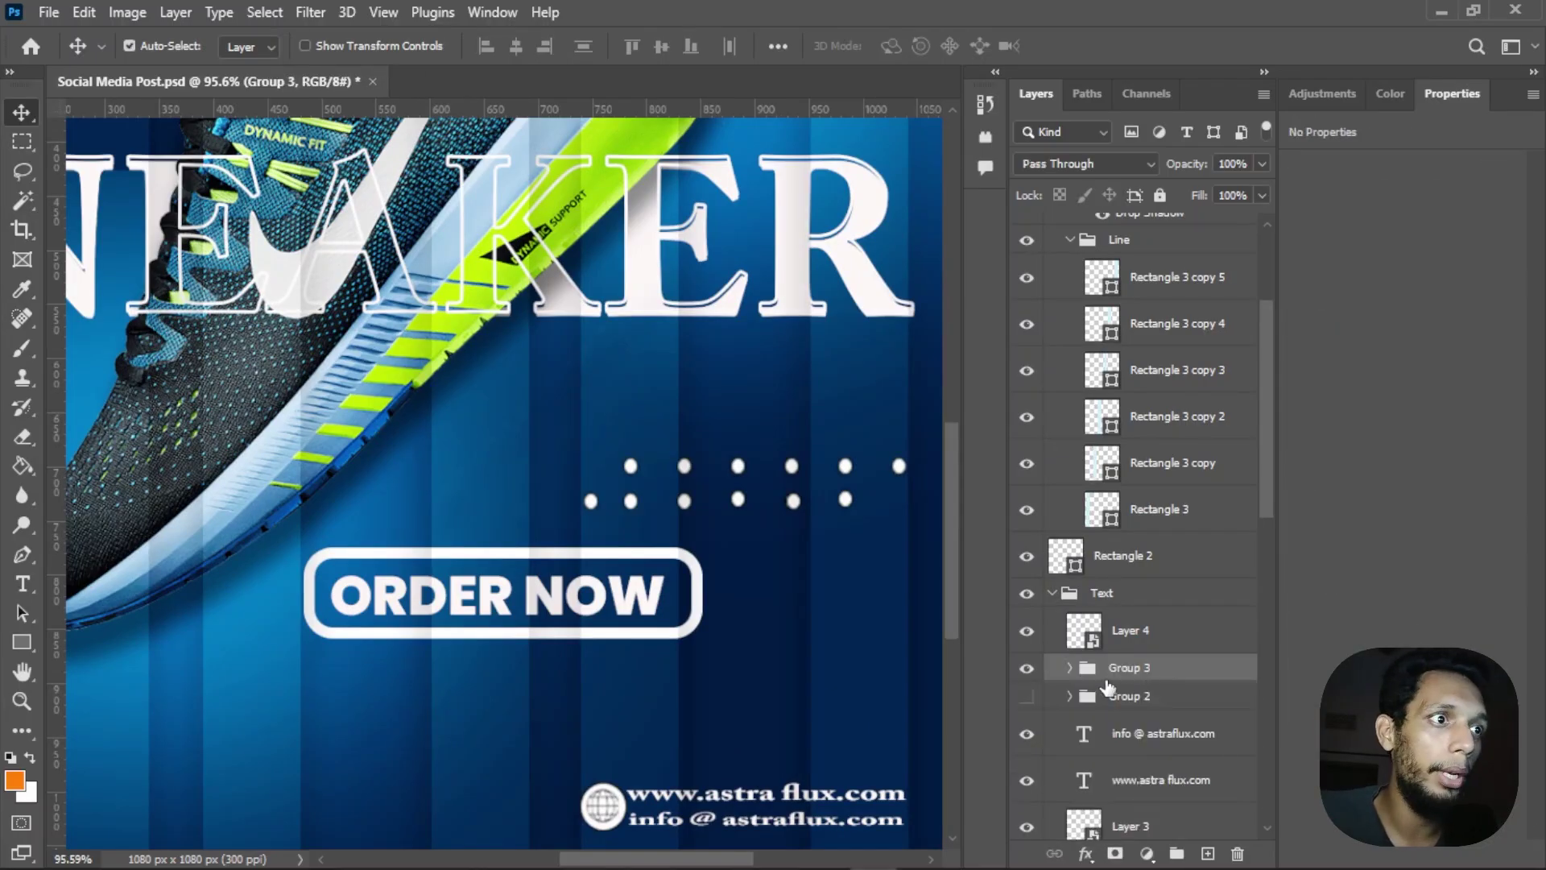
{"action": "double_click", "coordinate": [1123, 677]}
{"action": "type", "text": "Order Now"}
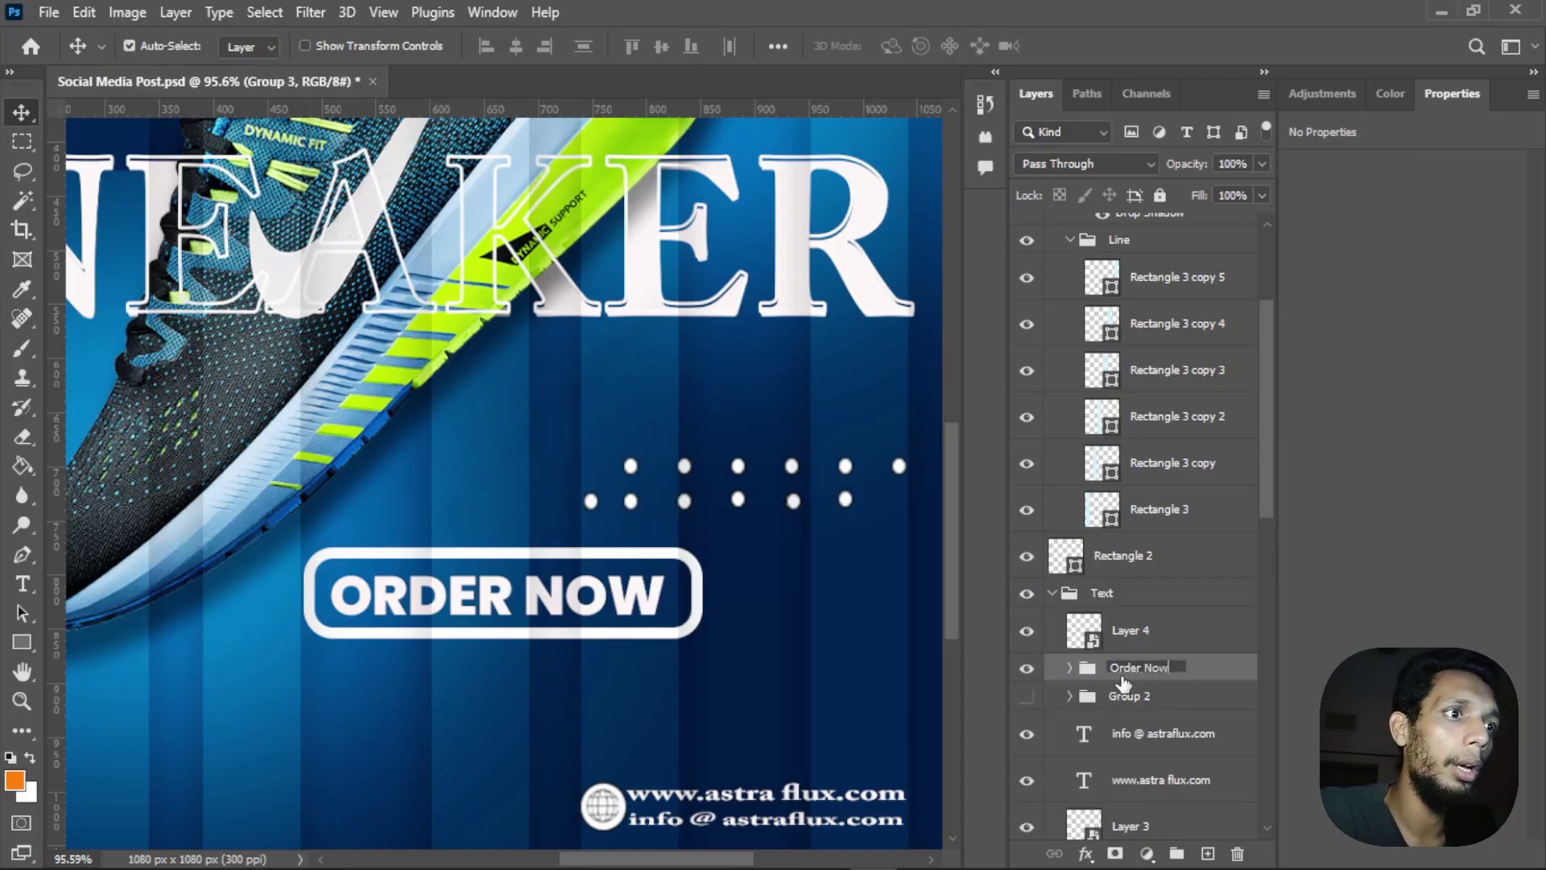
{"action": "key", "text": "Return"}
Step: Align the ORDER NOW text and Rectangle 4 on their horizontal and vertical centres inside the Order Now group
{"action": "left_click", "coordinate": [1070, 668]}
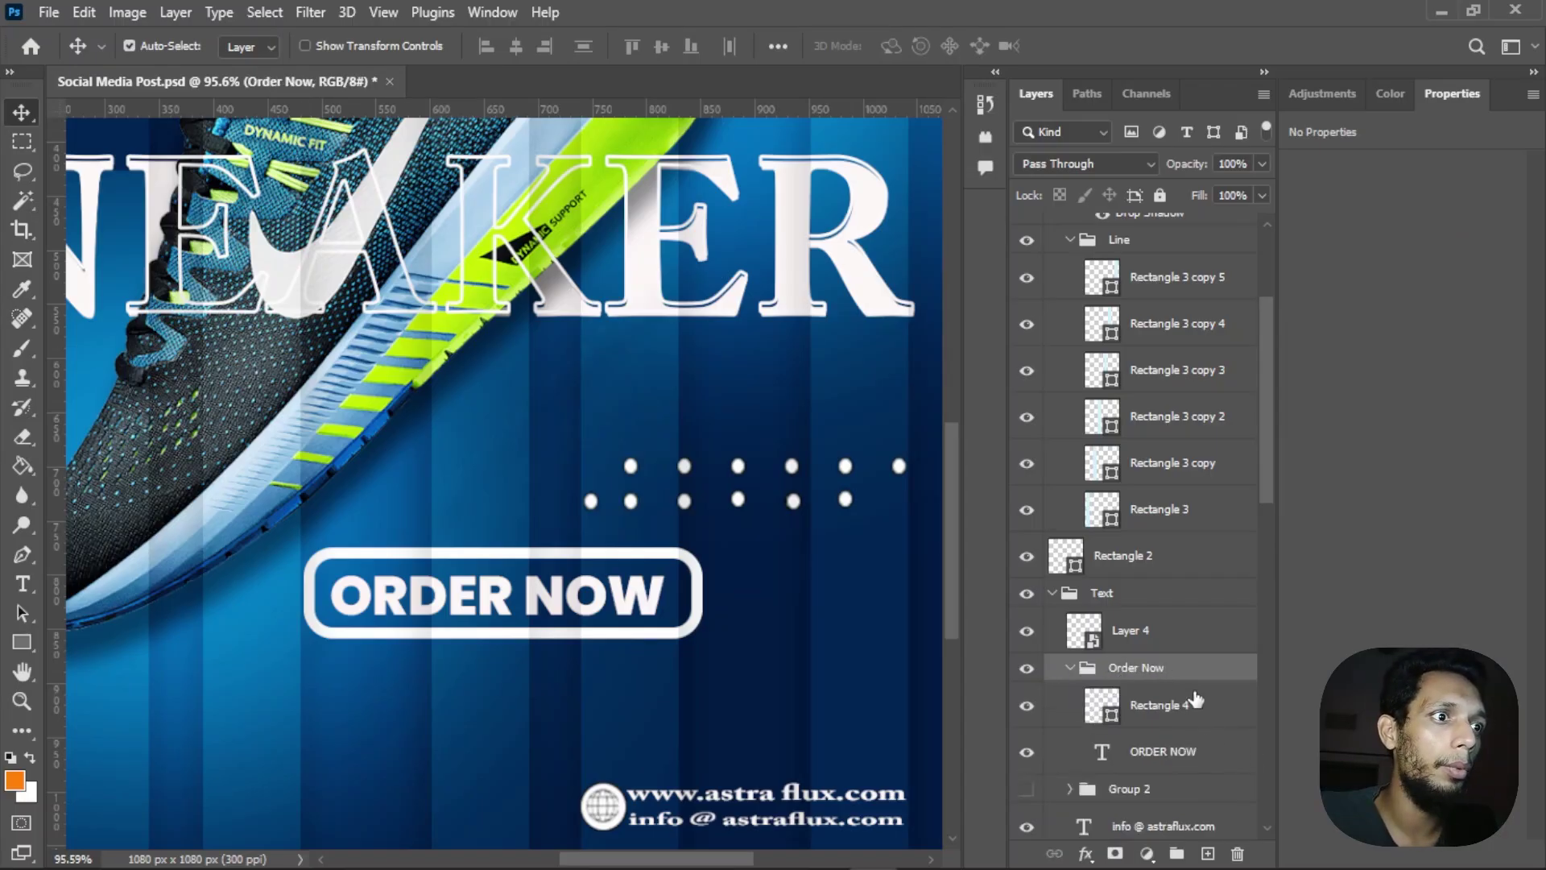
{"action": "left_click", "coordinate": [1194, 704]}
{"action": "left_click", "coordinate": [1188, 756], "text": "ctrl"}
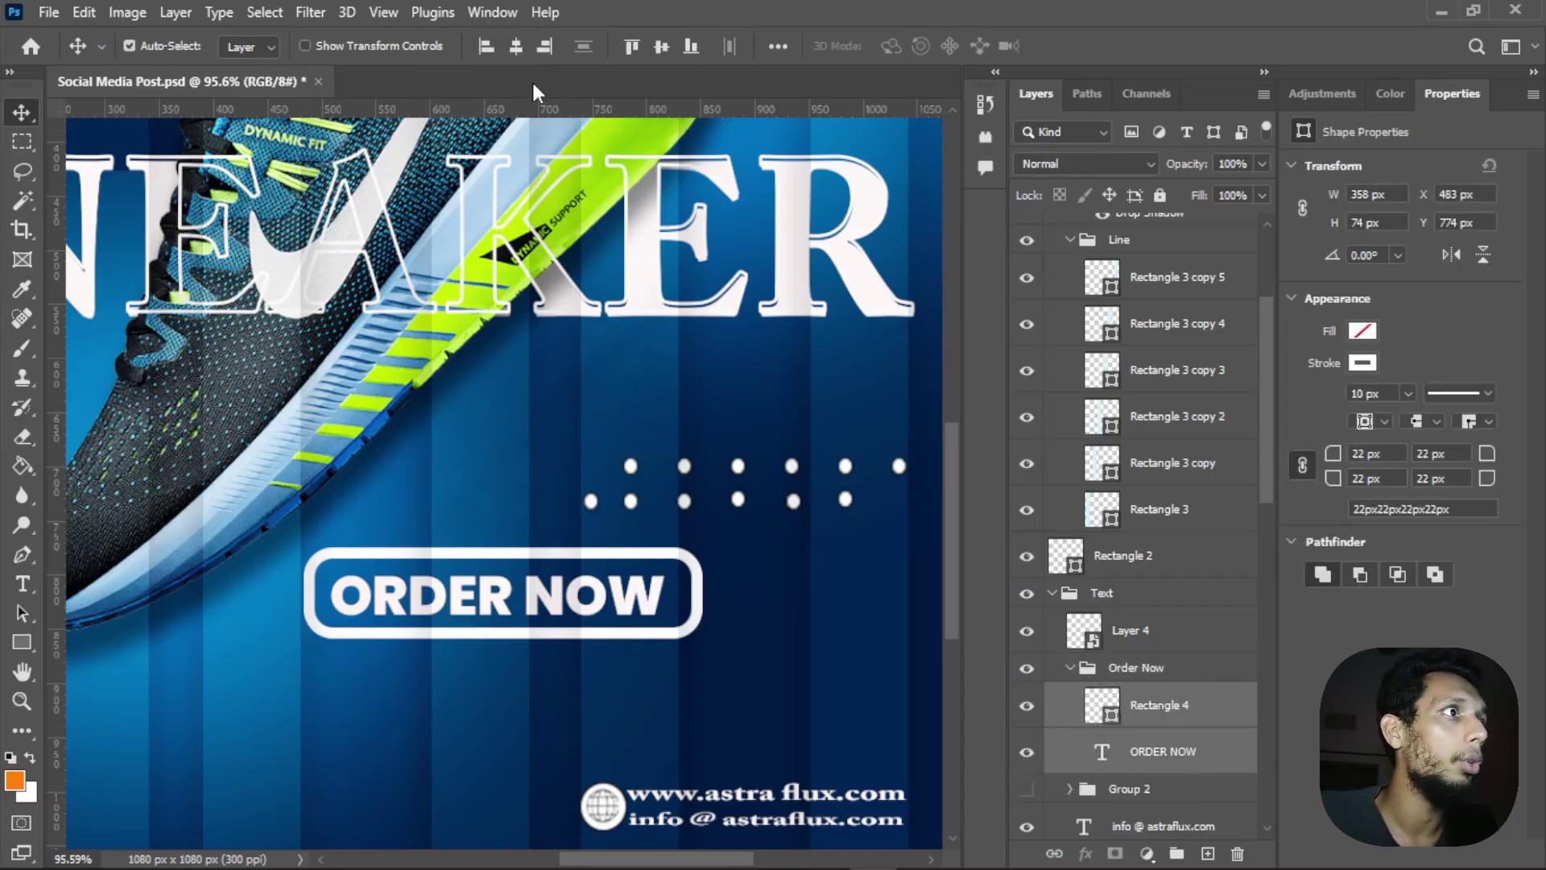
{"action": "left_click", "coordinate": [523, 47]}
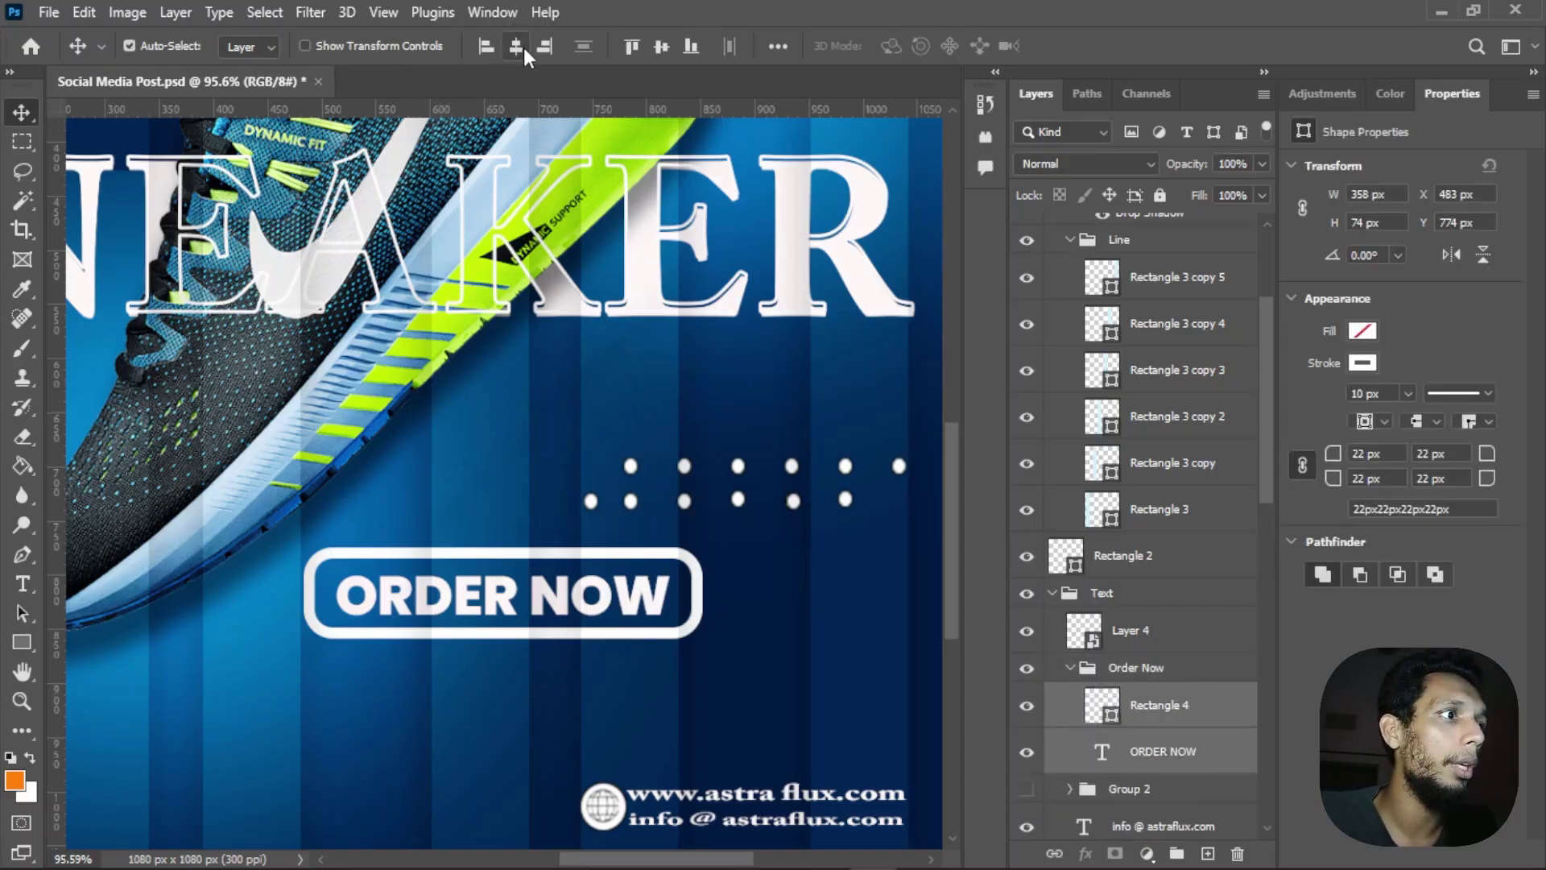
{"action": "left_click", "coordinate": [662, 46]}
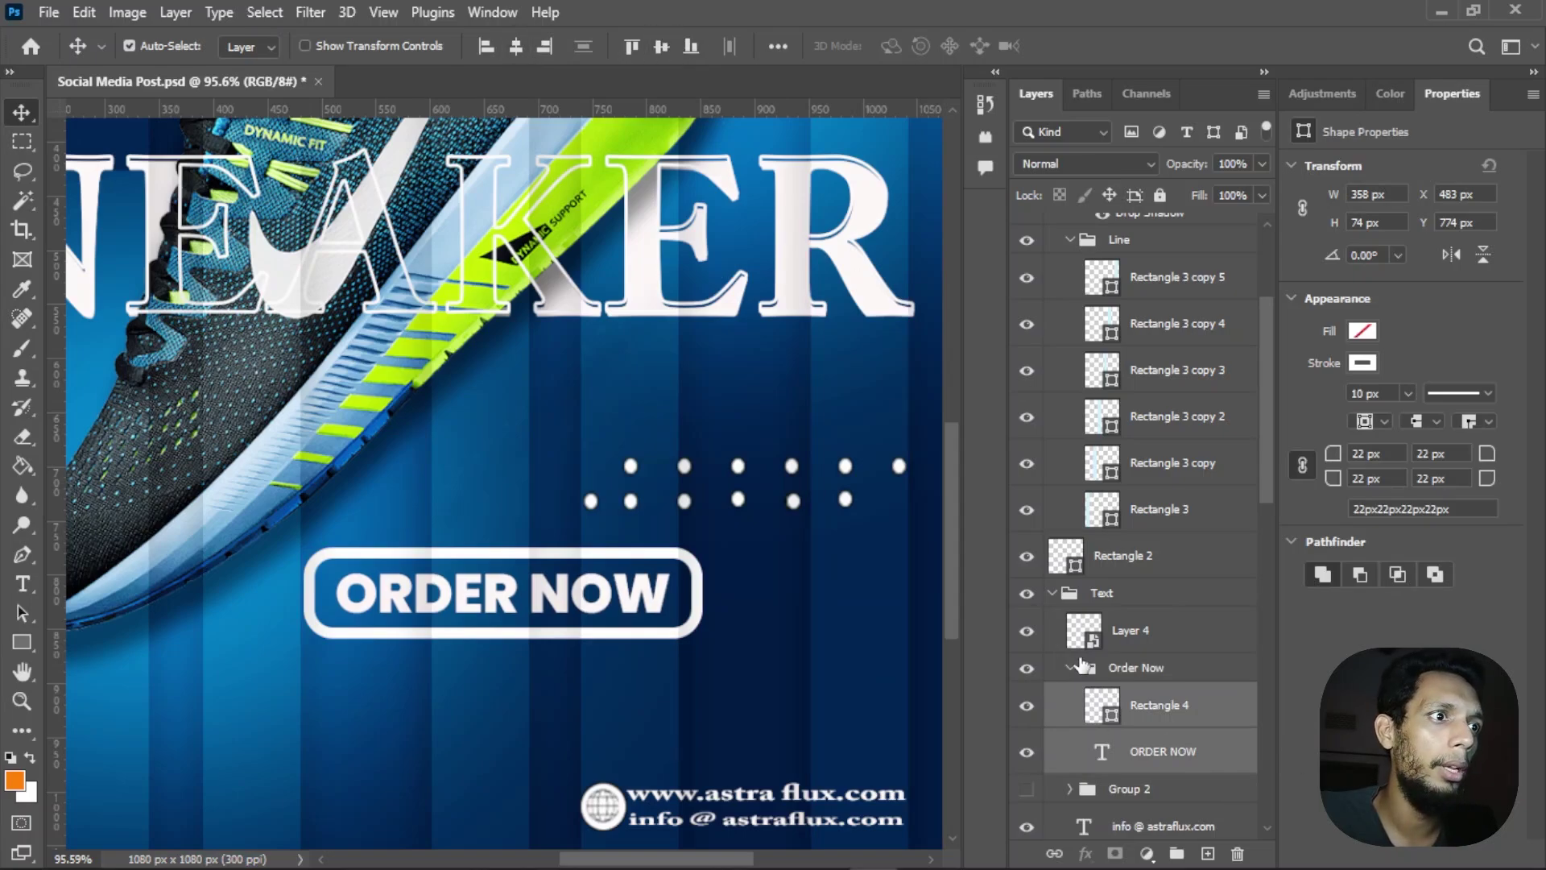
{"action": "left_click", "coordinate": [1071, 667]}
Step: Move the Order Now group straight down by 100 px with Free Transform, bringing its centre to Y 916 px
{"action": "scroll", "coordinate": [570, 741], "scroll_direction": "down", "scroll_amount": 5}
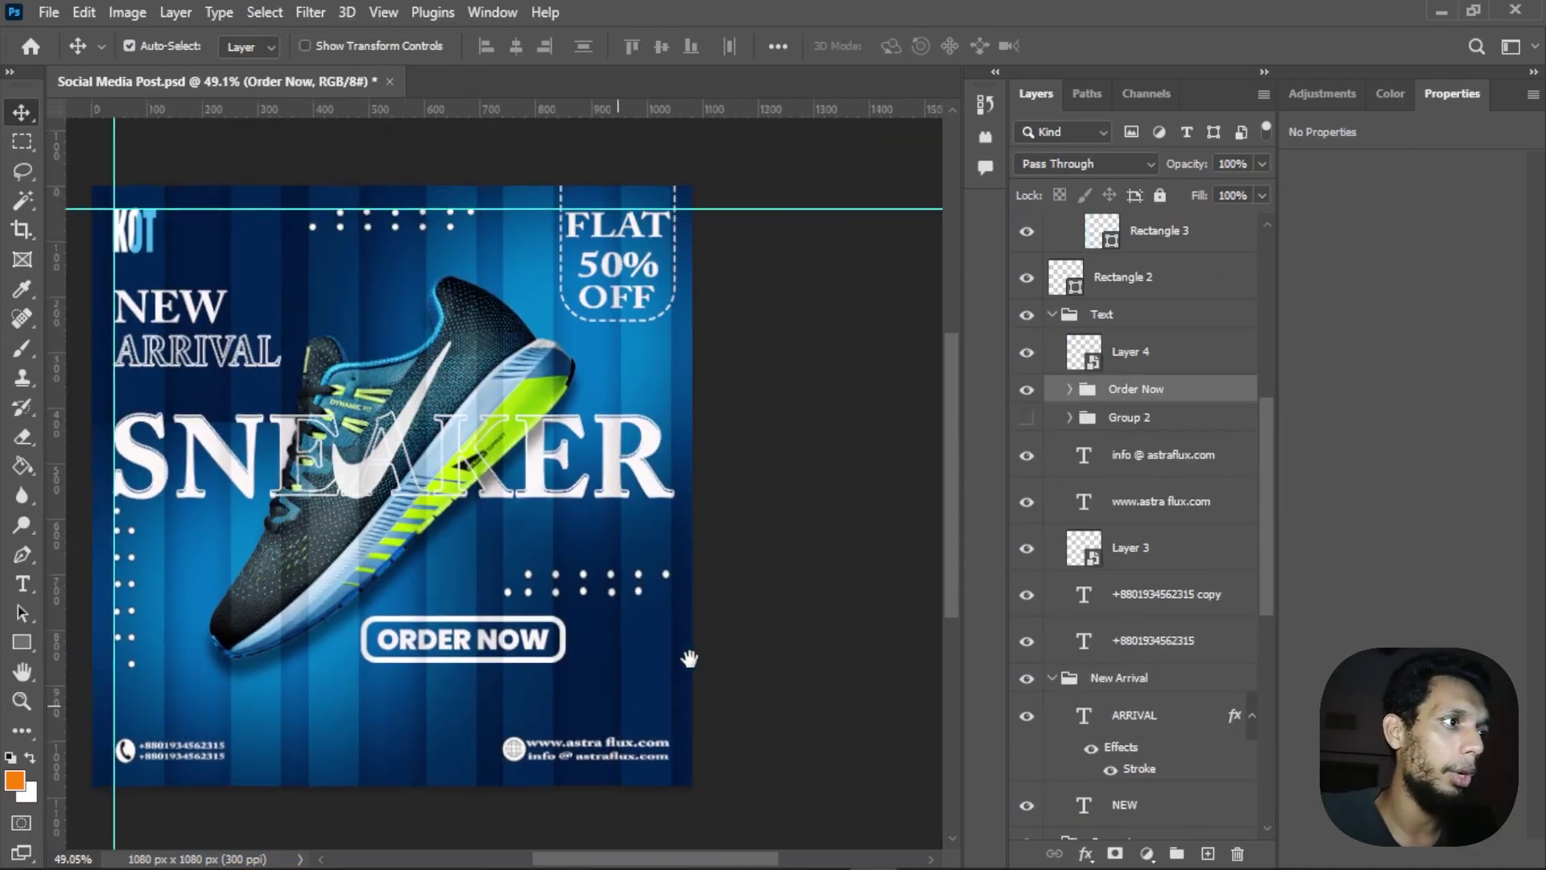
{"action": "key", "text": "ctrl+t"}
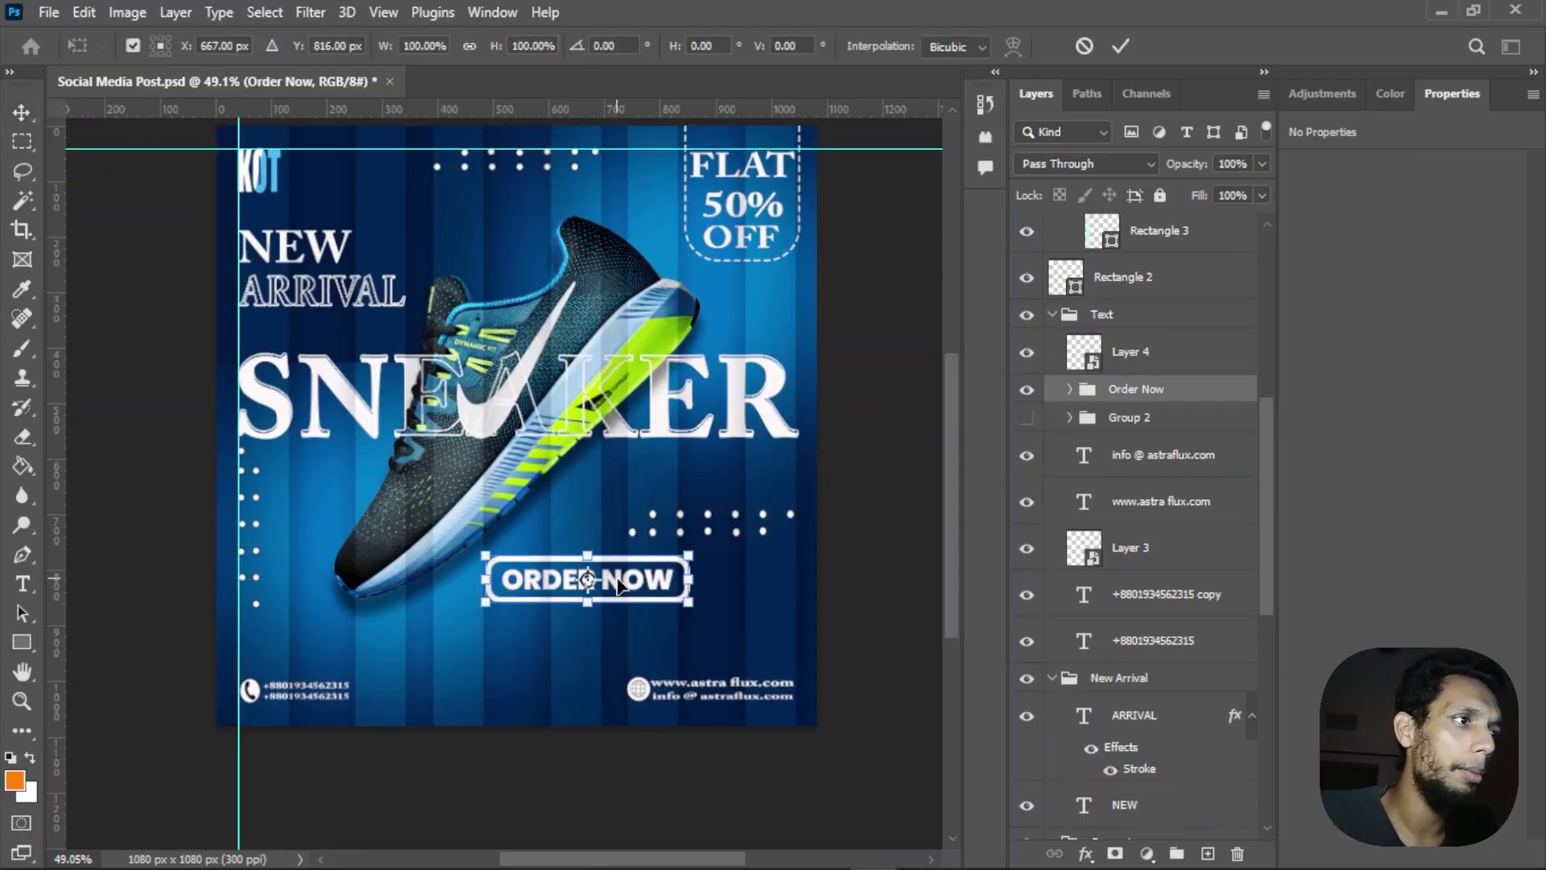
{"action": "key", "text": "shift+Down"}
{"action": "key", "text": "shift+Down"}
{"action": "key", "text": "shift+Down"}
{"action": "key", "text": "shift+Down"}
{"action": "key", "text": "shift+Down"}
{"action": "key", "text": "shift+Down"}
{"action": "key", "text": "shift+Down"}
{"action": "key", "text": "shift+Down"}
{"action": "key", "text": "shift+Down"}
{"action": "key", "text": "shift+Down"}
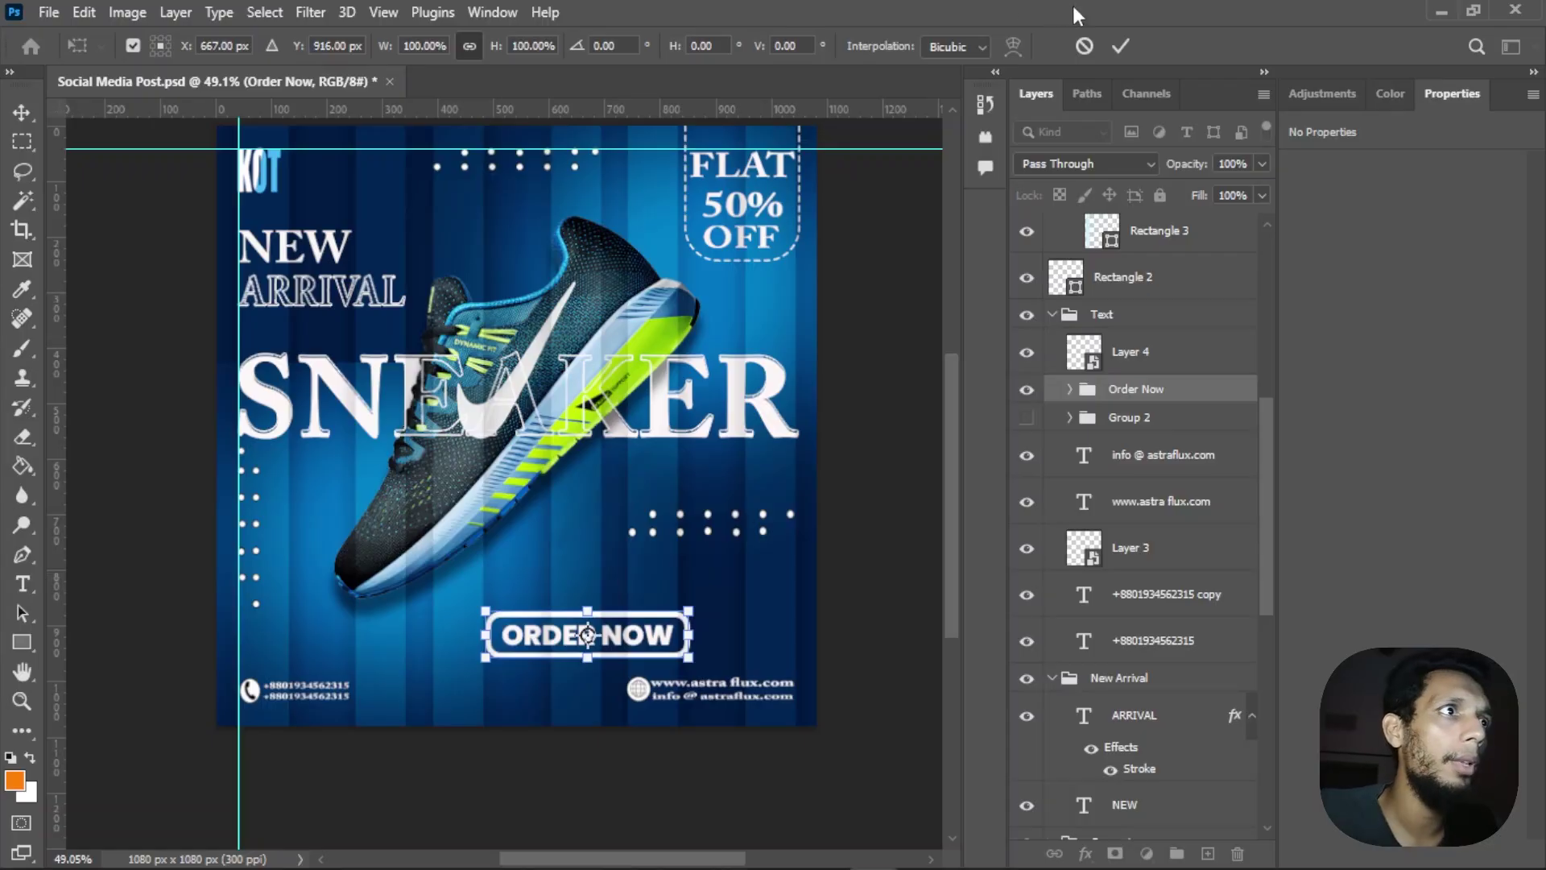
{"action": "left_click", "coordinate": [1120, 45]}
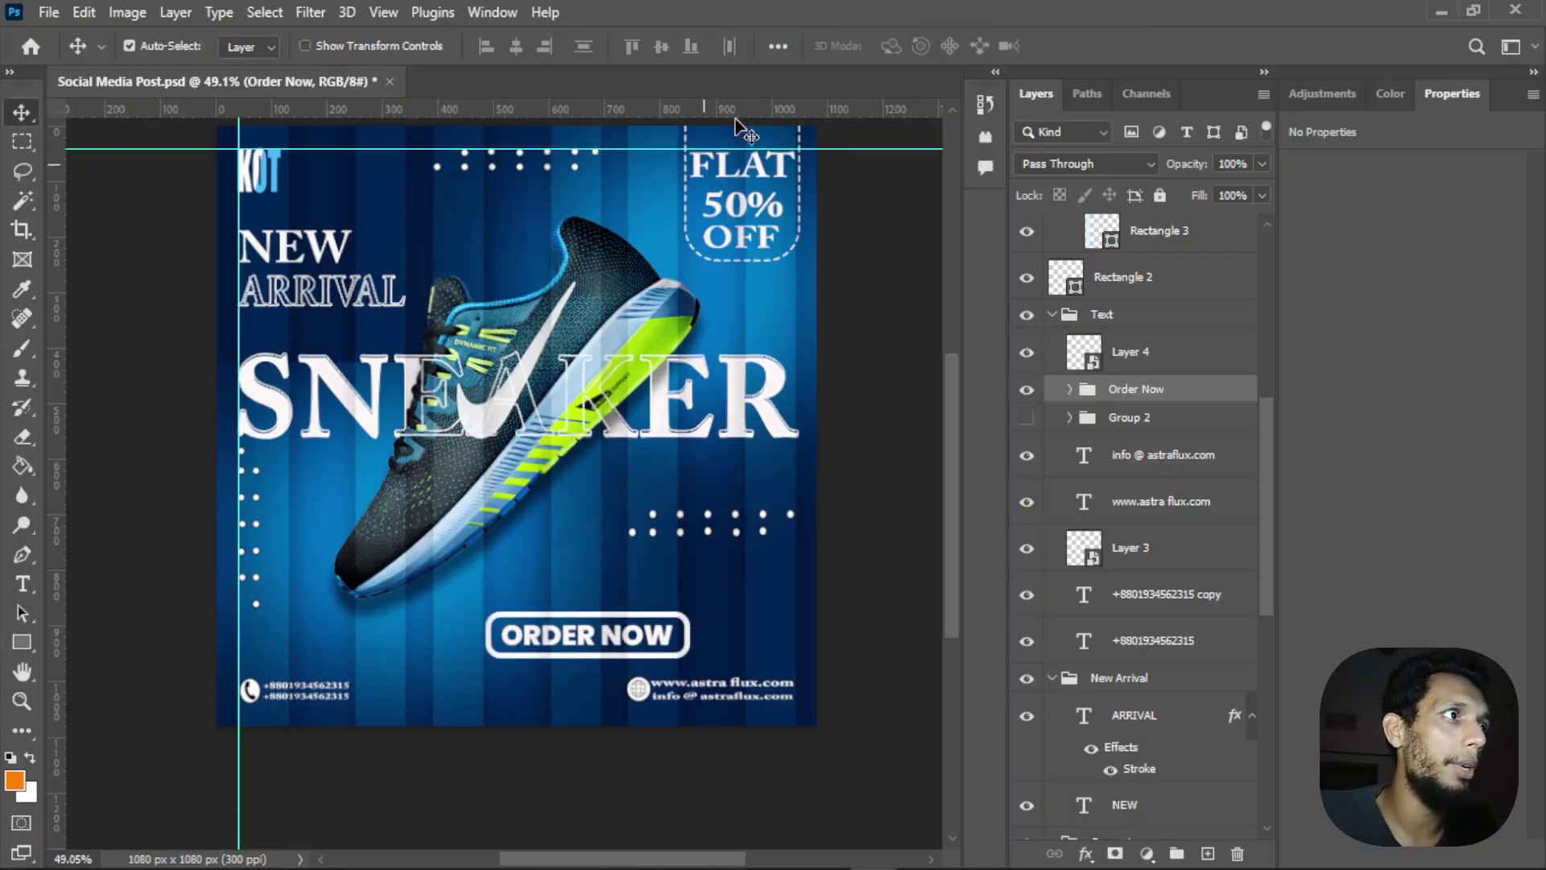
Step: Set alignment relative to the canvas and centre the Order Now group horizontally on it
{"action": "left_click", "coordinate": [777, 46]}
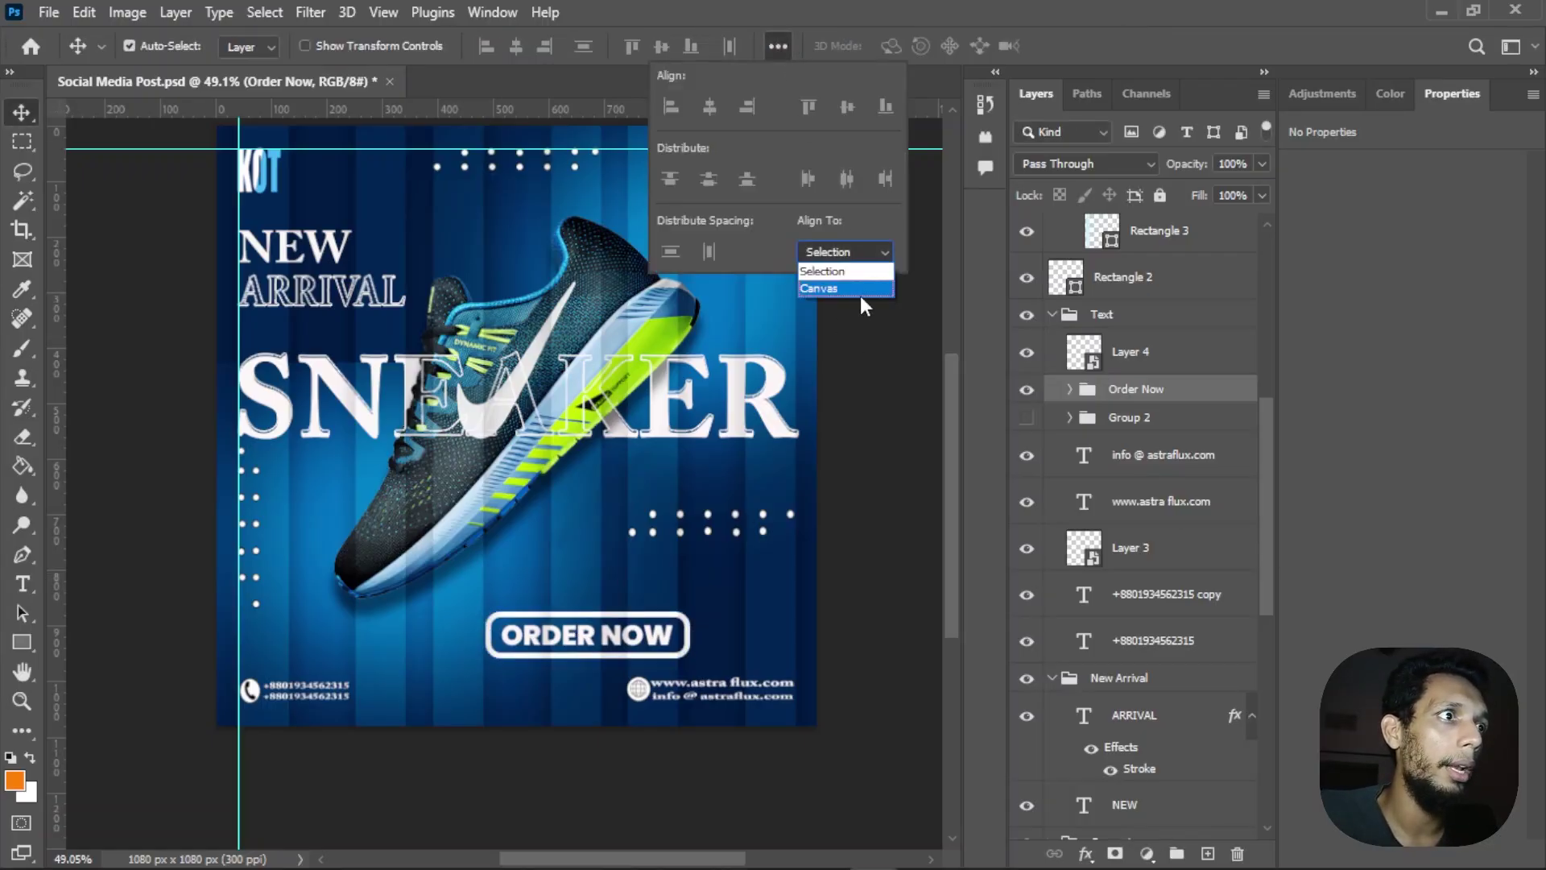
{"action": "left_click", "coordinate": [859, 289]}
{"action": "left_click", "coordinate": [516, 46]}
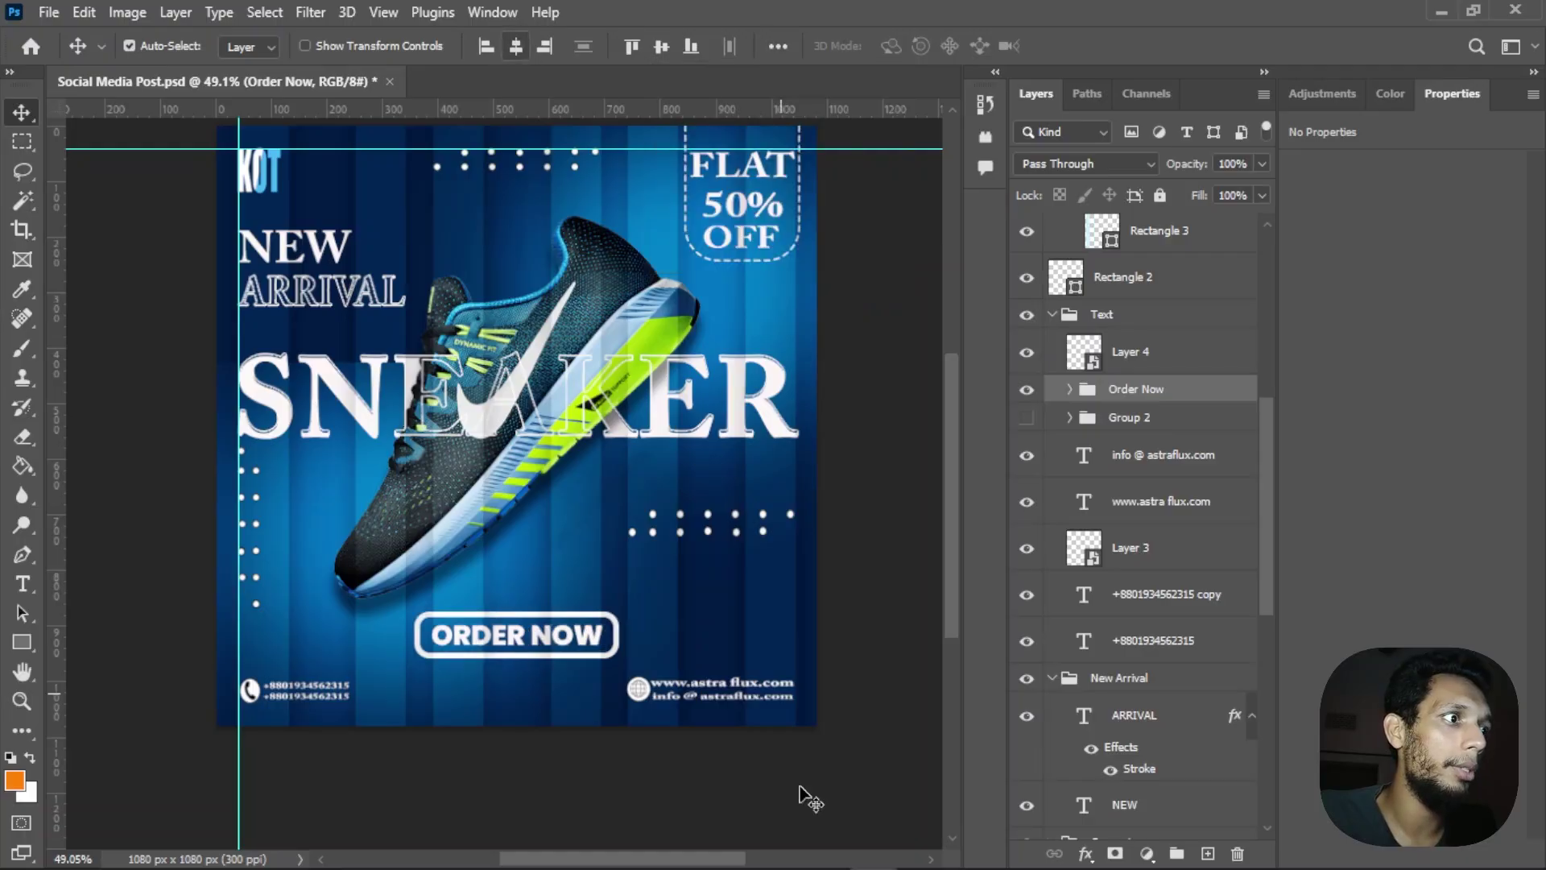
{"action": "scroll", "coordinate": [810, 802], "scroll_direction": "up", "scroll_amount": 2}
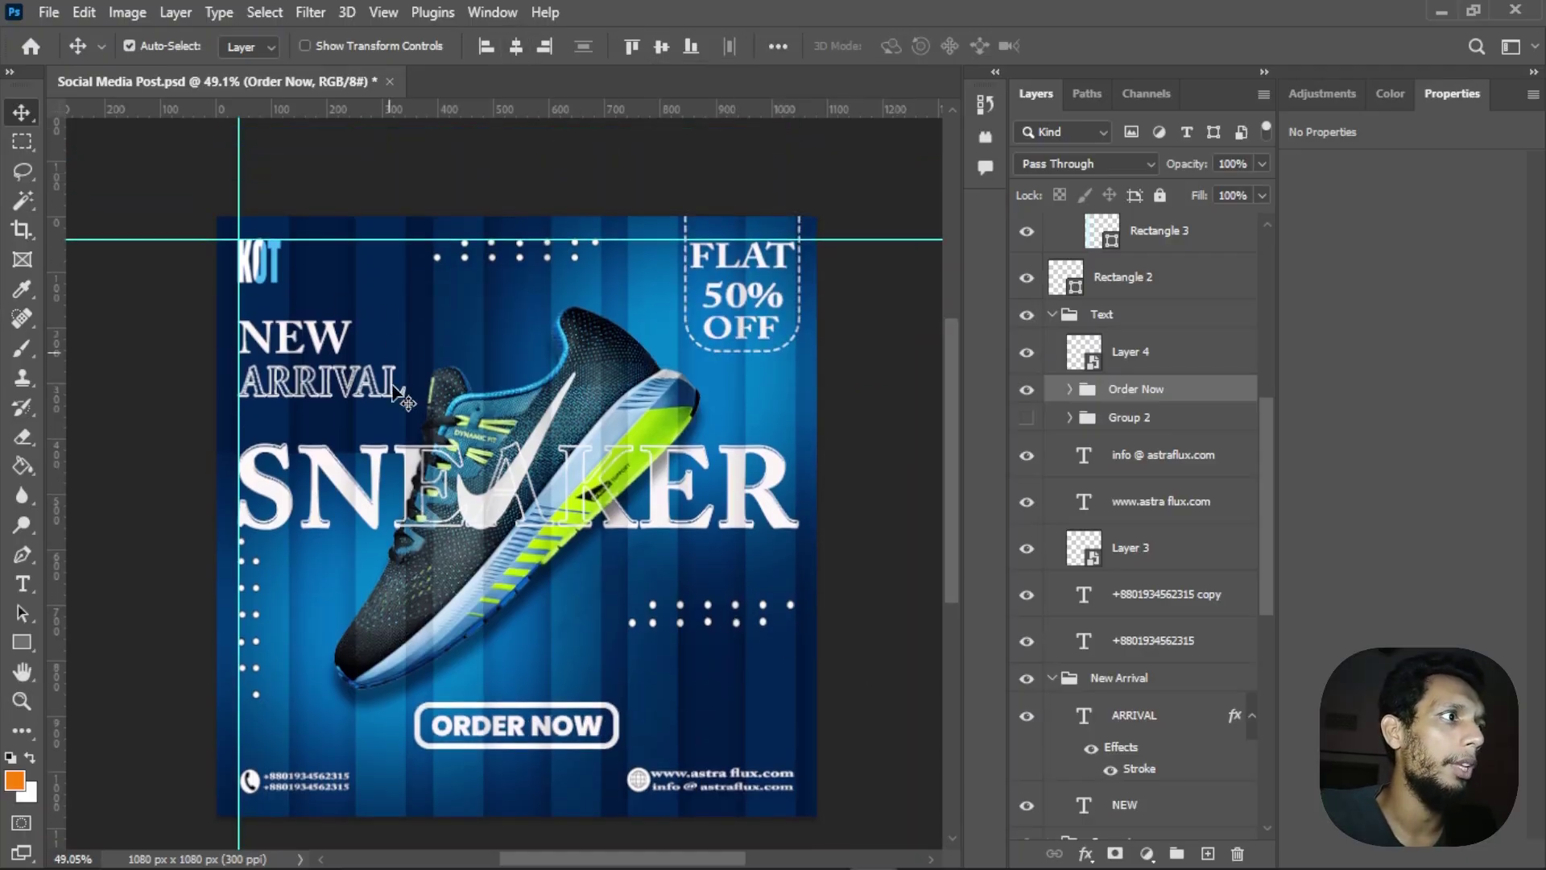
Step: Change the font of the NEW headline text to Poppins Bold
{"action": "scroll", "coordinate": [298, 386], "scroll_direction": "up", "scroll_amount": 4}
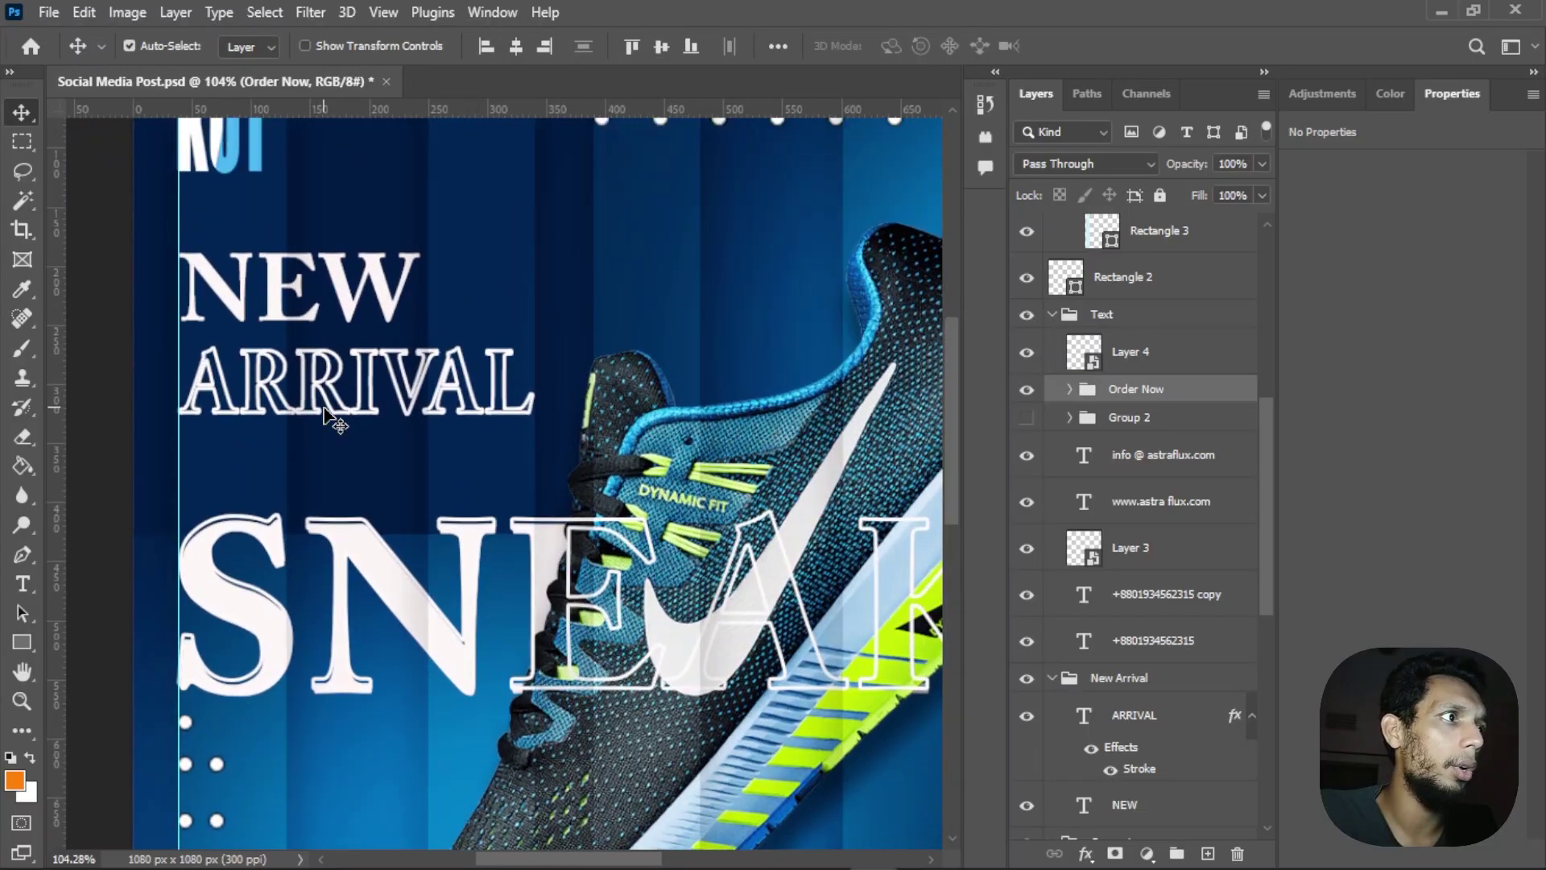
{"action": "key", "text": "t"}
{"action": "left_click", "coordinate": [315, 289]}
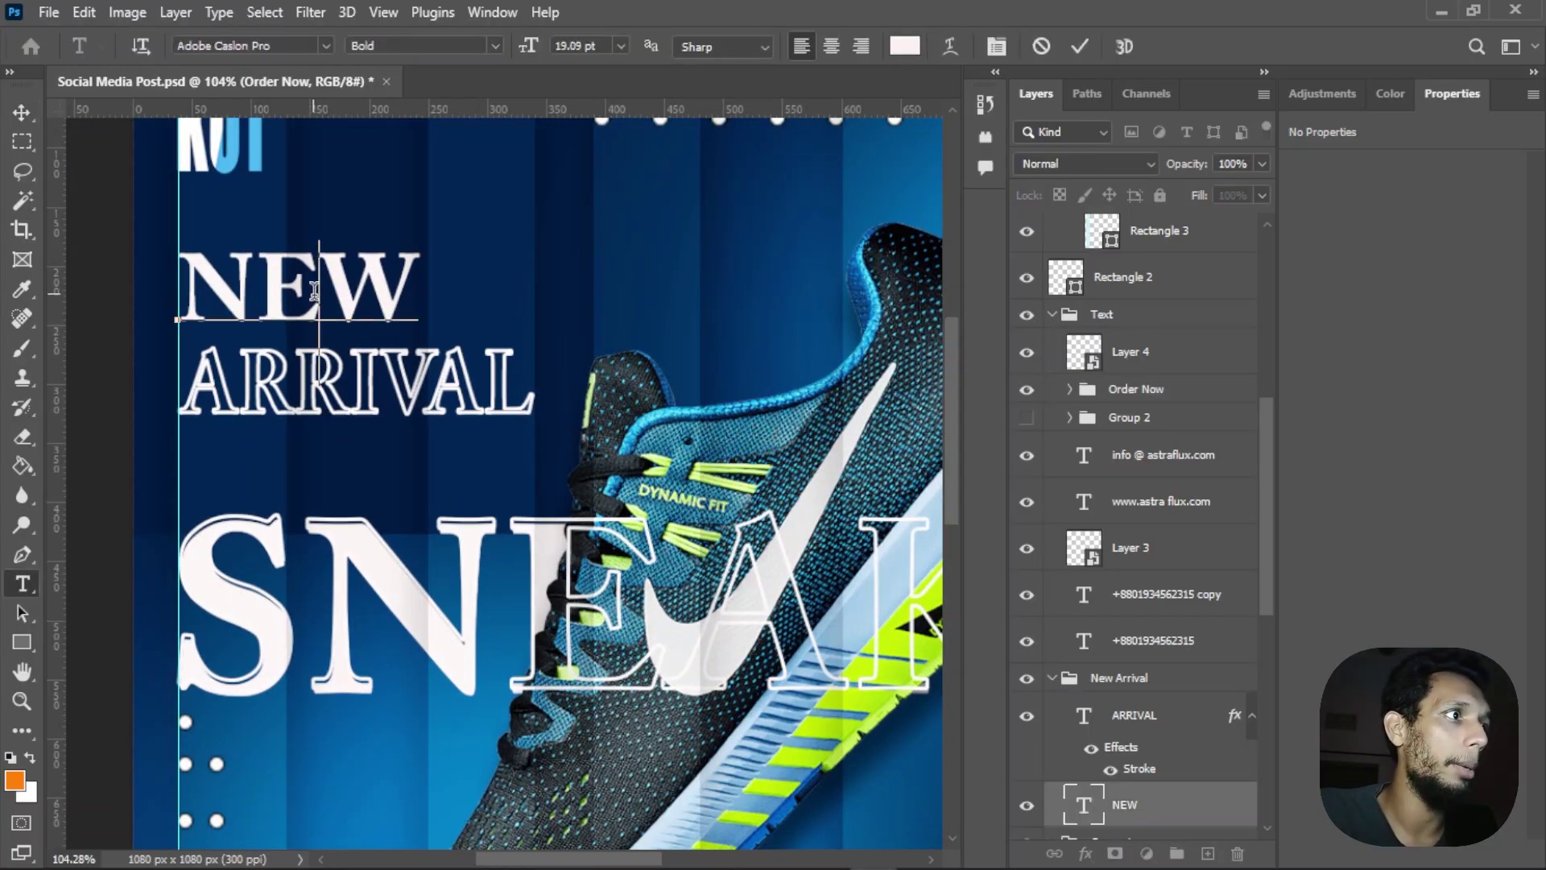
{"action": "double_click", "coordinate": [315, 290]}
{"action": "left_click", "coordinate": [306, 45]}
{"action": "type", "text": "po"}
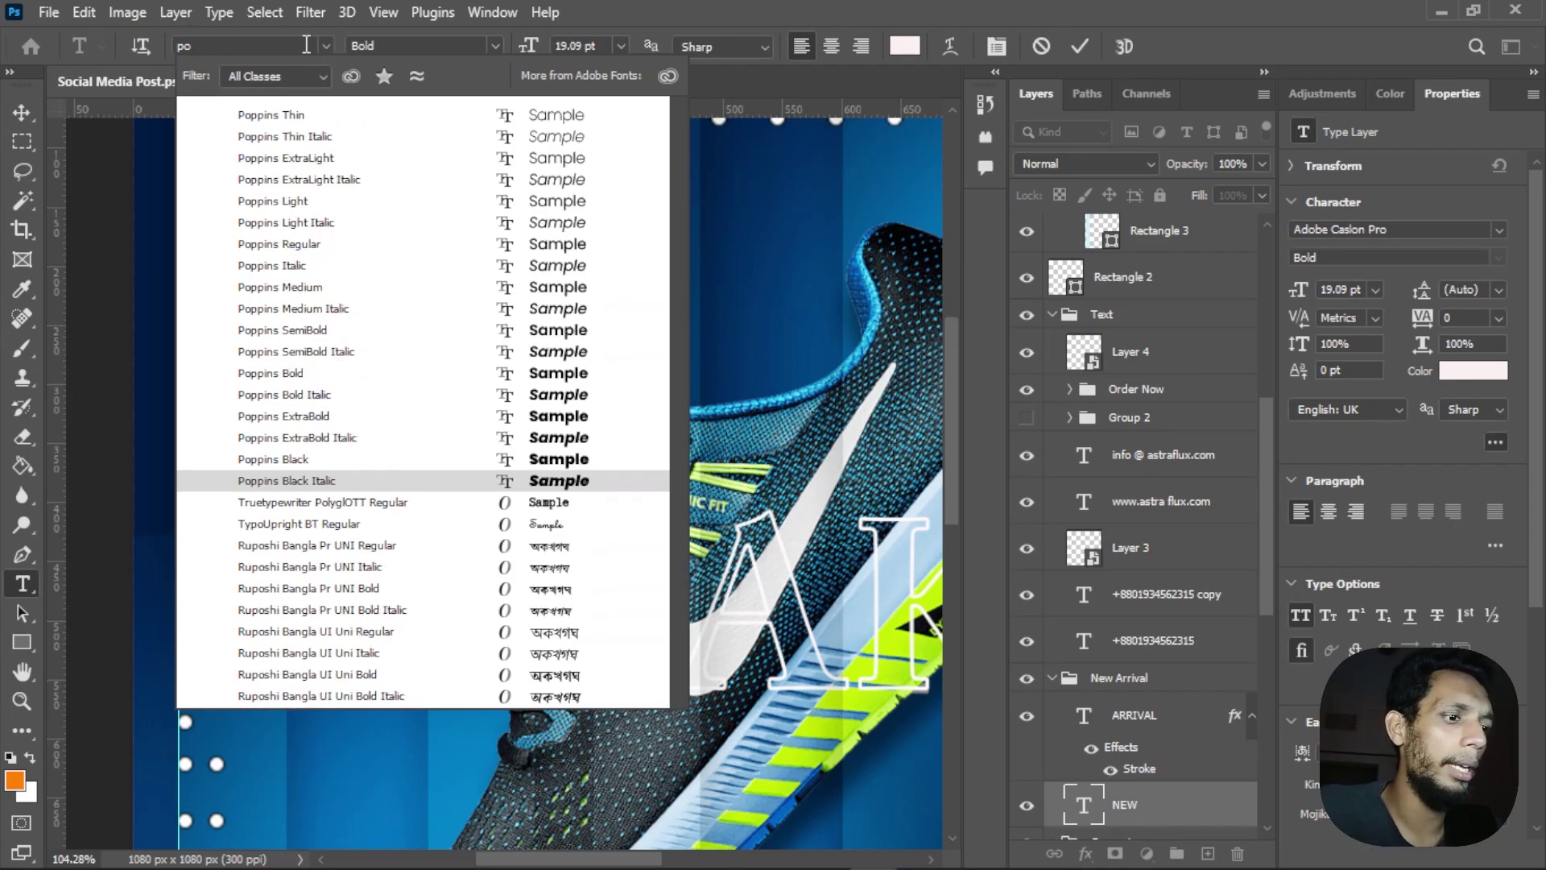
{"action": "type", "text": "ppins"}
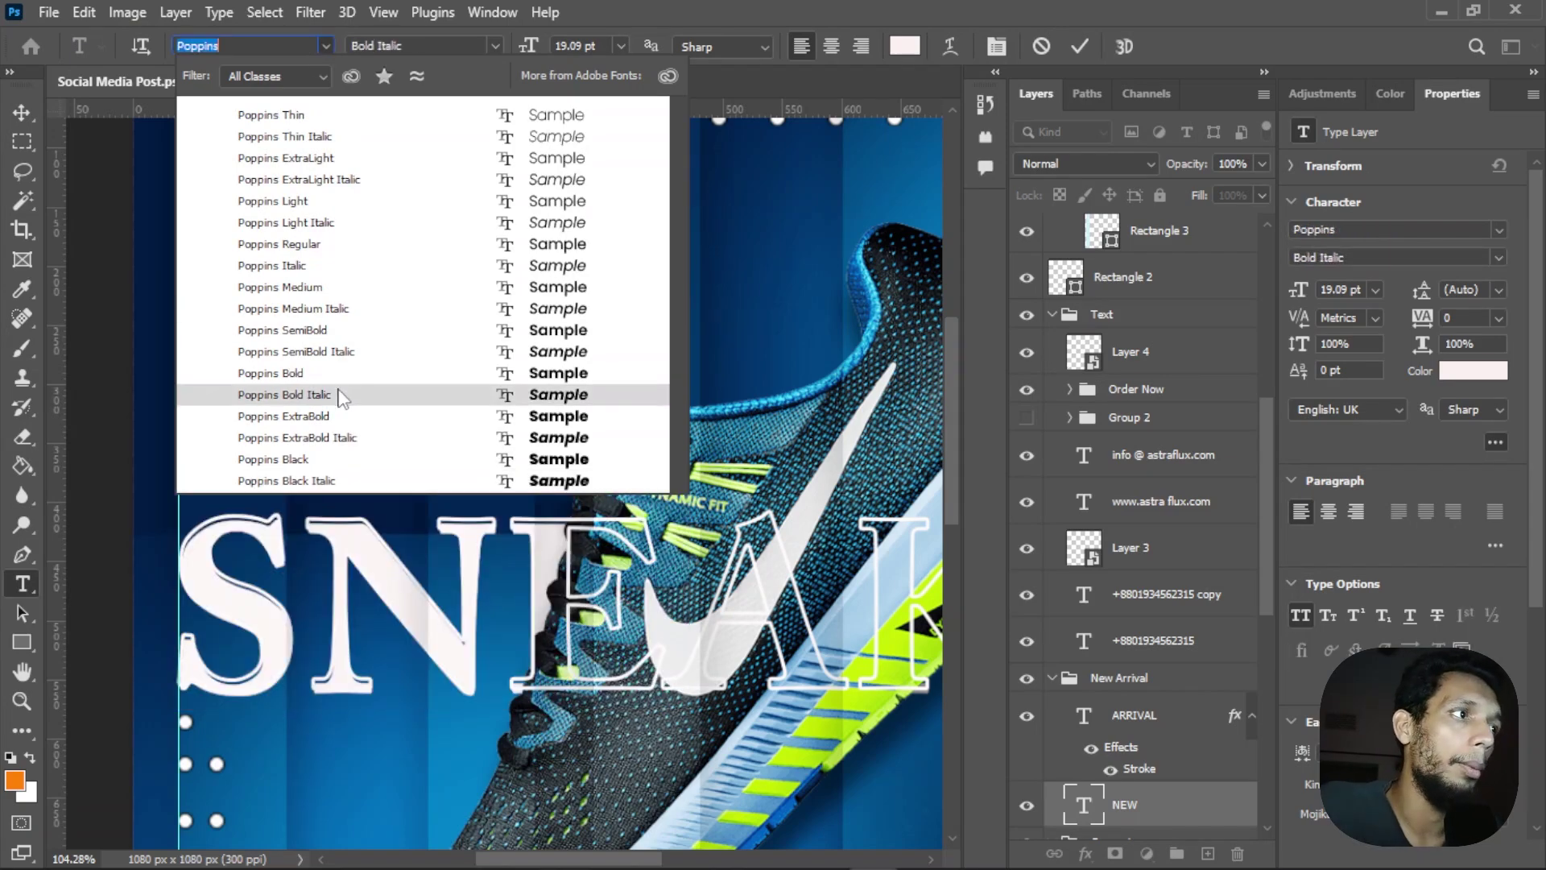
{"action": "left_click", "coordinate": [337, 375]}
{"action": "left_click", "coordinate": [1080, 47]}
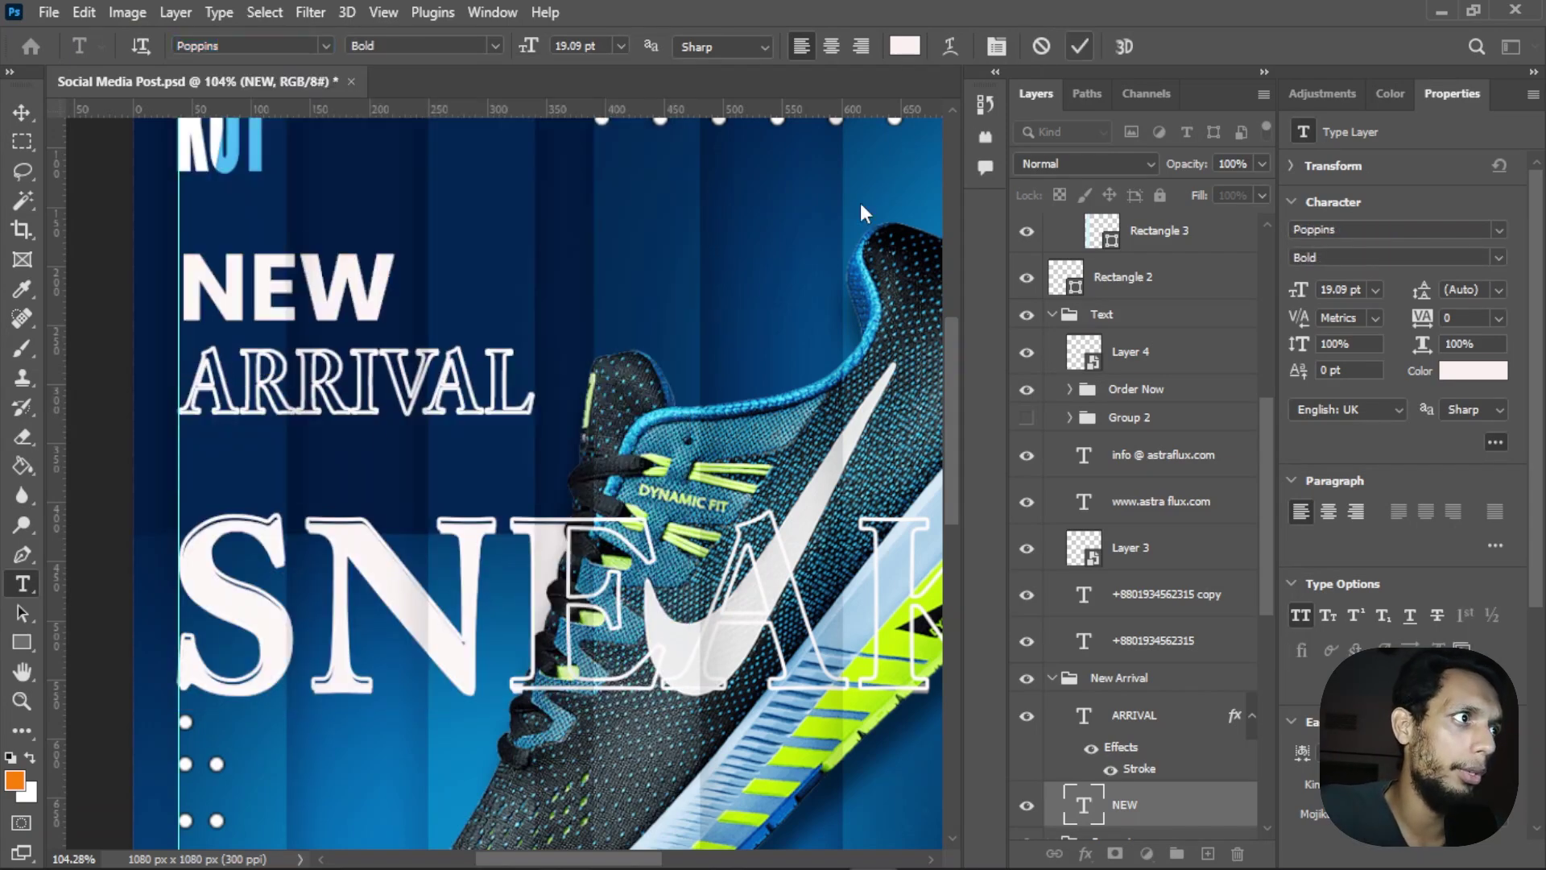
Step: Change the font of the outlined ARRIVAL text to Poppins ExtraBold
{"action": "left_click", "coordinate": [319, 386]}
{"action": "double_click", "coordinate": [319, 386]}
{"action": "left_click", "coordinate": [288, 46]}
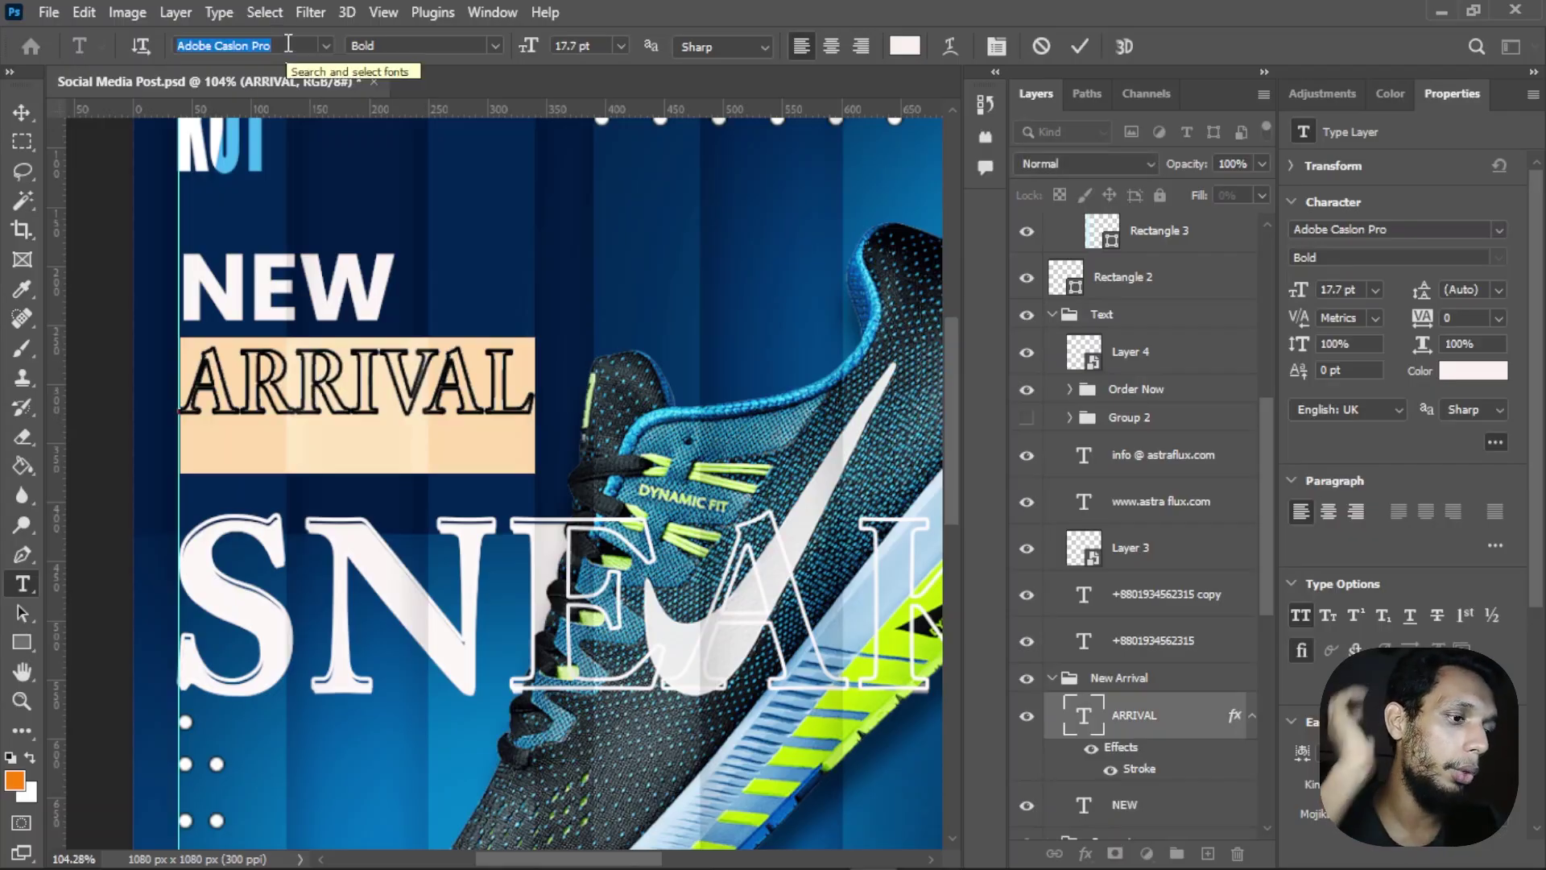
{"action": "type", "text": "Poppins"}
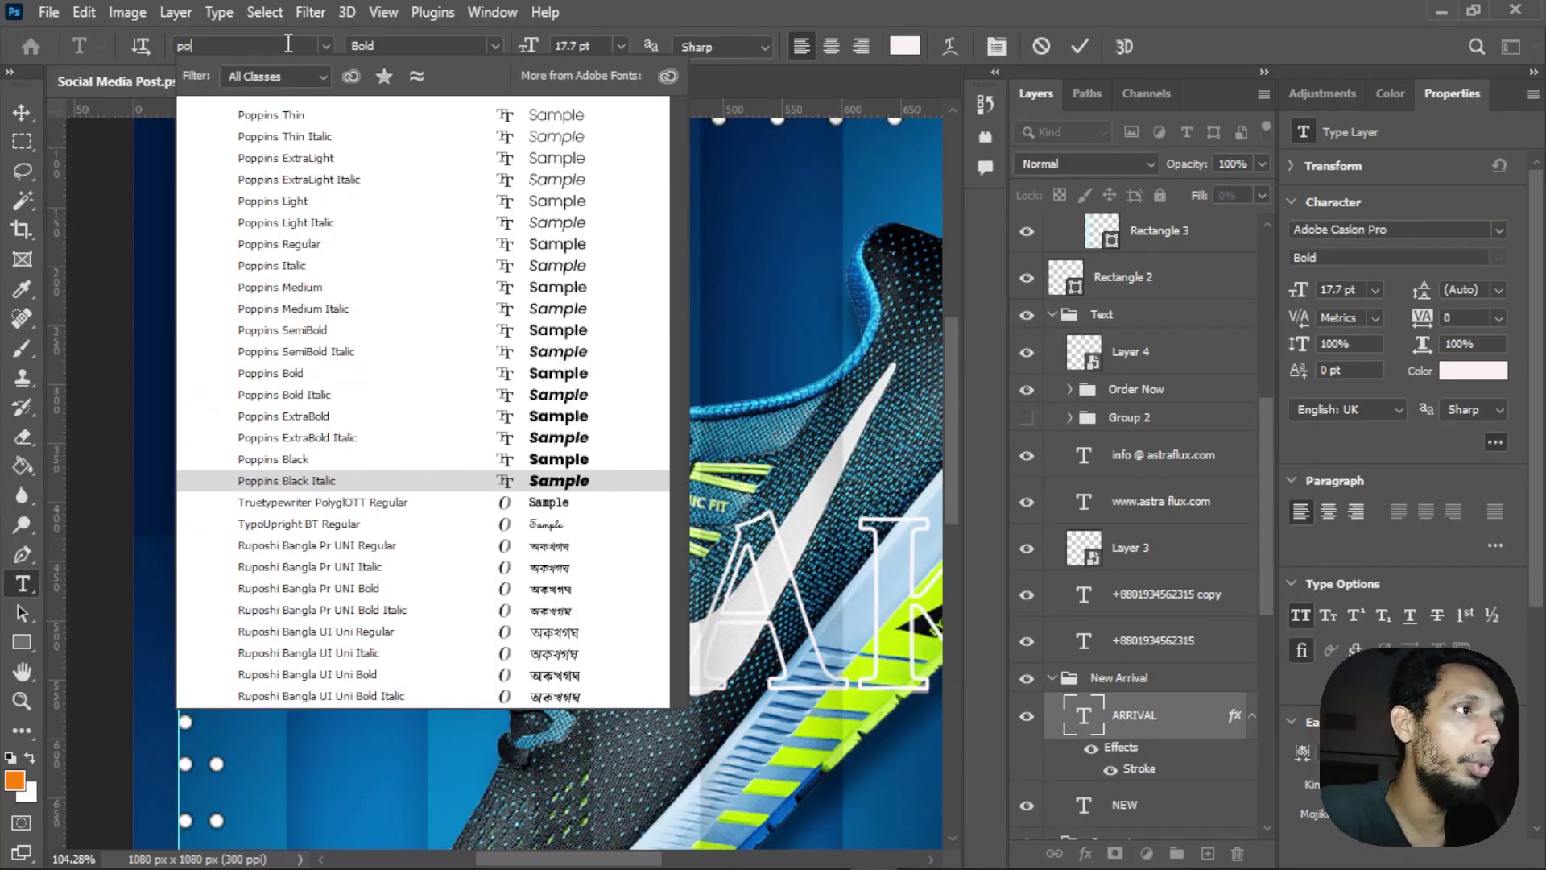
{"action": "key", "text": "Return"}
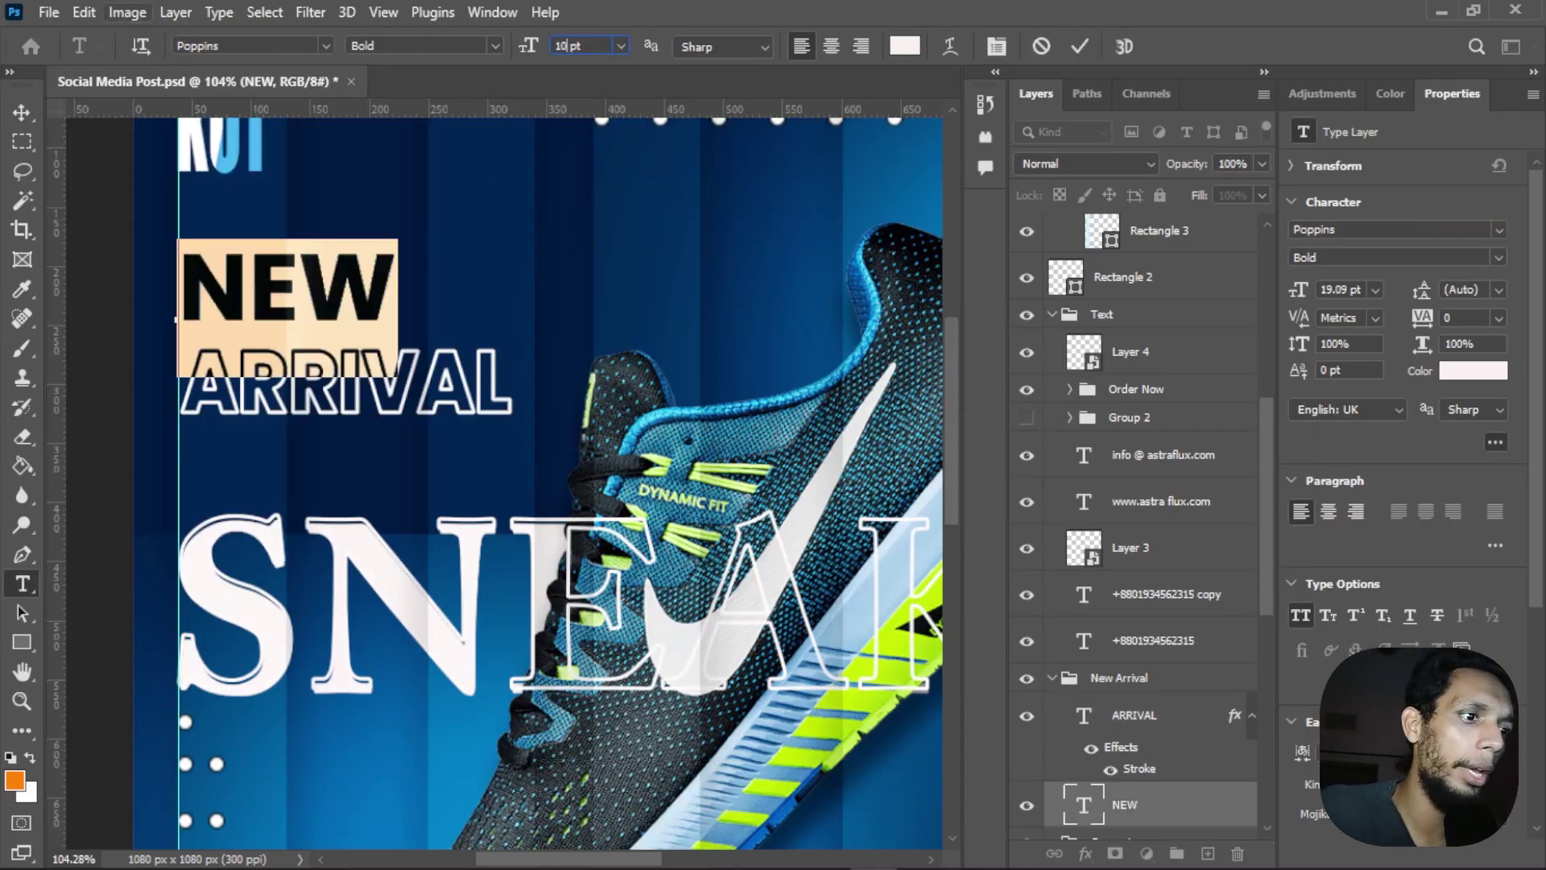
Step: Set the font size of the NEW text to 20 pt
{"action": "key", "text": "Return"}
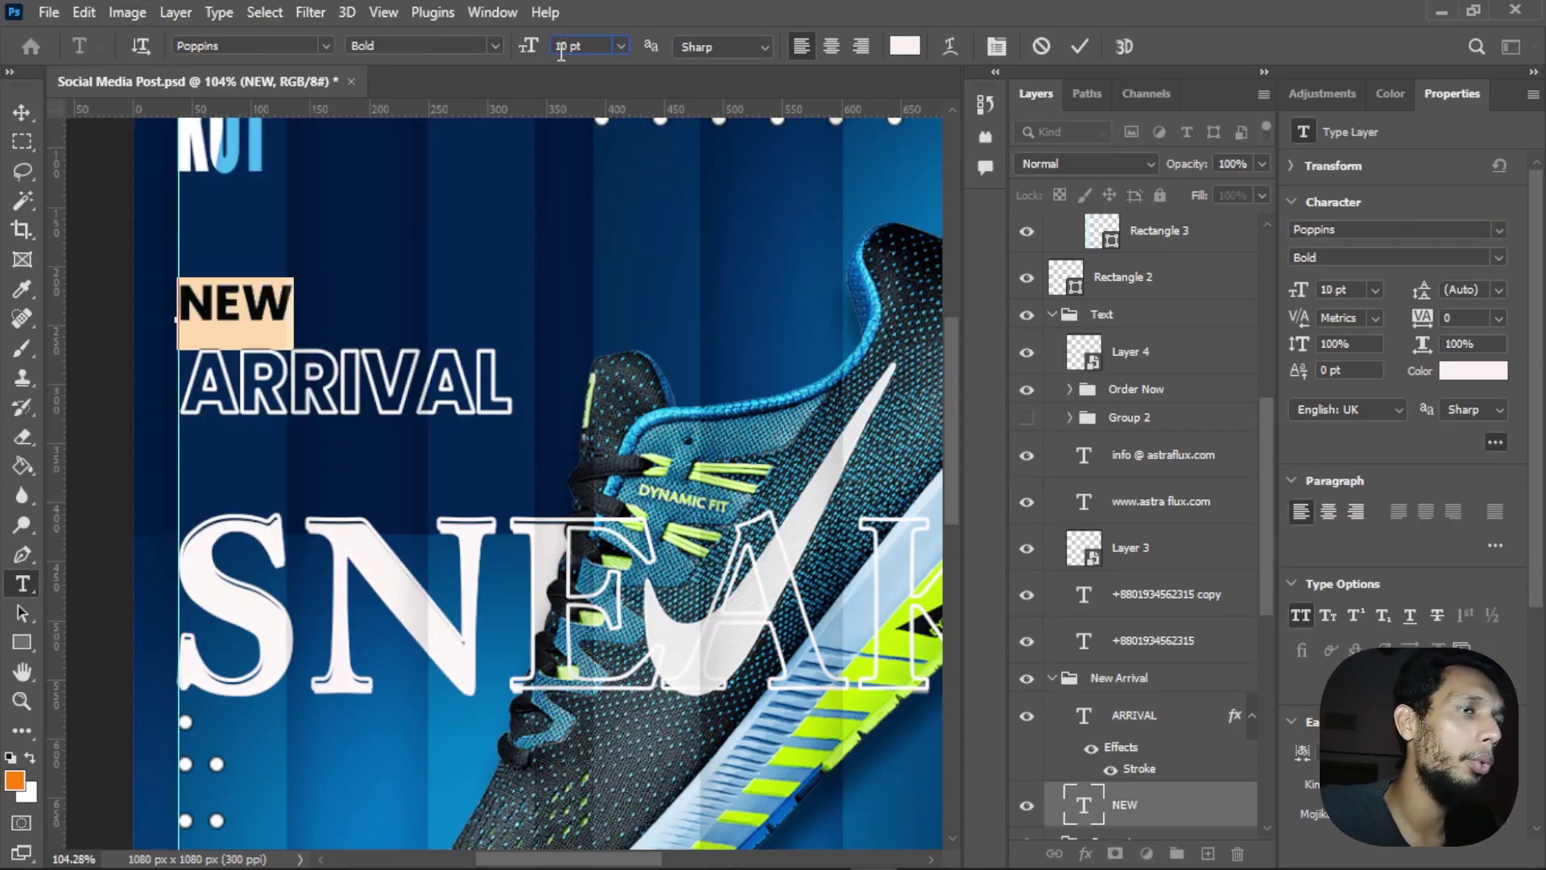
{"action": "type", "text": "20"}
{"action": "key", "text": "Return"}
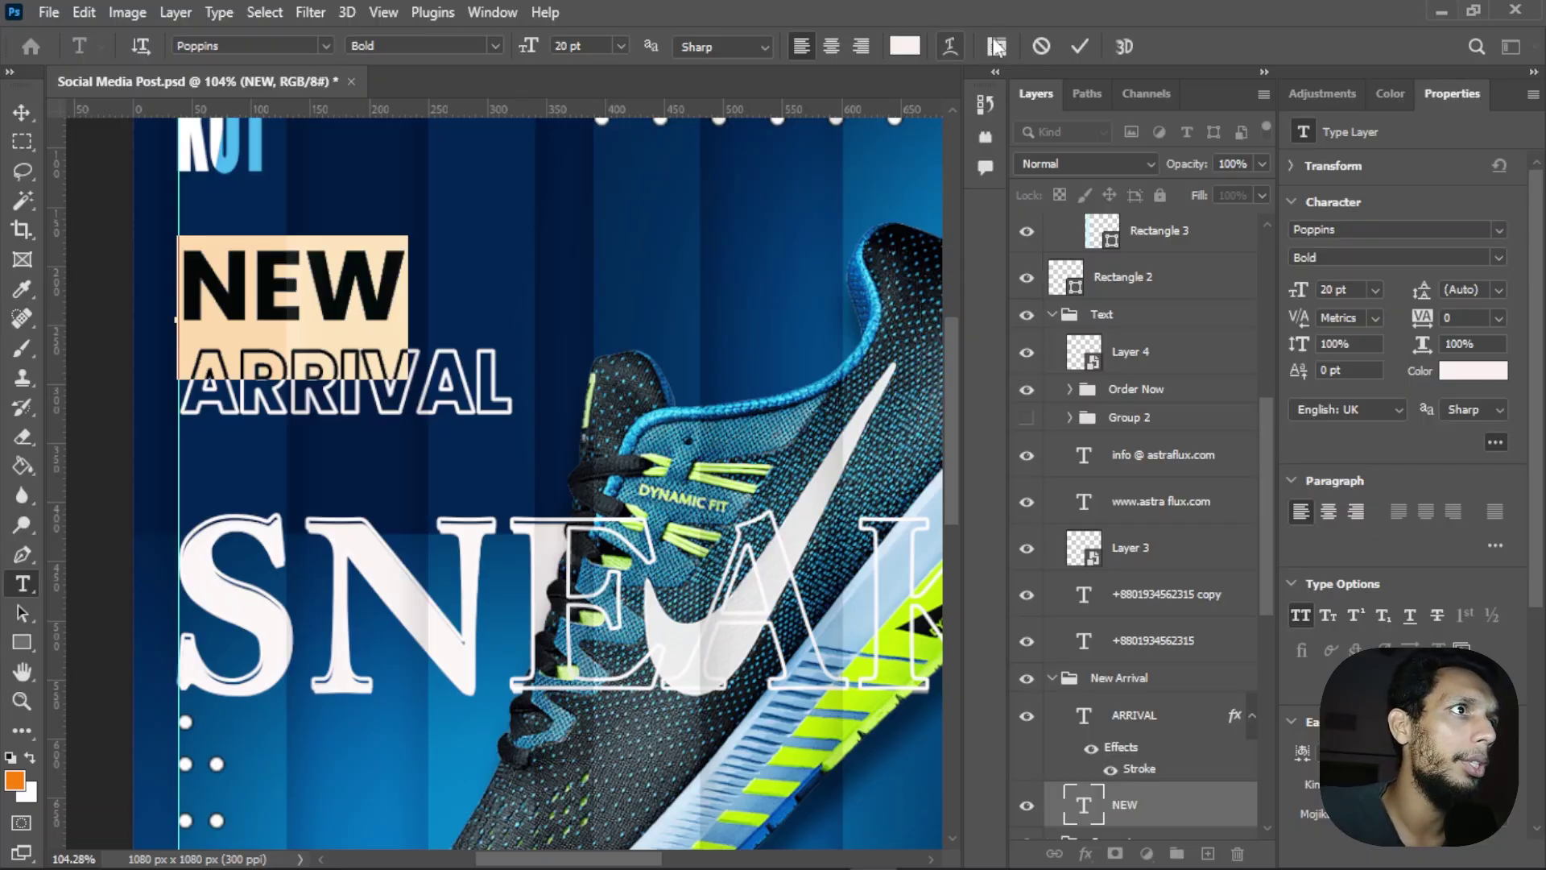
{"action": "left_click", "coordinate": [1079, 45]}
Step: Set the font size of the ARRIVAL text to 20 pt
{"action": "left_click", "coordinate": [398, 369]}
{"action": "key", "text": "ctrl+a"}
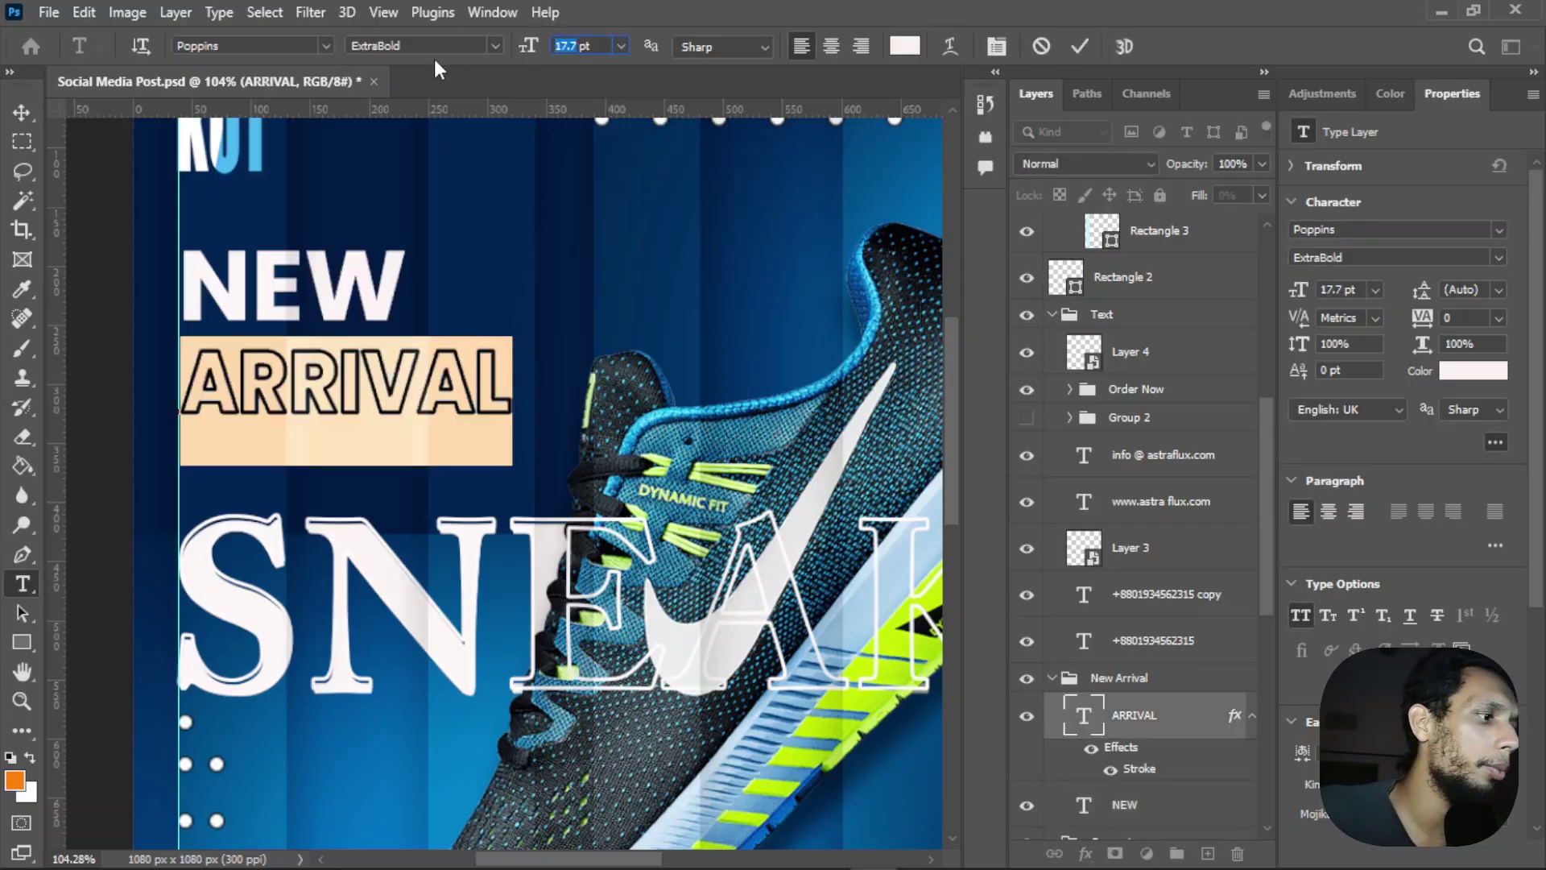
{"action": "type", "text": "20"}
{"action": "key", "text": "Return"}
{"action": "key", "text": "ctrl+Return"}
{"action": "key", "text": "v"}
{"action": "scroll", "coordinate": [395, 524], "scroll_direction": "up", "scroll_amount": 1}
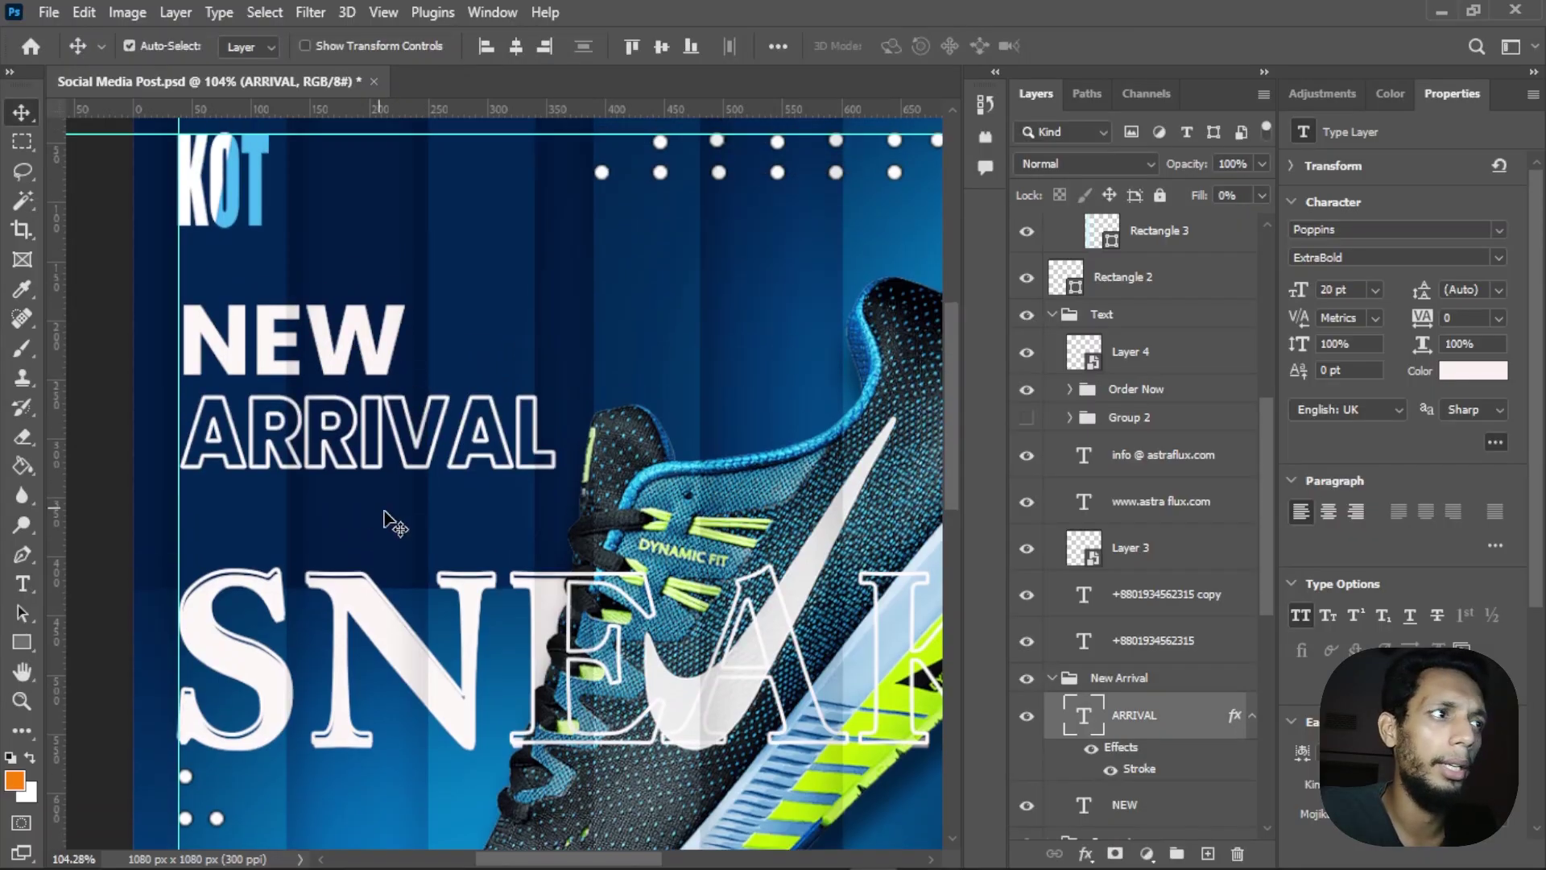
Step: Set the font style of the ARRIVAL text to Bold
{"action": "key", "text": "ctrl+t"}
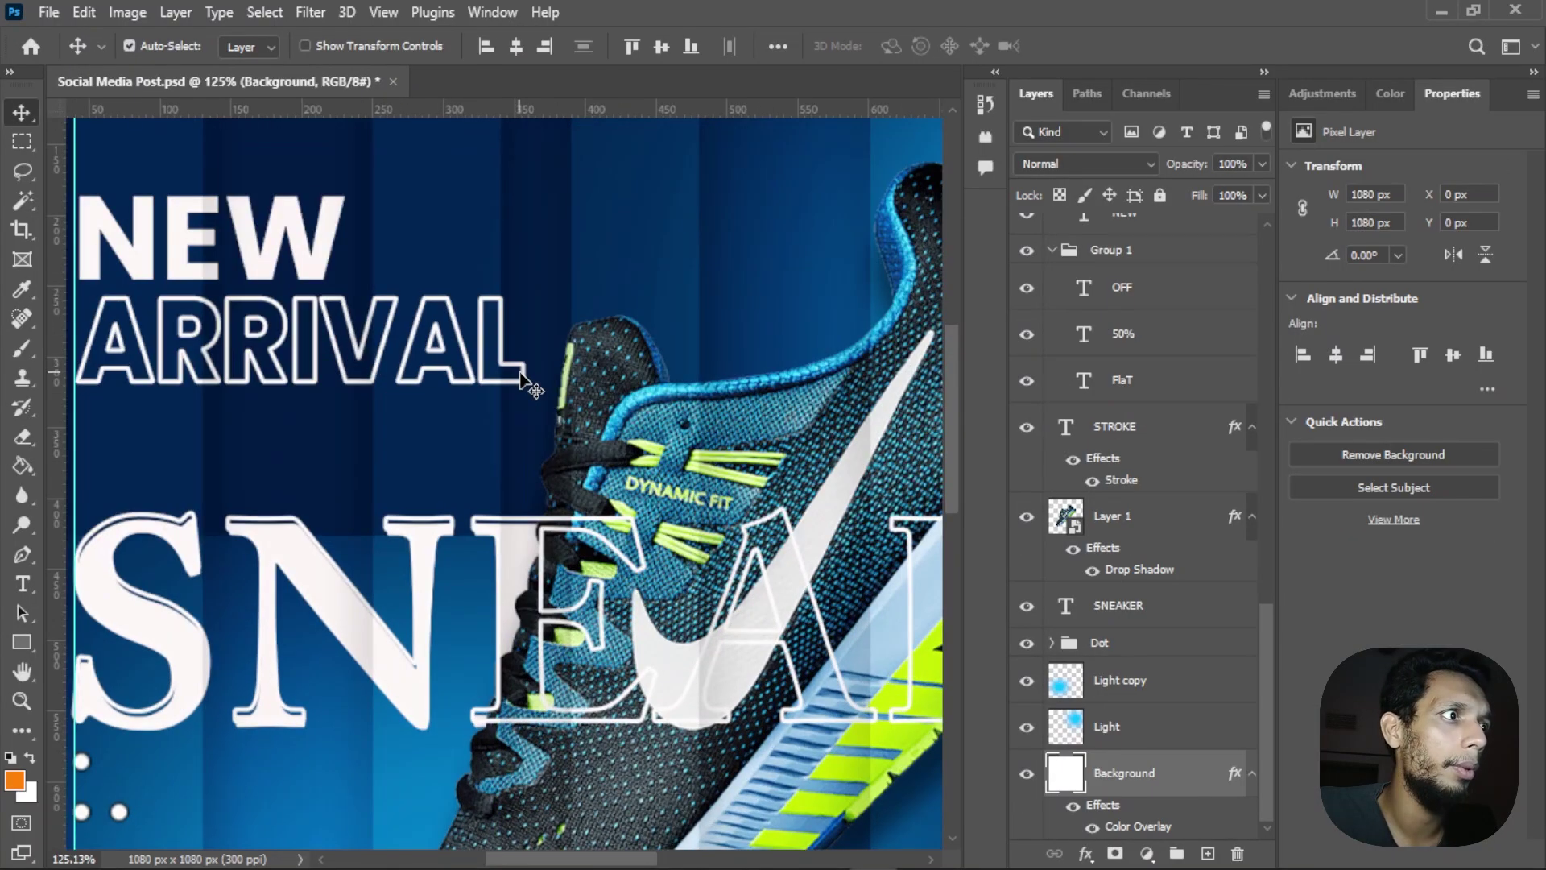
{"action": "left_click", "coordinate": [528, 387]}
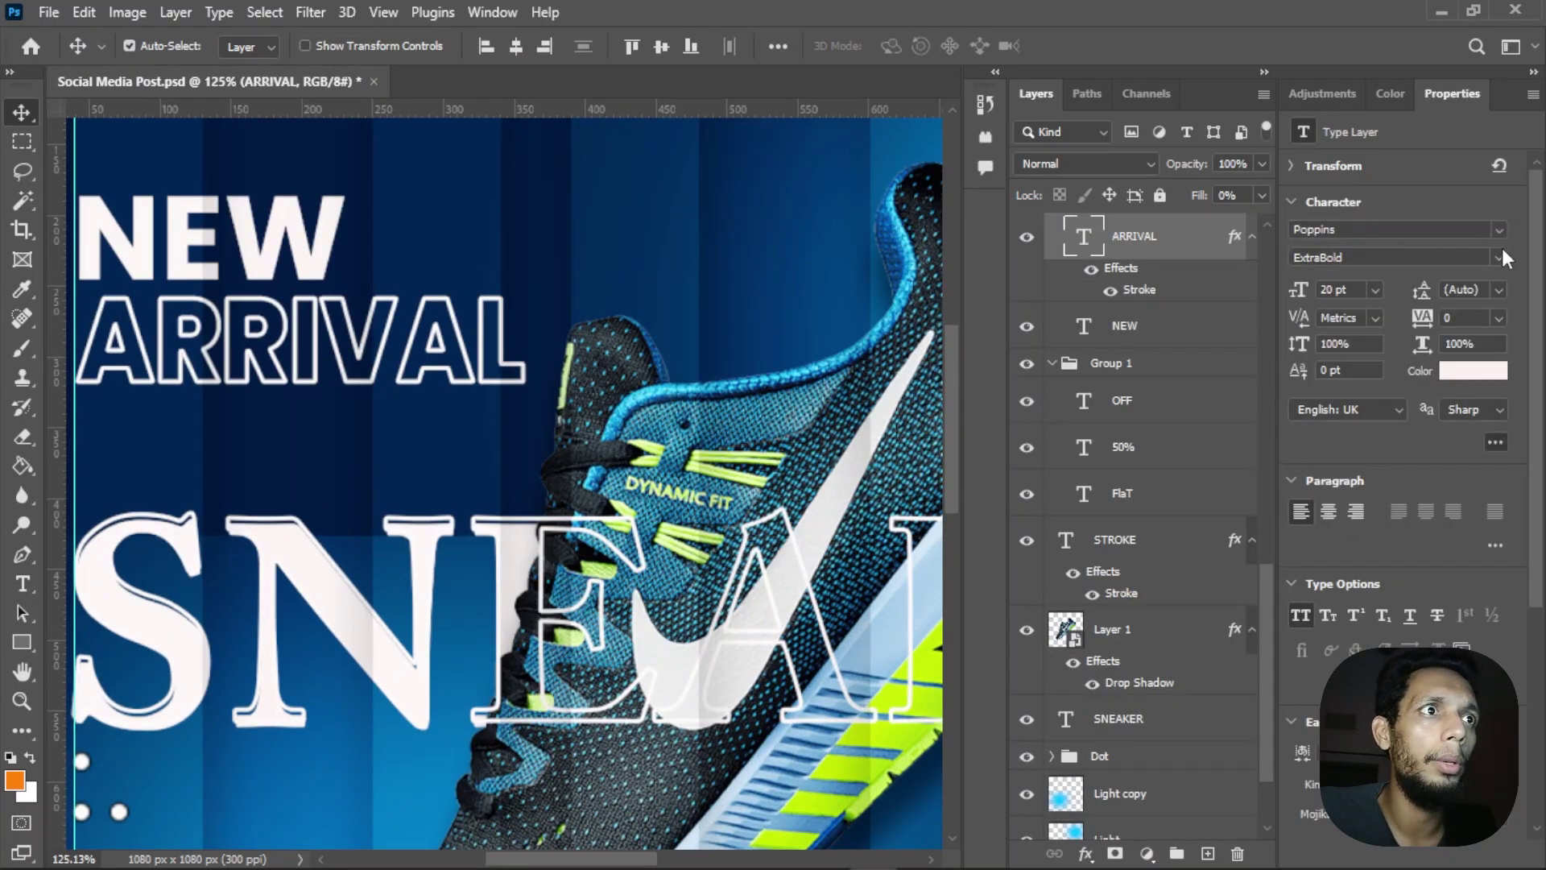
{"action": "left_click", "coordinate": [1498, 257]}
{"action": "left_click", "coordinate": [1373, 503]}
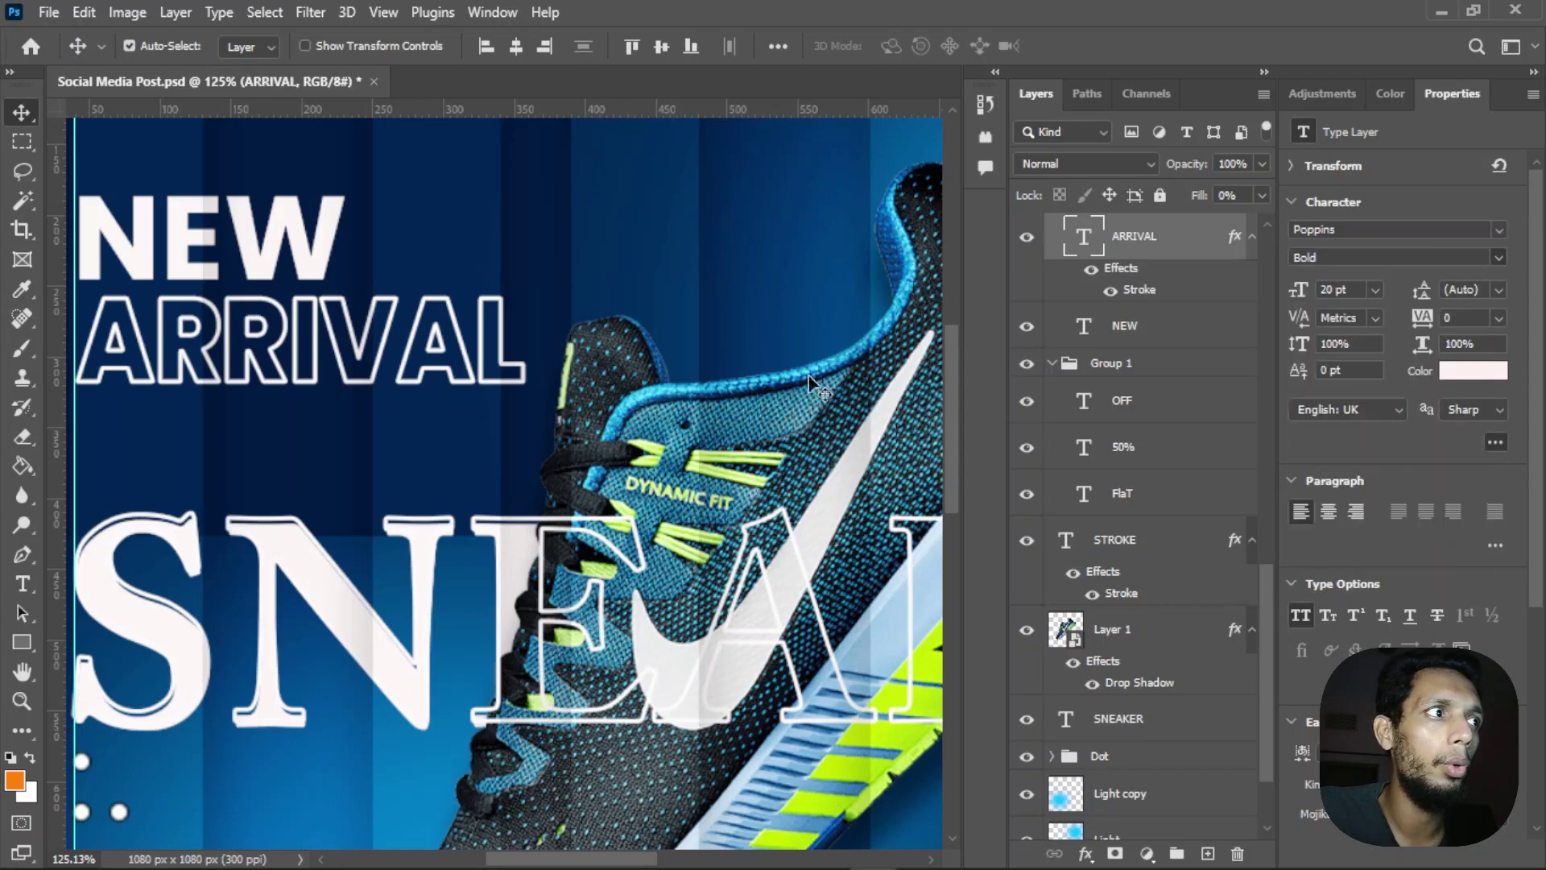
Step: Change the font of the OFF, 50% and FLAT text layers in Group 1 together to Poppins Bold
{"action": "scroll", "coordinate": [660, 265], "scroll_direction": "down", "scroll_amount": 5}
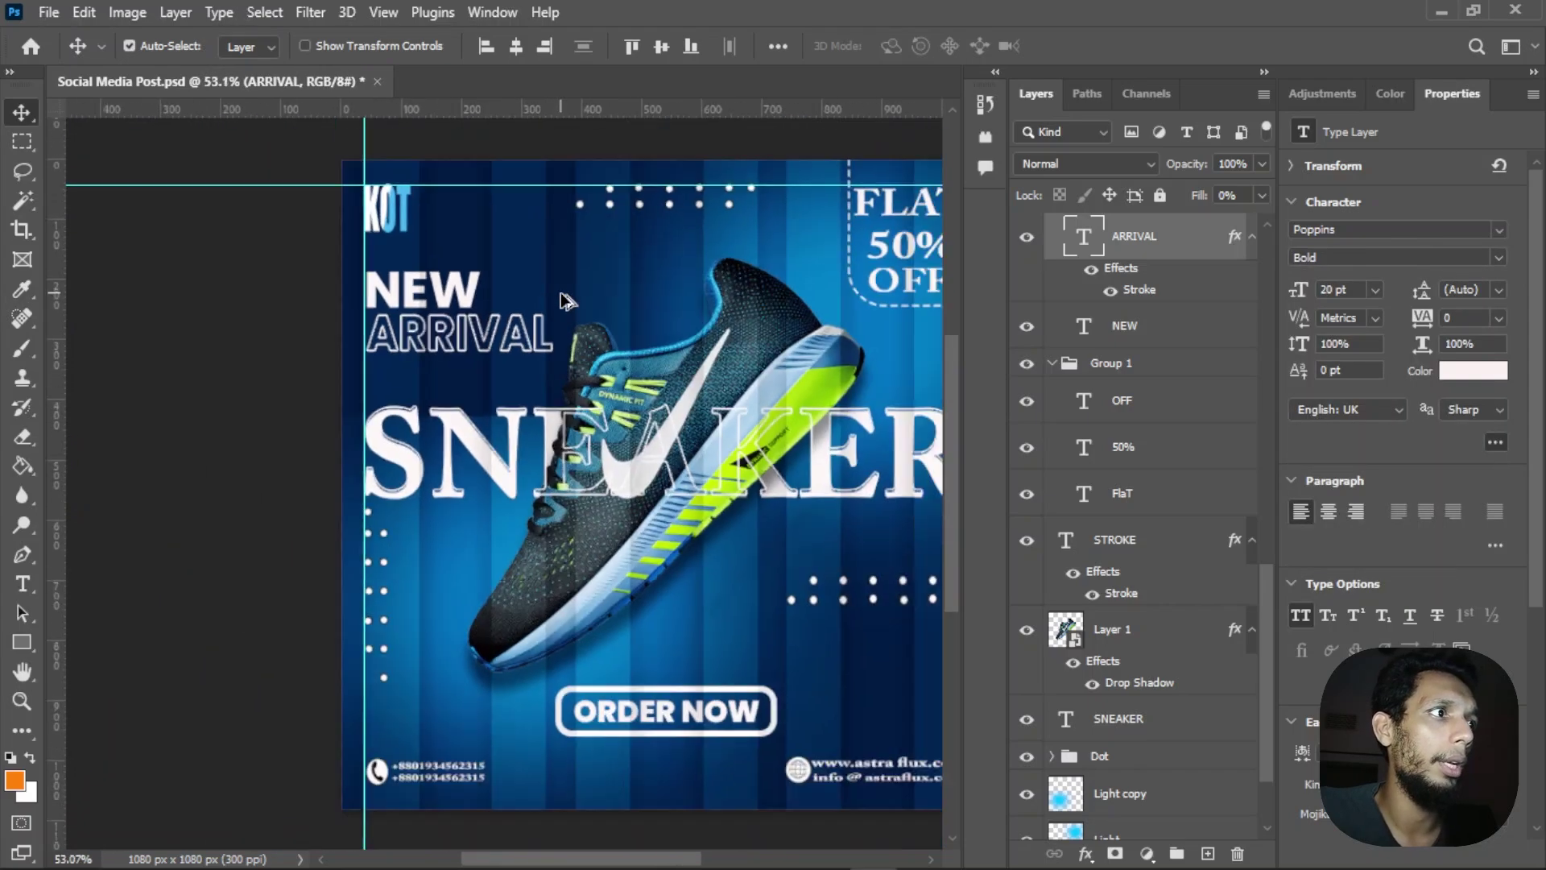
{"action": "scroll", "coordinate": [567, 294], "scroll_direction": "down", "scroll_amount": 3}
{"action": "left_click", "coordinate": [871, 254]}
{"action": "left_click_drag", "start_coordinate": [858, 244], "coordinate": [701, 338]}
{"action": "scroll", "coordinate": [687, 329], "scroll_direction": "up", "scroll_amount": 7}
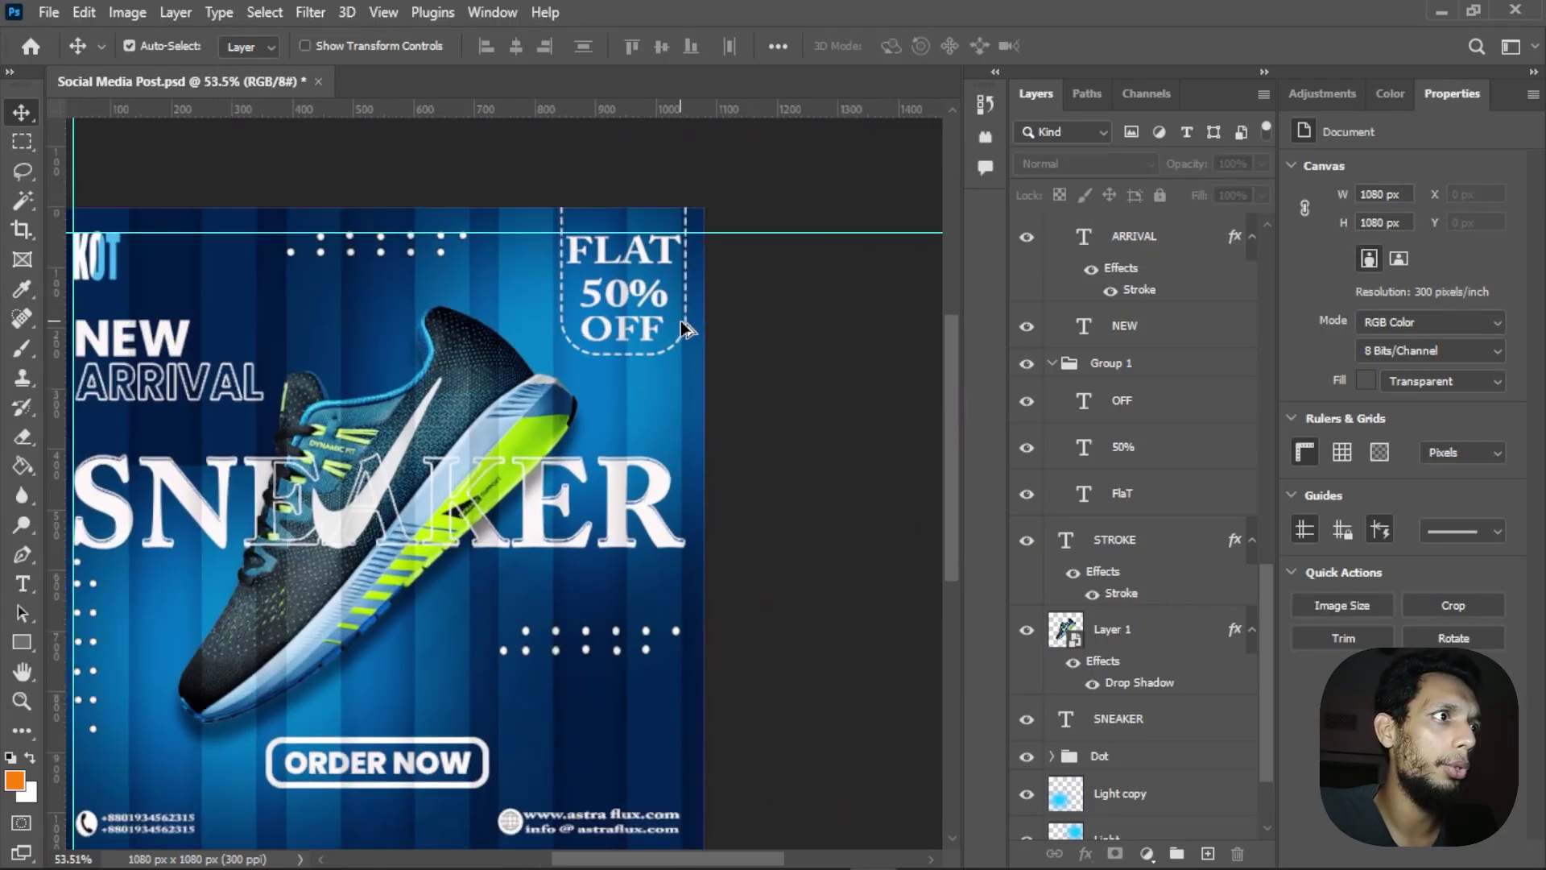
{"action": "left_click", "coordinate": [668, 229]}
{"action": "scroll", "coordinate": [669, 229], "scroll_direction": "up", "scroll_amount": 3}
{"action": "left_click", "coordinate": [1132, 632], "text": "shift"}
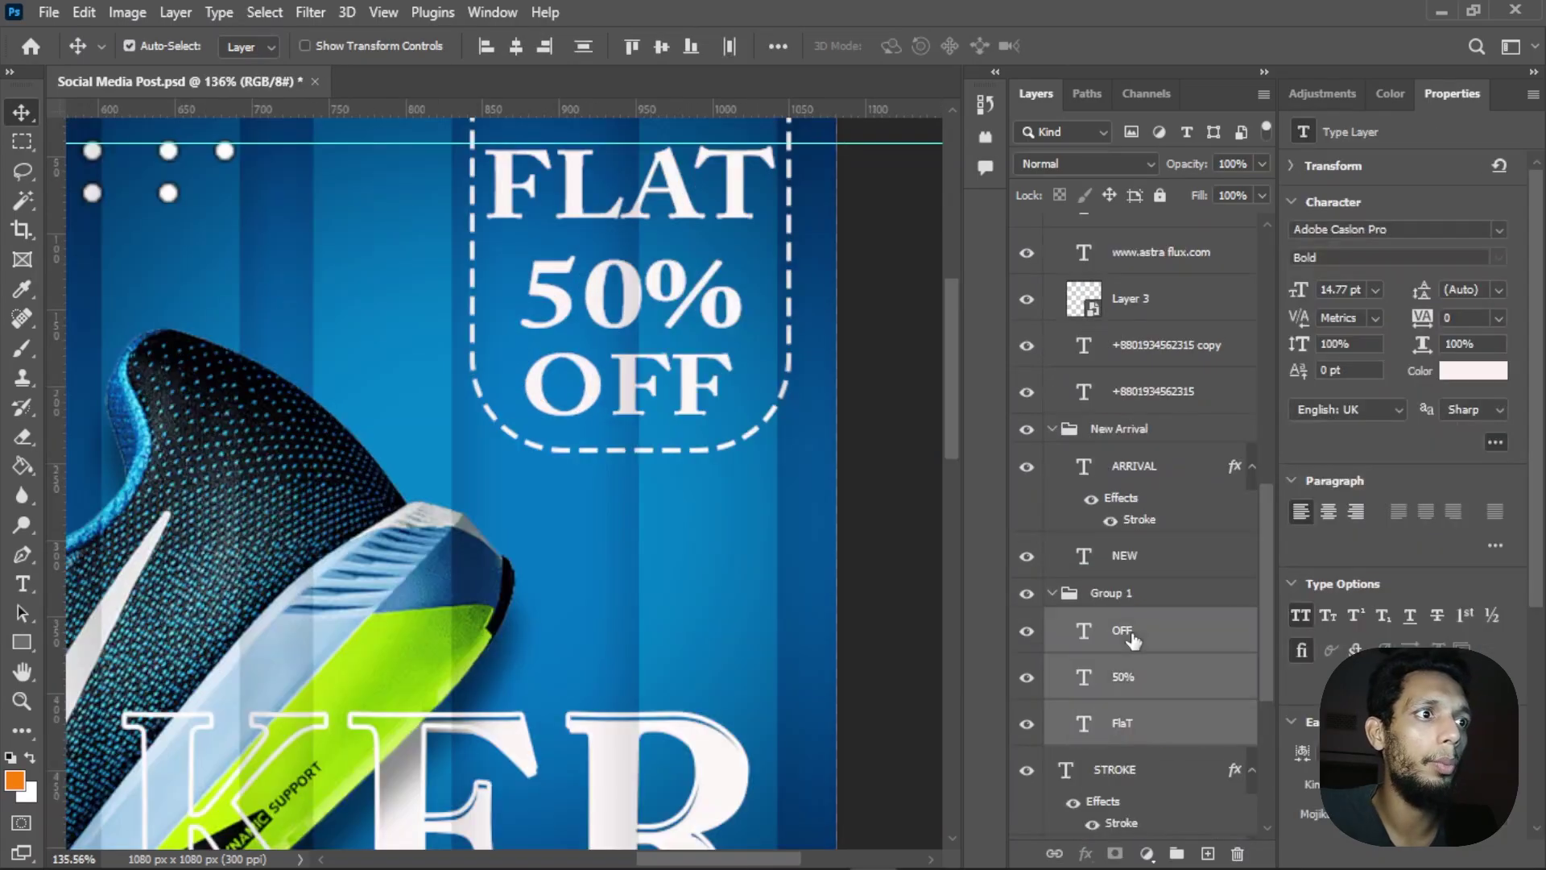
{"action": "left_click", "coordinate": [1440, 231]}
{"action": "type", "text": "Poppins"}
{"action": "key", "text": "Return"}
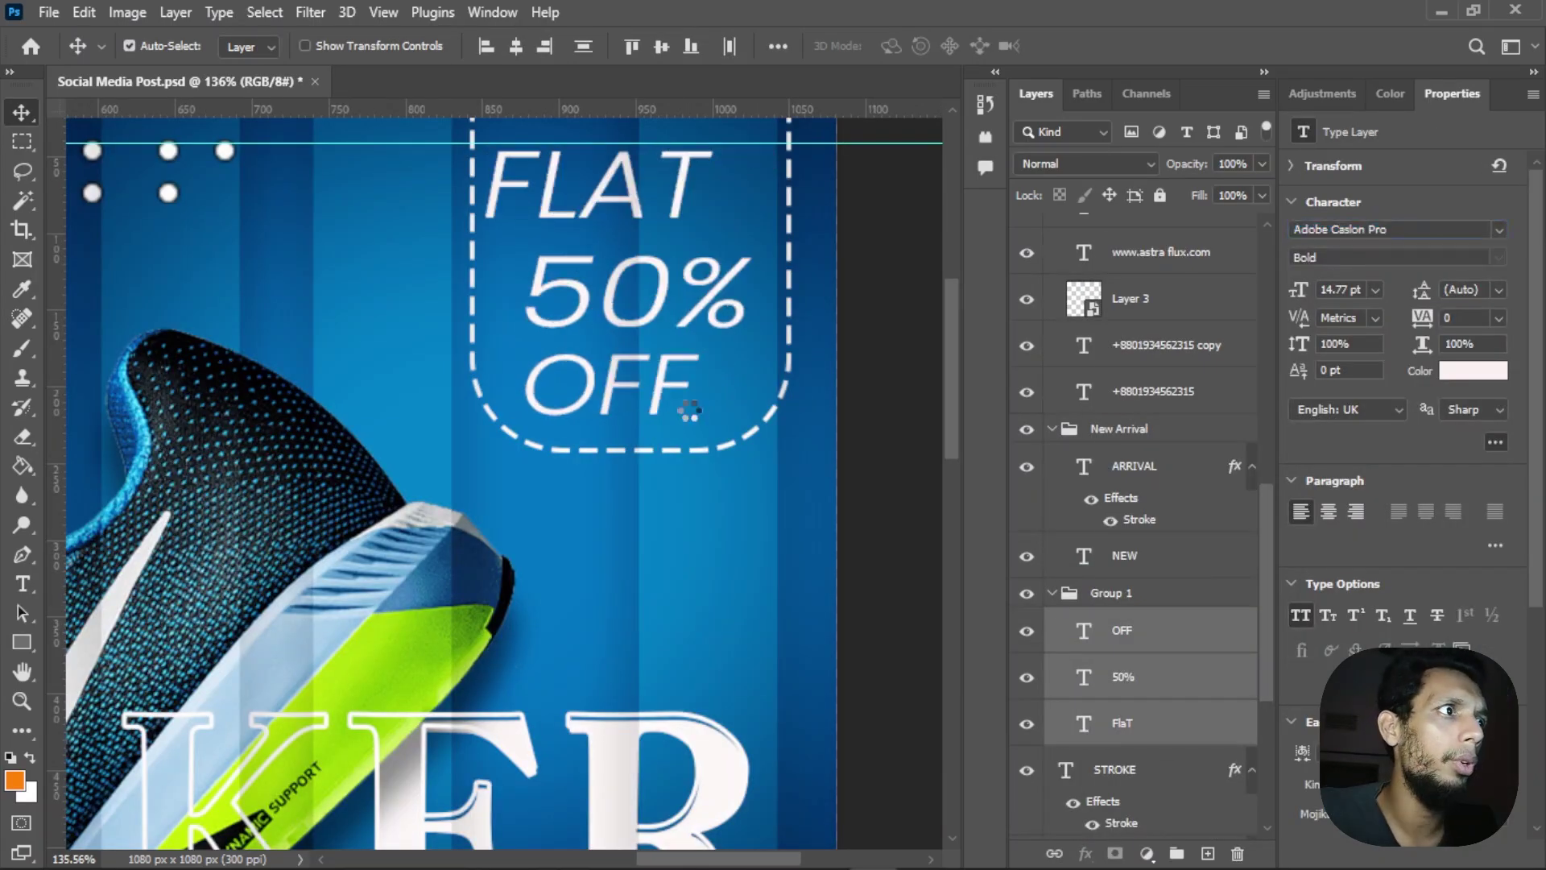
Step: Distribute the FLAT, 50% and OFF text layers evenly by their vertical centres
{"action": "scroll", "coordinate": [789, 334], "scroll_direction": "up", "scroll_amount": 2}
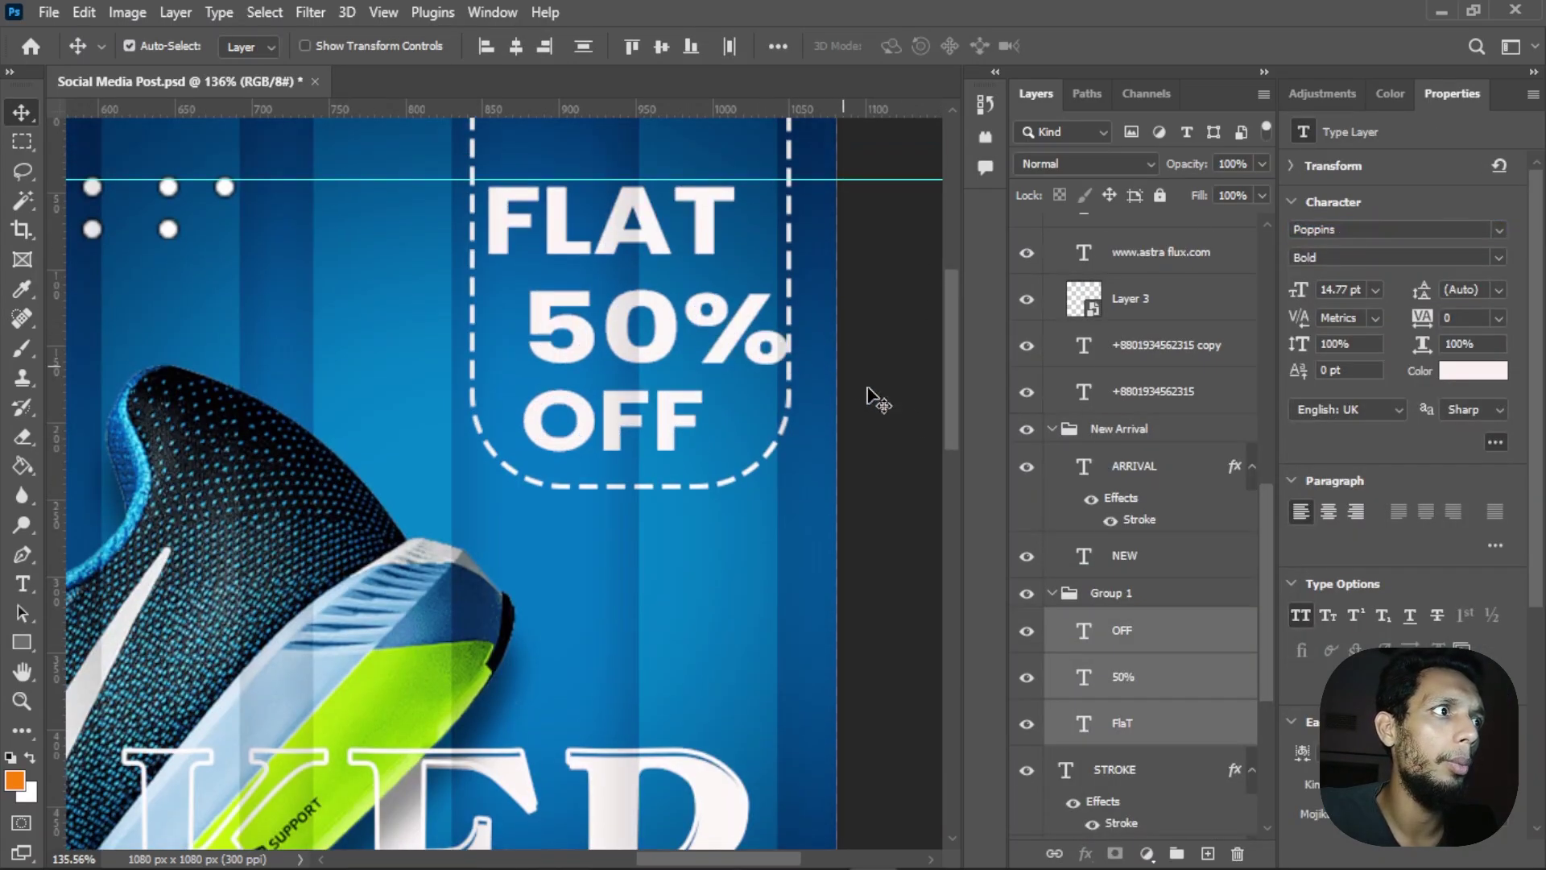
{"action": "left_click", "coordinate": [777, 46]}
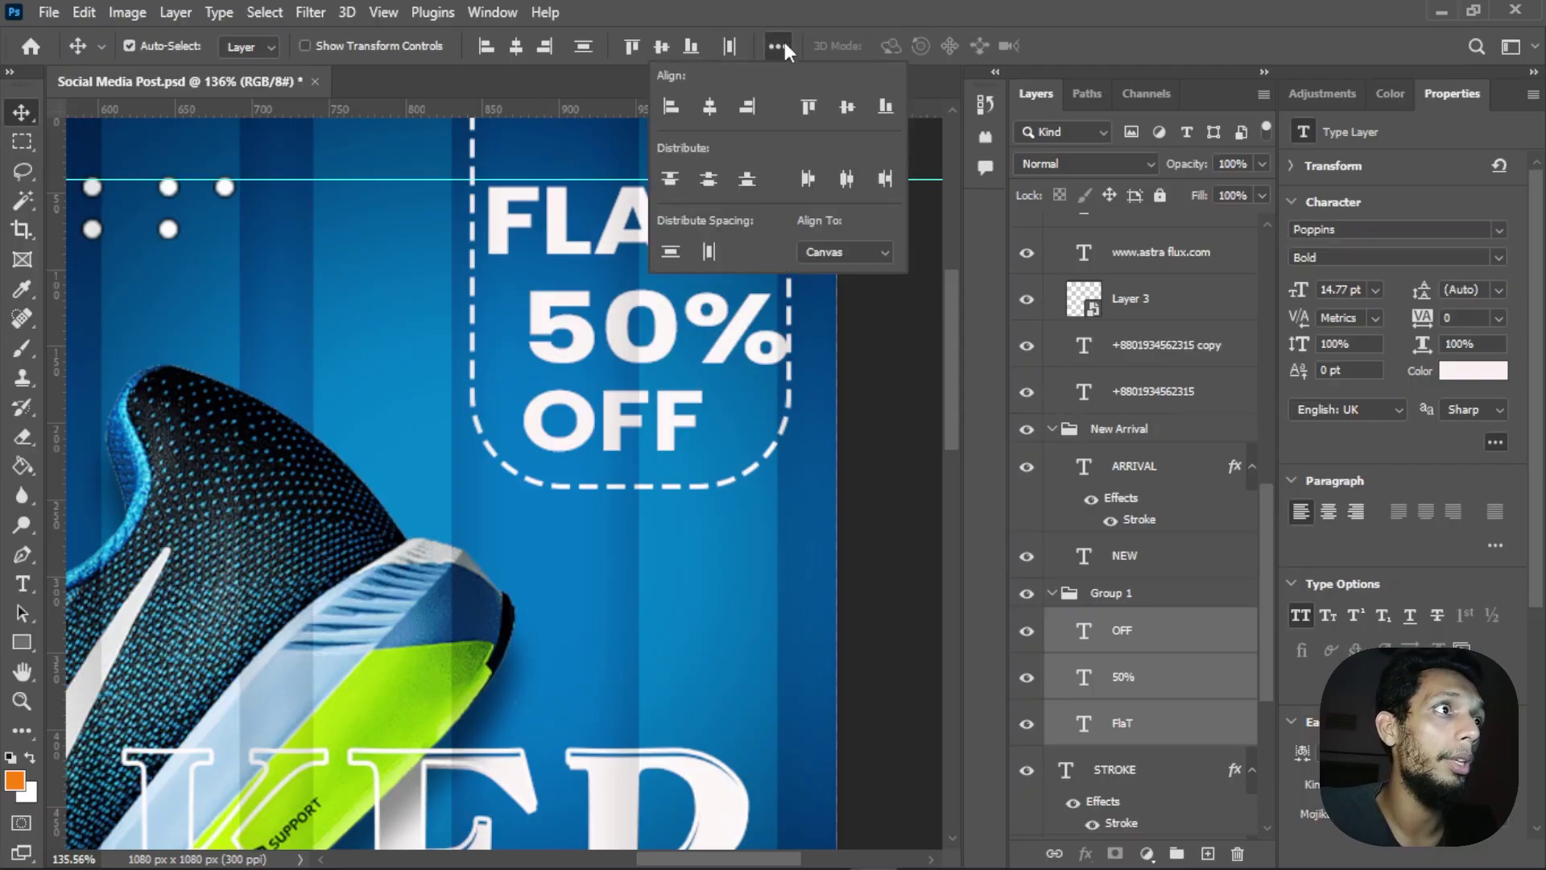
{"action": "left_click", "coordinate": [704, 179]}
{"action": "left_click", "coordinate": [934, 441]}
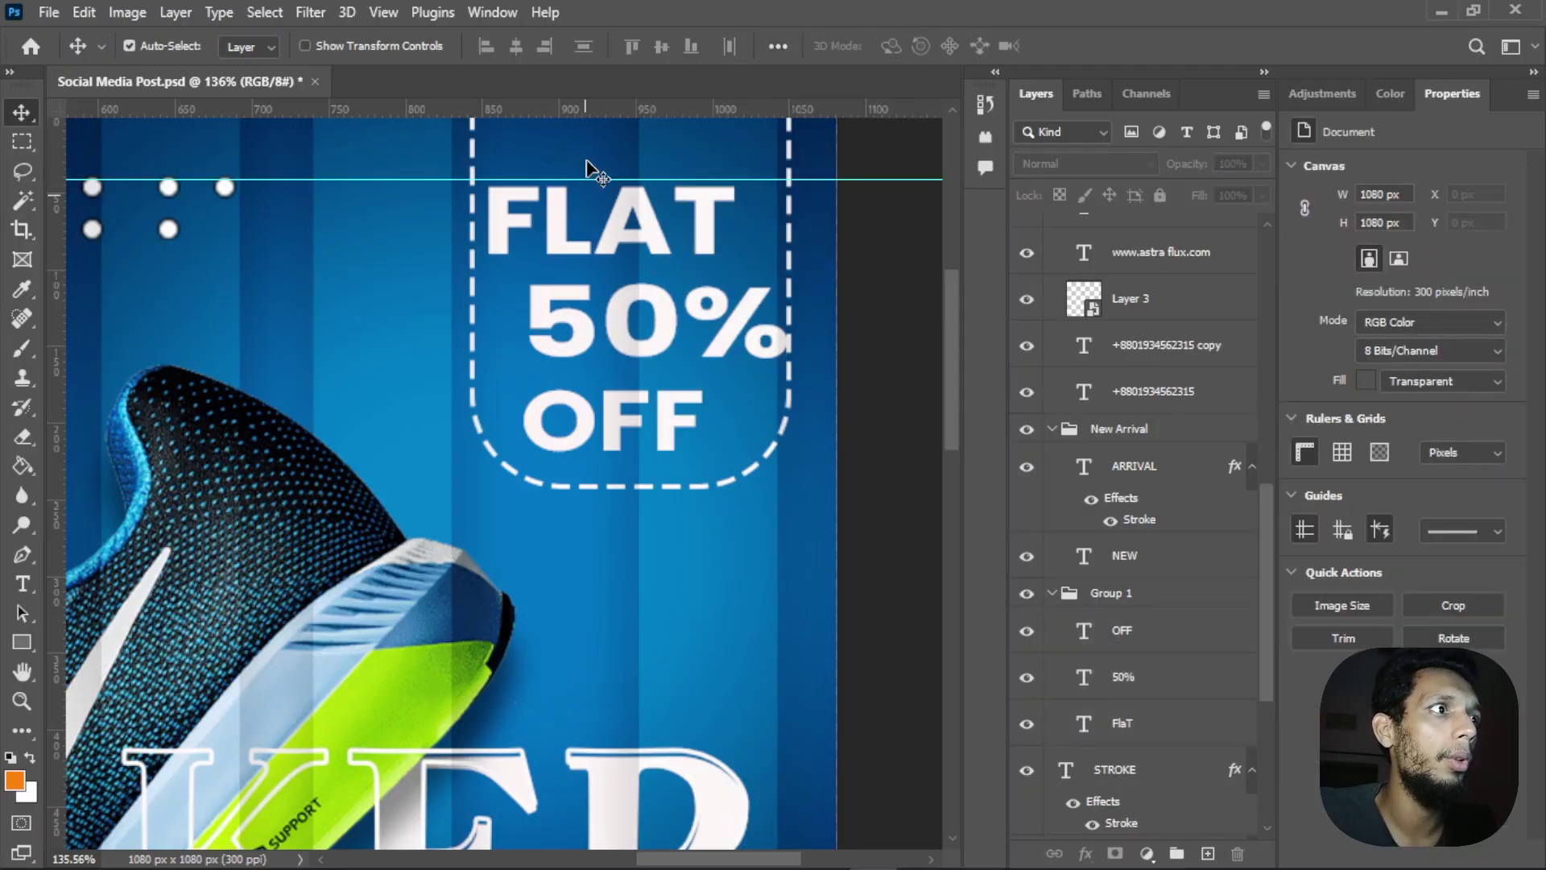
Step: Set alignment relative to the selection and align the FLAT, 50% and OFF texts on their horizontal centres
{"action": "left_click", "coordinate": [1172, 635]}
{"action": "left_click", "coordinate": [1147, 723], "text": "shift"}
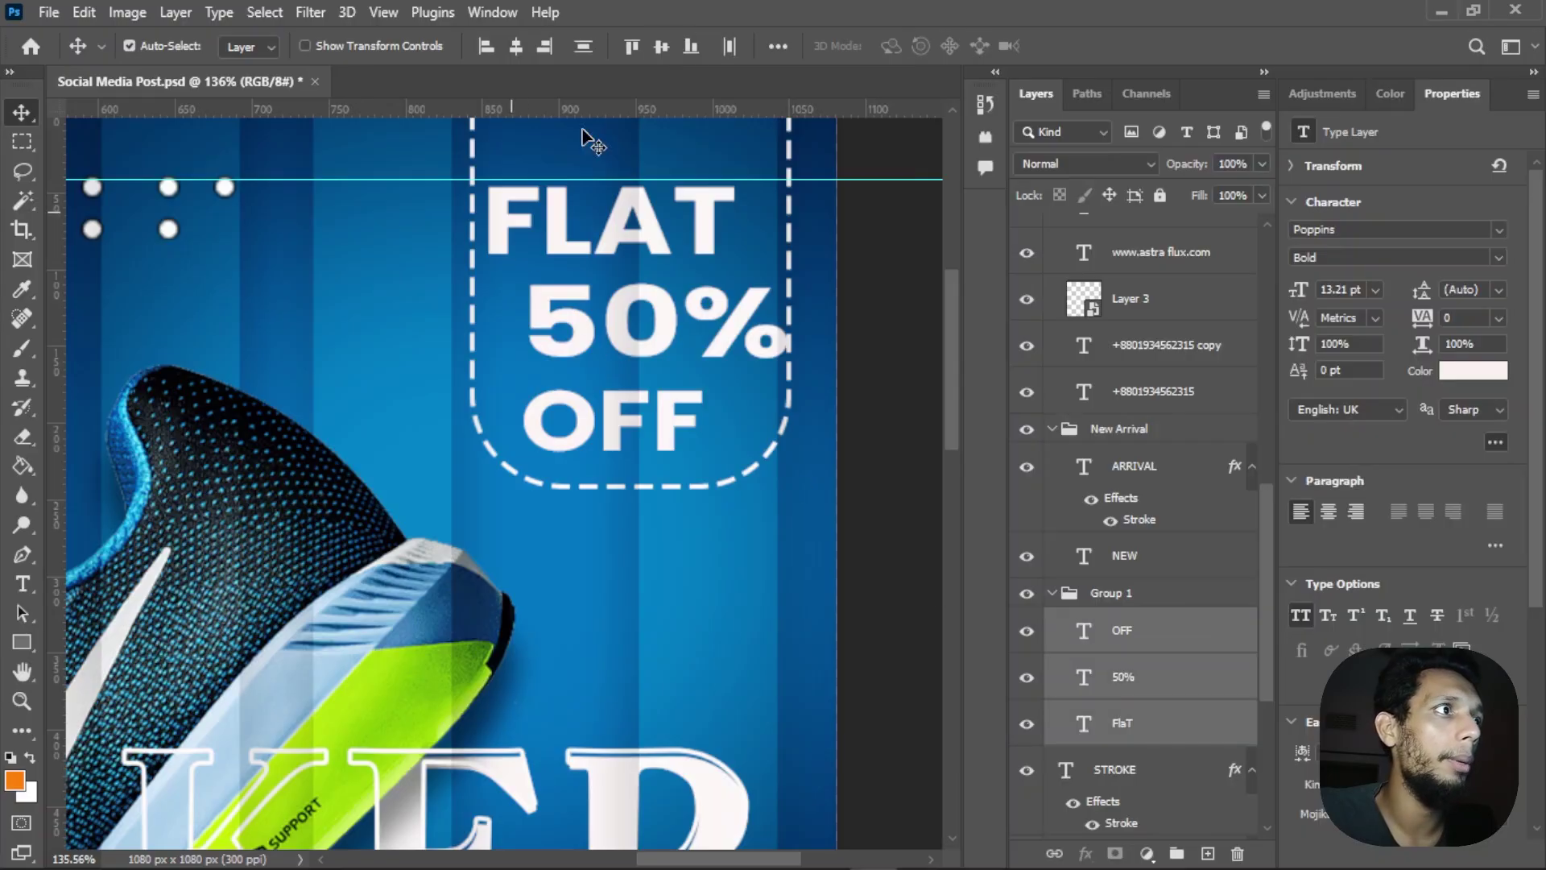
{"action": "left_click", "coordinate": [777, 46]}
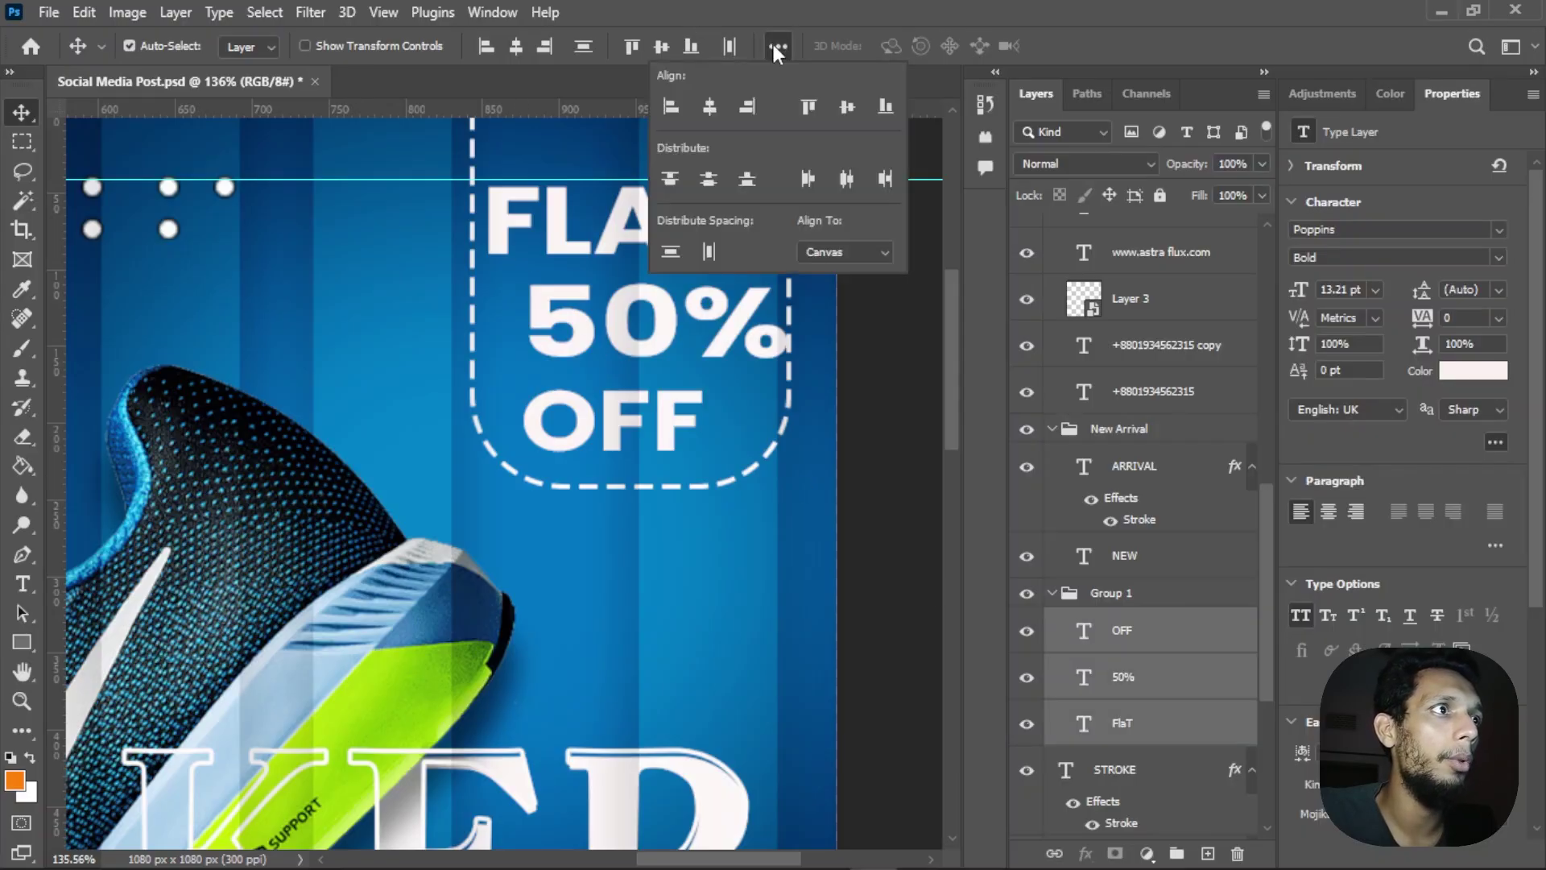
{"action": "left_click", "coordinate": [829, 252]}
{"action": "left_click", "coordinate": [830, 272]}
{"action": "left_click", "coordinate": [710, 113]}
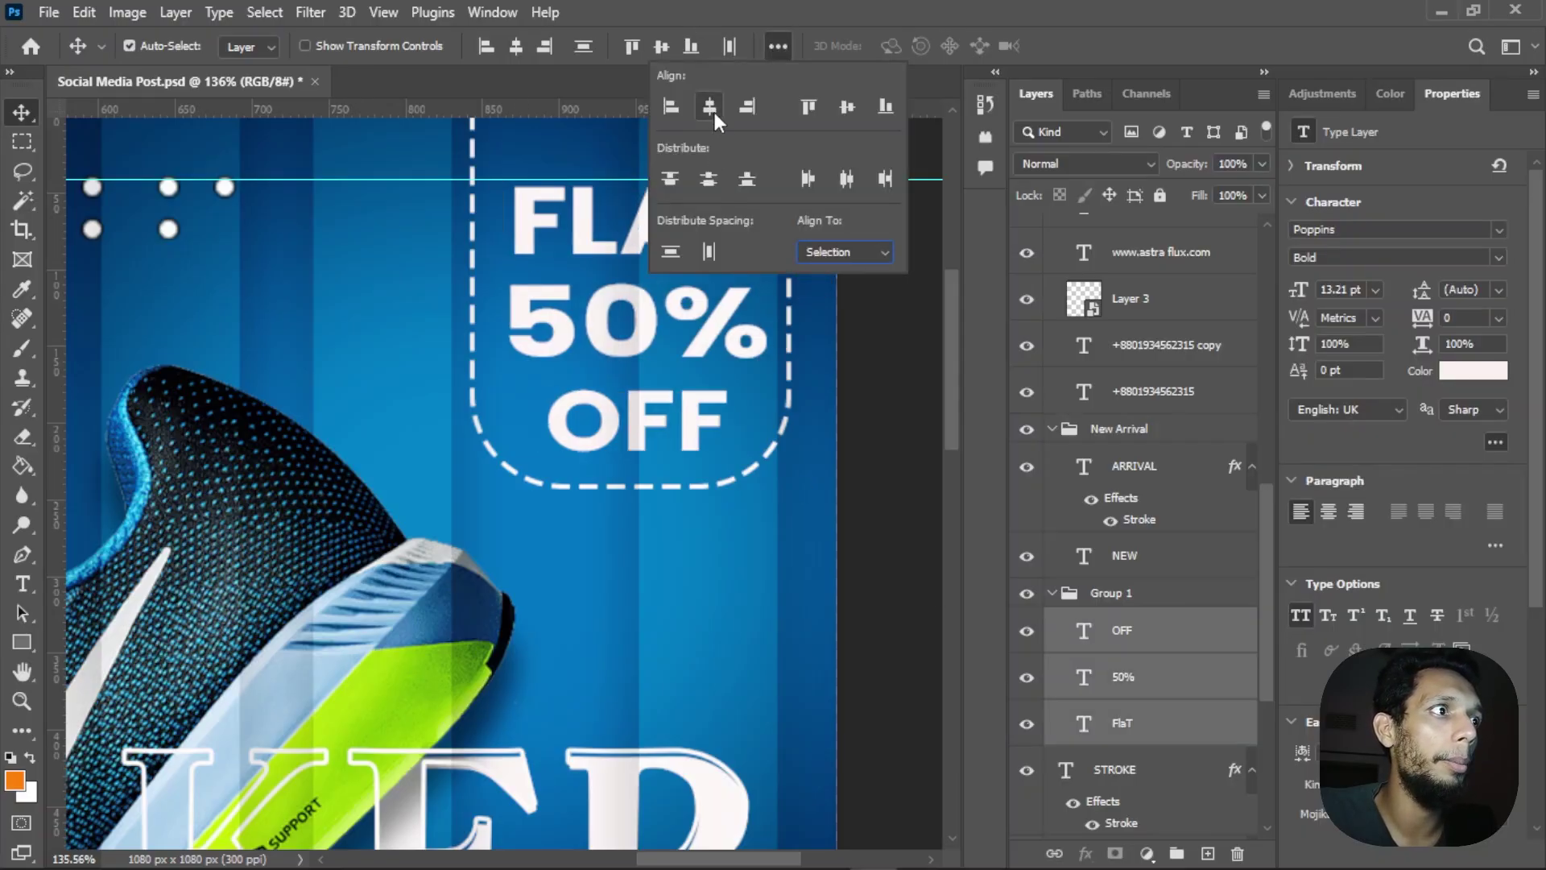
{"action": "scroll", "coordinate": [800, 432], "scroll_direction": "up", "scroll_amount": 5}
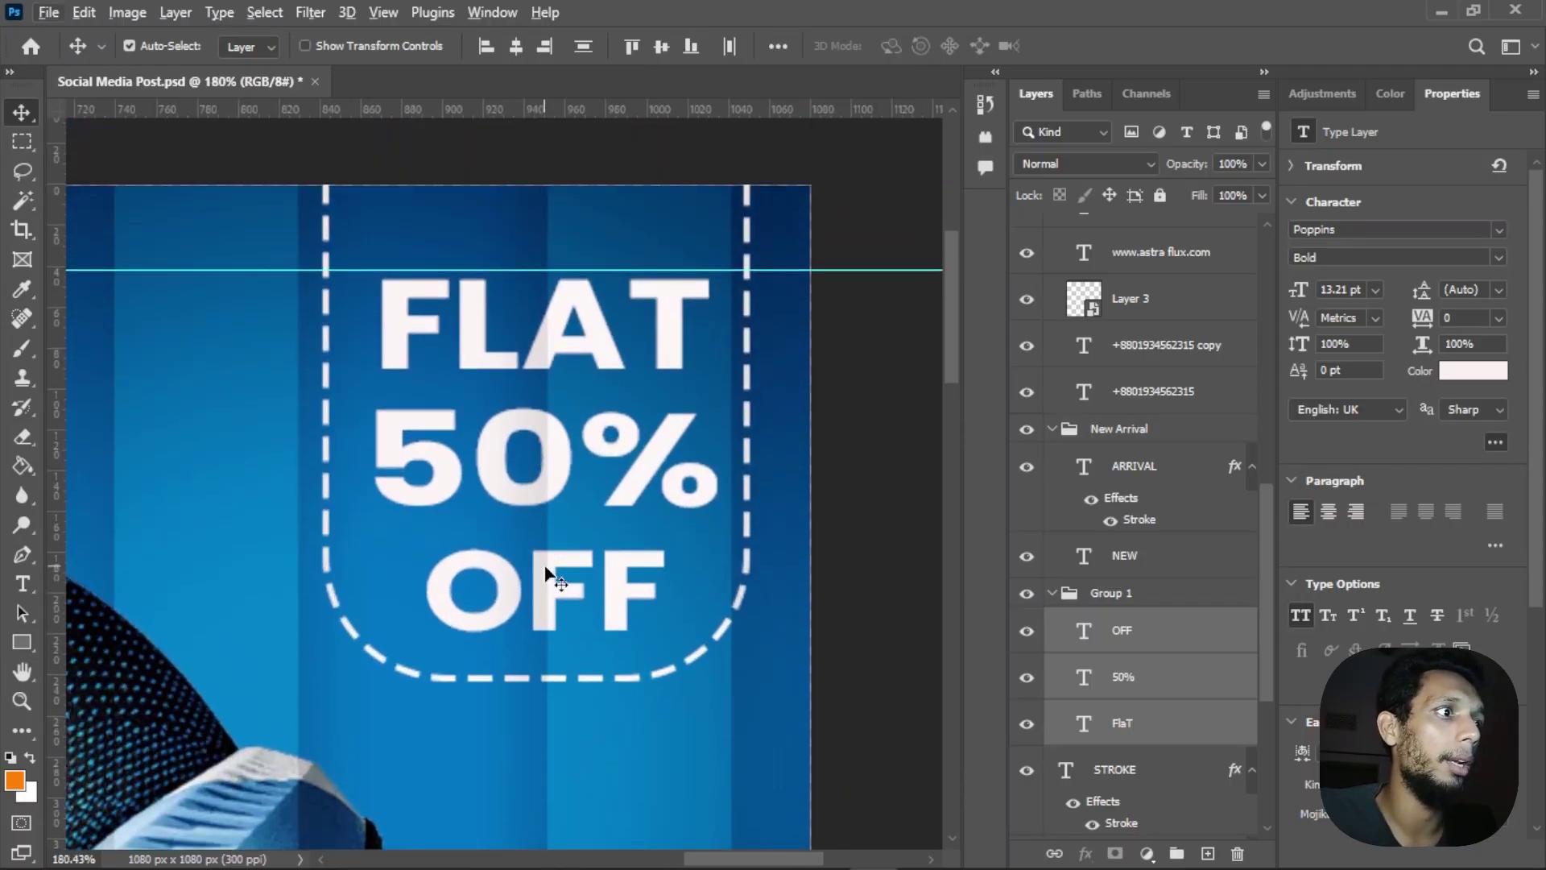
Step: Change the stroke colour of the dashed rounded rectangle around FLAT 50% OFF to the recently used lime green
{"action": "scroll", "coordinate": [542, 587], "scroll_direction": "down", "scroll_amount": 8}
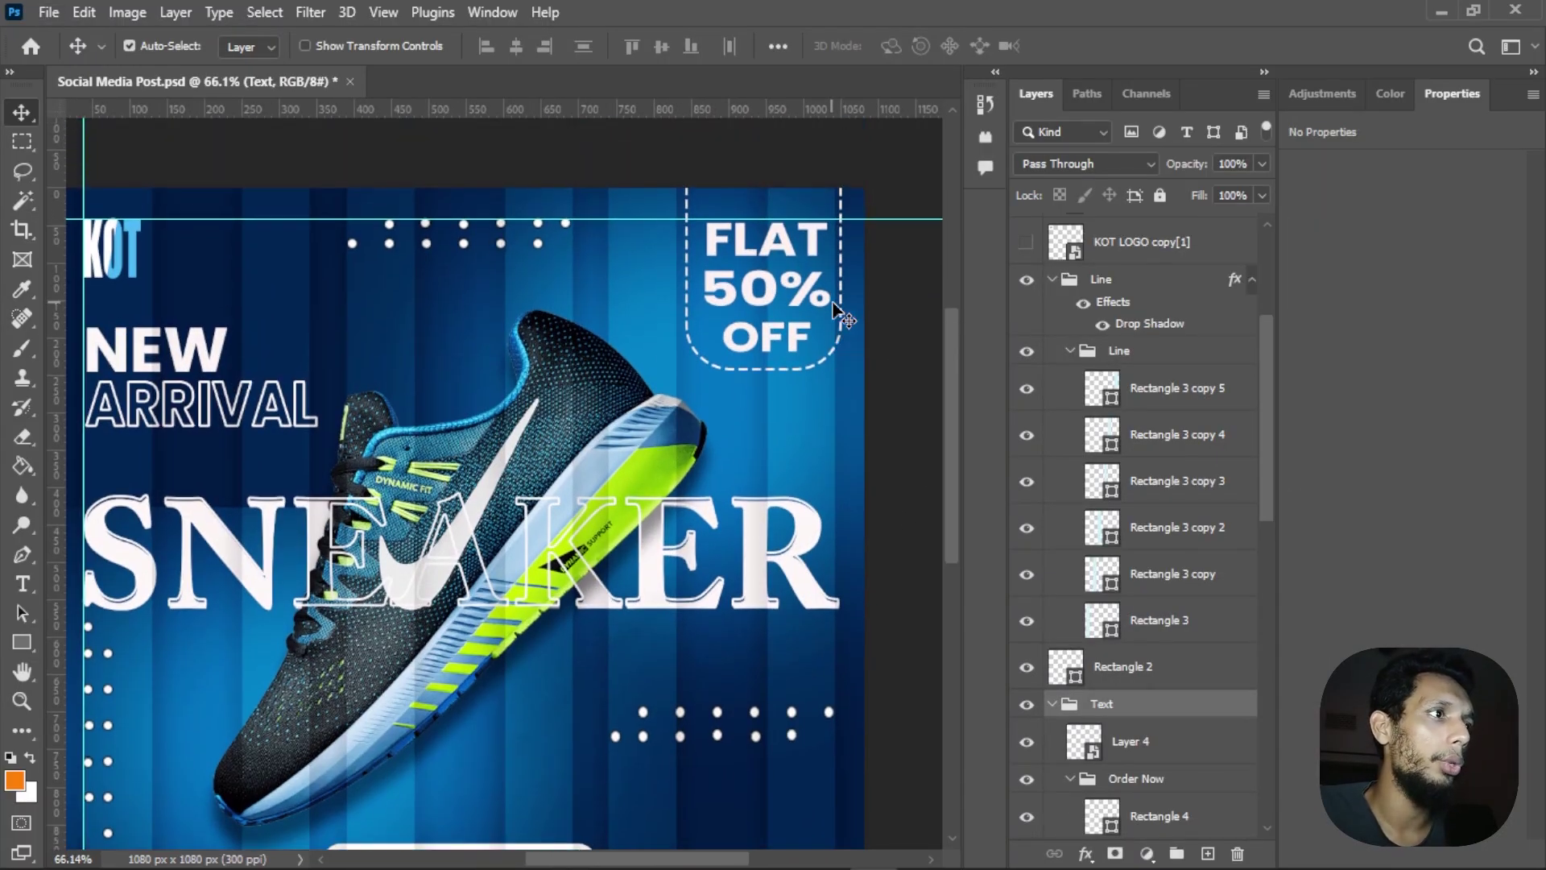
{"action": "scroll", "coordinate": [841, 316], "scroll_direction": "up", "scroll_amount": 5}
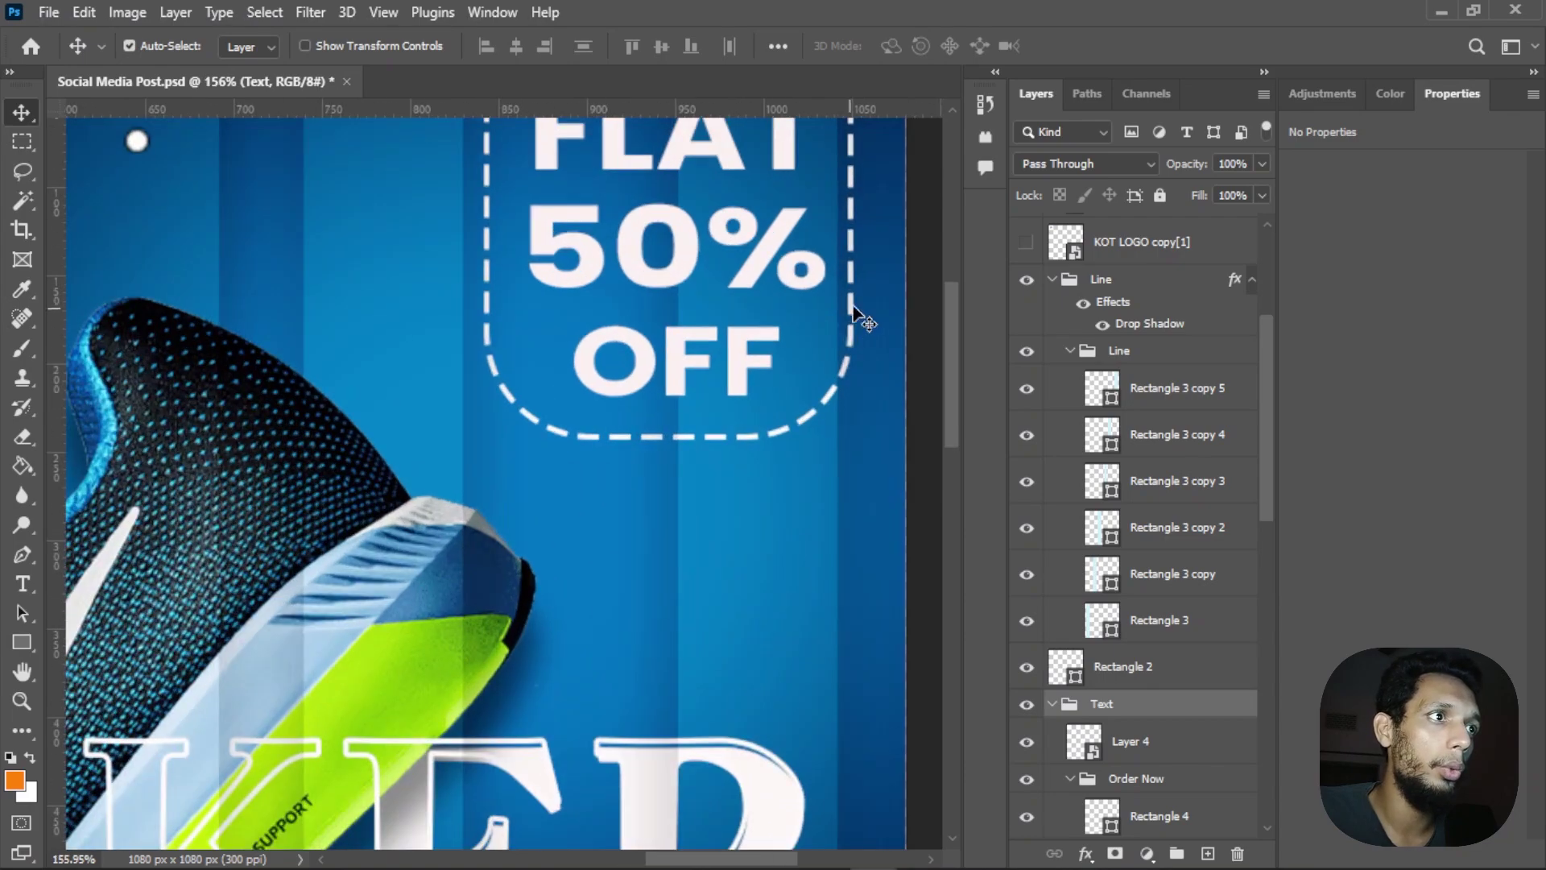
{"action": "left_click", "coordinate": [852, 314]}
{"action": "scroll", "coordinate": [648, 522], "scroll_direction": "down", "scroll_amount": 2}
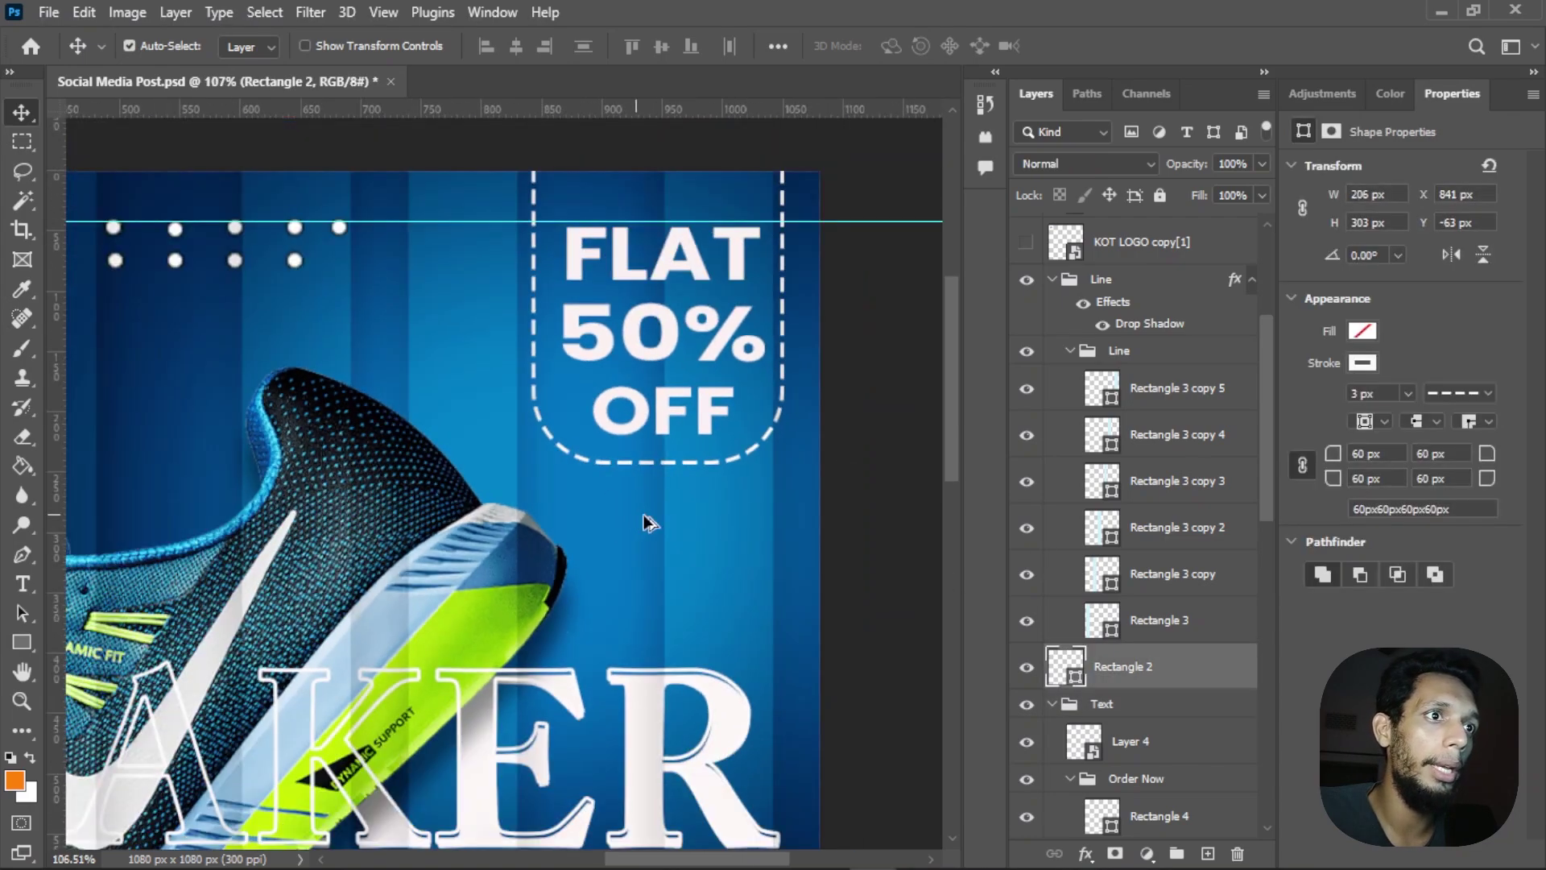
{"action": "left_click", "coordinate": [1362, 362]}
{"action": "left_click", "coordinate": [1233, 483]}
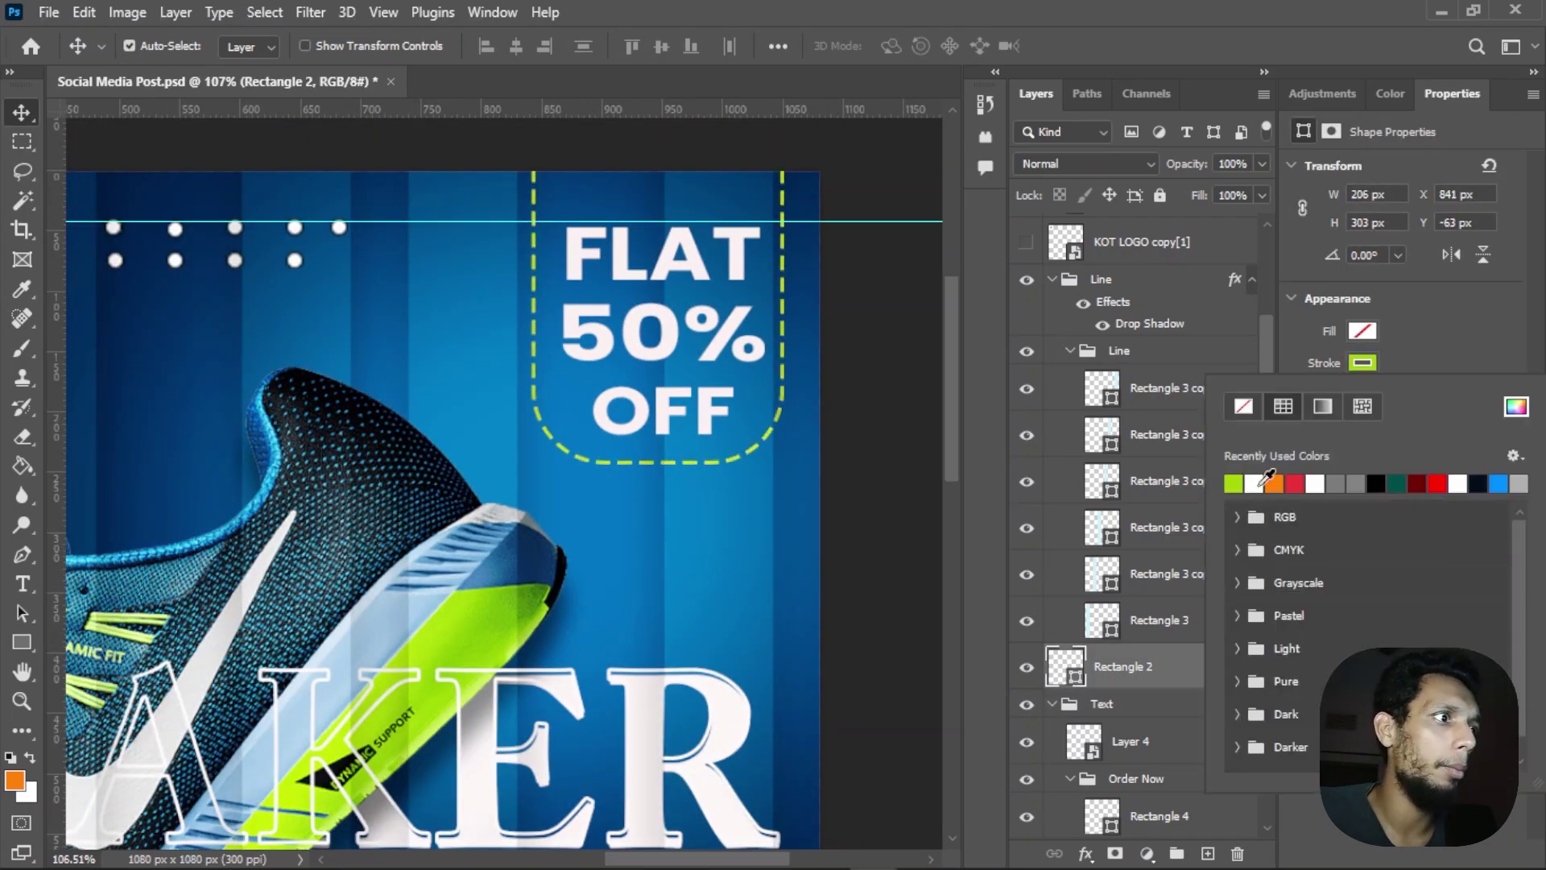
{"action": "scroll", "coordinate": [799, 596], "scroll_direction": "down", "scroll_amount": 4}
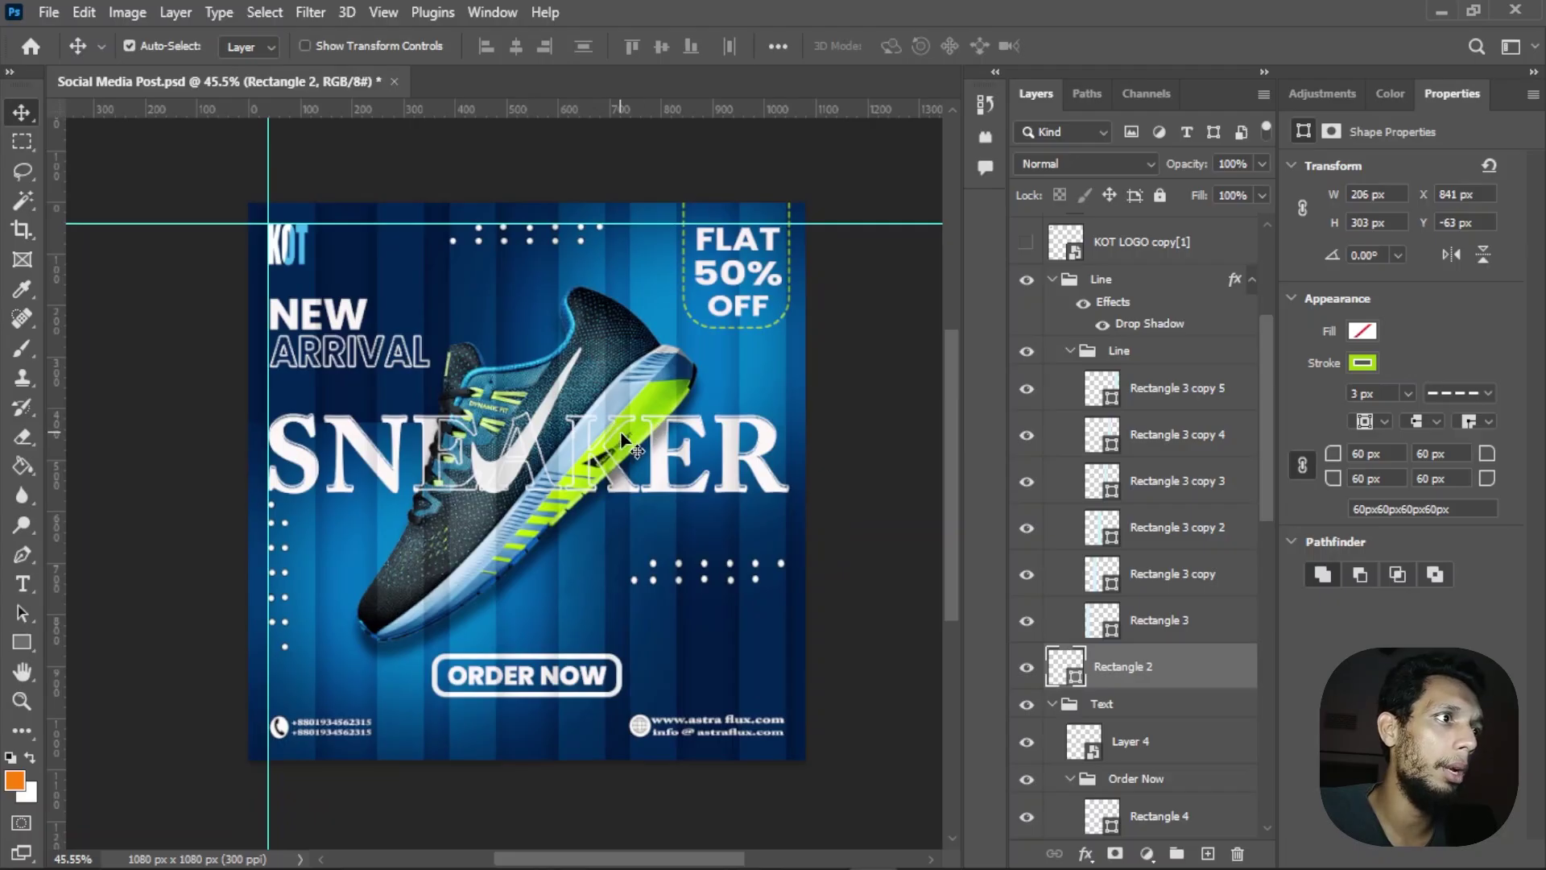
{"action": "scroll", "coordinate": [613, 806], "scroll_direction": "down", "scroll_amount": 2}
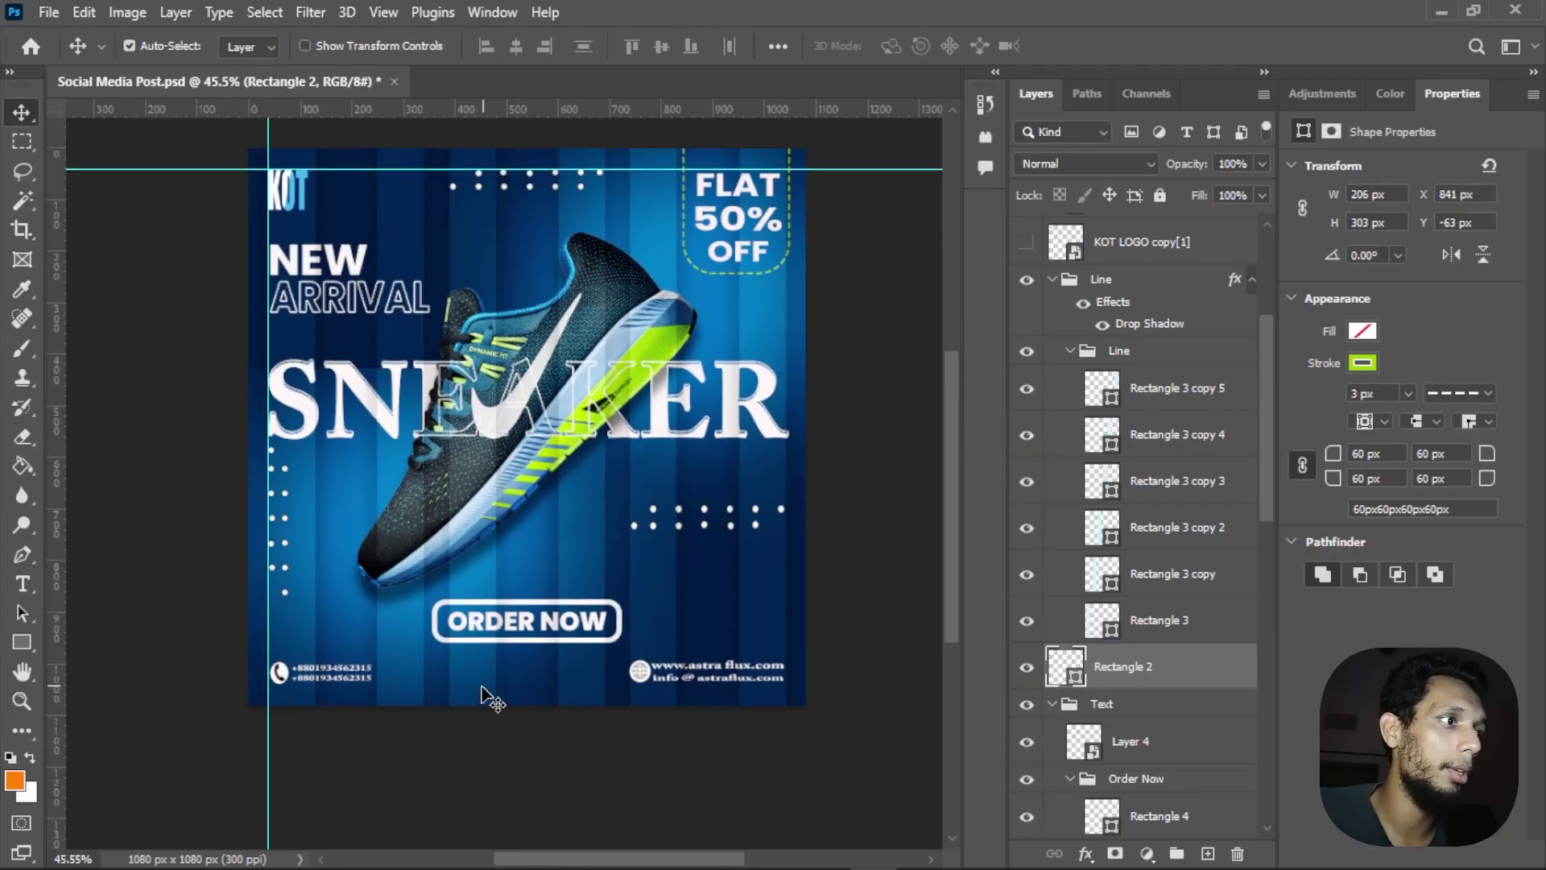
{"action": "scroll", "coordinate": [630, 681], "scroll_direction": "up", "scroll_amount": 2}
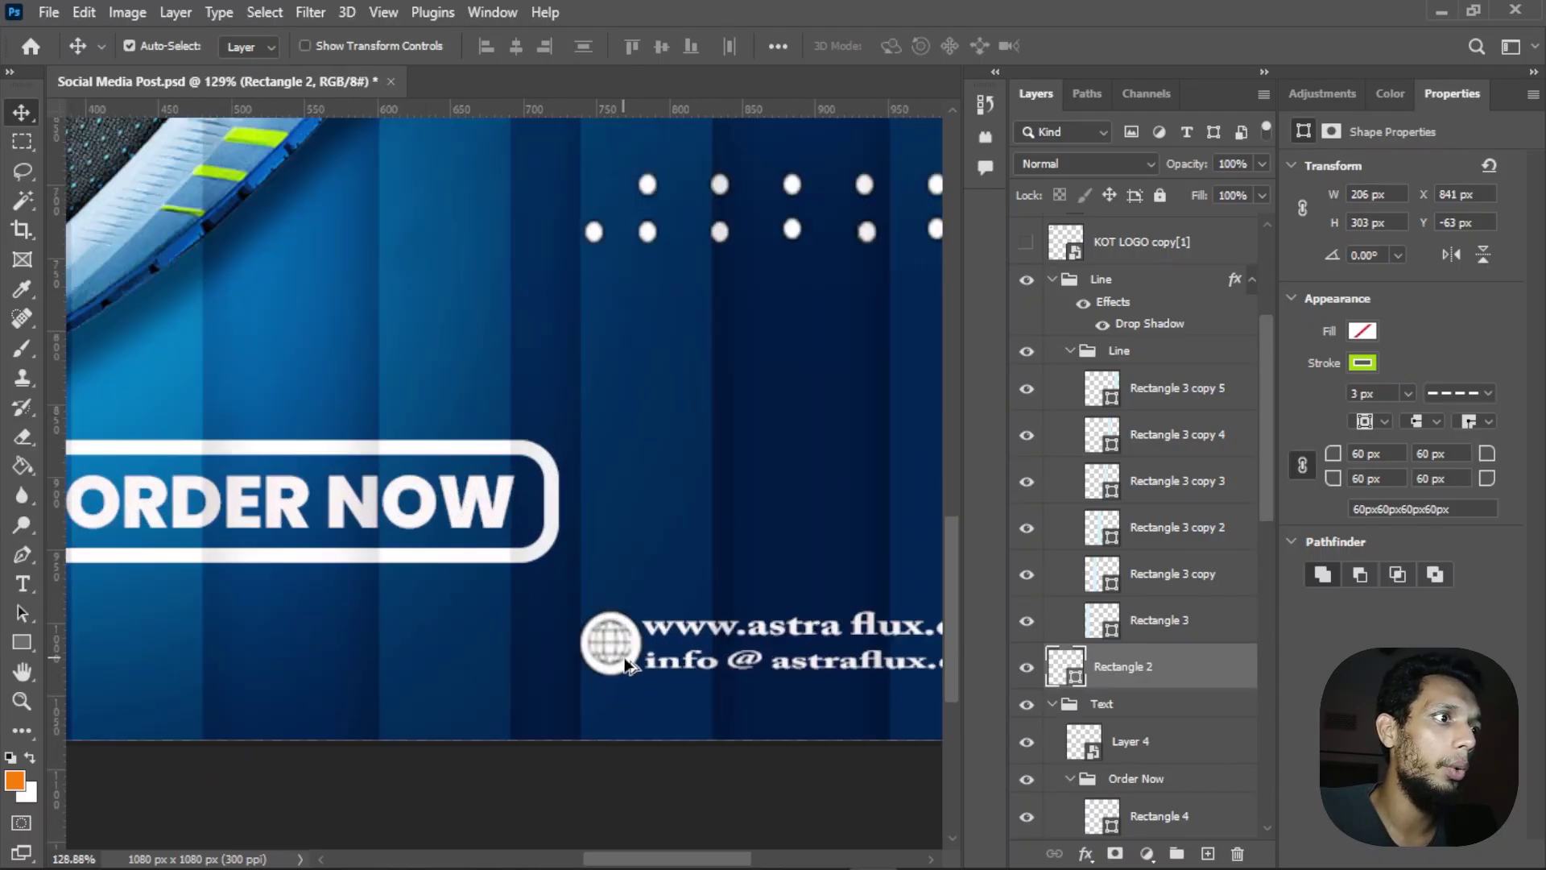
{"action": "left_click", "coordinate": [625, 657]}
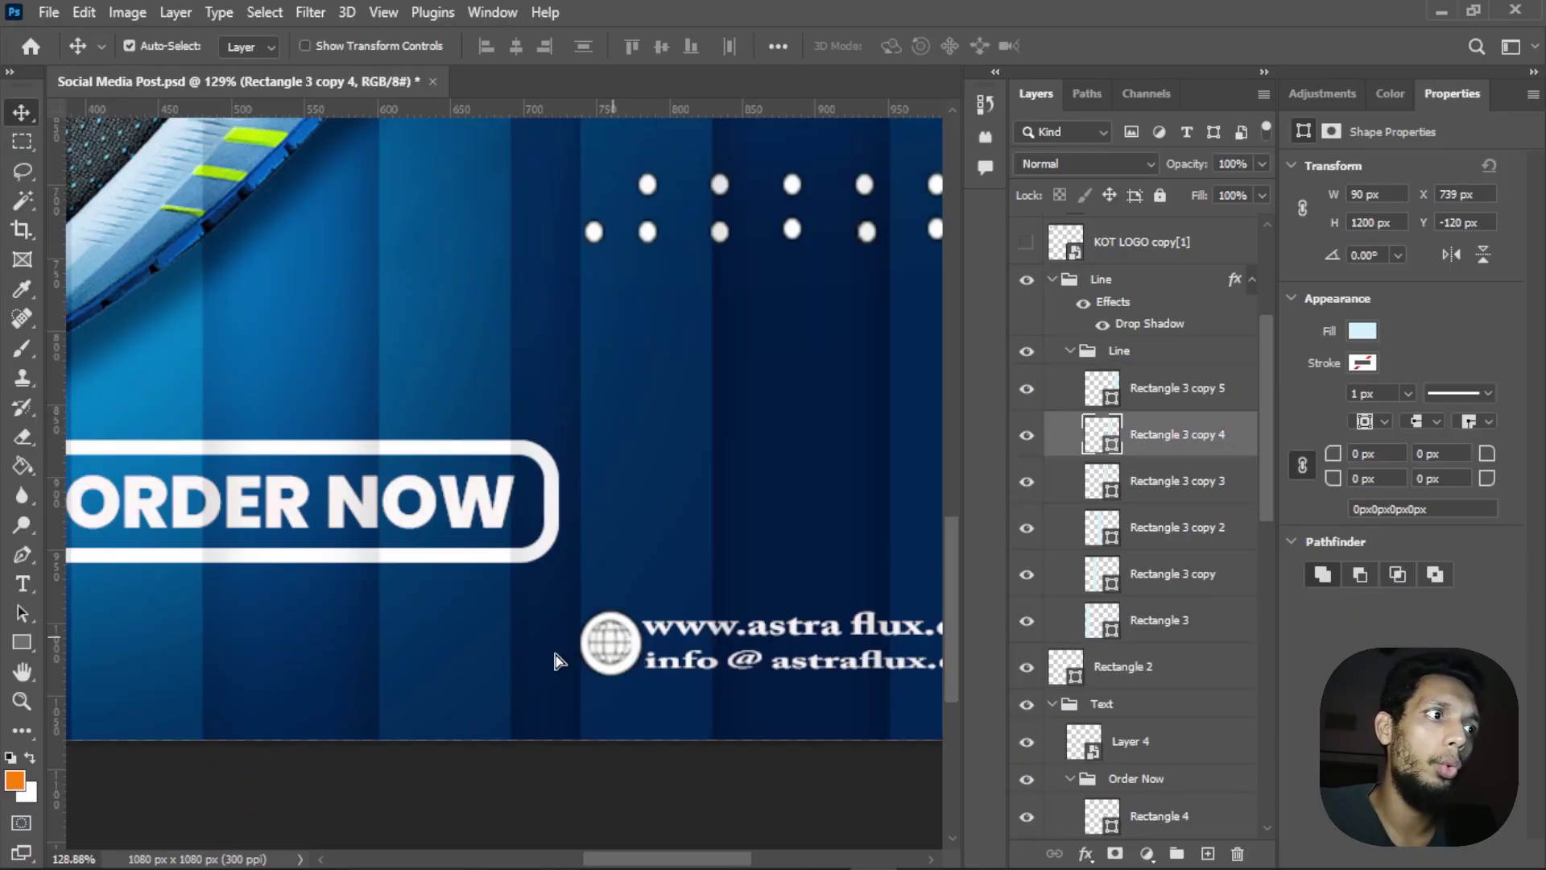
{"action": "left_click_drag", "start_coordinate": [556, 660], "coordinate": [576, 654]}
{"action": "key", "text": "ctrl+z"}
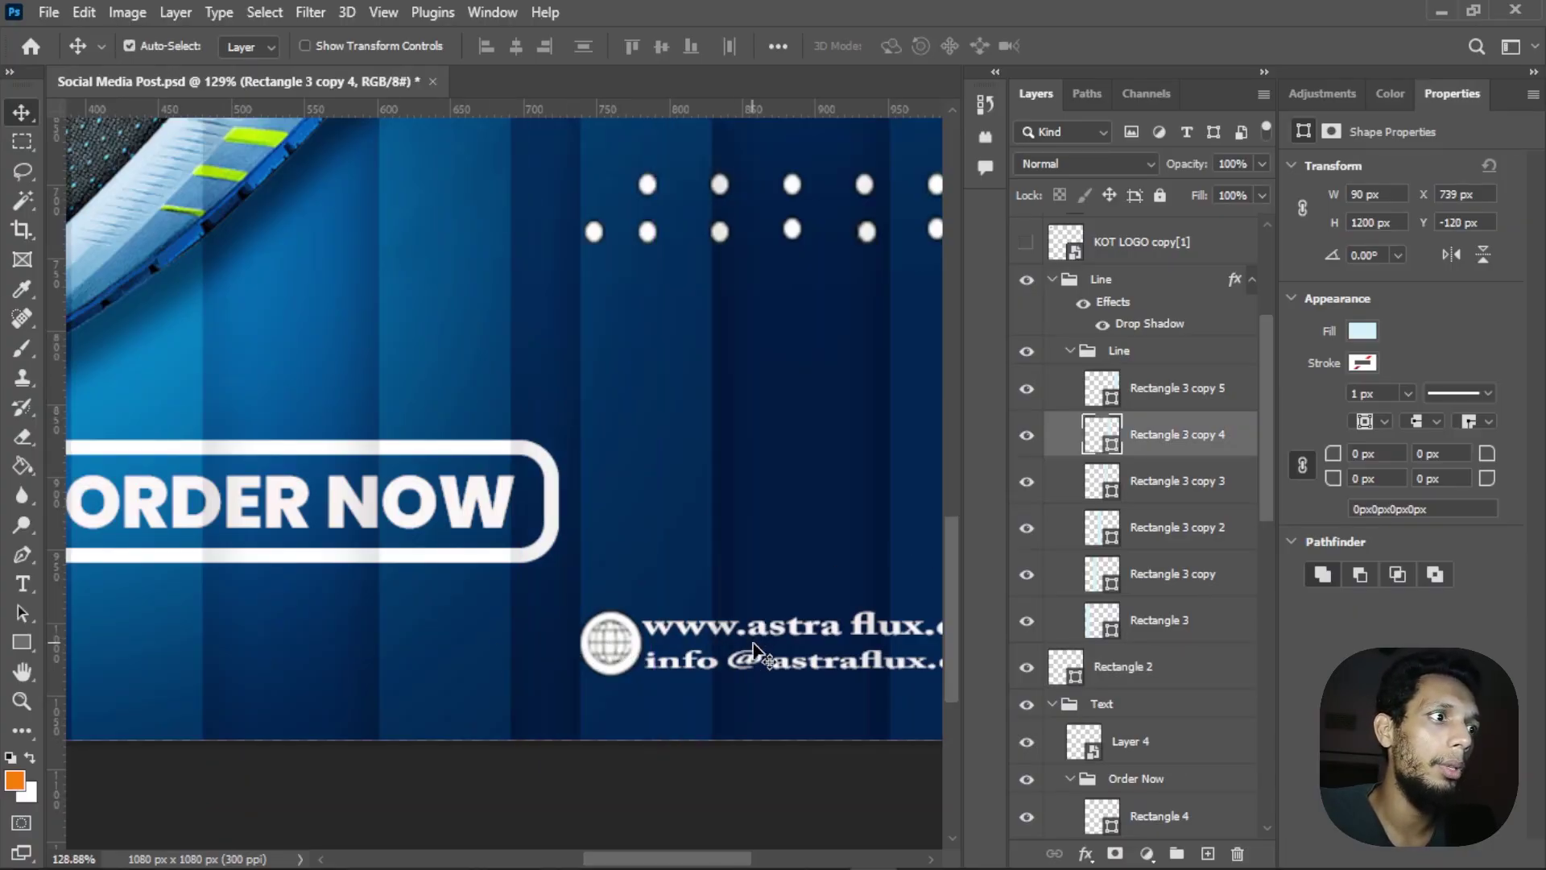
Step: Copy the text of the contact e-mail line beside the globe icon
{"action": "left_click", "coordinate": [752, 644]}
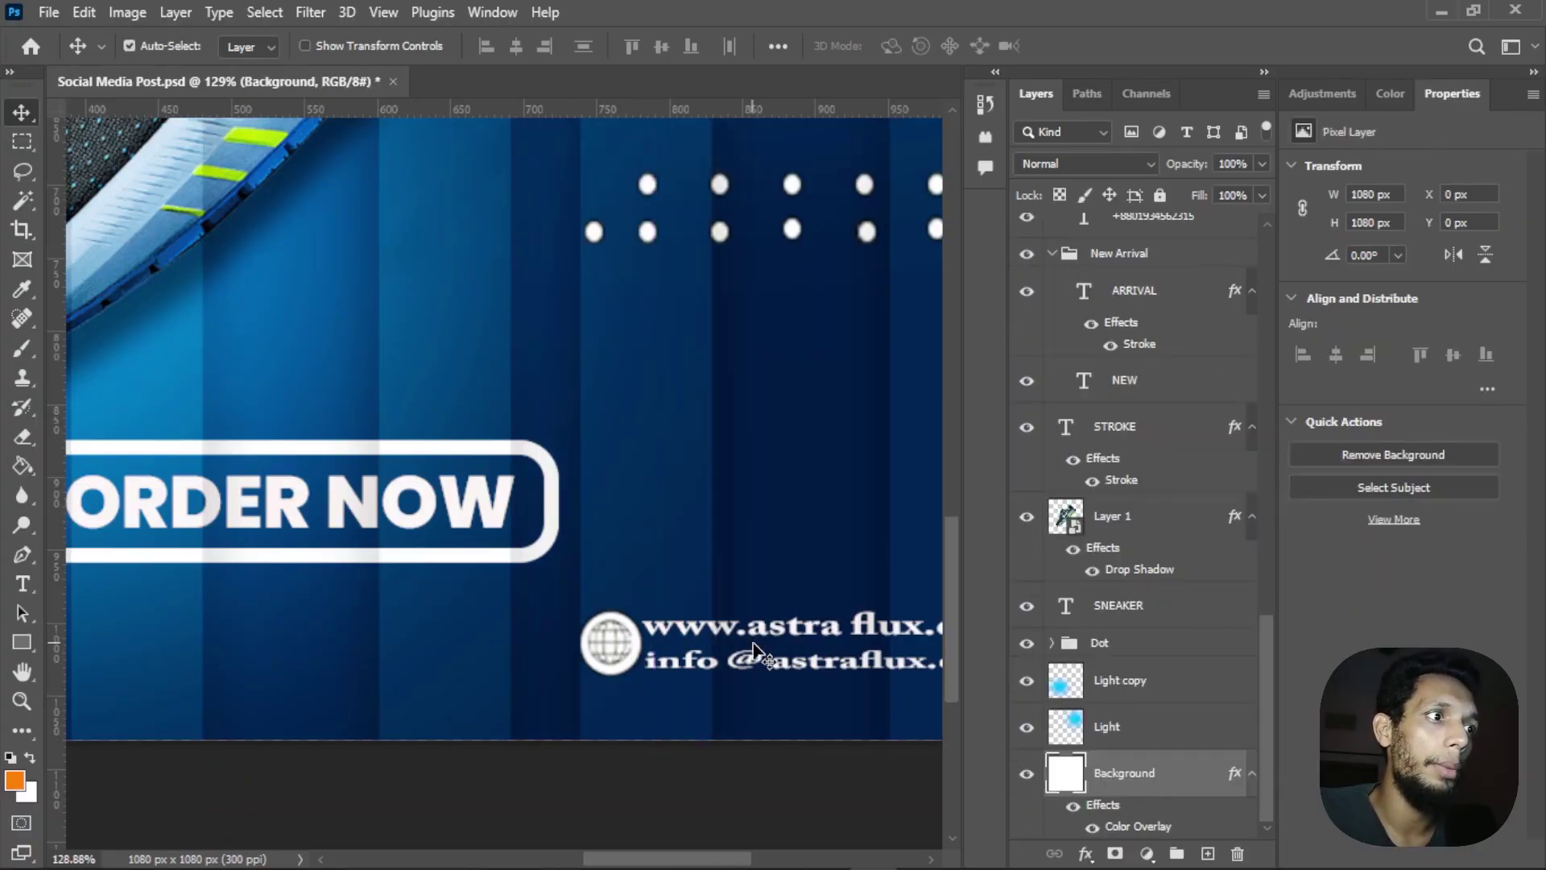
{"action": "left_click", "coordinate": [878, 668]}
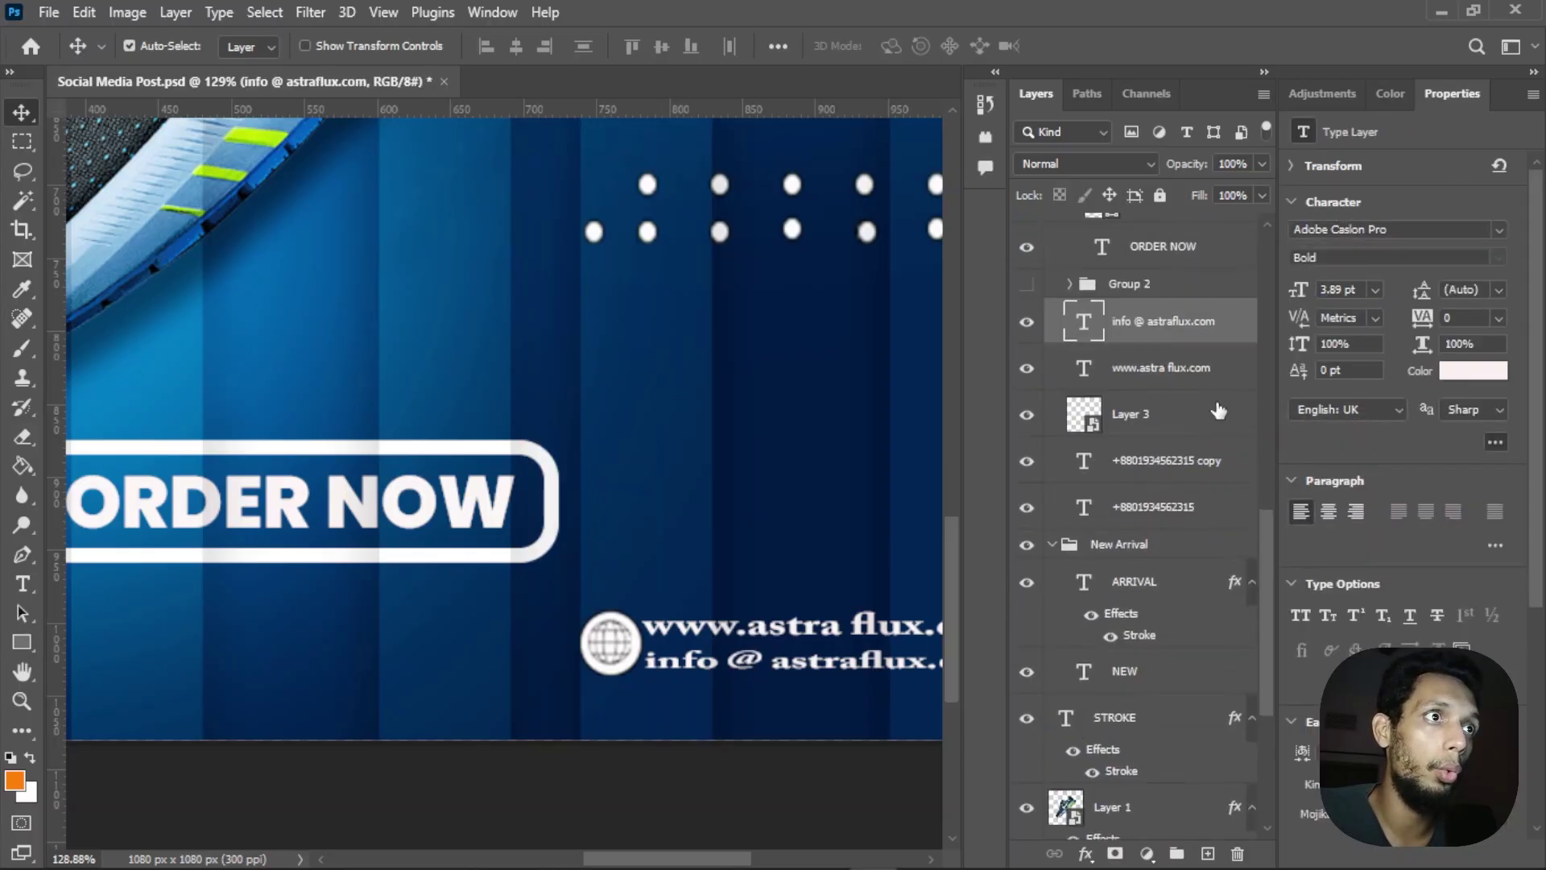
{"action": "scroll", "coordinate": [676, 749], "scroll_direction": "down", "scroll_amount": 2}
{"action": "key", "text": "t"}
{"action": "triple_click", "coordinate": [690, 683]}
{"action": "key", "text": "ctrl+c"}
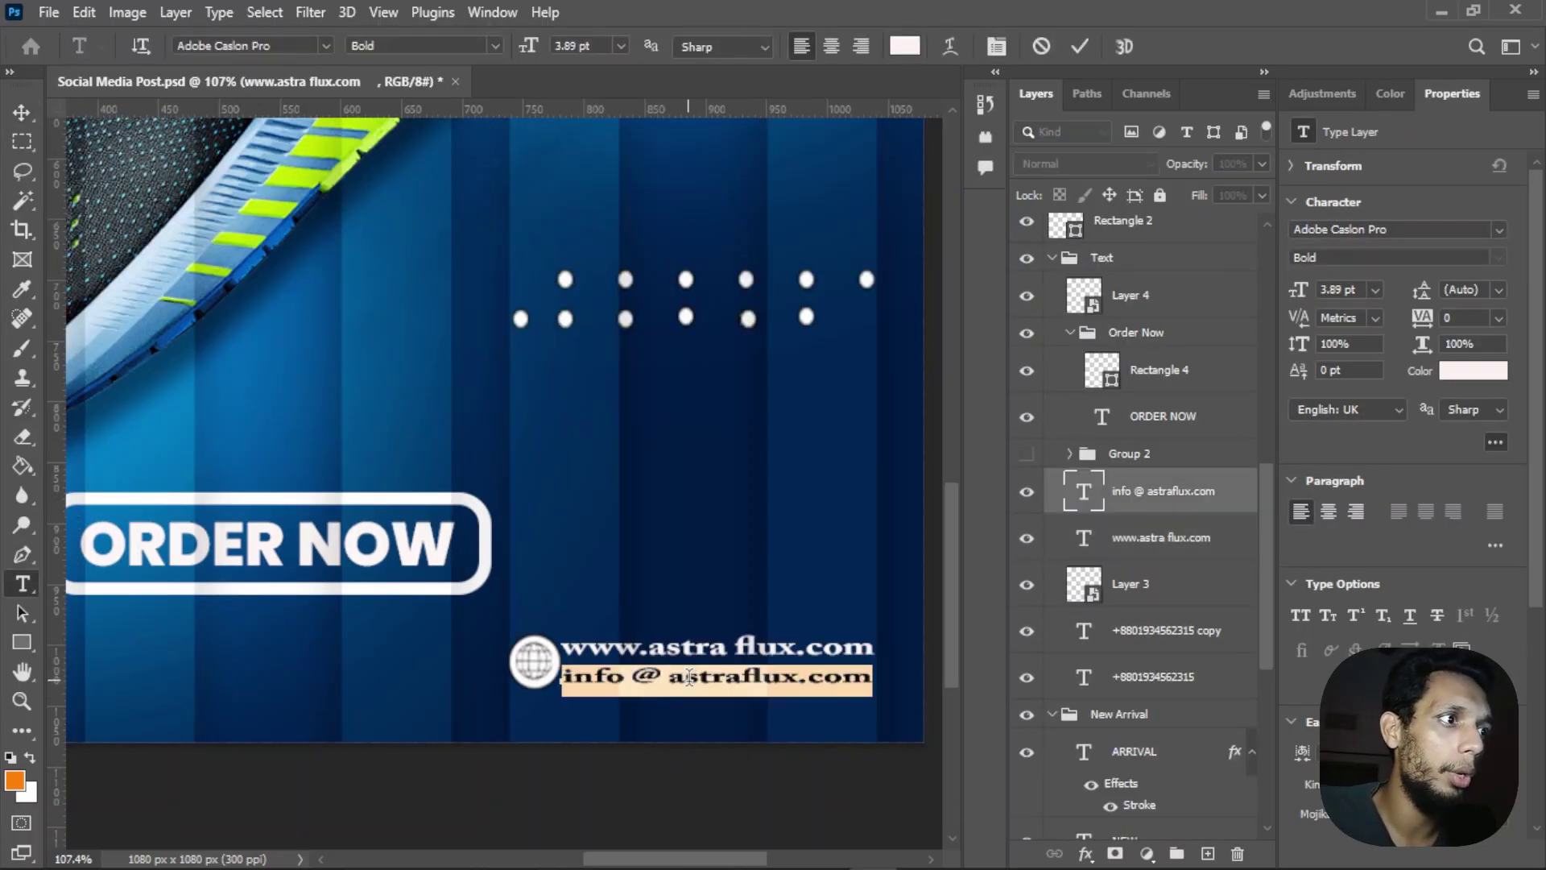
Step: Delete the old e-mail and website text layers beside the globe icon
{"action": "key", "text": "BackSpace"}
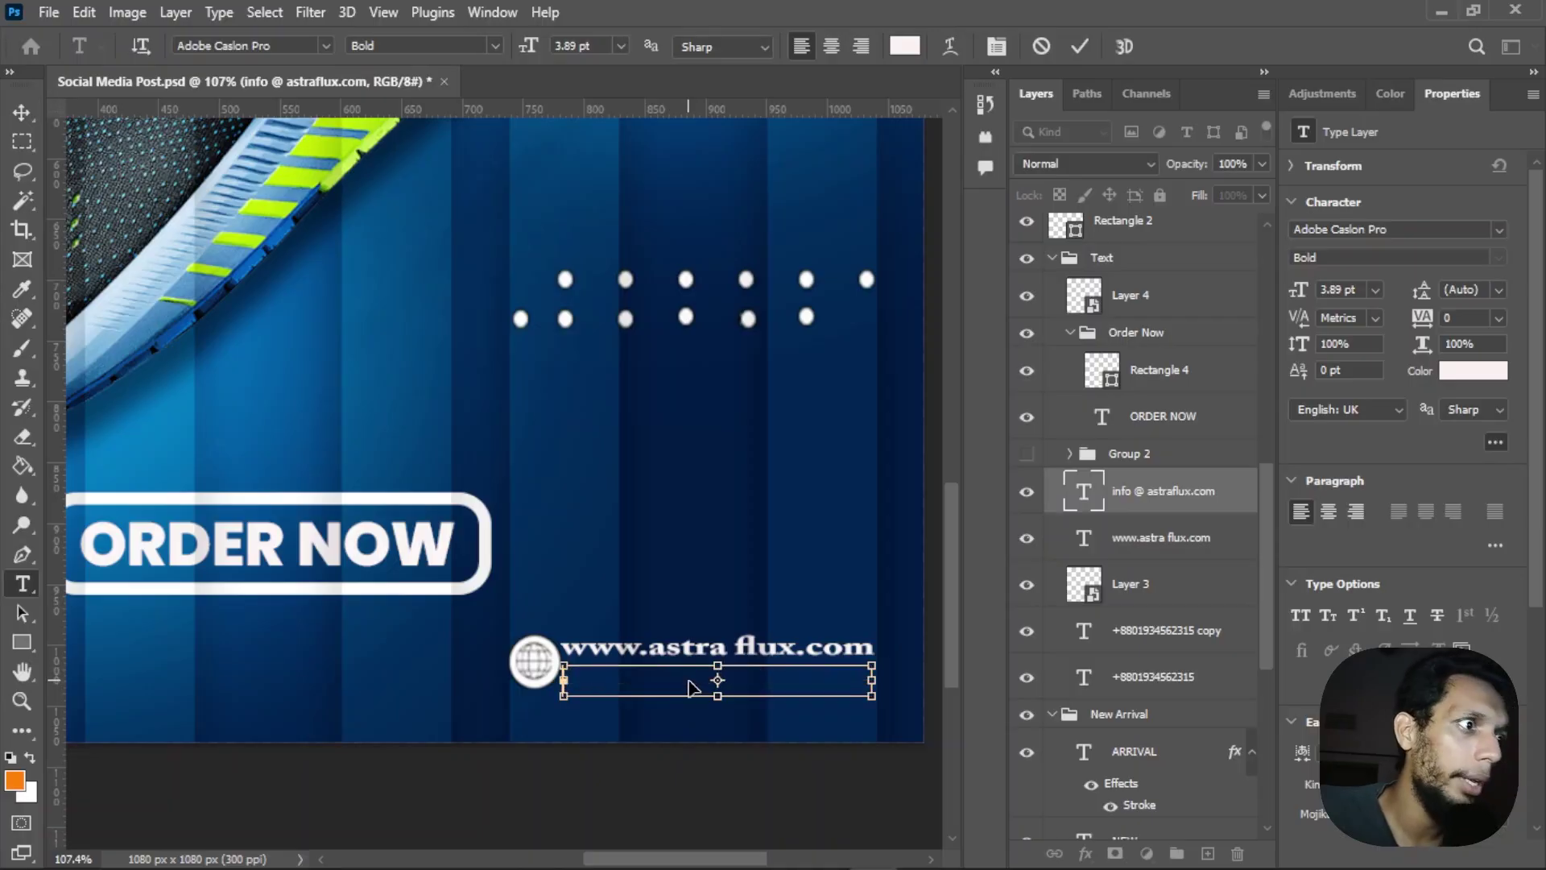
{"action": "left_click", "coordinate": [1055, 54]}
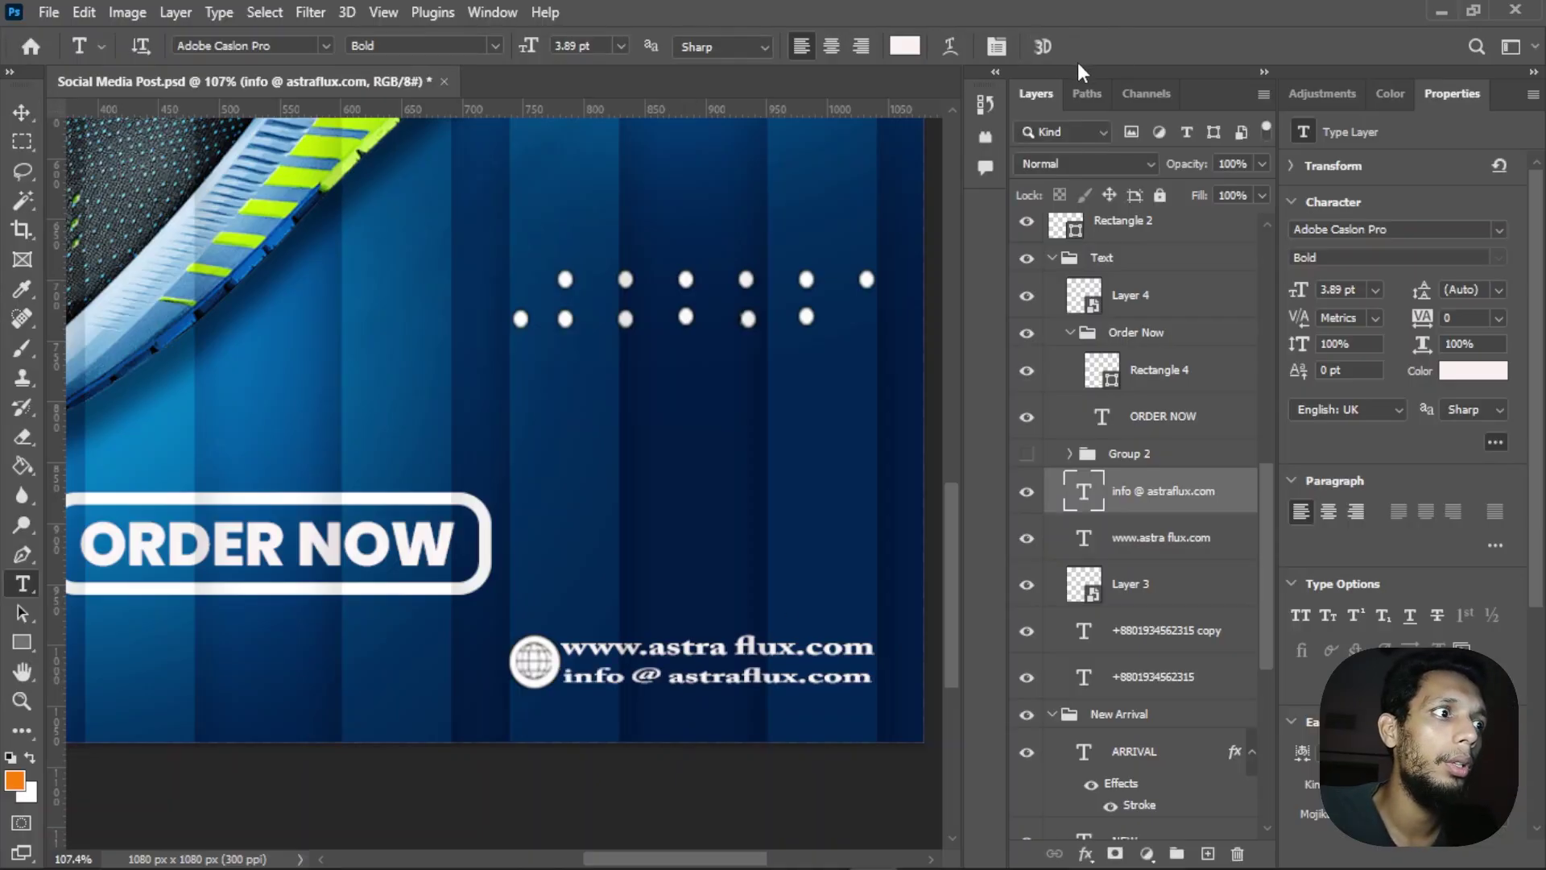
{"action": "key", "text": "Delete"}
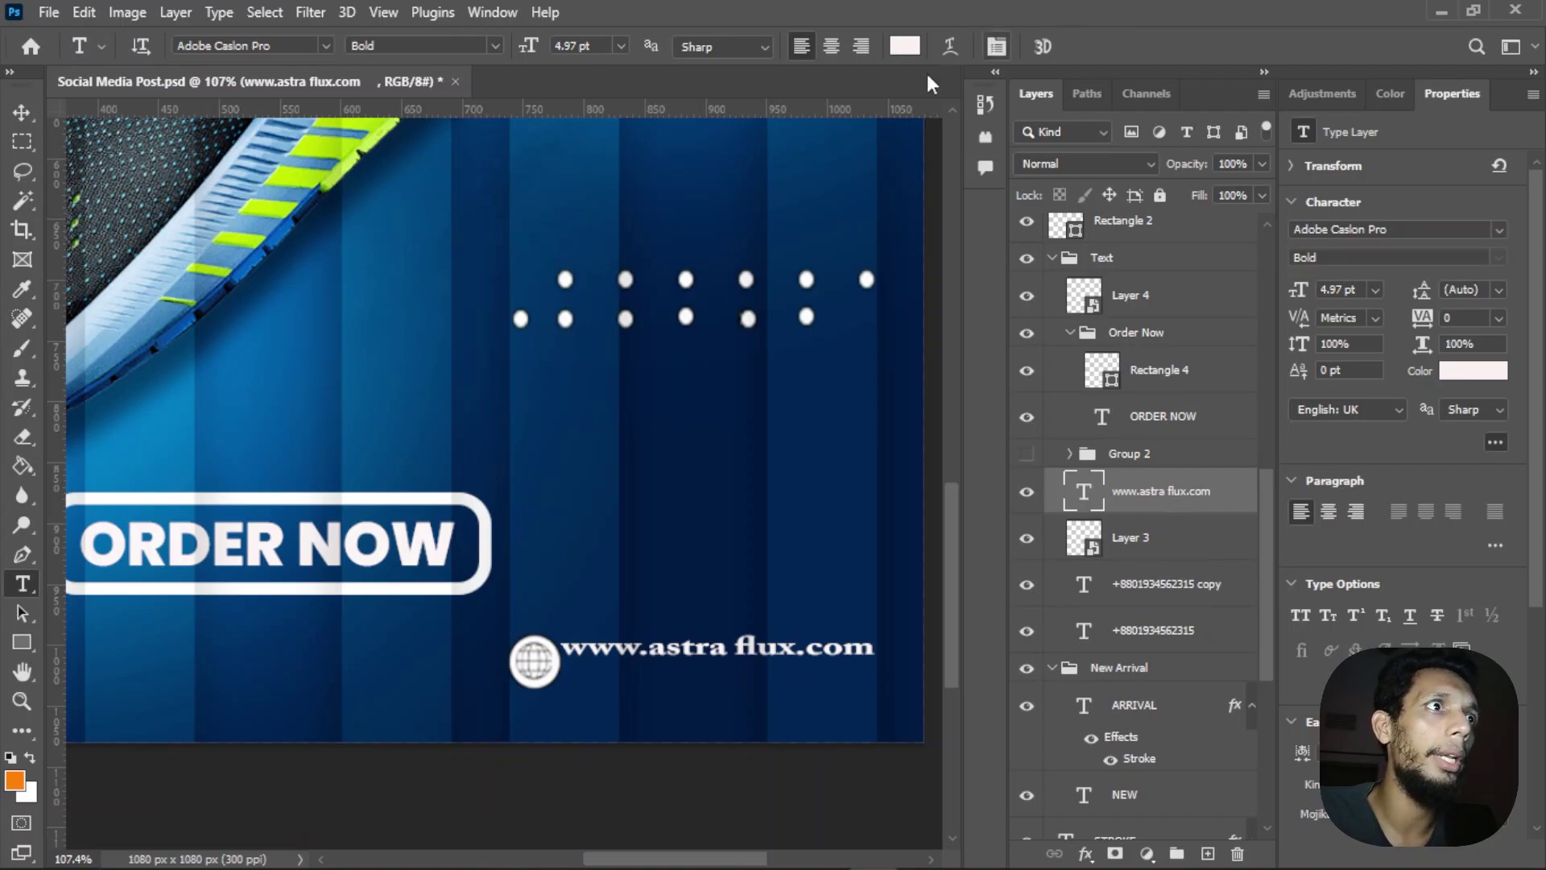
{"action": "key", "text": "Delete"}
Step: Paste the copied e-mail as a new text layer beside the globe icon and change its font to Poppins
{"action": "left_click", "coordinate": [578, 675]}
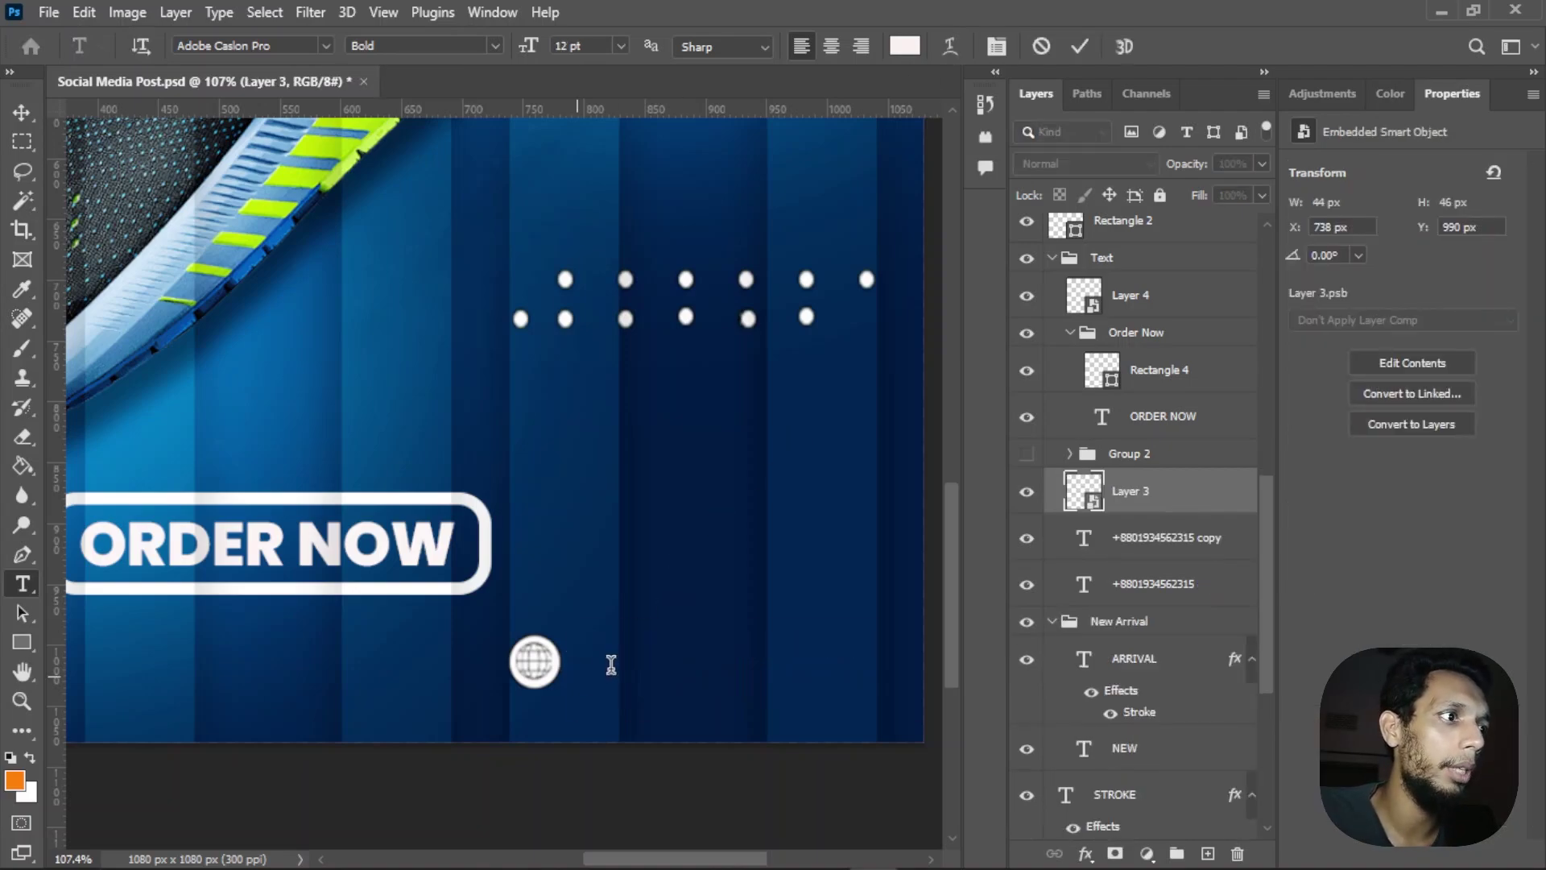
{"action": "key", "text": "ctrl+v"}
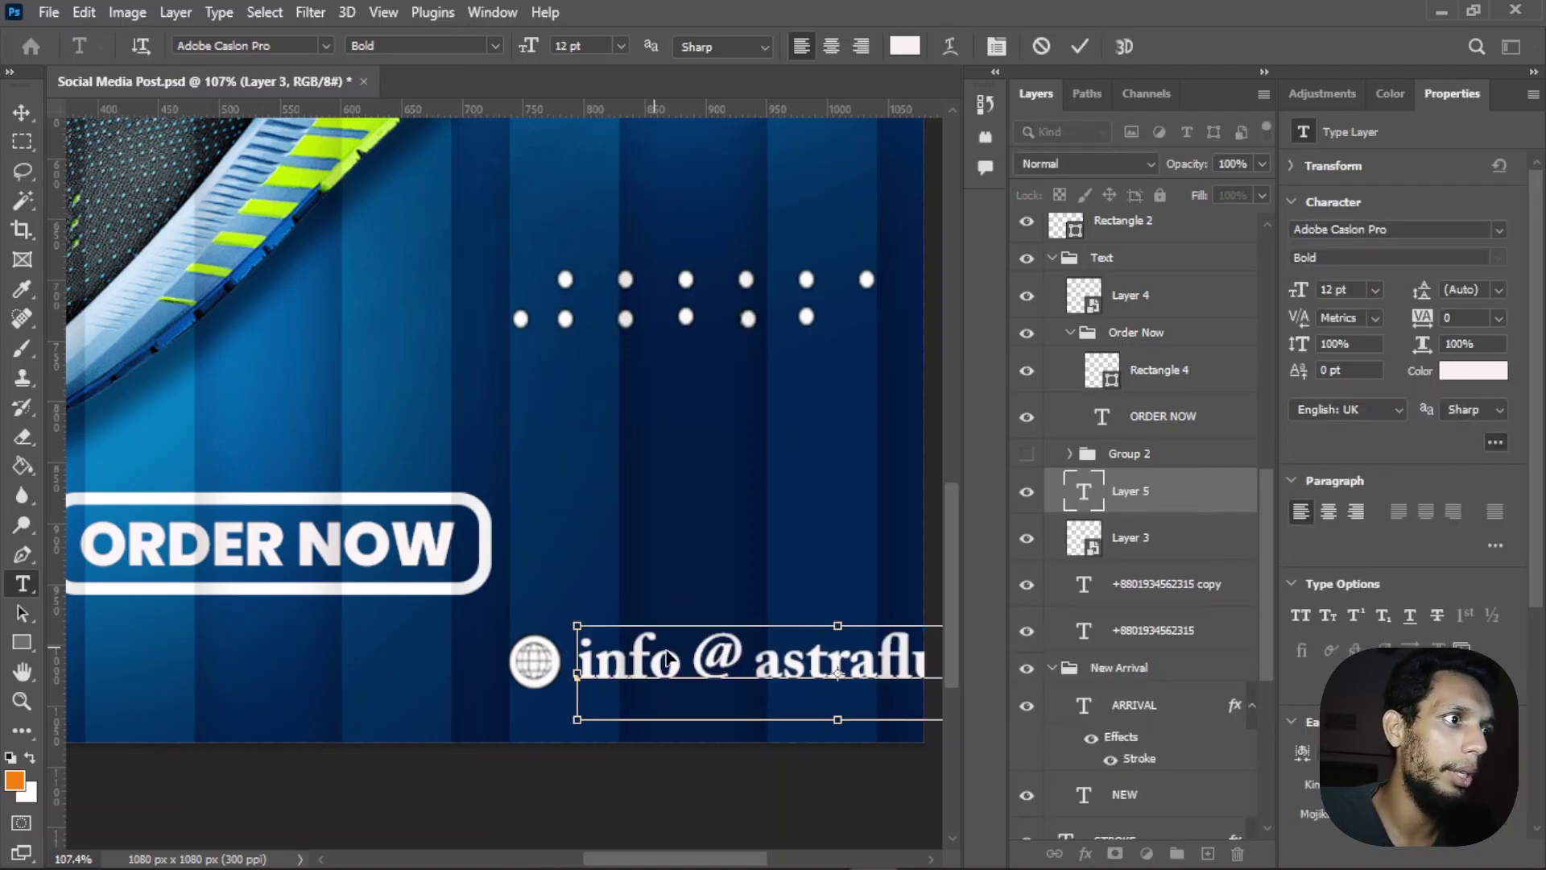
{"action": "key", "text": "ctrl+a"}
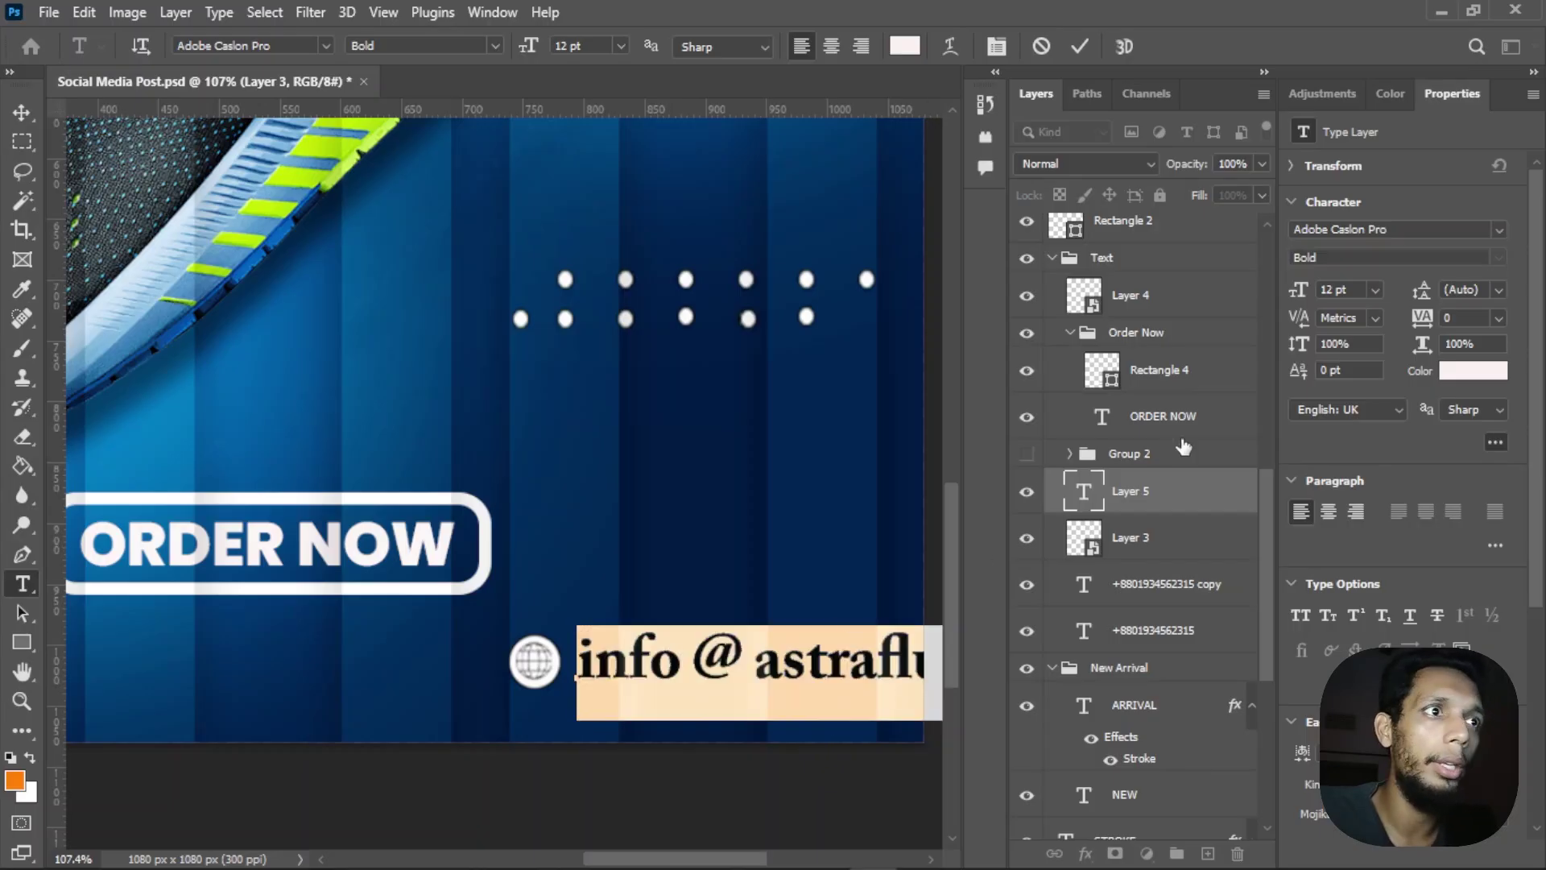
{"action": "left_click", "coordinate": [1493, 230]}
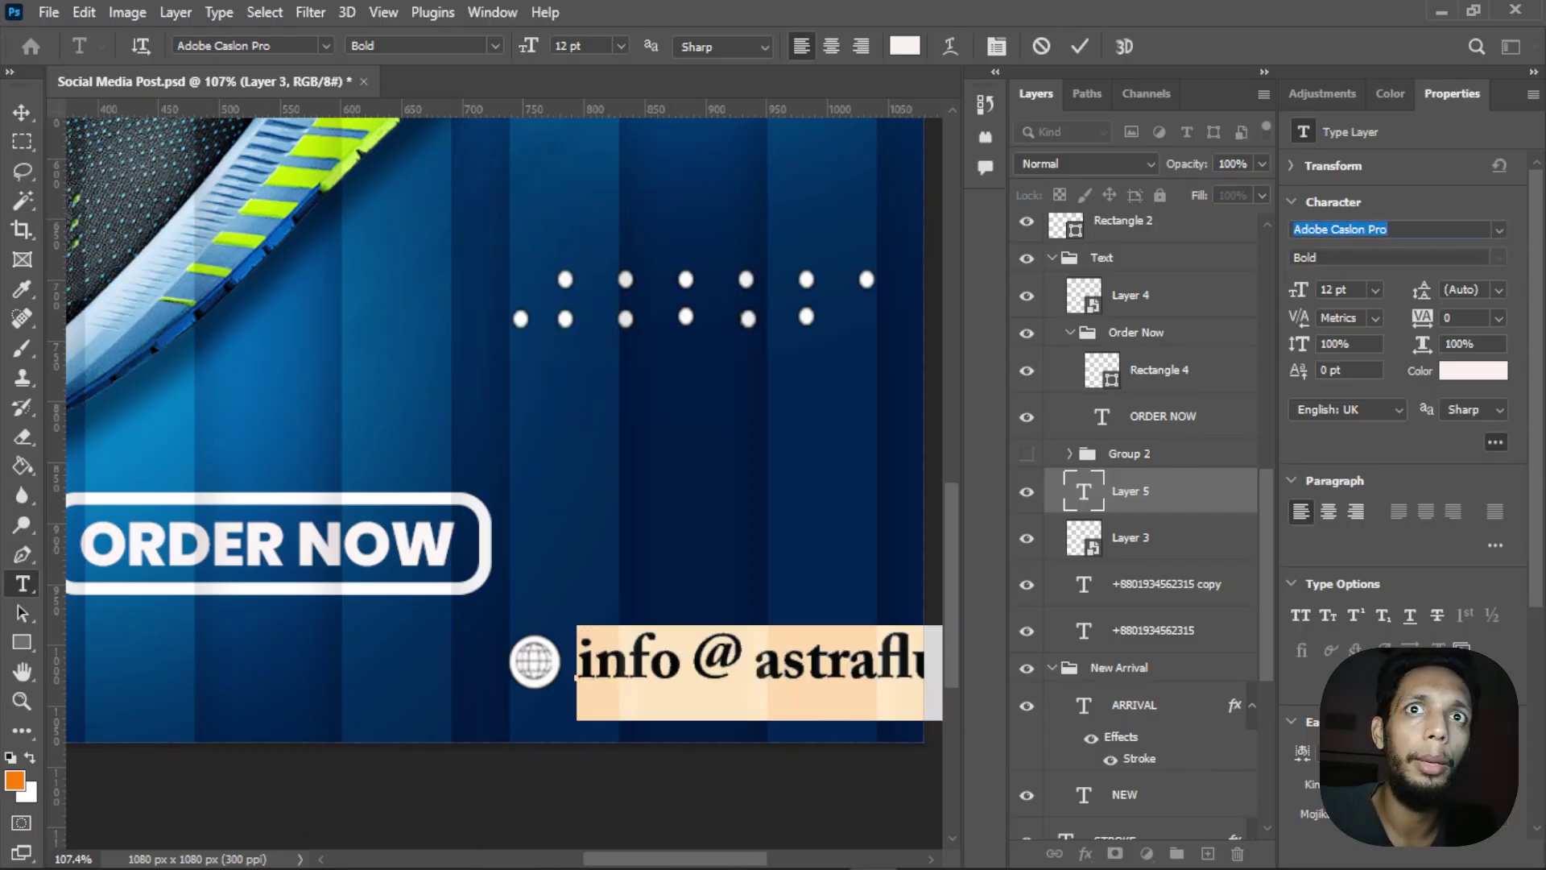
{"action": "type", "text": "Poppins"}
{"action": "key", "text": "Return"}
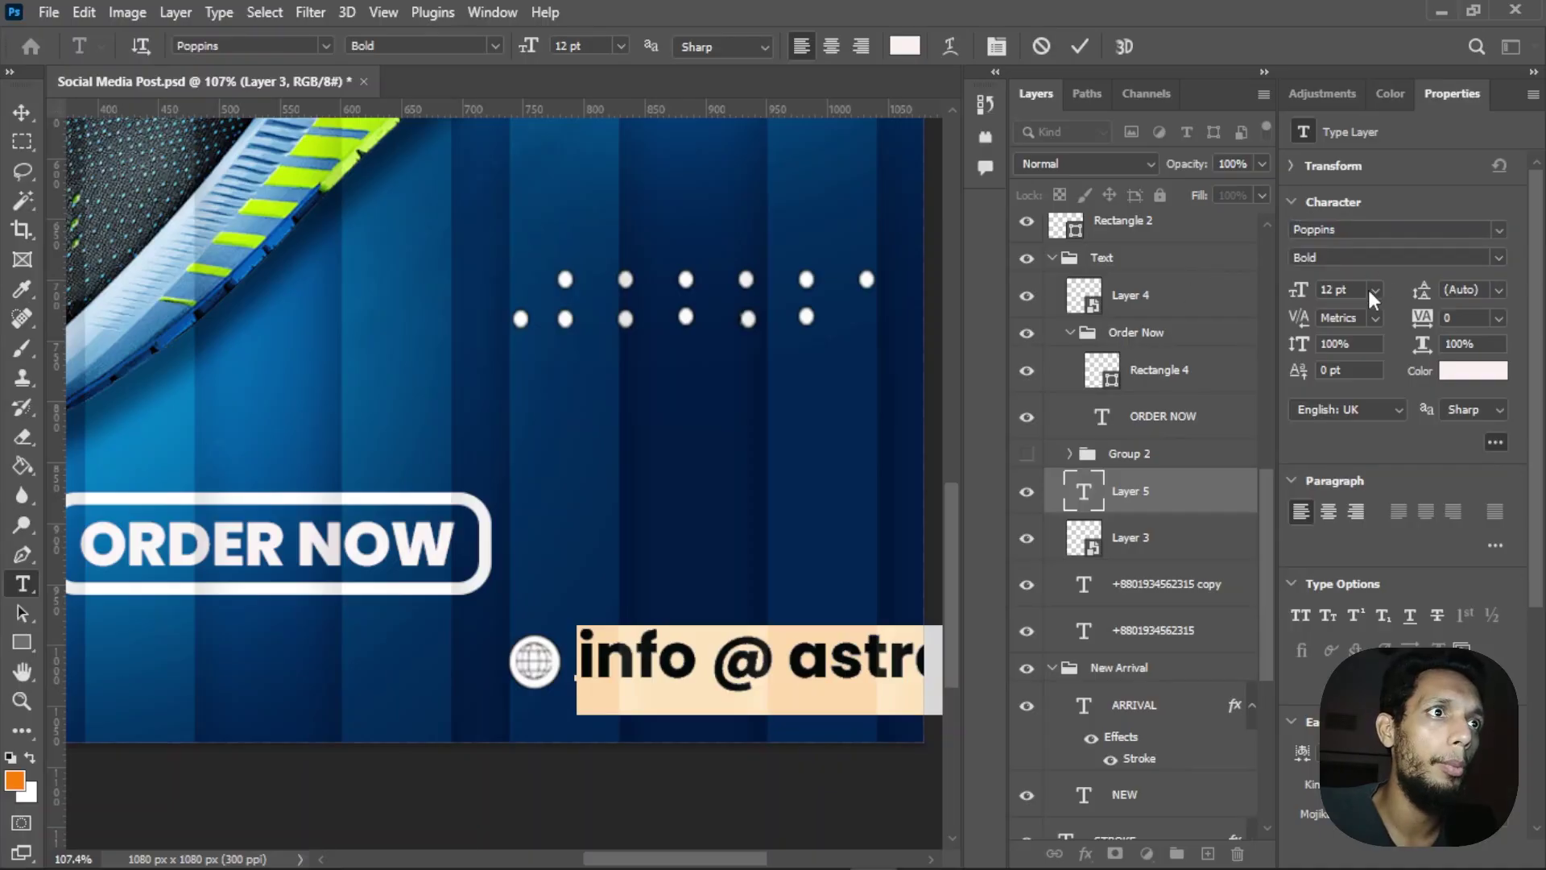
Step: Set the new e-mail text to 6 pt in Regular weight and remove the spaces around its @ sign
{"action": "scroll", "coordinate": [861, 459], "scroll_direction": "down", "scroll_amount": 3}
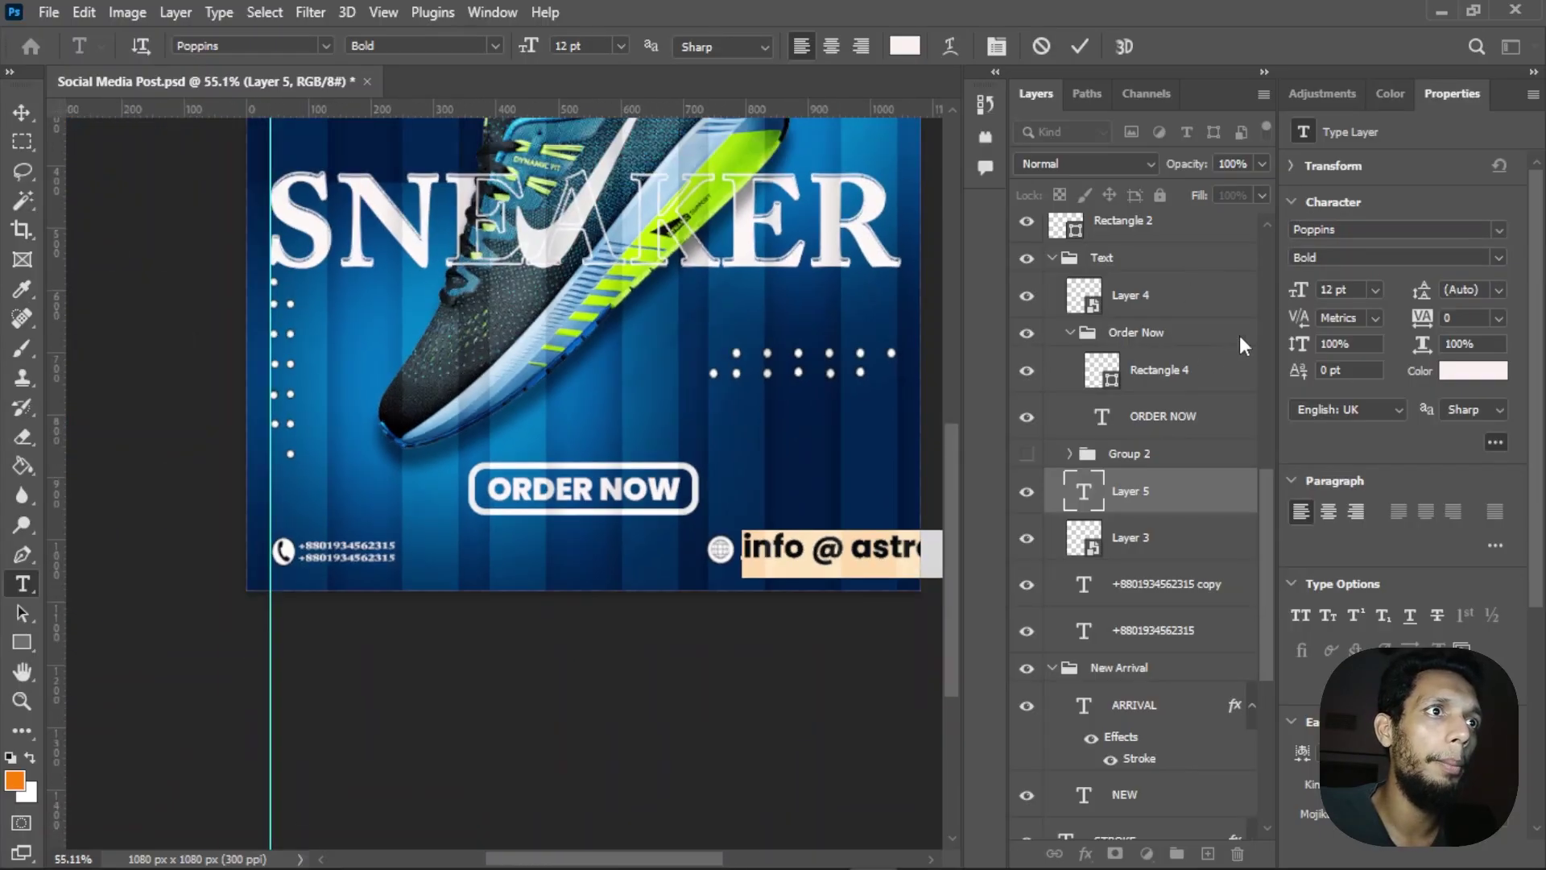
{"action": "left_click", "coordinate": [1376, 290]}
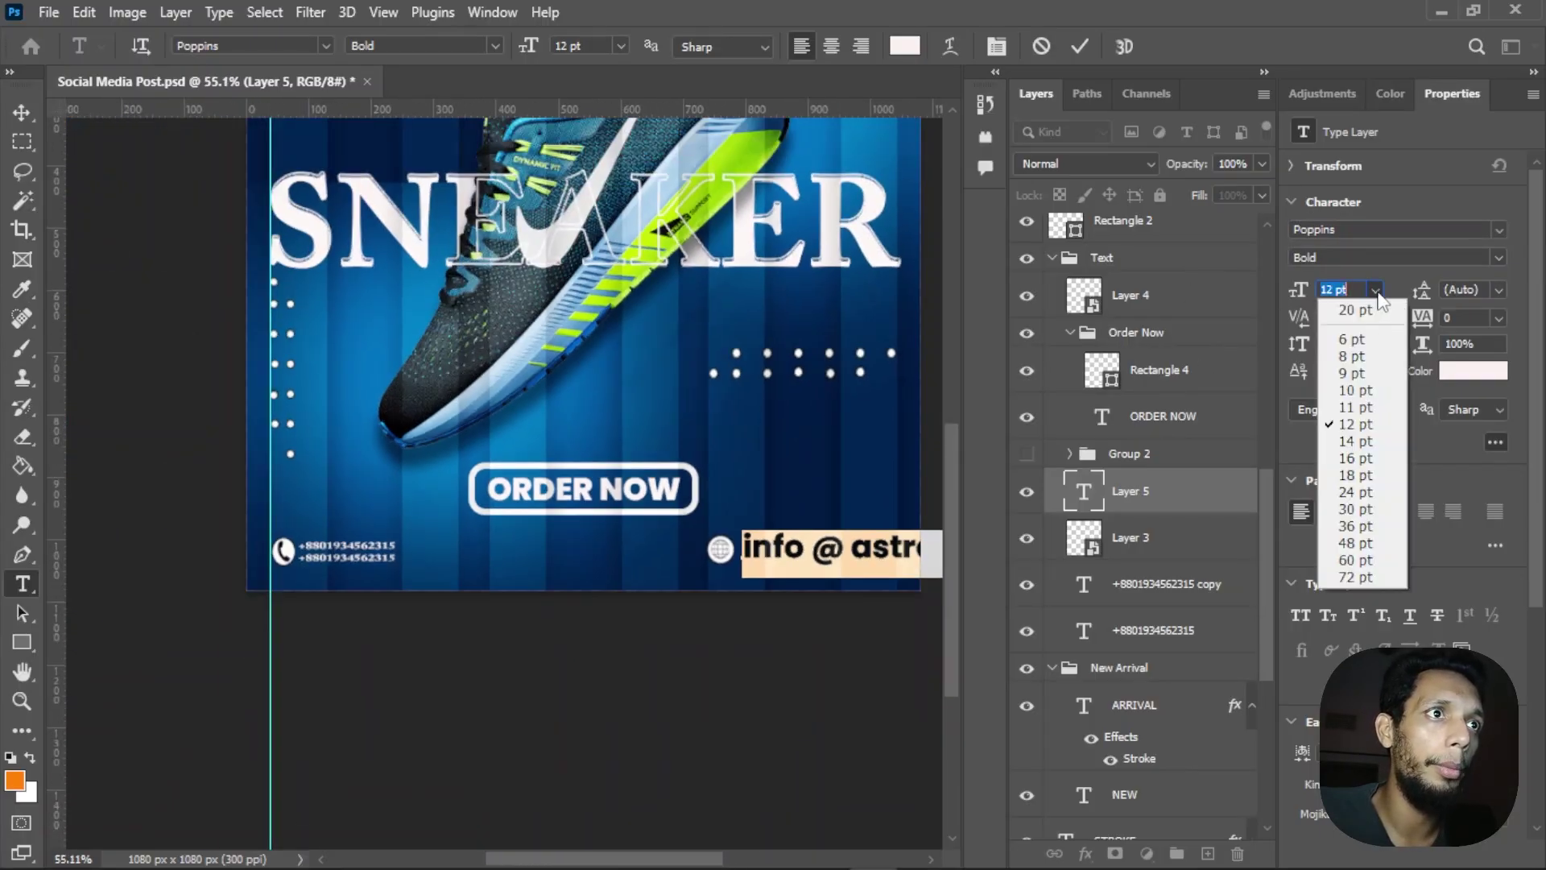
{"action": "left_click", "coordinate": [1341, 307]}
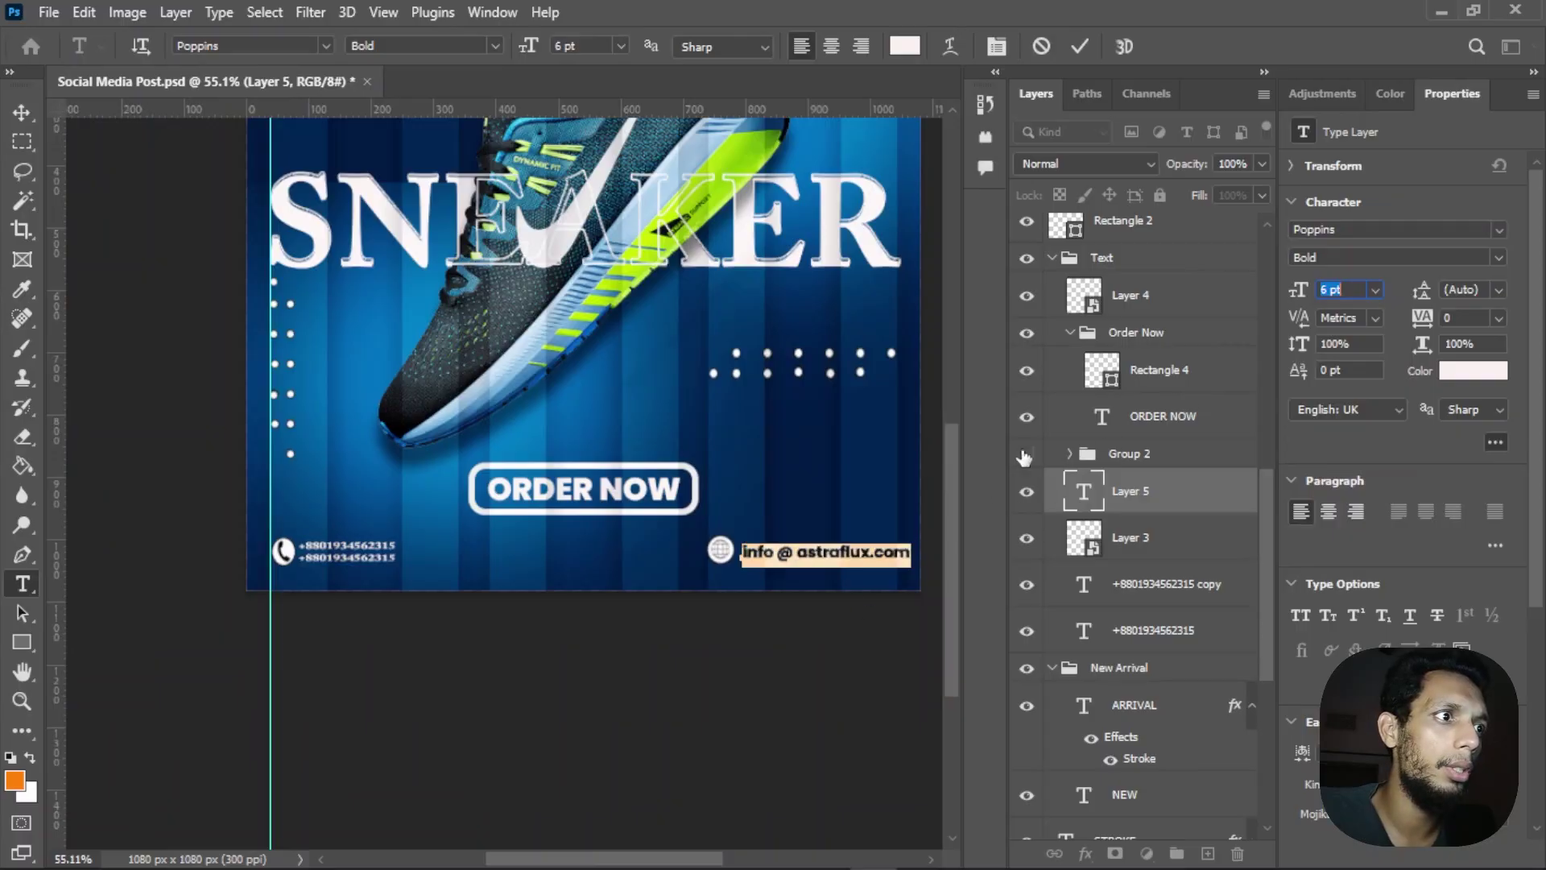
{"action": "left_click", "coordinate": [1497, 260]}
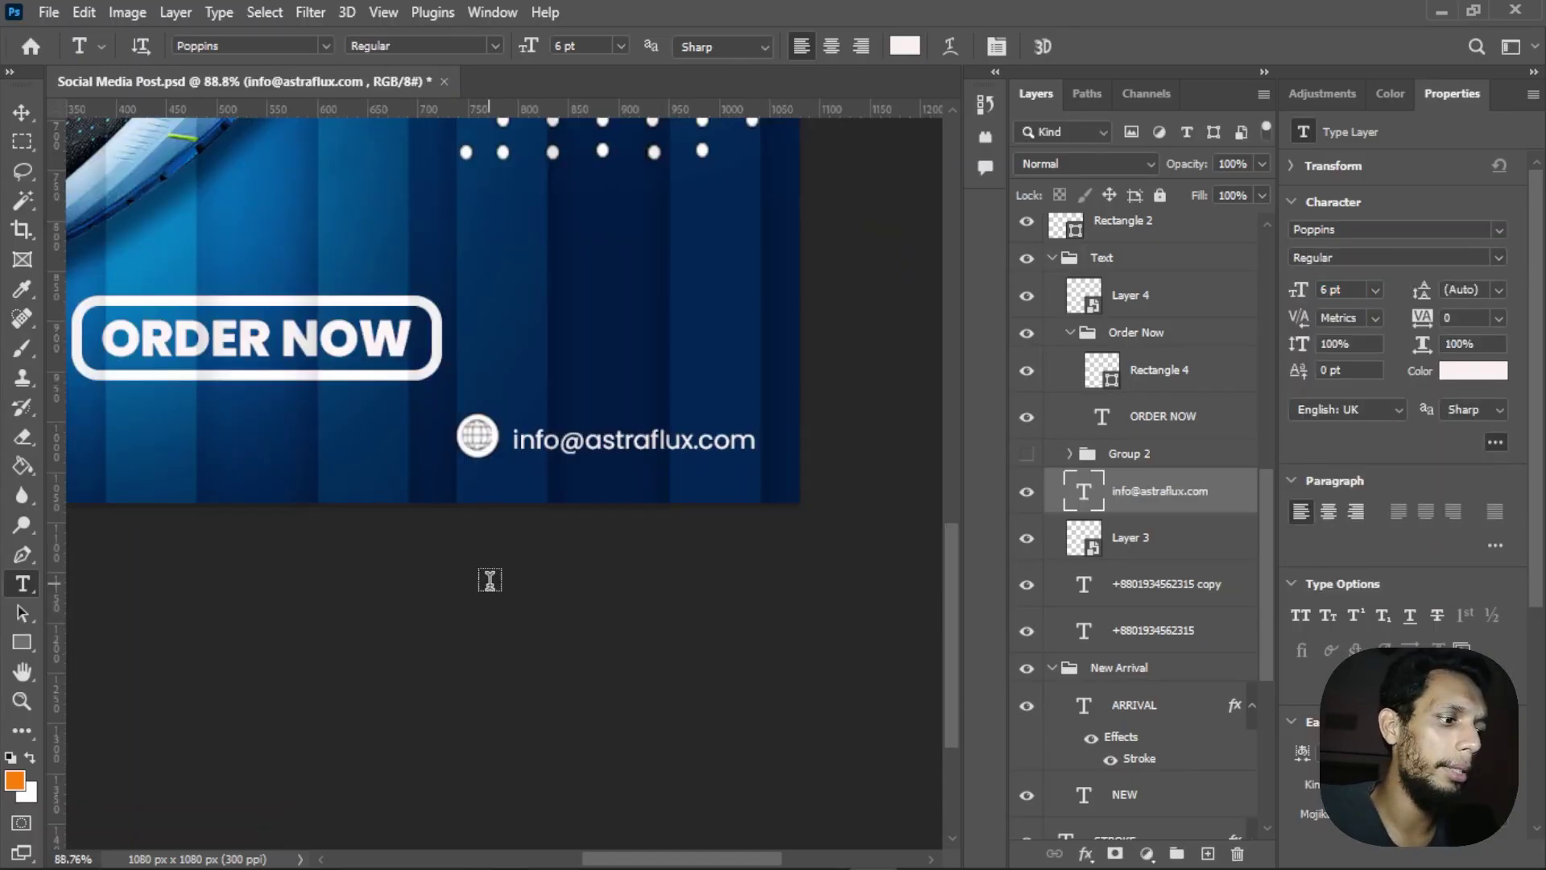
Step: Hide the globe icon layer, Layer 3, beside the e-mail text
{"action": "key", "text": "v"}
{"action": "left_click", "coordinate": [476, 439]}
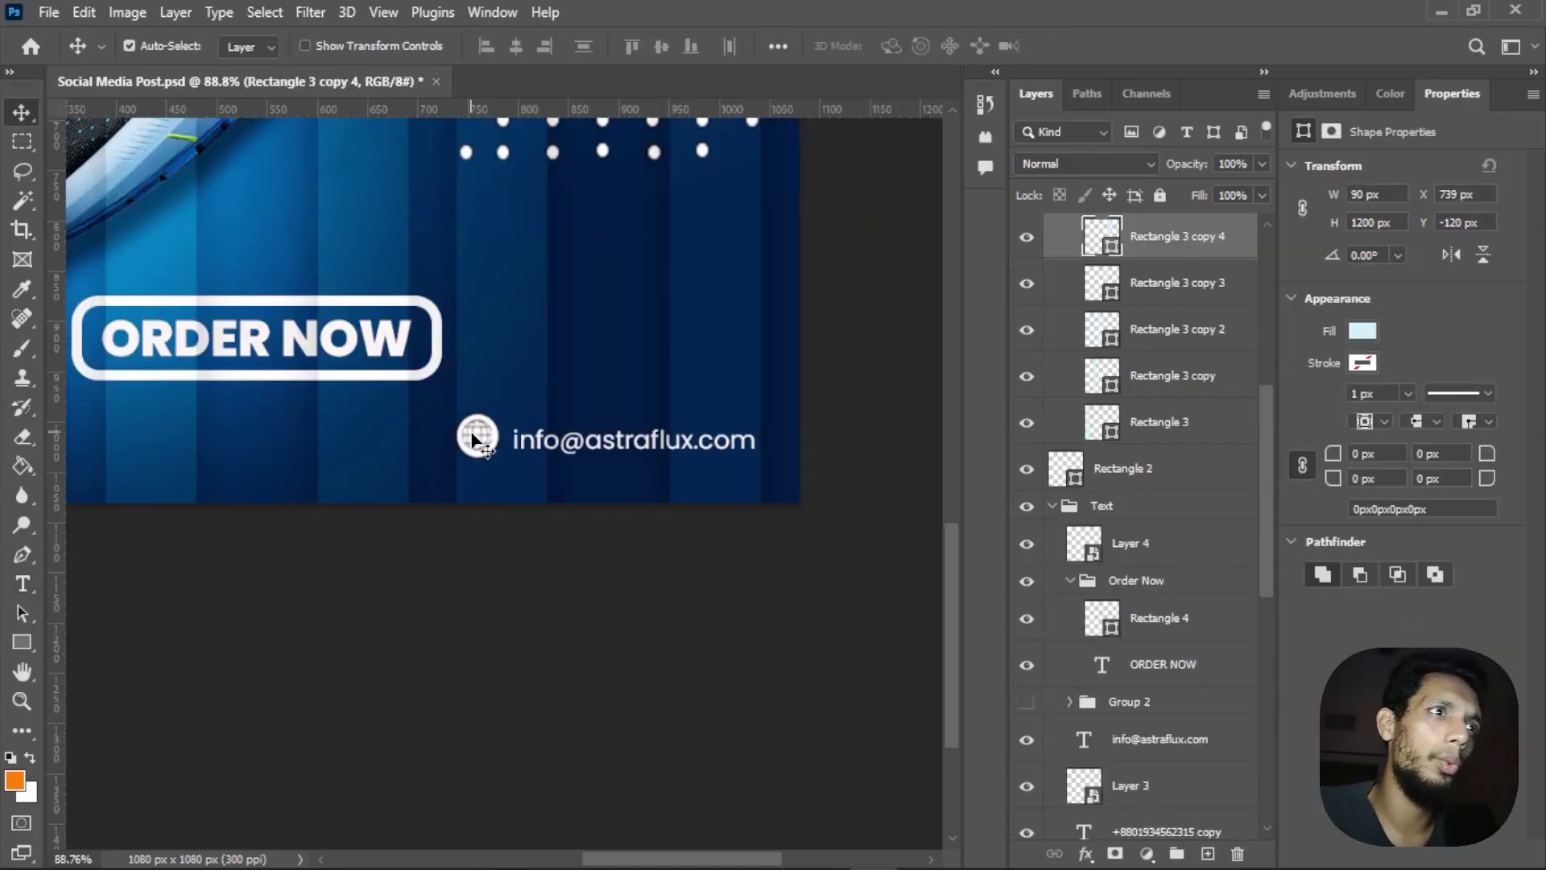
{"action": "key", "text": "ctrl+j"}
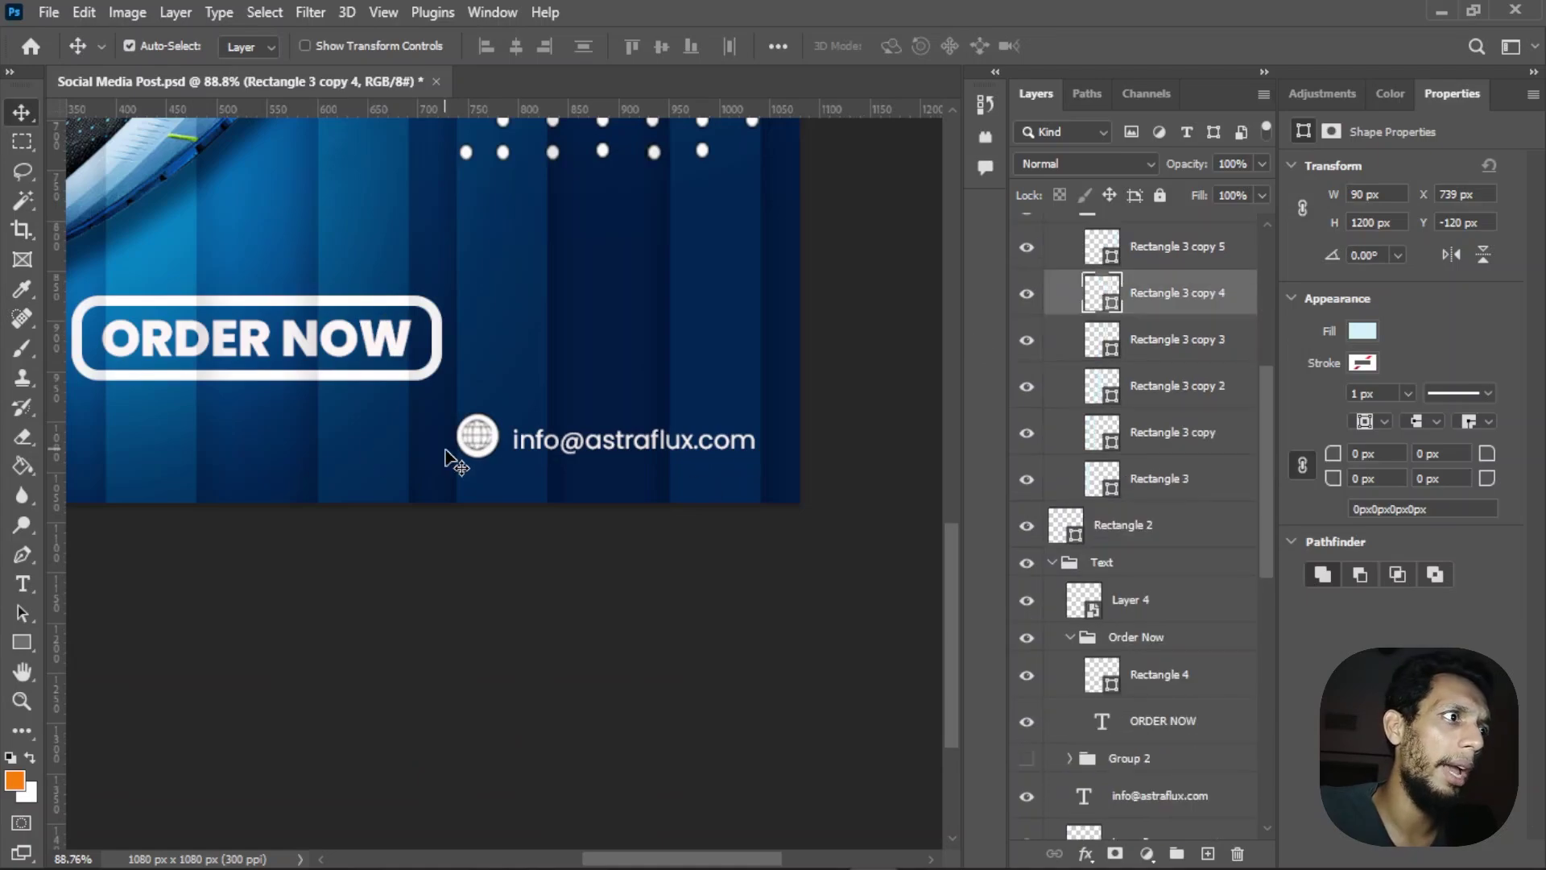
{"action": "left_click", "coordinate": [477, 439]}
{"action": "scroll", "coordinate": [1055, 797], "scroll_direction": "down", "scroll_amount": 1}
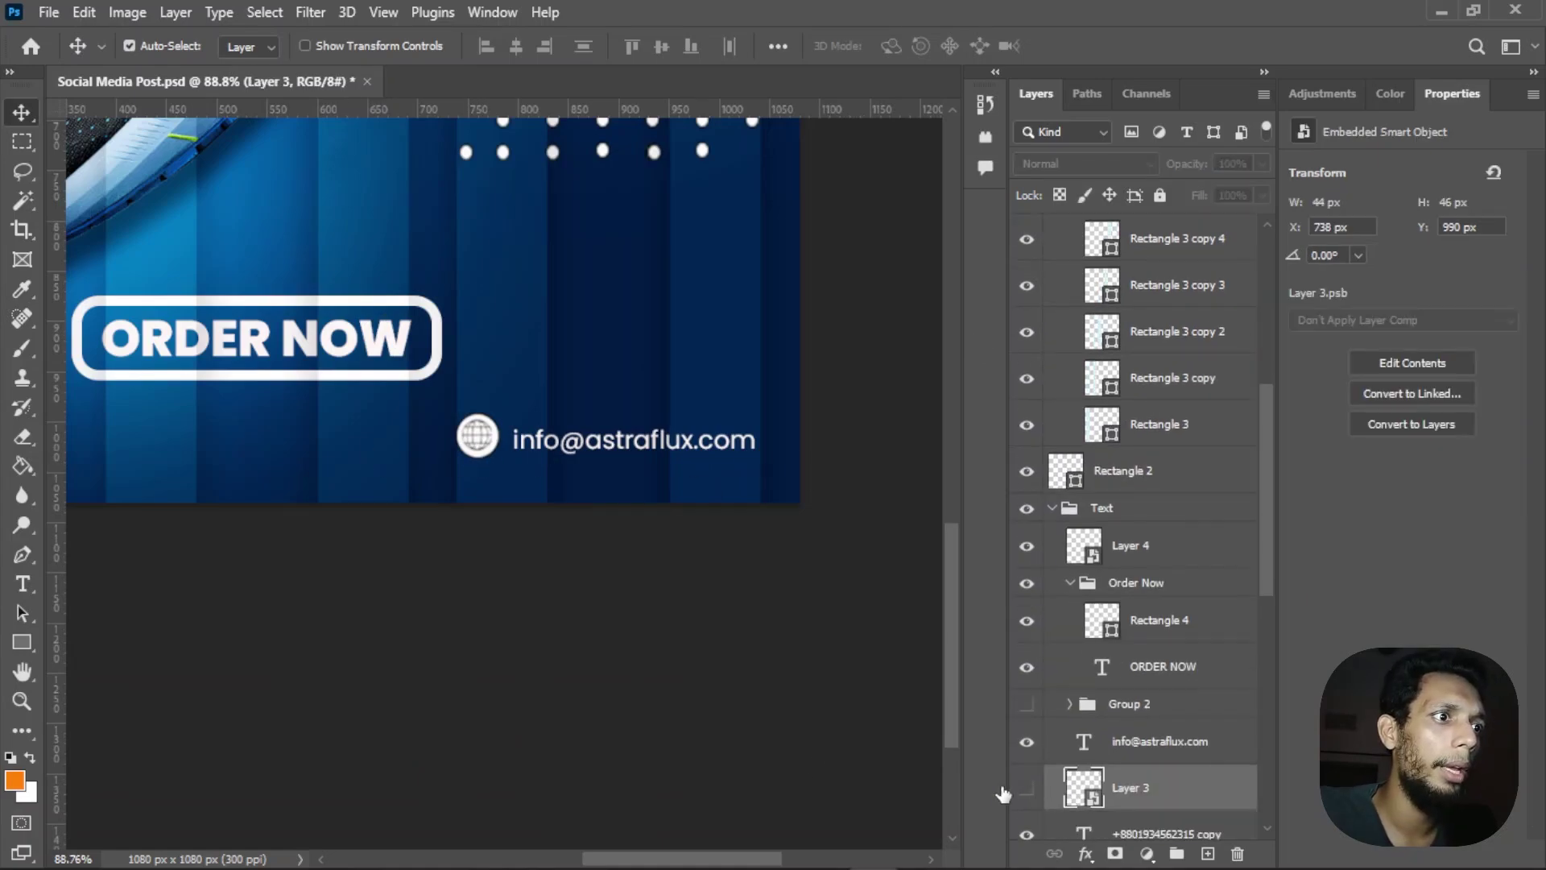
Step: Hide the phone icon layer, Layer 4, beside the phone numbers, keeping Rectangle 3 visible
{"action": "scroll", "coordinate": [660, 692], "scroll_direction": "down", "scroll_amount": 5}
{"action": "scroll", "coordinate": [545, 680], "scroll_direction": "up", "scroll_amount": 2}
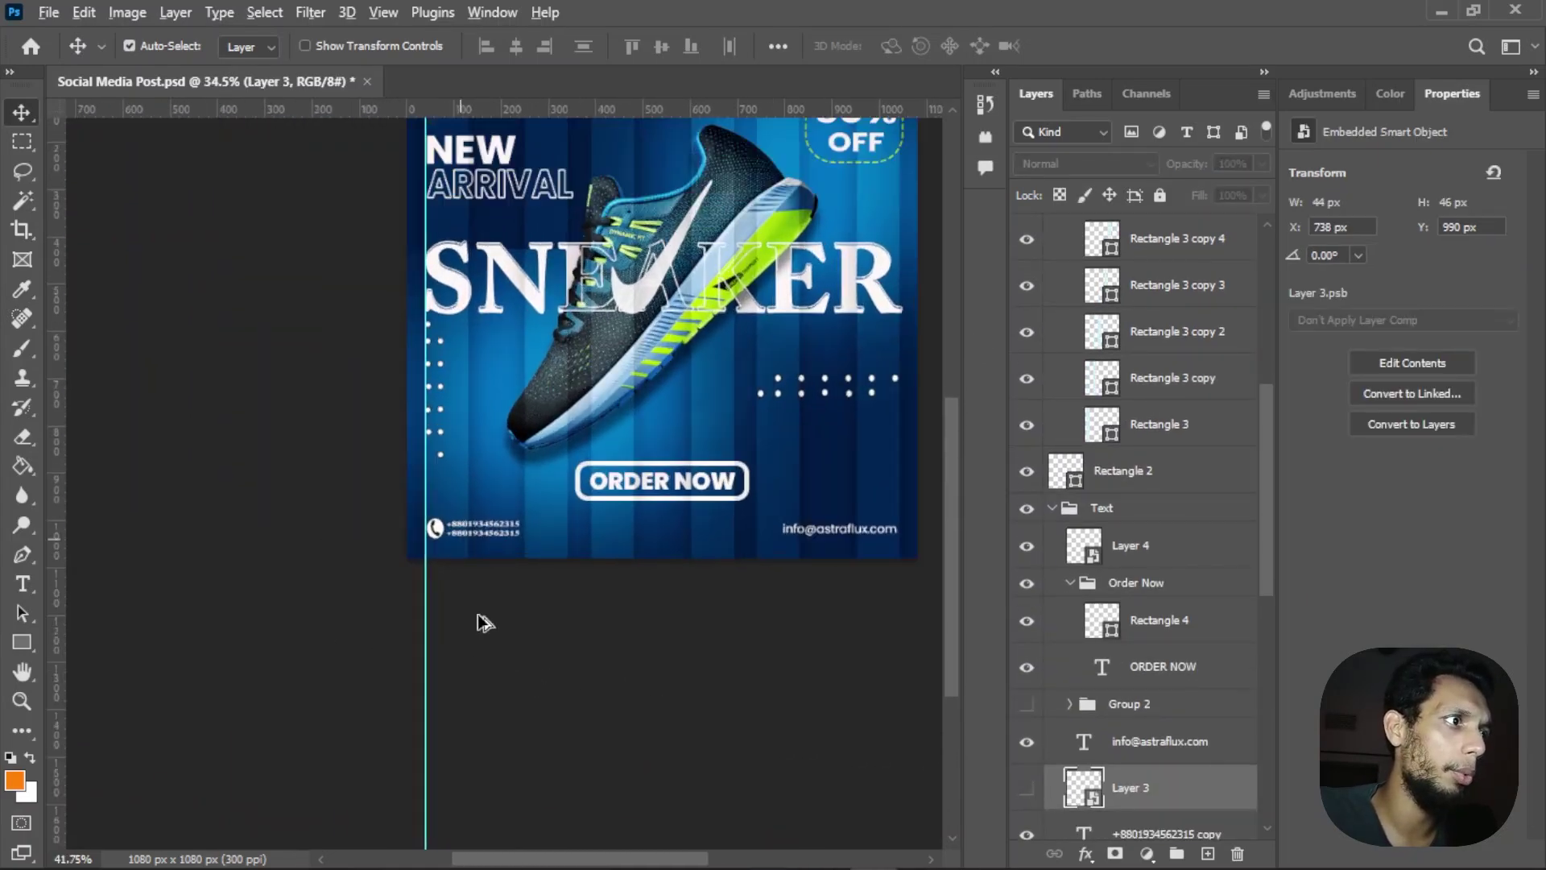
{"action": "scroll", "coordinate": [480, 564], "scroll_direction": "up", "scroll_amount": 4}
{"action": "left_click", "coordinate": [506, 532]}
{"action": "left_click", "coordinate": [435, 526]}
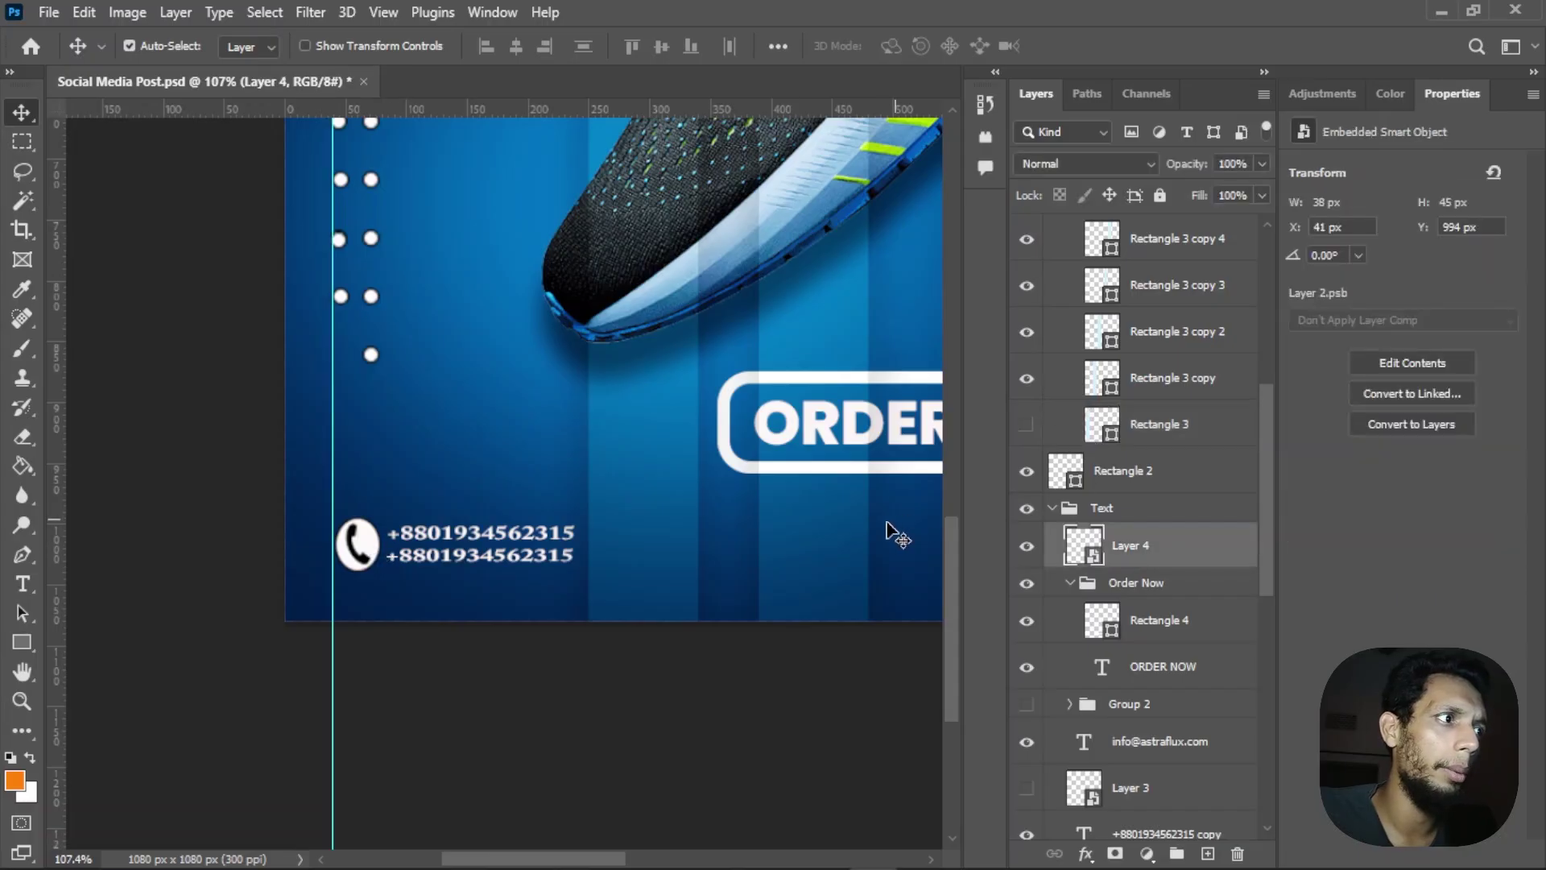
{"action": "left_click", "coordinate": [1027, 425]}
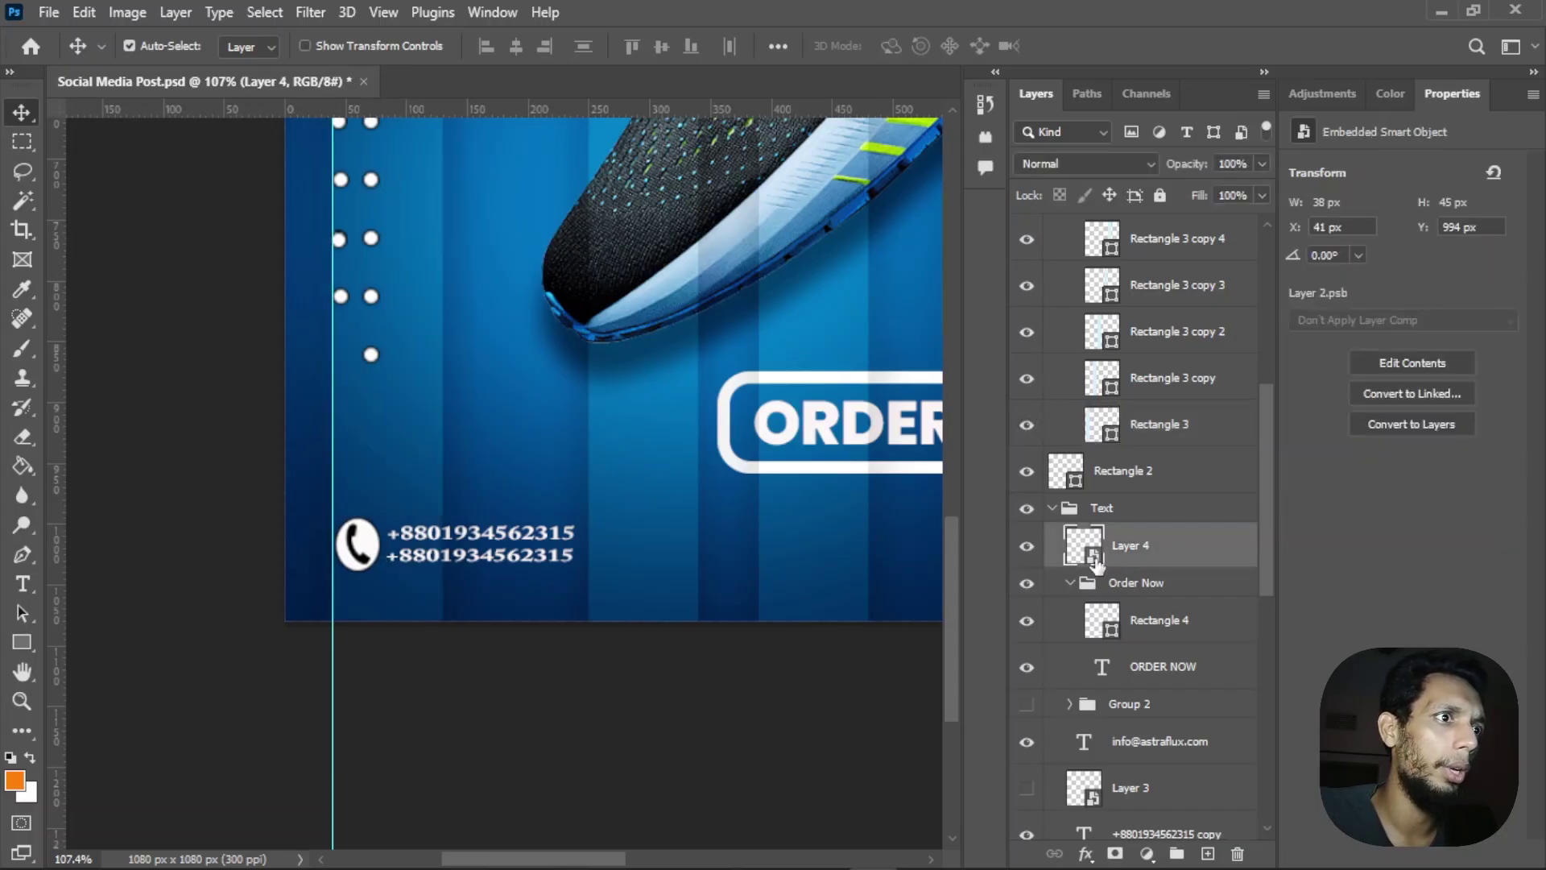
{"action": "left_click", "coordinate": [1029, 549]}
{"action": "scroll", "coordinate": [697, 729], "scroll_direction": "down", "scroll_amount": 3}
{"action": "scroll", "coordinate": [669, 692], "scroll_direction": "up", "scroll_amount": 3}
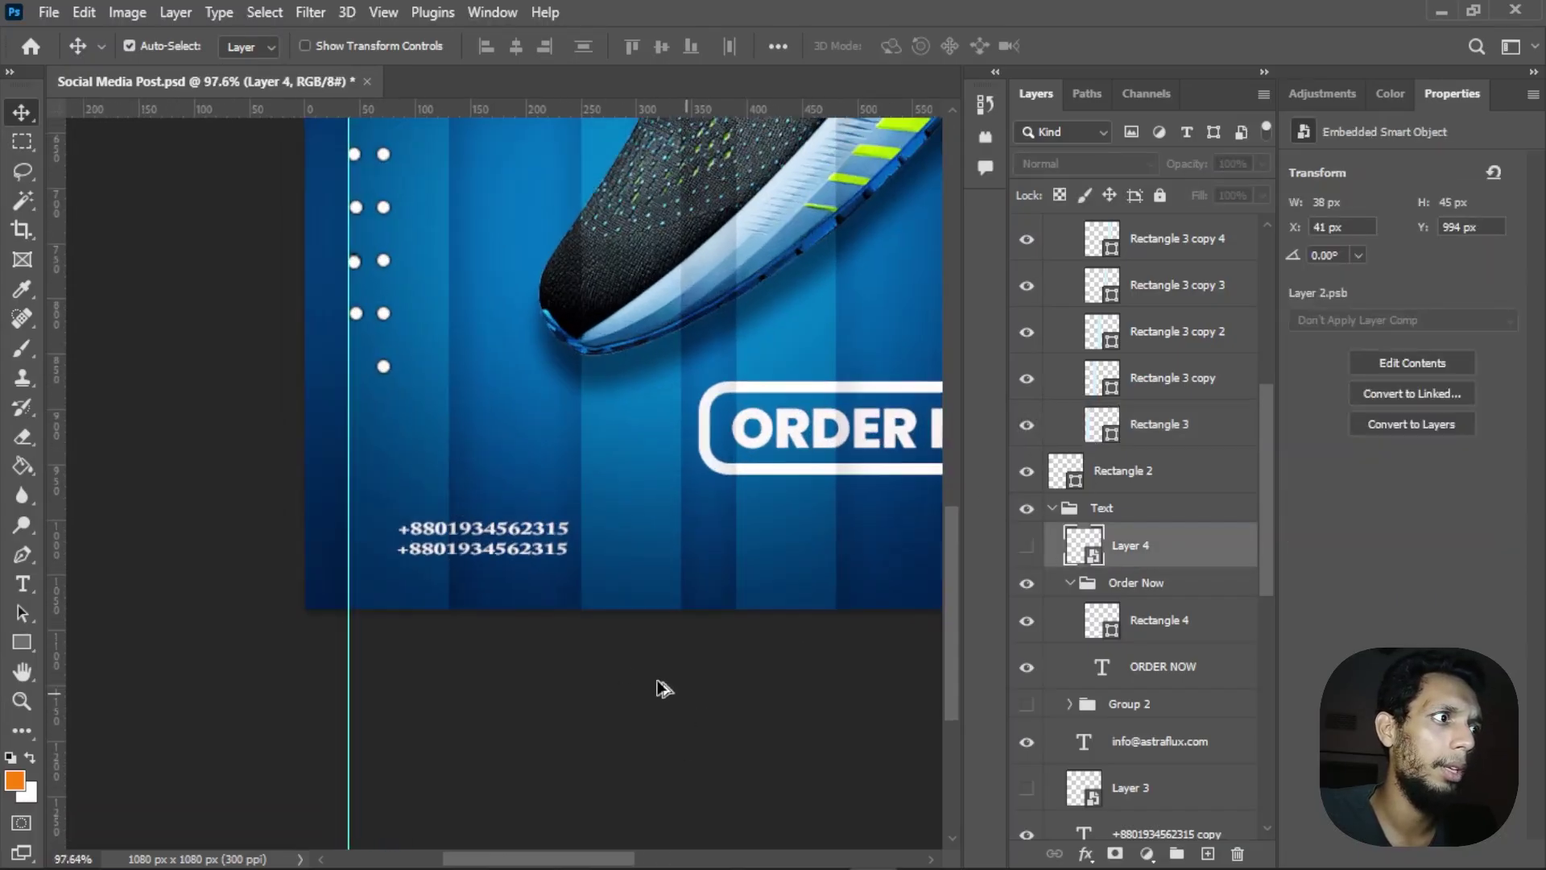
Step: Delete both old phone number text layers in the poster's lower-left corner
{"action": "key", "text": "t"}
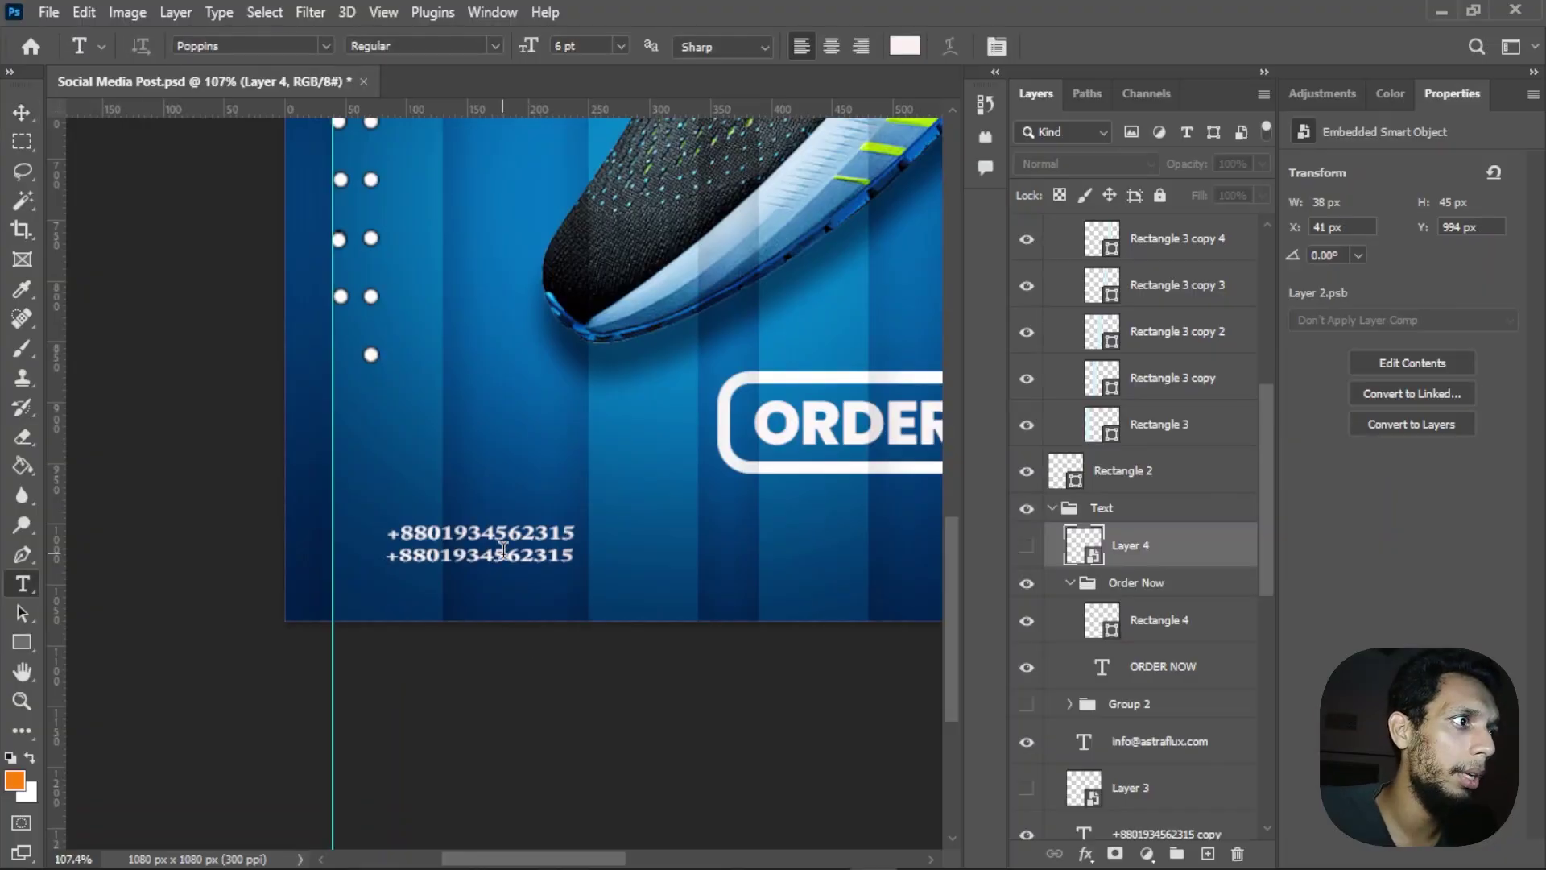
{"action": "left_click", "coordinate": [502, 554]}
{"action": "key", "text": "ctrl+Return"}
{"action": "key", "text": "ctrl+z"}
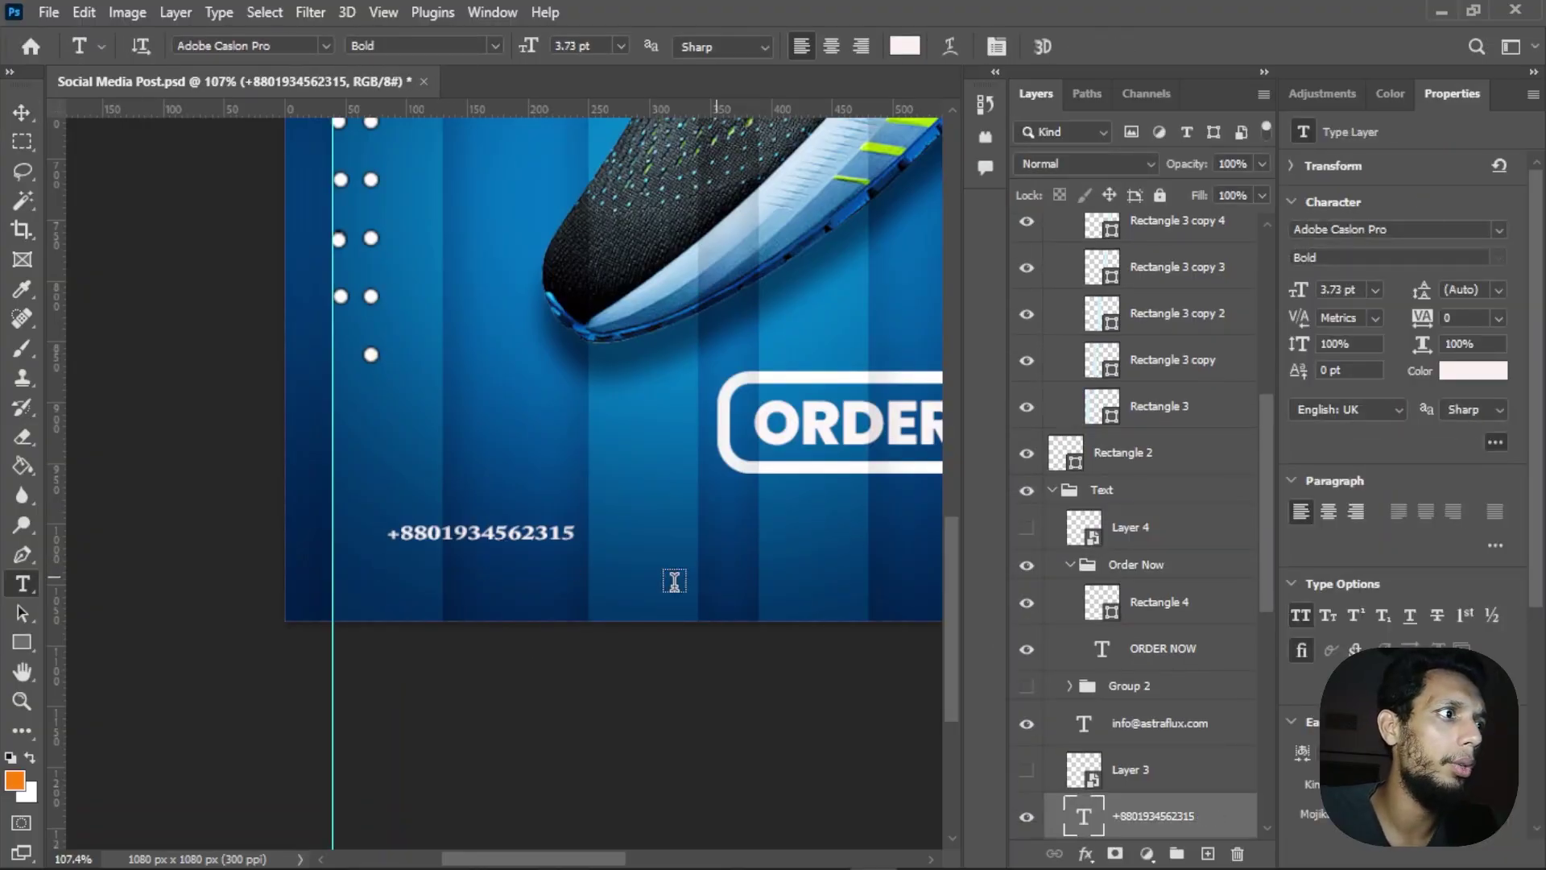
{"action": "left_click", "coordinate": [505, 529]}
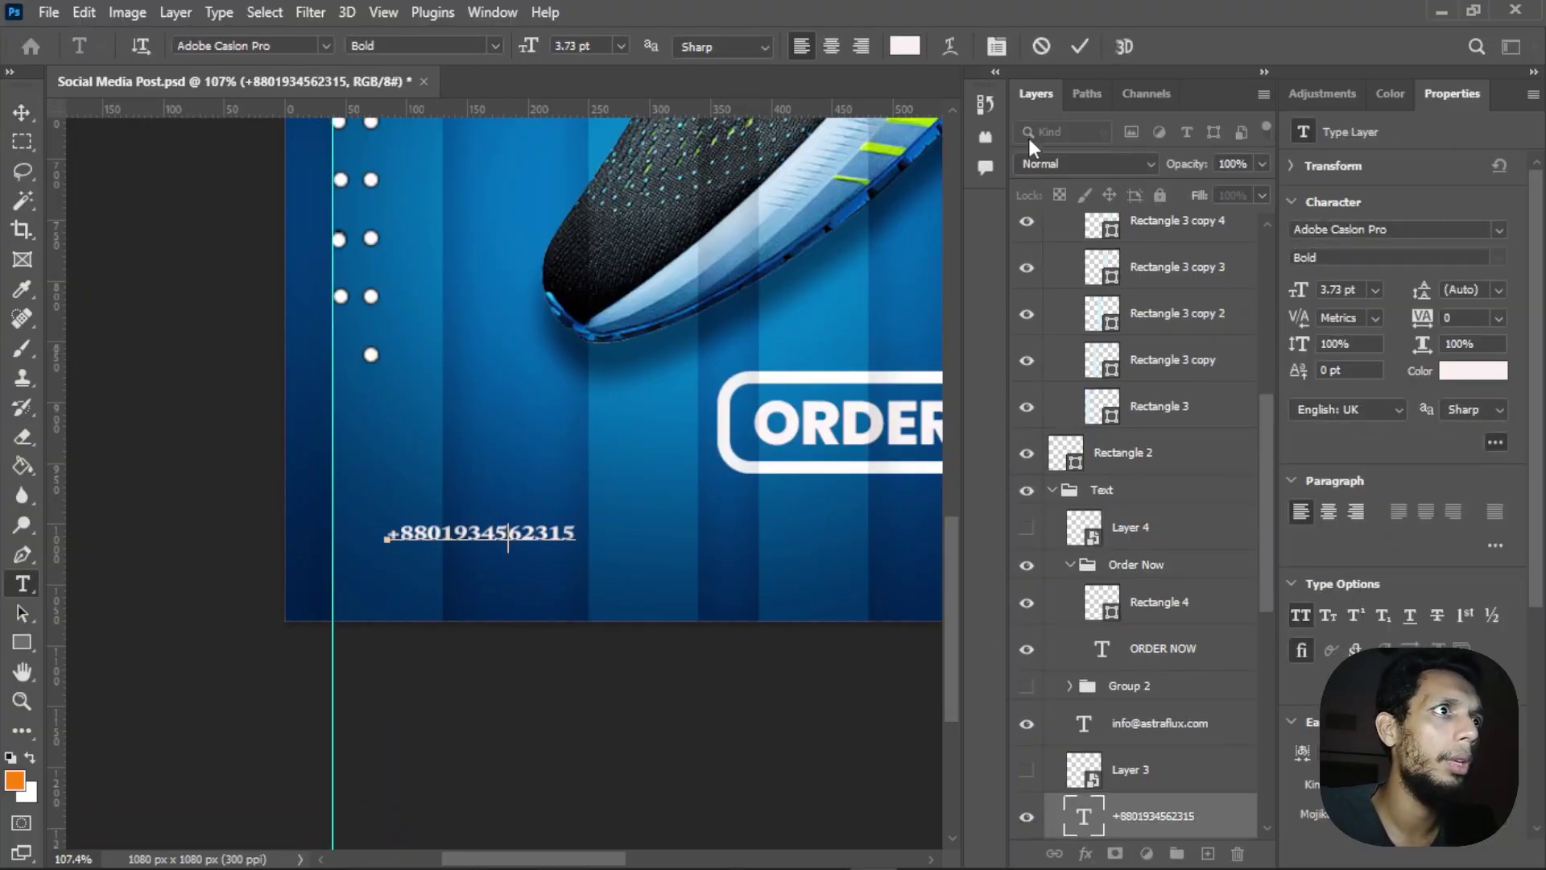
{"action": "left_click", "coordinate": [1047, 43]}
{"action": "key", "text": "Delete"}
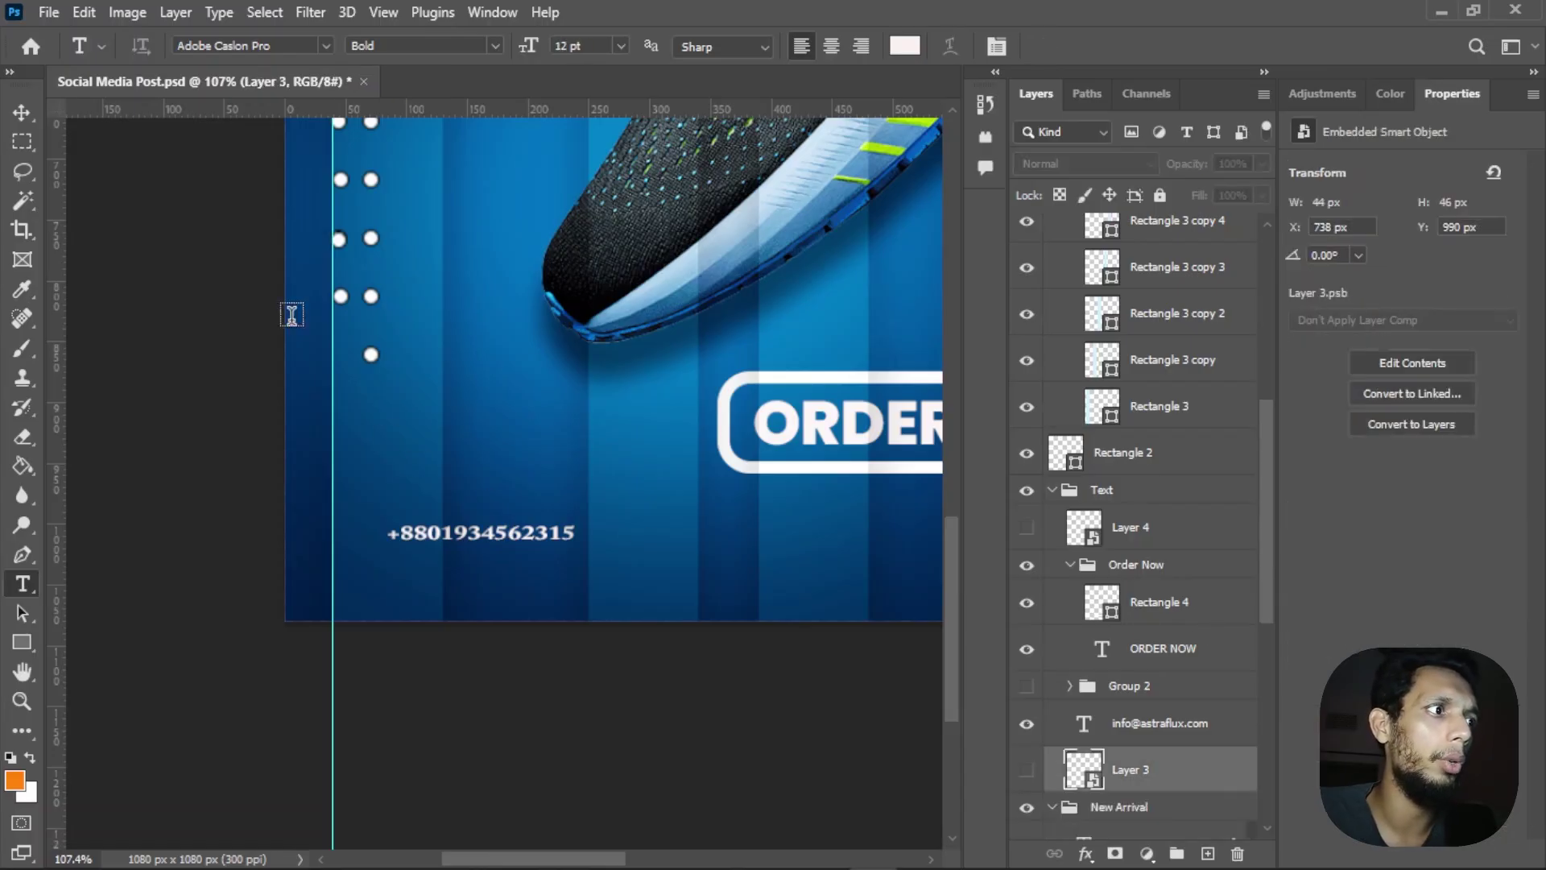
Step: Duplicate the e-mail text layer and place the copy in the poster's lower-left corner
{"action": "left_click", "coordinate": [22, 112]}
{"action": "scroll", "coordinate": [408, 615], "scroll_direction": "down", "scroll_amount": 5}
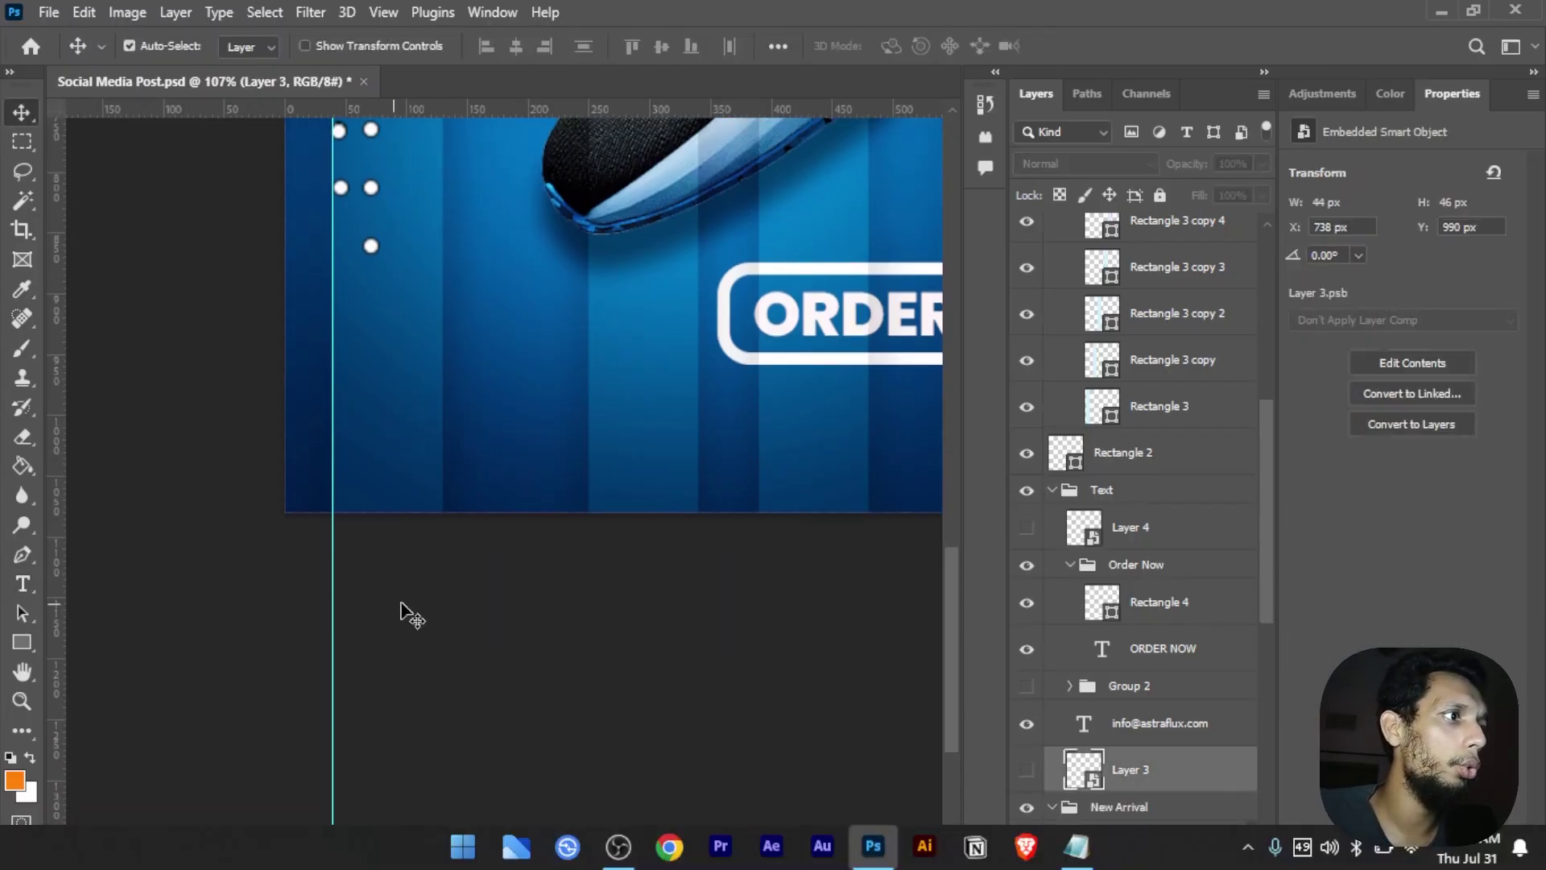
{"action": "left_click_drag", "start_coordinate": [645, 604], "coordinate": [423, 667]}
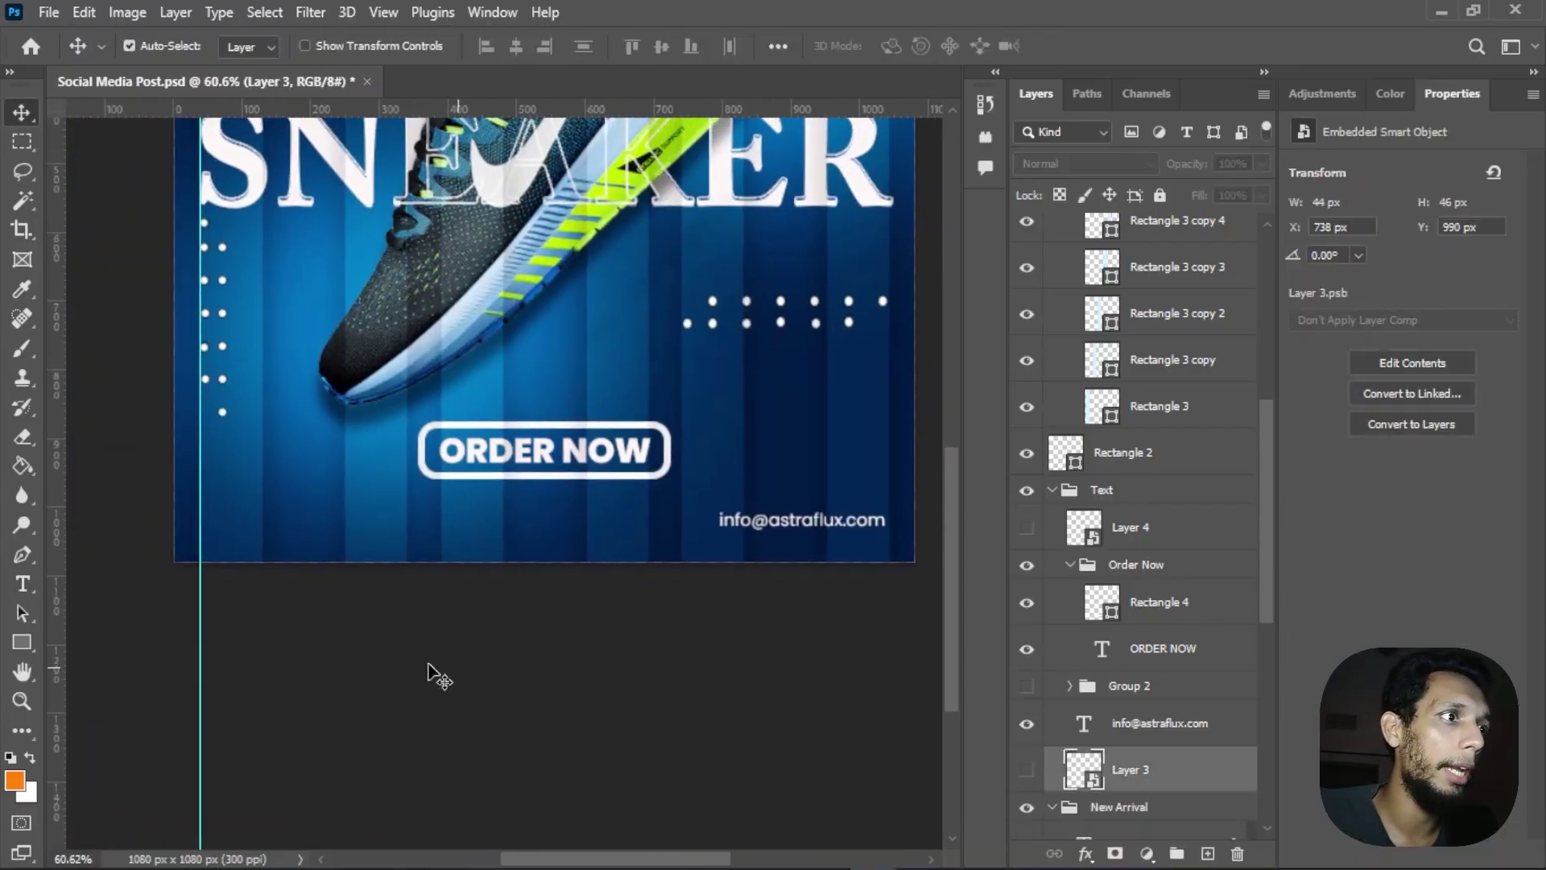
{"action": "left_click", "coordinate": [765, 528]}
{"action": "left_click_drag", "start_coordinate": [765, 527], "coordinate": [261, 518]}
Step: Replace the duplicated e-mail text with the contact phone number
{"action": "left_click", "coordinate": [262, 520]}
{"action": "type", "text": "0197"}
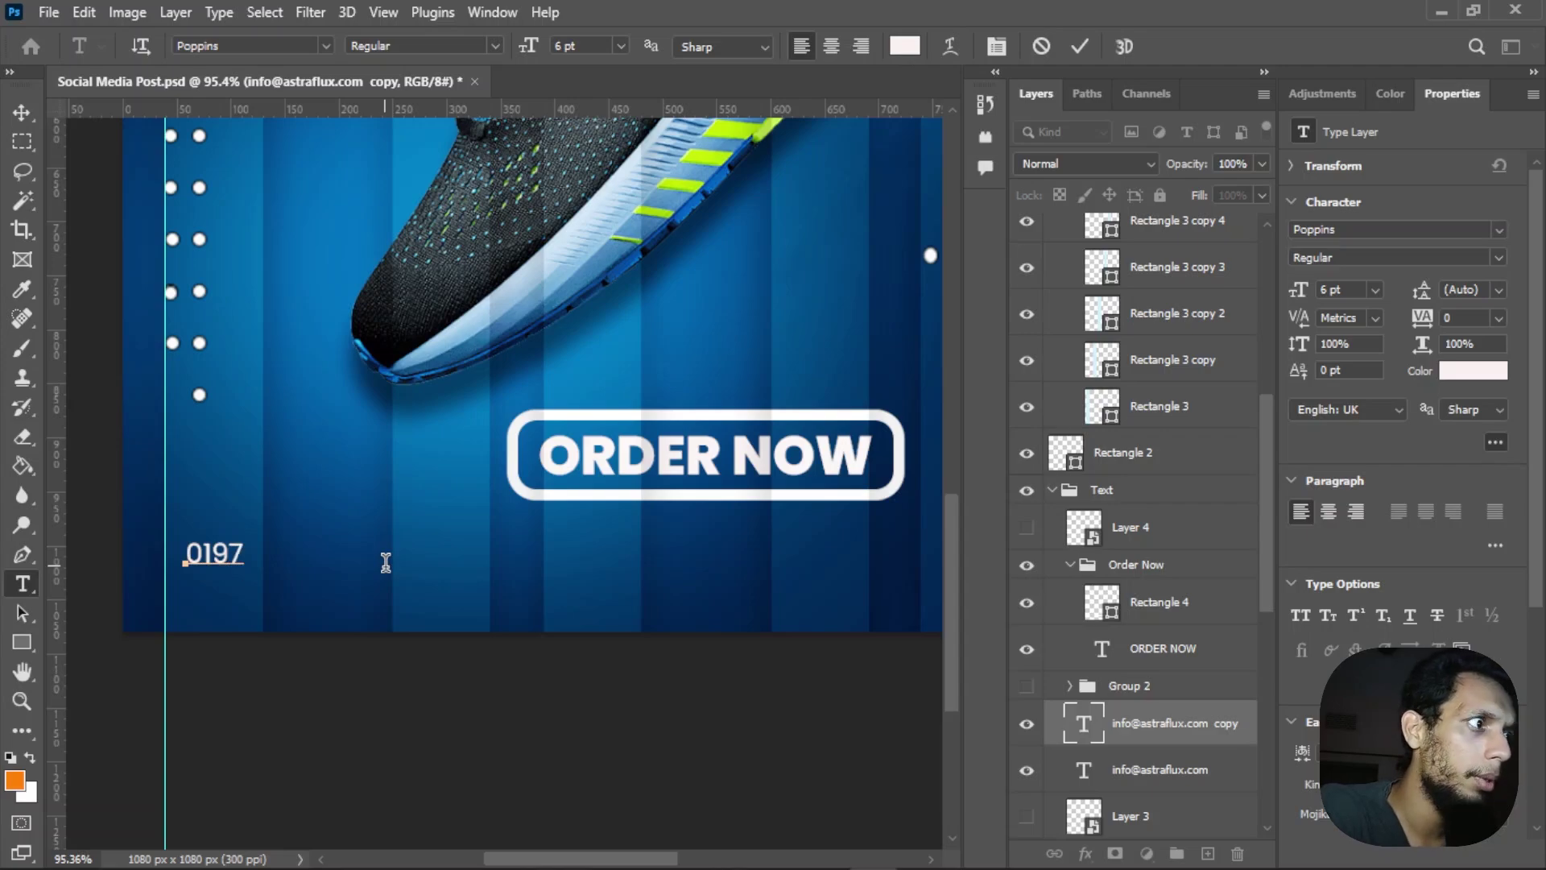
{"action": "type", "text": "000  "}
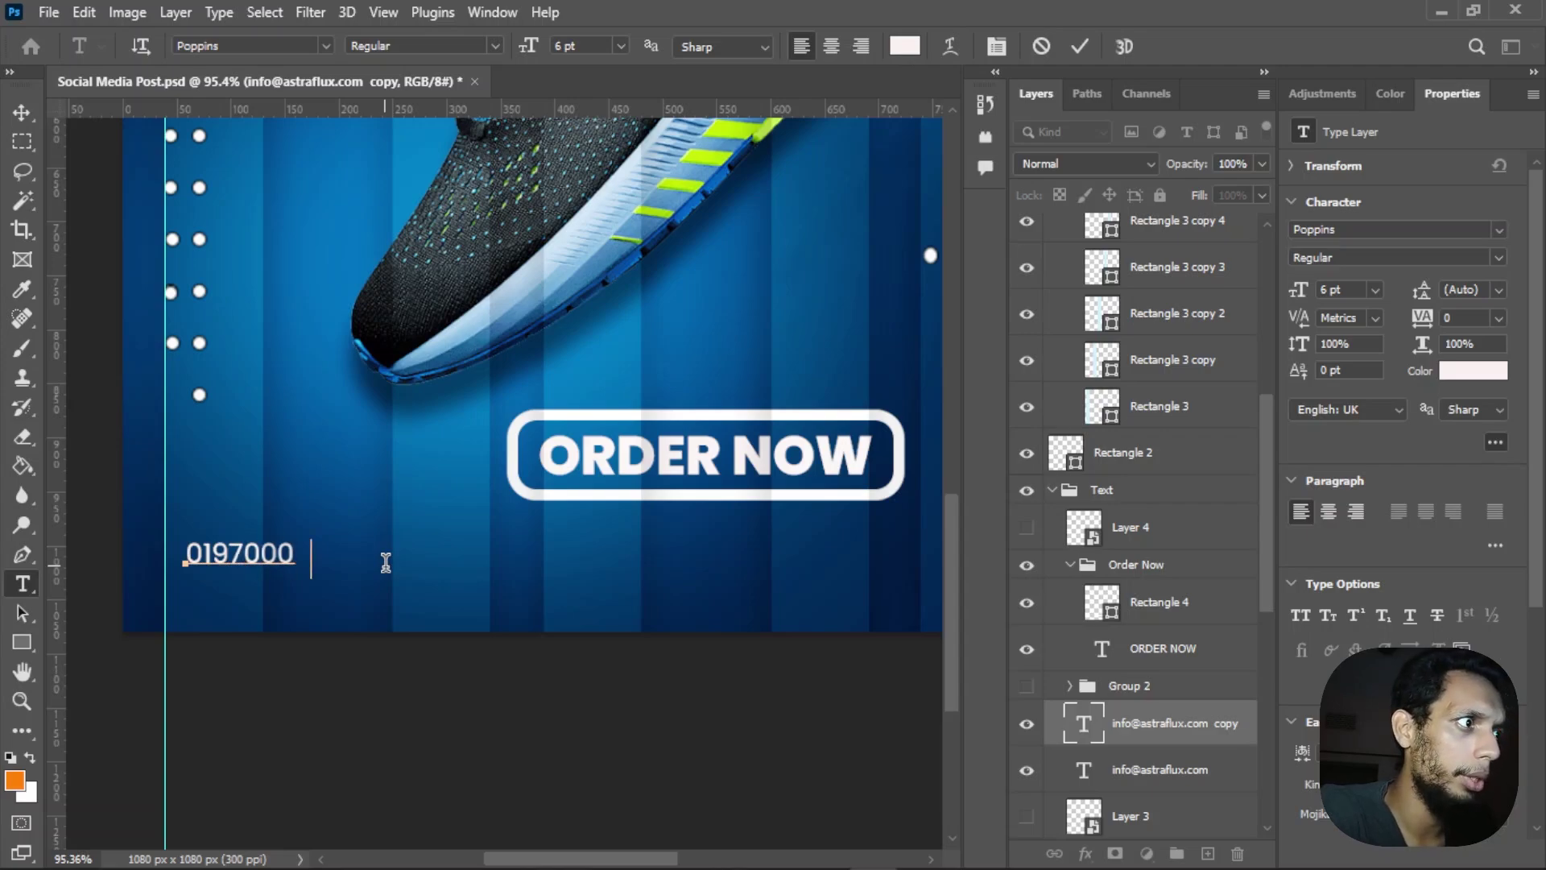
{"action": "type", "text": "0000"}
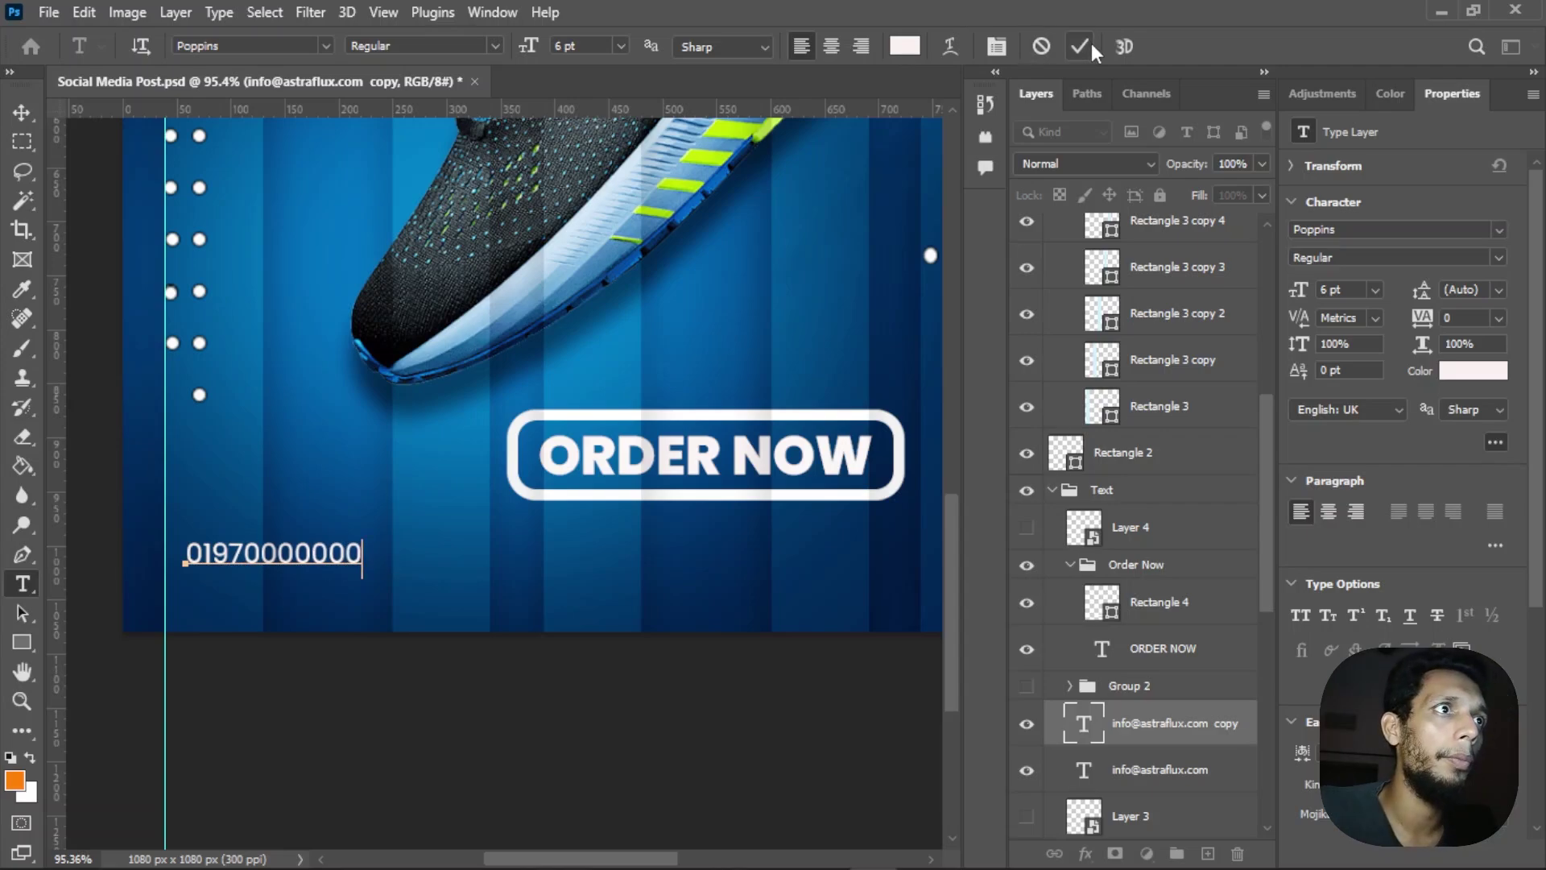
{"action": "left_click", "coordinate": [1090, 46]}
Step: Align the phone number and e-mail texts on their vertical centres, and collapse Group 1
{"action": "key", "text": "v"}
{"action": "key", "text": "ctrl+0"}
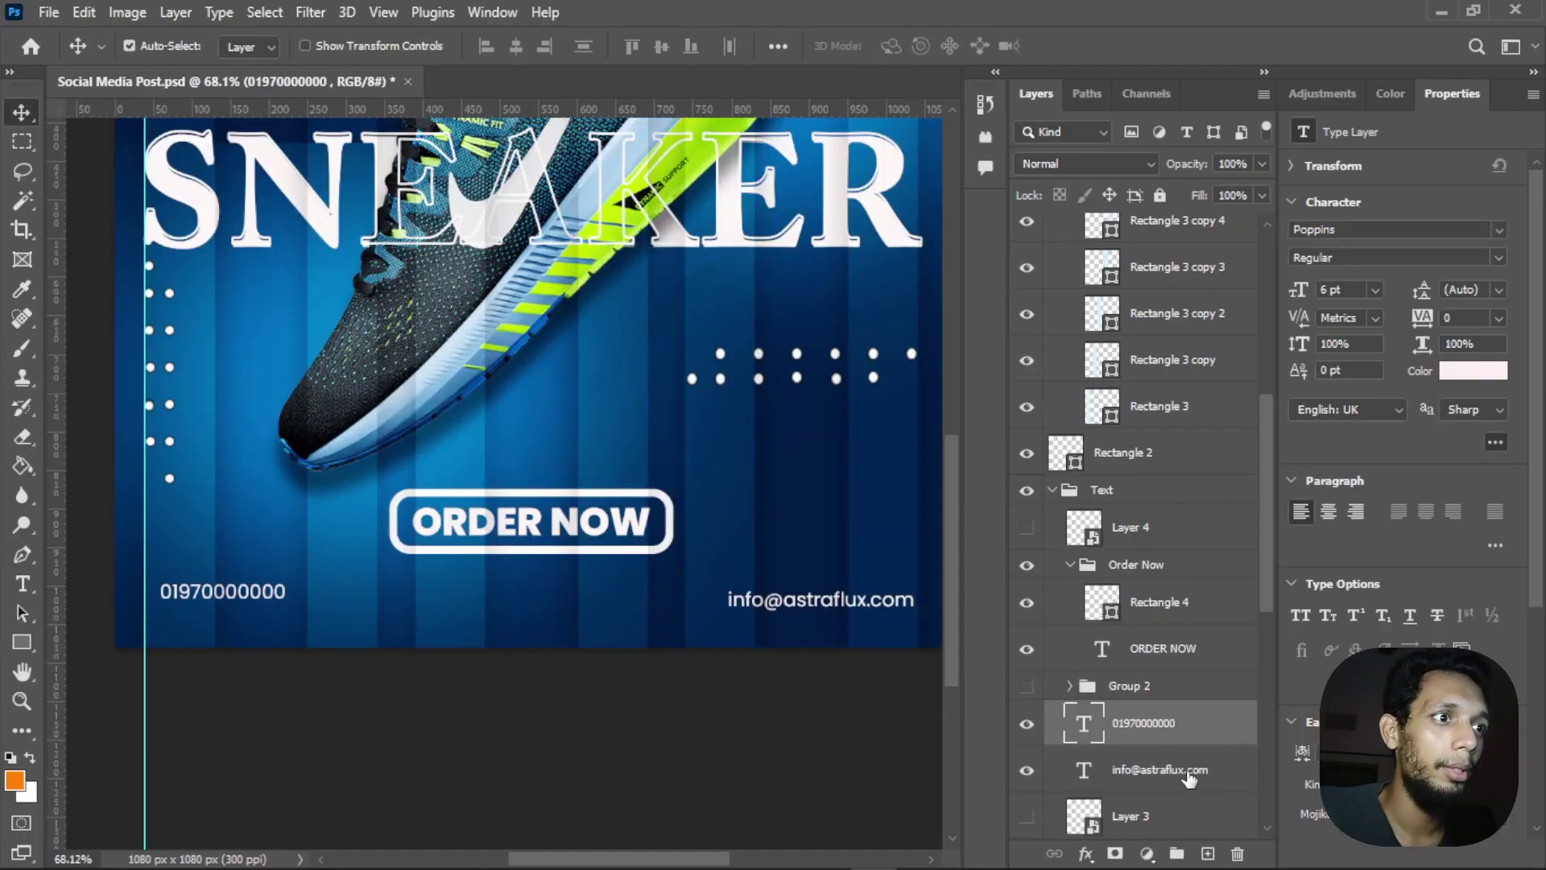
{"action": "left_click", "coordinate": [1184, 769], "text": "shift"}
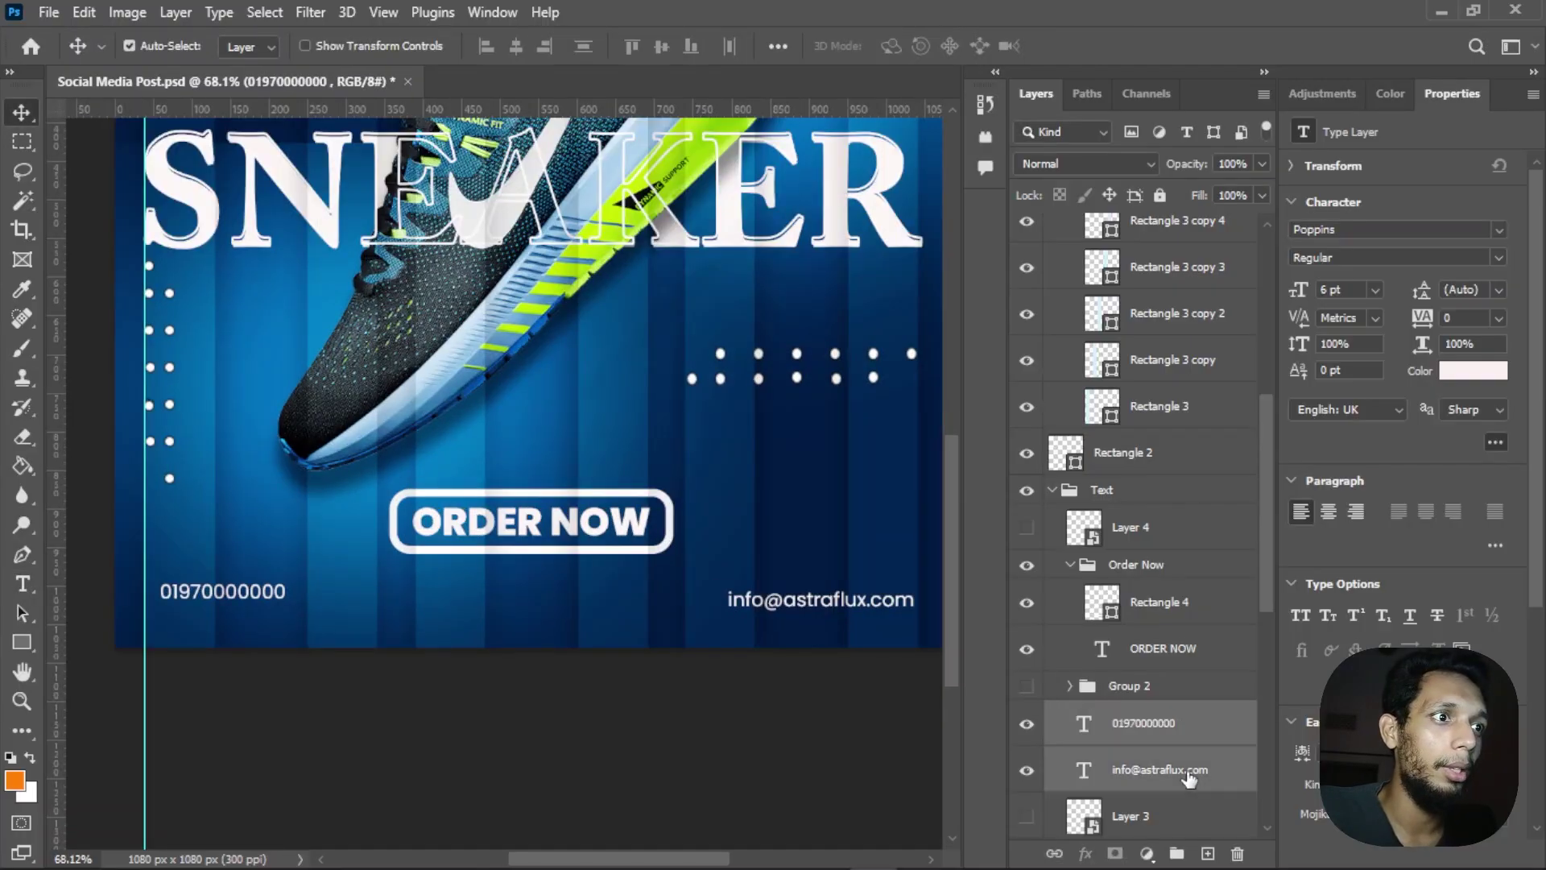
{"action": "left_click", "coordinate": [660, 46]}
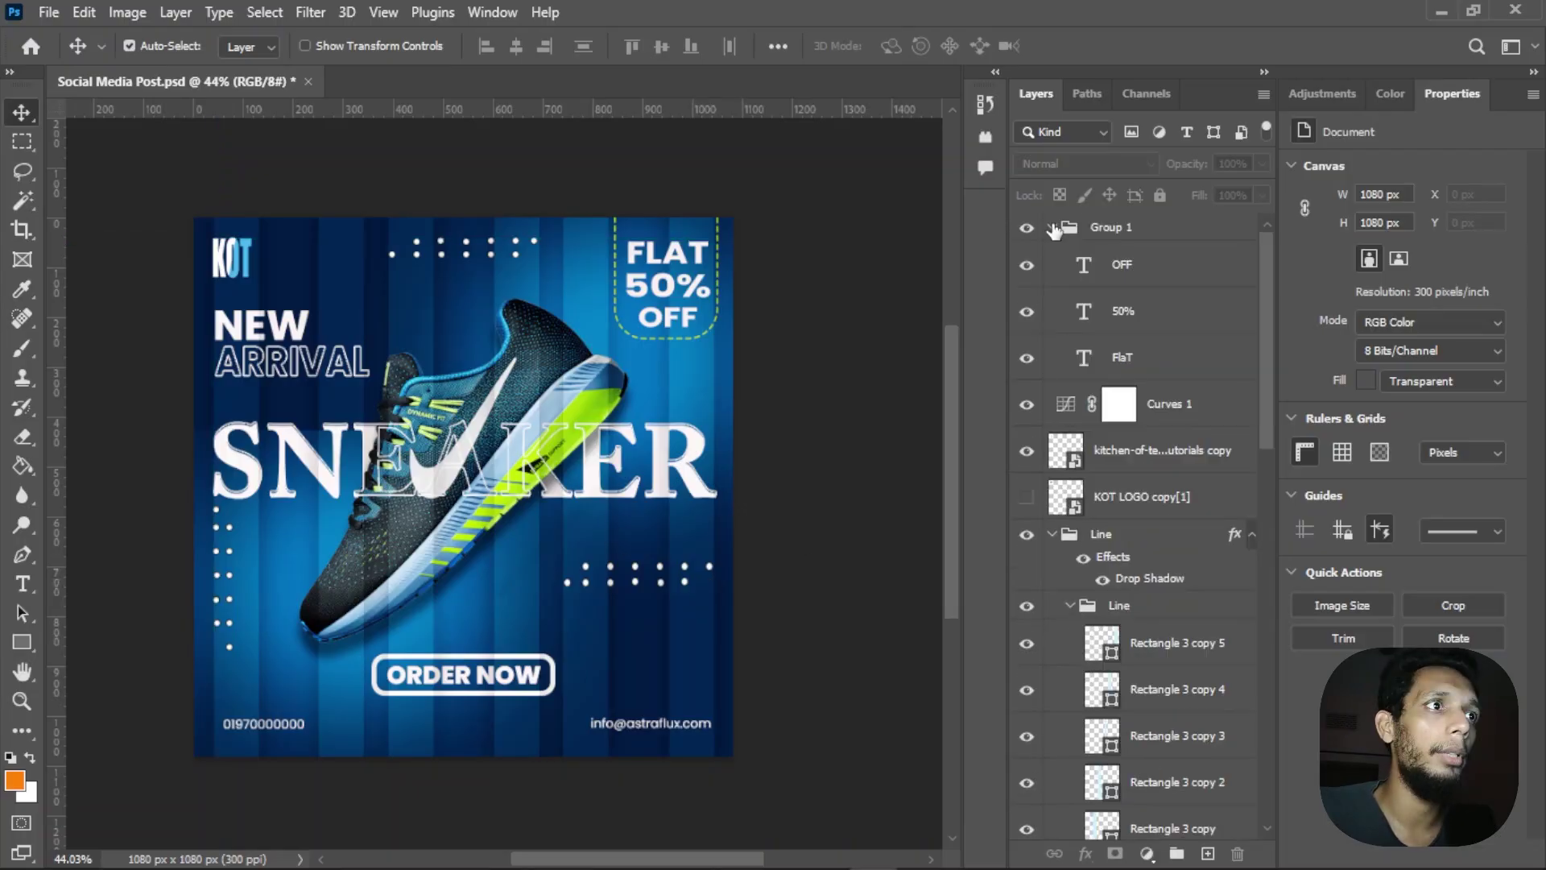
{"action": "left_click", "coordinate": [1052, 228]}
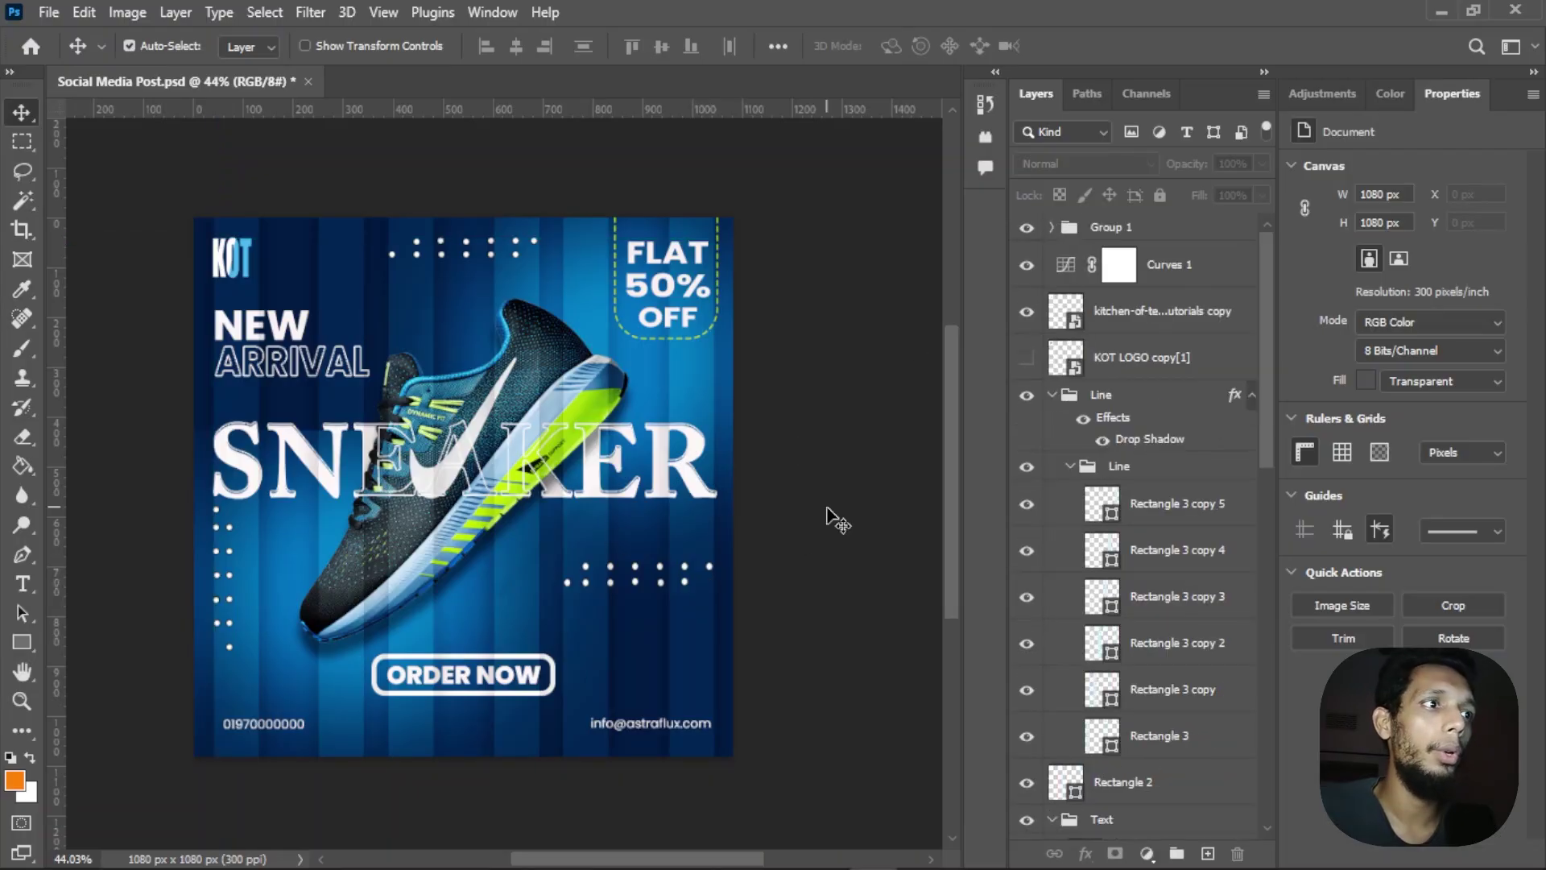